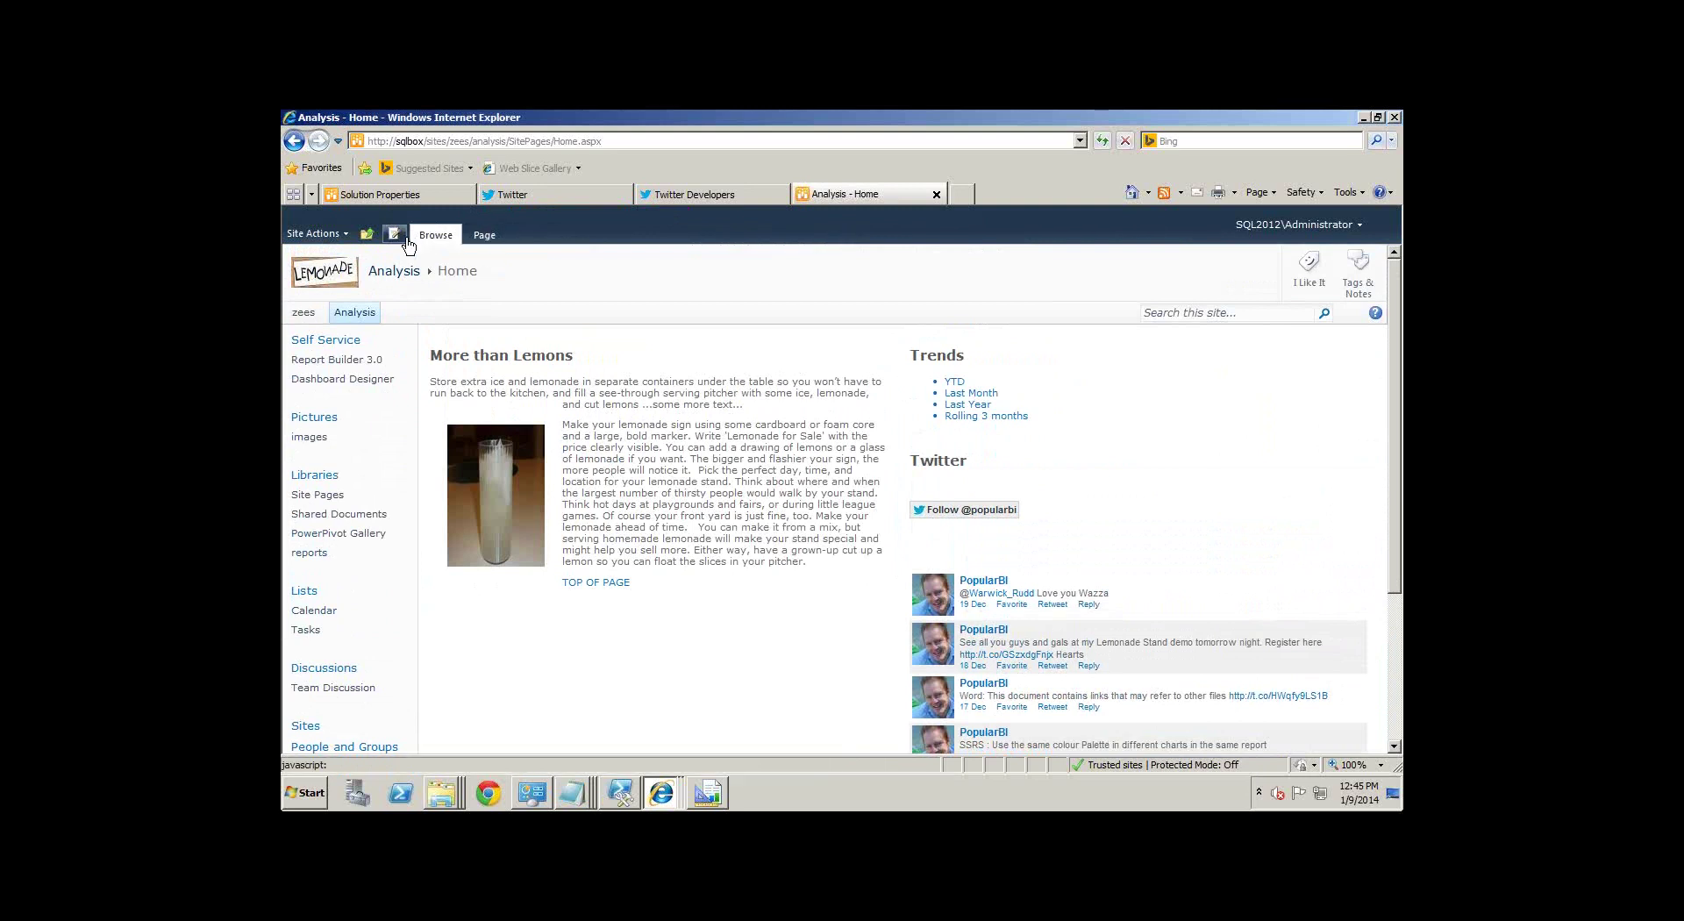
Step: Go to the parent zees site and open its content and structure manager
{"action": "left_click", "coordinate": [307, 312]}
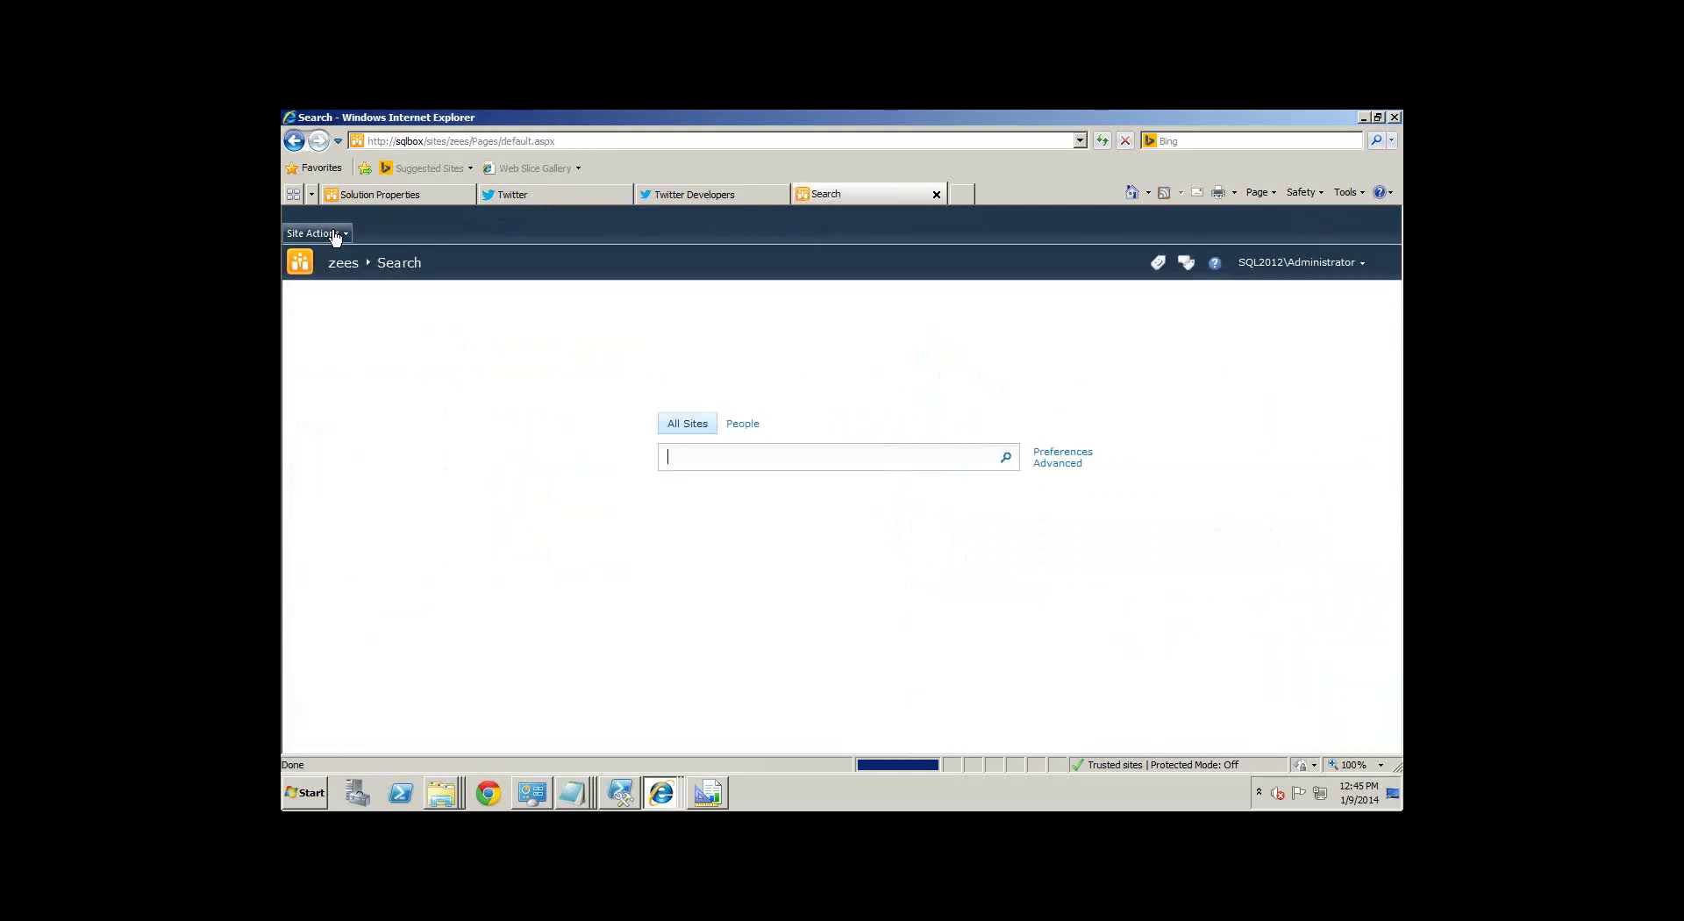
{"action": "left_click", "coordinate": [334, 235]}
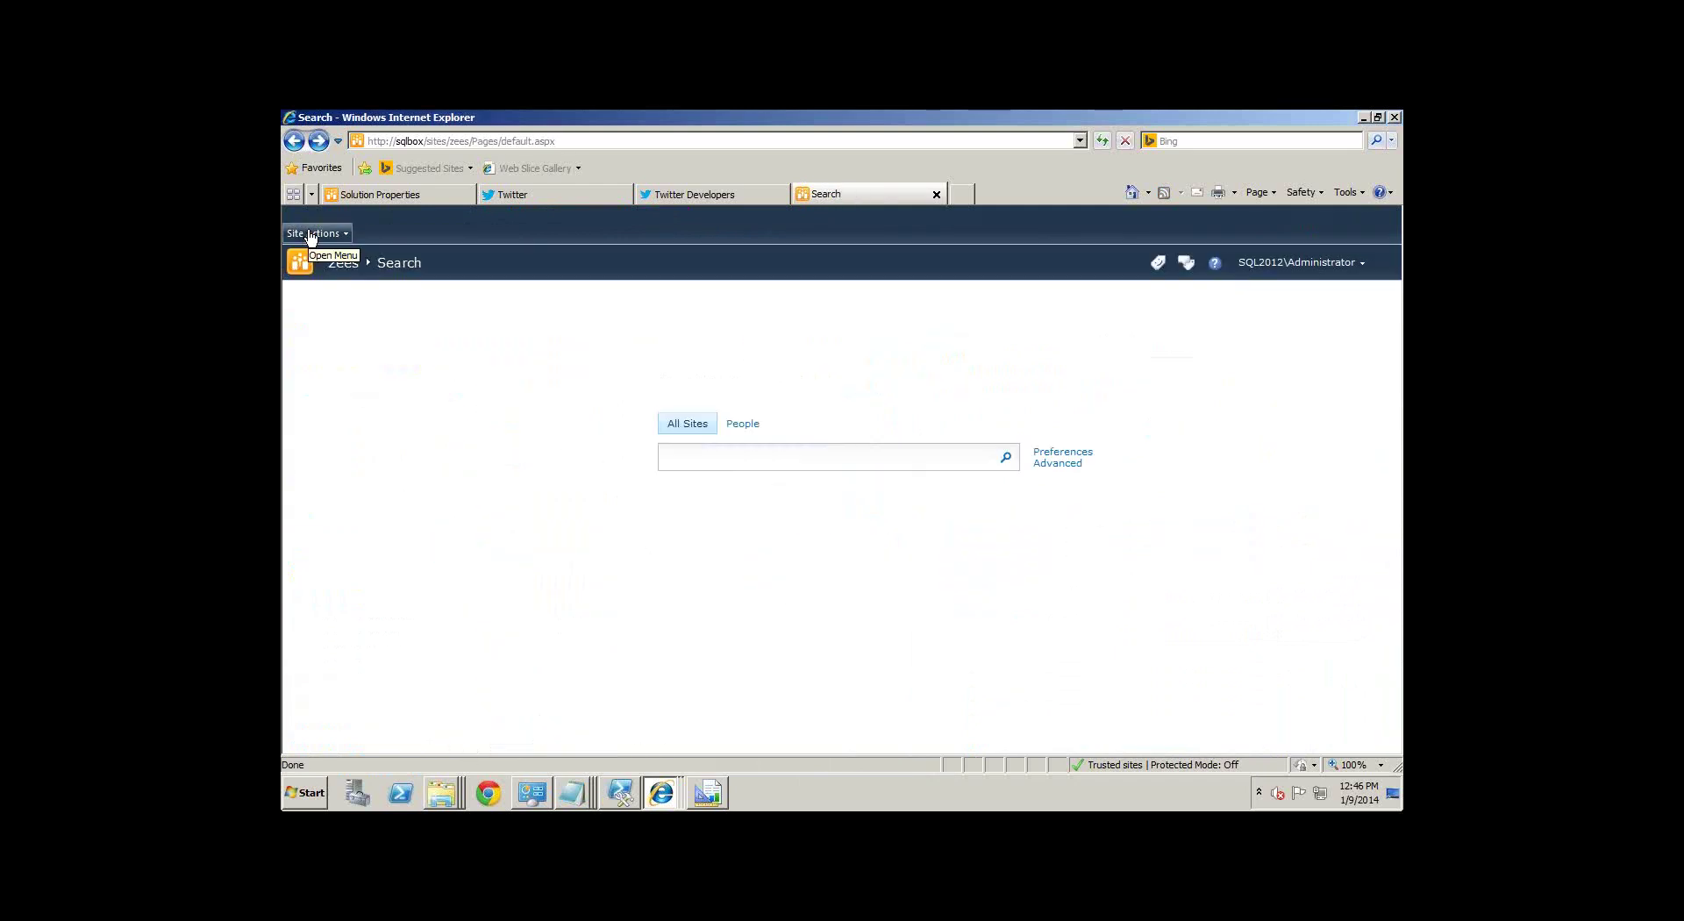
{"action": "left_click", "coordinate": [334, 235]}
{"action": "left_click", "coordinate": [381, 511]}
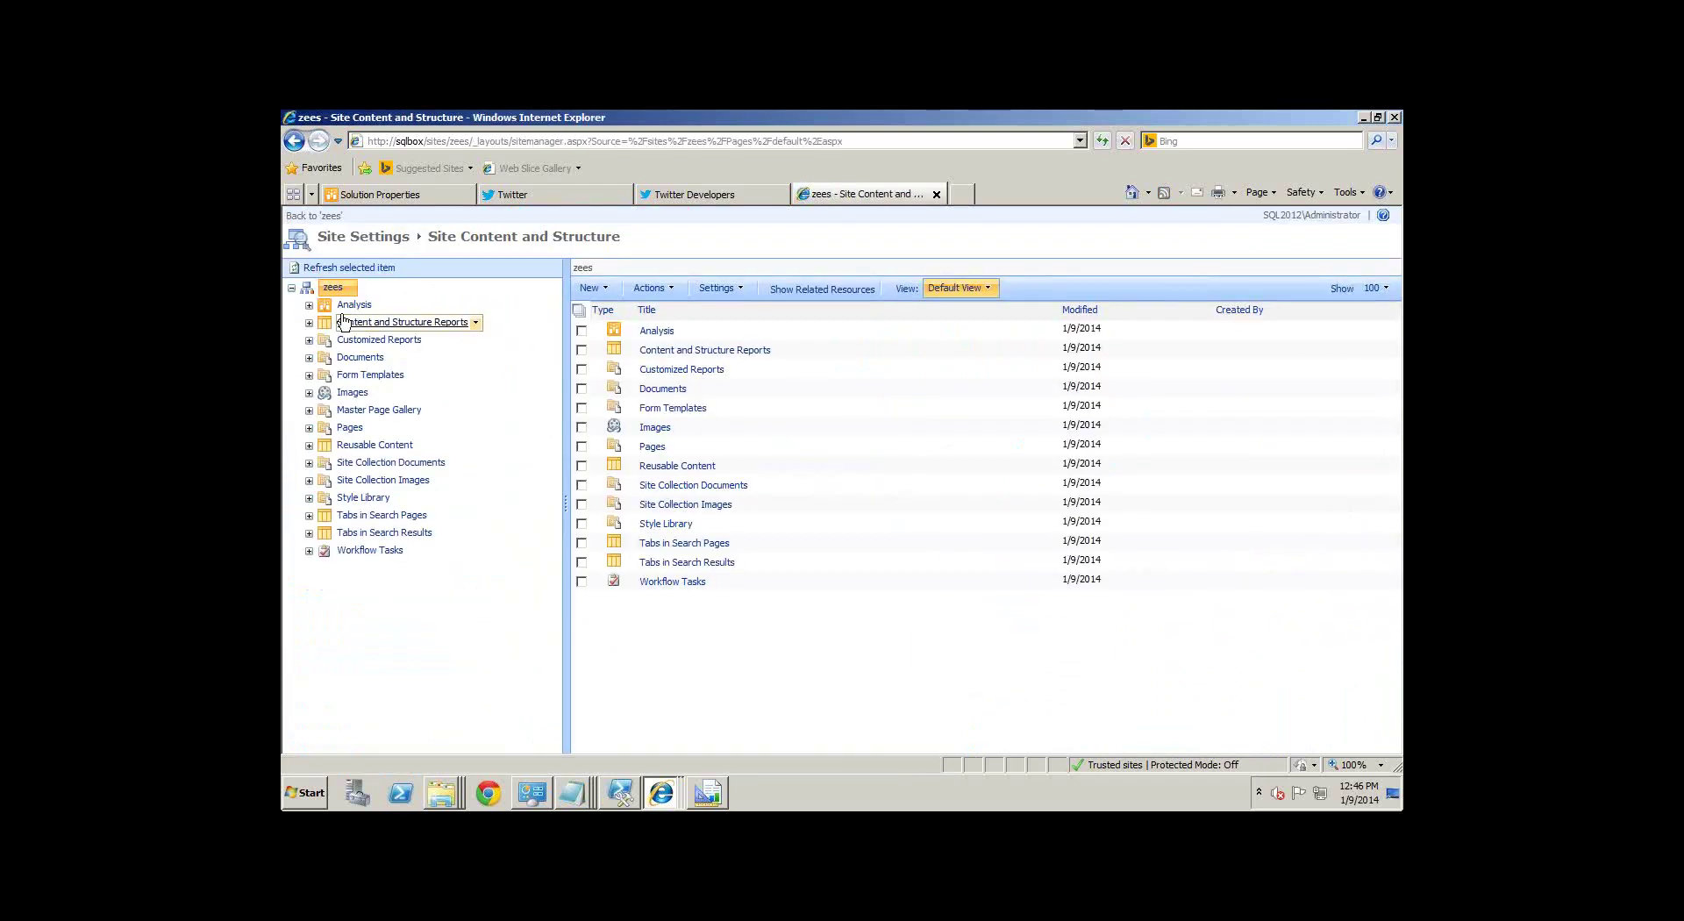
Step: Expand the Analysis site in the tree and open its Site Pages library in a new window
{"action": "left_click", "coordinate": [321, 307]}
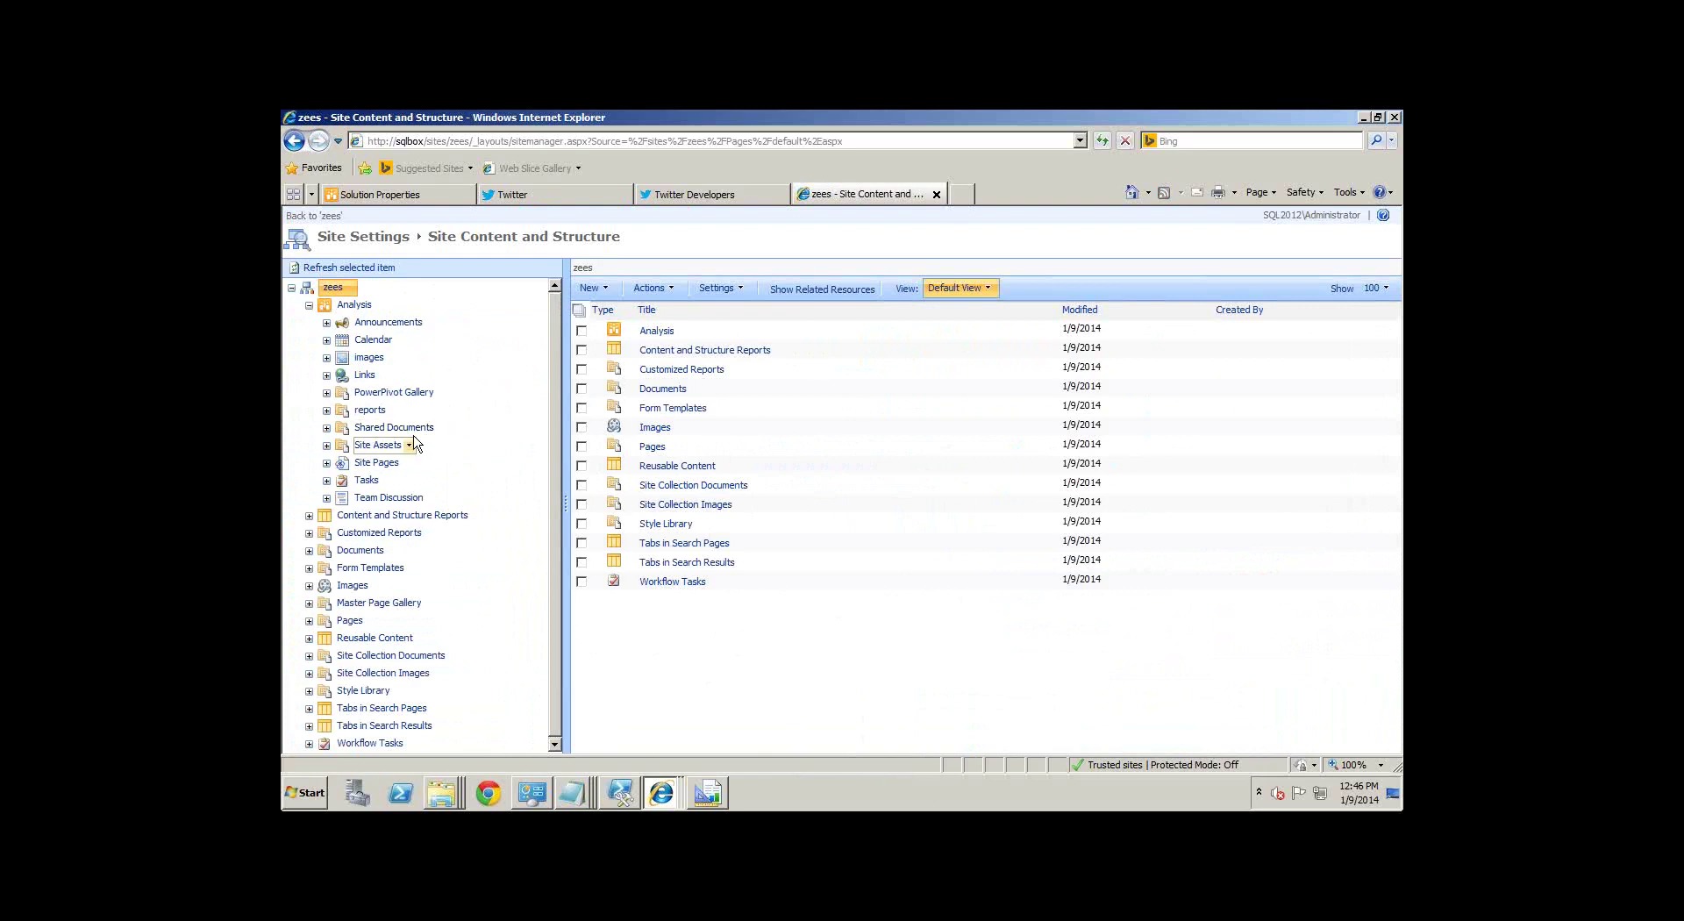
{"action": "left_click", "coordinate": [406, 462]}
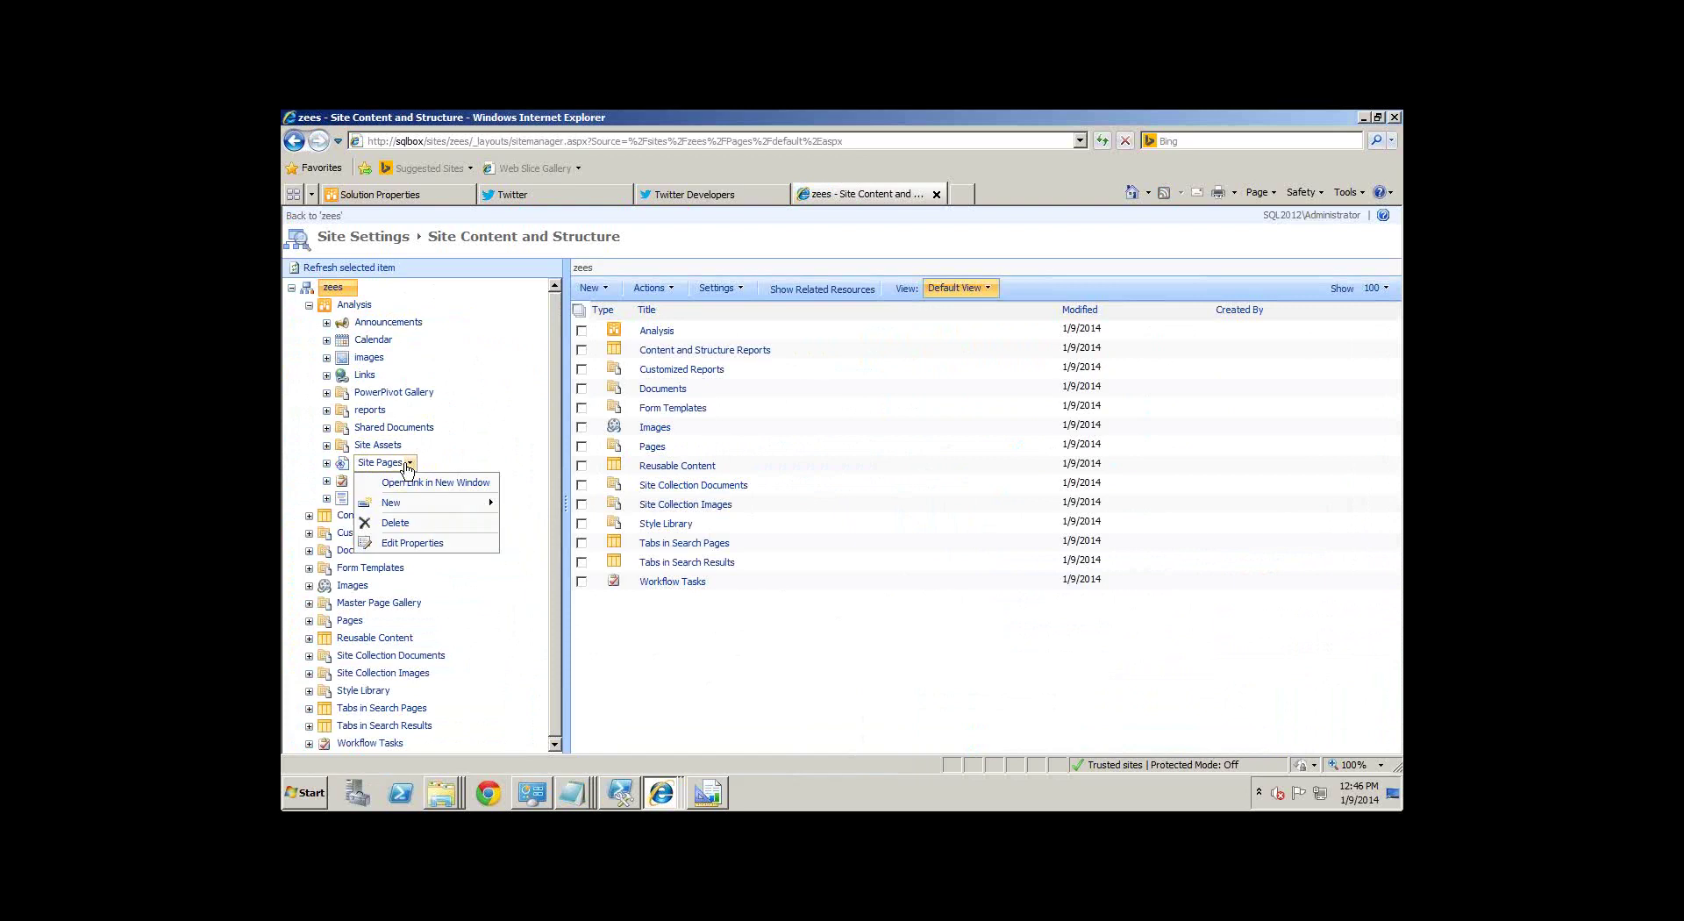
{"action": "left_click", "coordinate": [425, 482]}
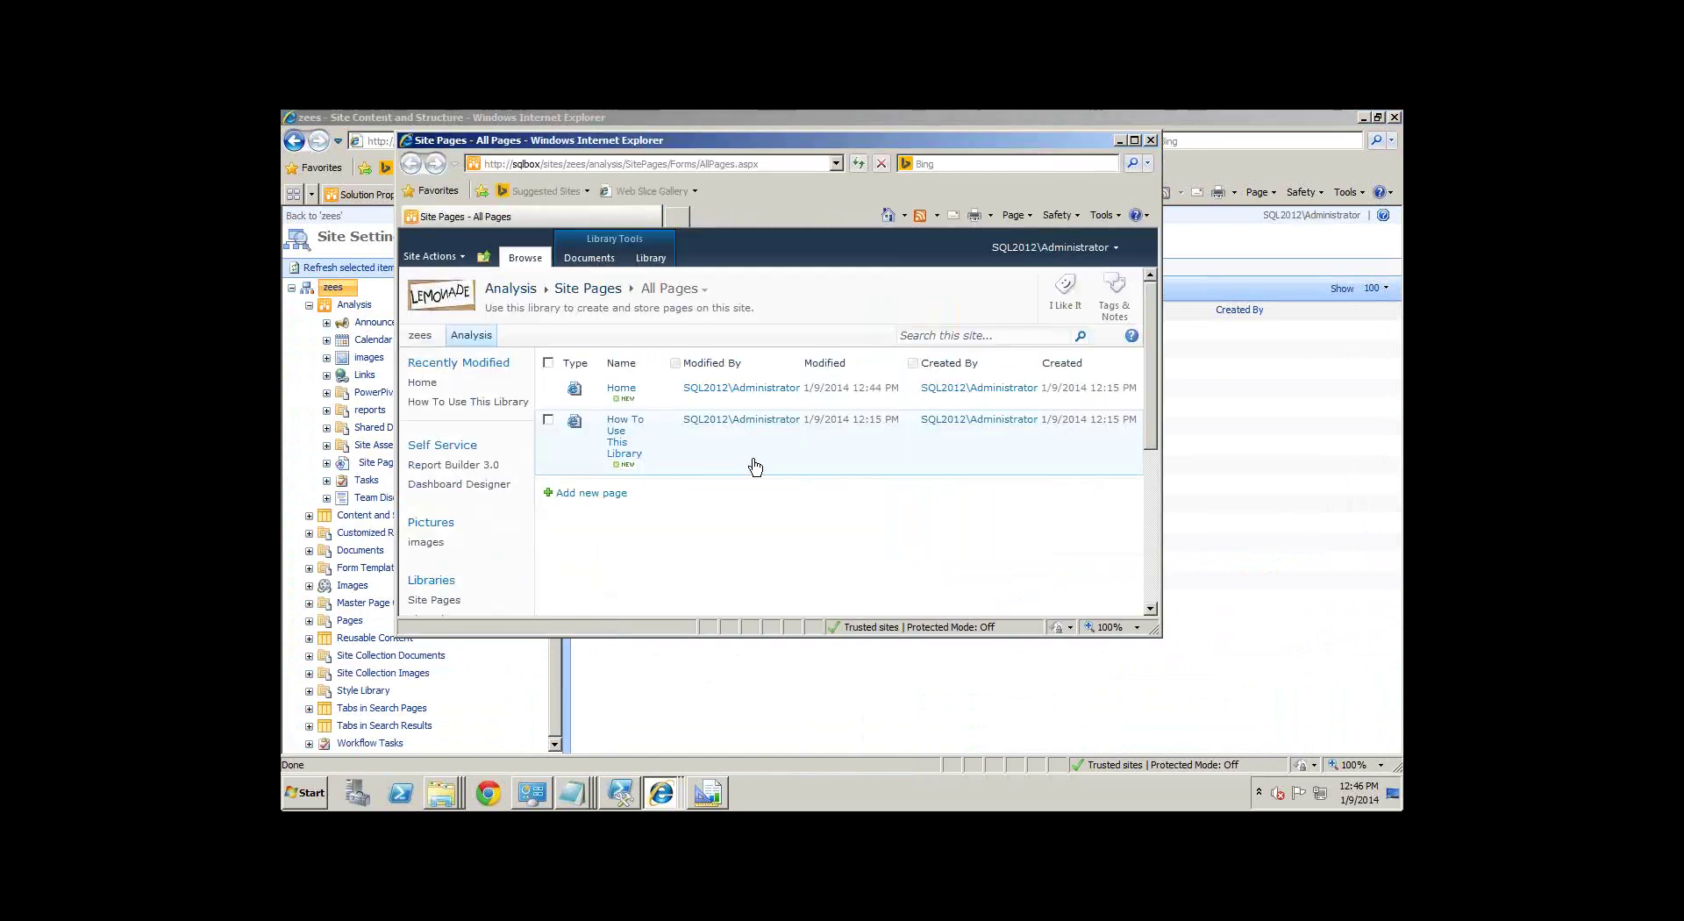
Step: Create a new page named "SSRS Report Usage By User" in the Site Pages library
{"action": "left_click", "coordinate": [588, 257]}
{"action": "left_click", "coordinate": [438, 280]}
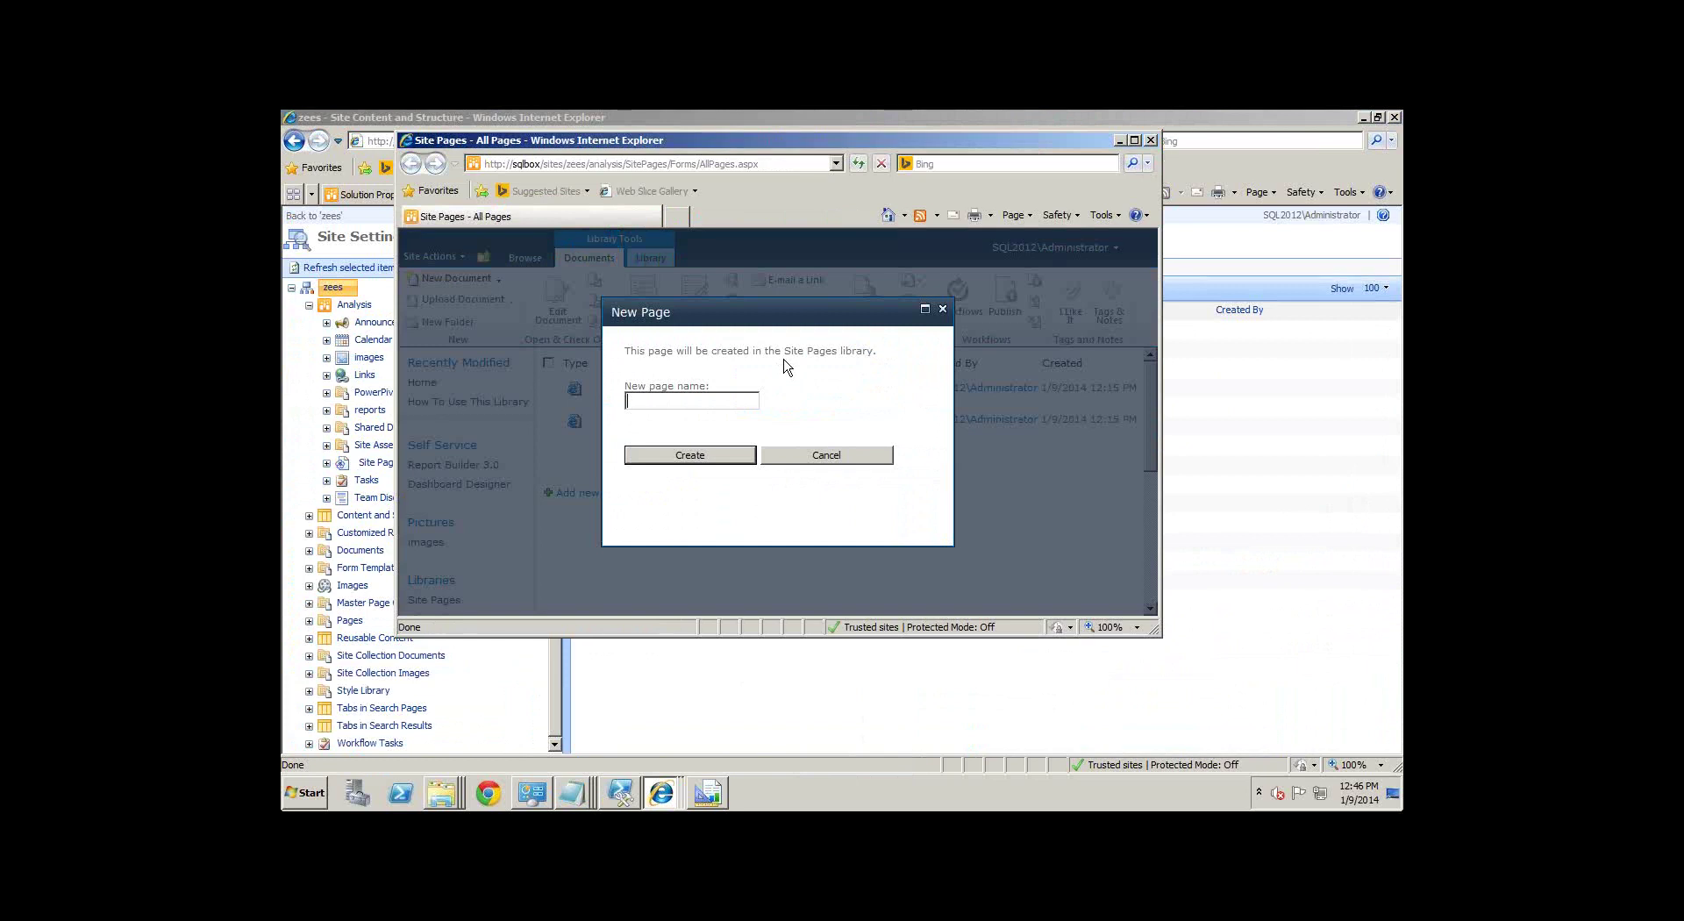
{"action": "type", "text": "SSRS "}
{"action": "type", "text": "Report"}
{"action": "type", "text": " Usage B"}
{"action": "type", "text": "y User"}
{"action": "left_click", "coordinate": [690, 455]}
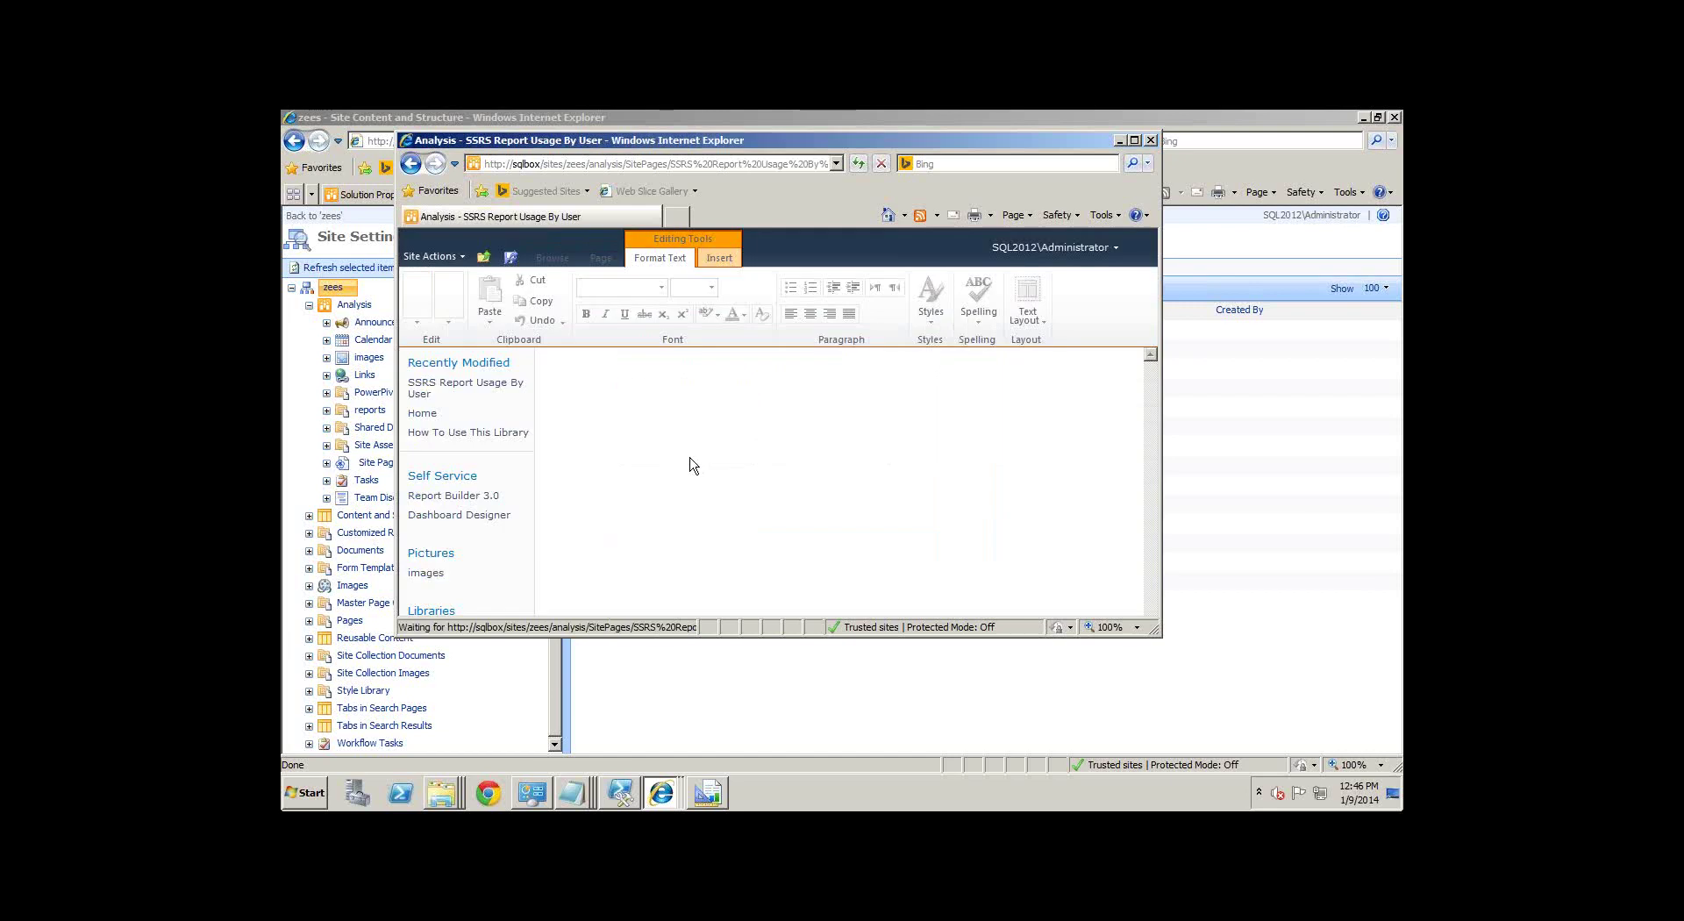
Step: Insert two Content Editor web parts from the Media and Content category into the new page
{"action": "left_click", "coordinate": [720, 258]}
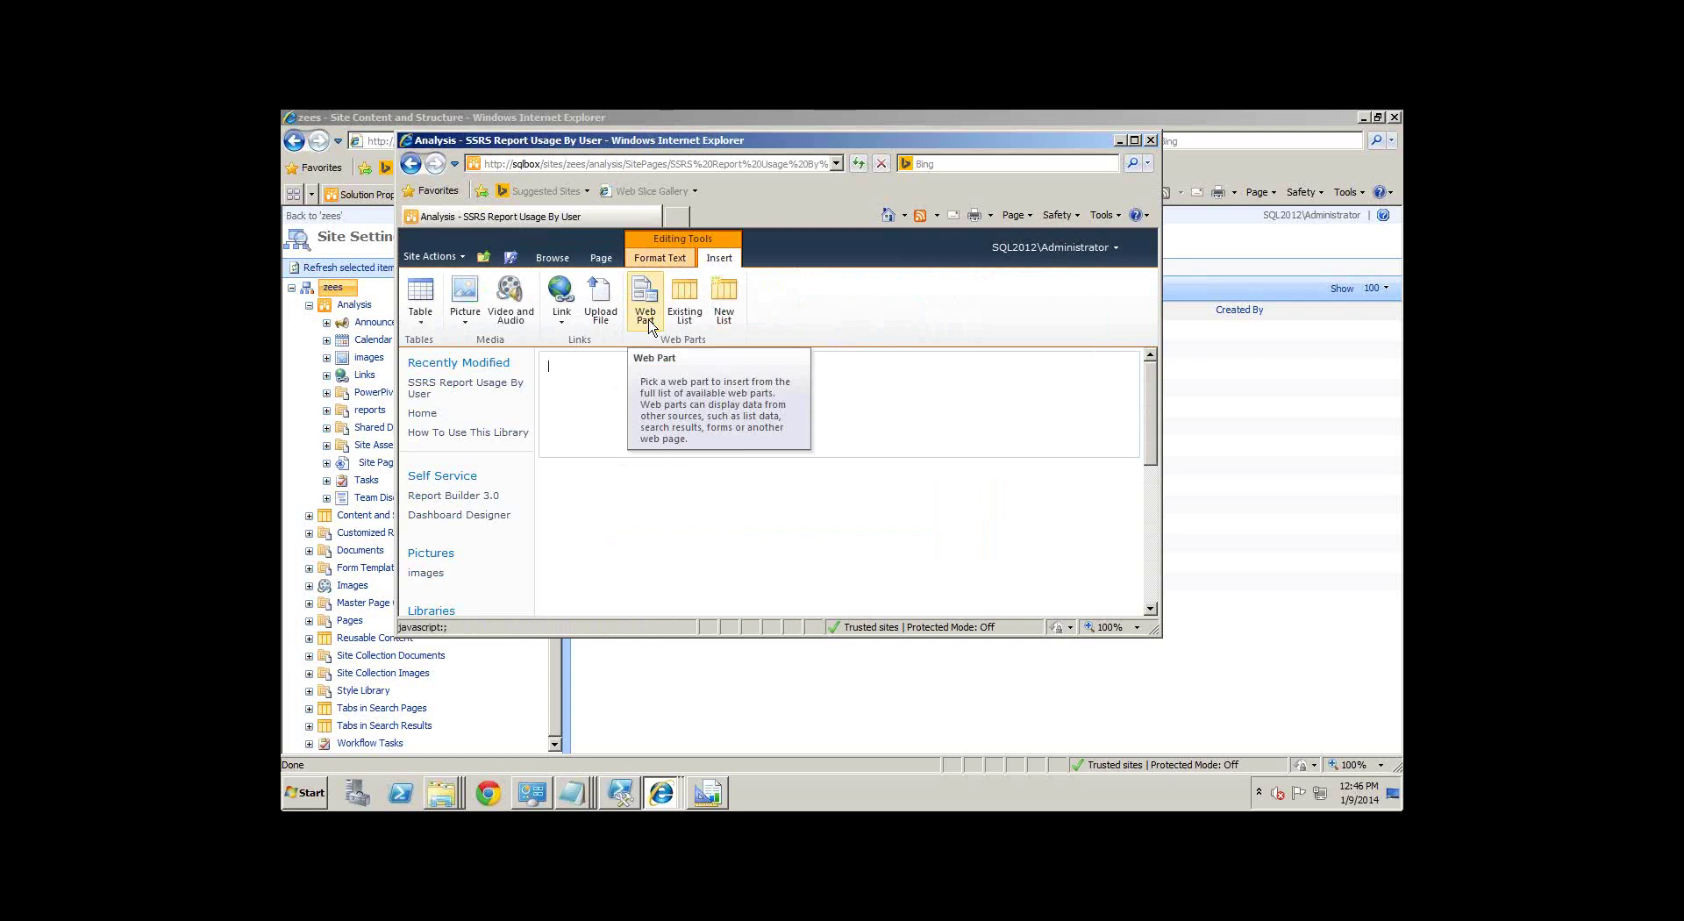
{"action": "left_click", "coordinate": [645, 303]}
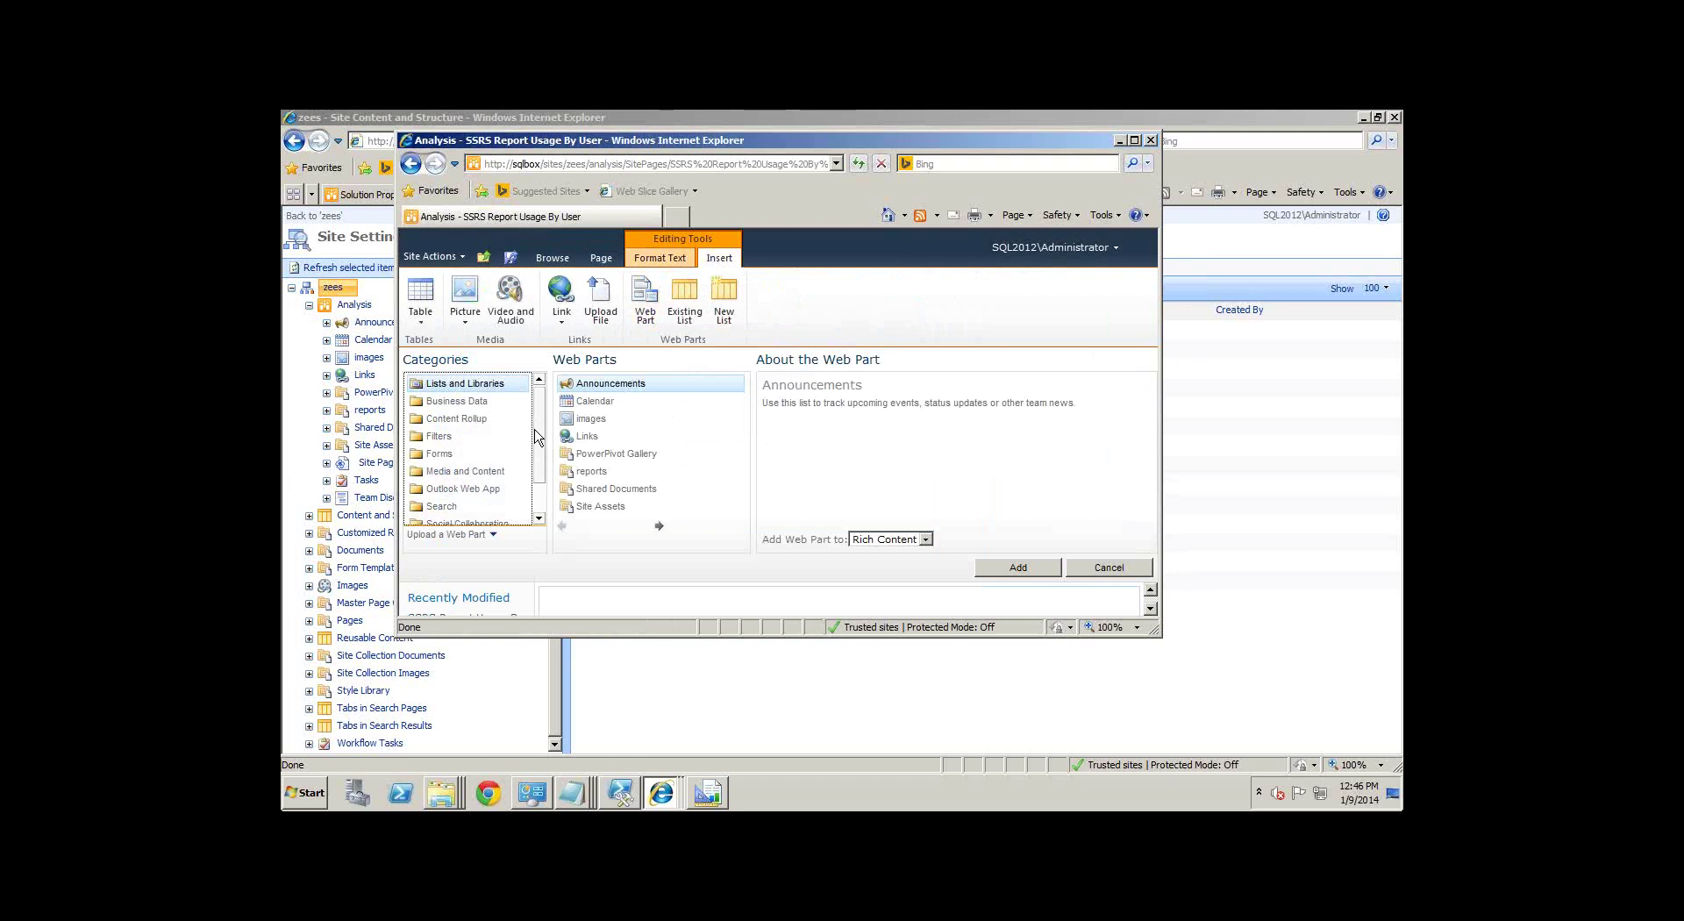
{"action": "left_click", "coordinate": [474, 472]}
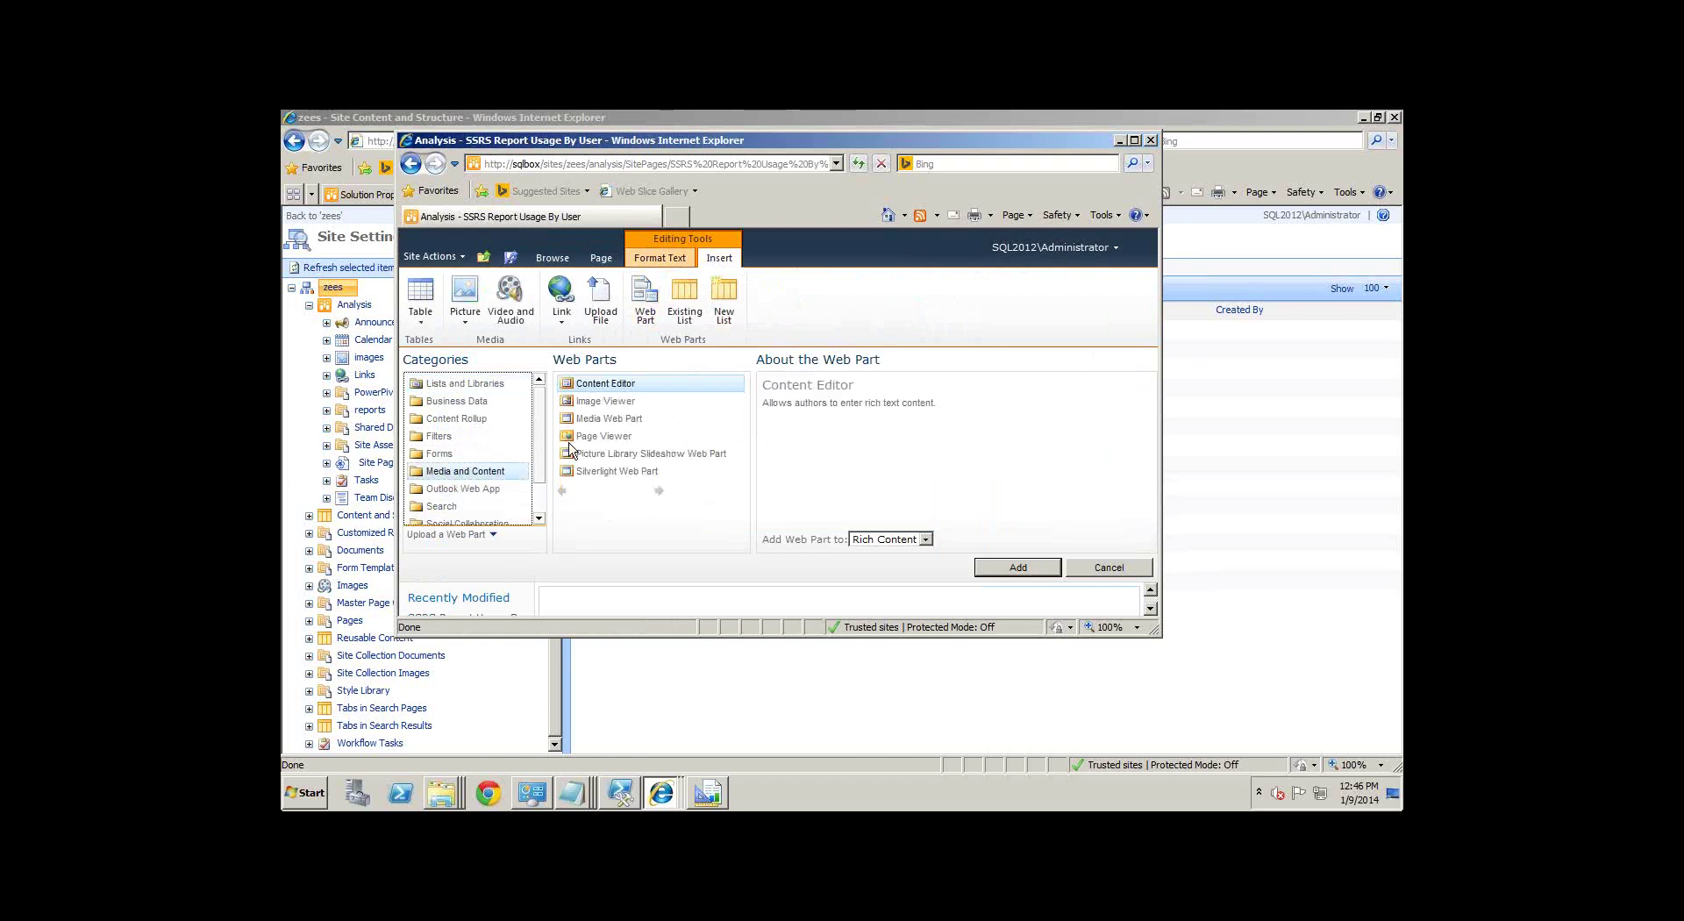
{"action": "left_click", "coordinate": [1016, 568]}
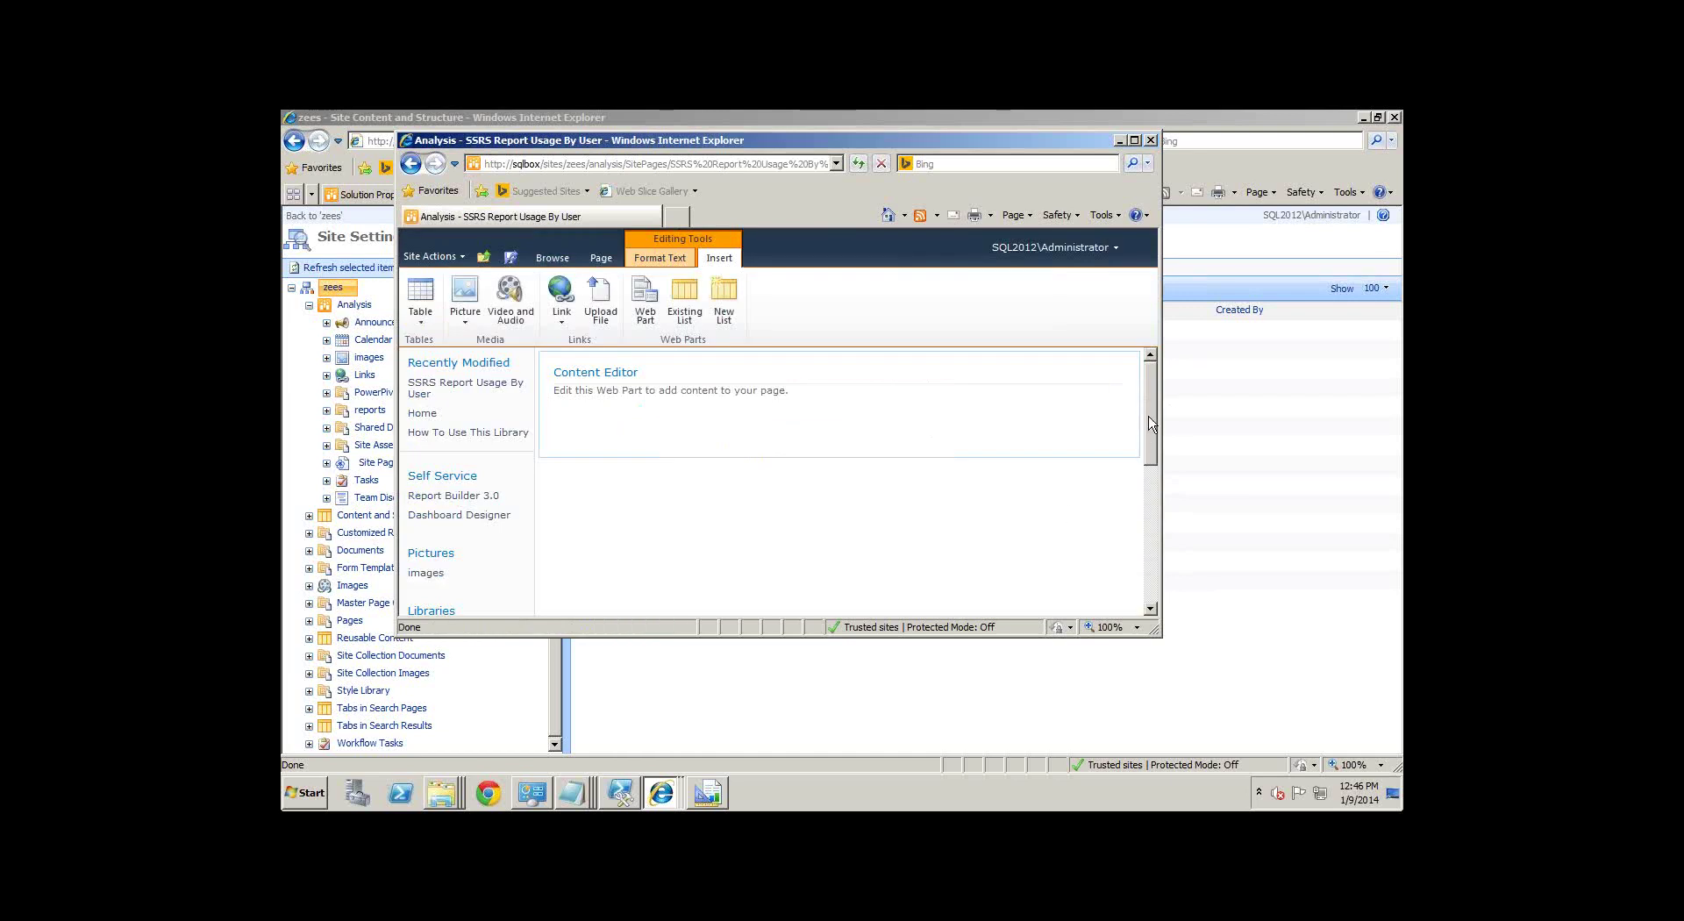
{"action": "left_click_drag", "start_coordinate": [1151, 428], "coordinate": [1153, 570]}
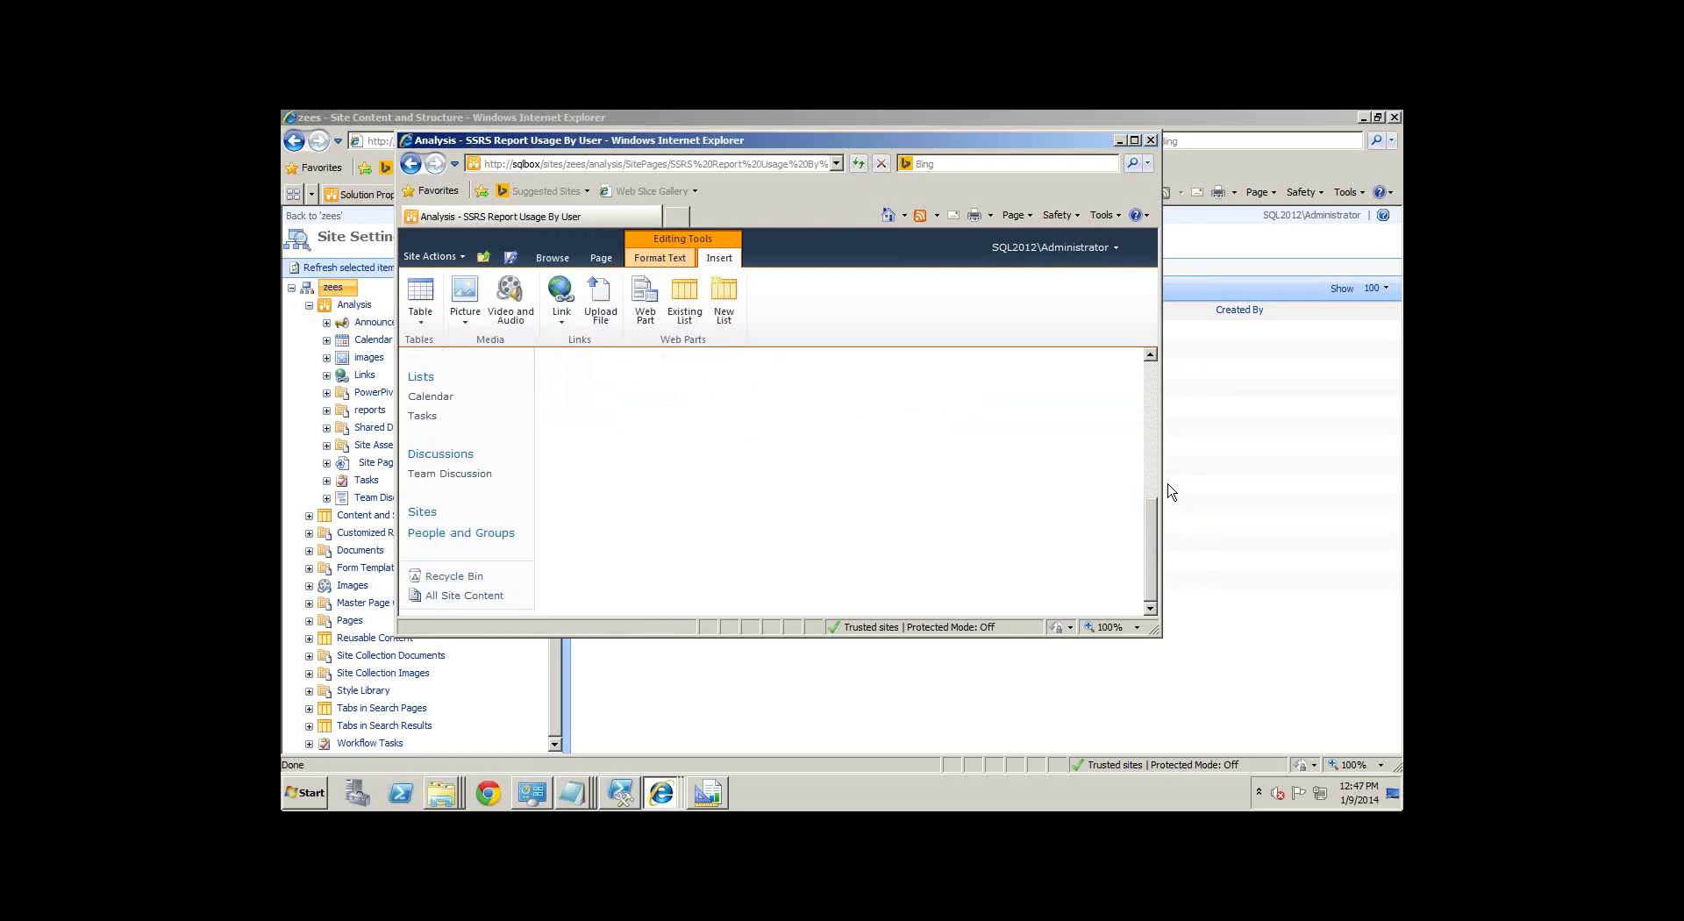
{"action": "scroll", "coordinate": [878, 456], "scroll_direction": "up", "scroll_amount": 10}
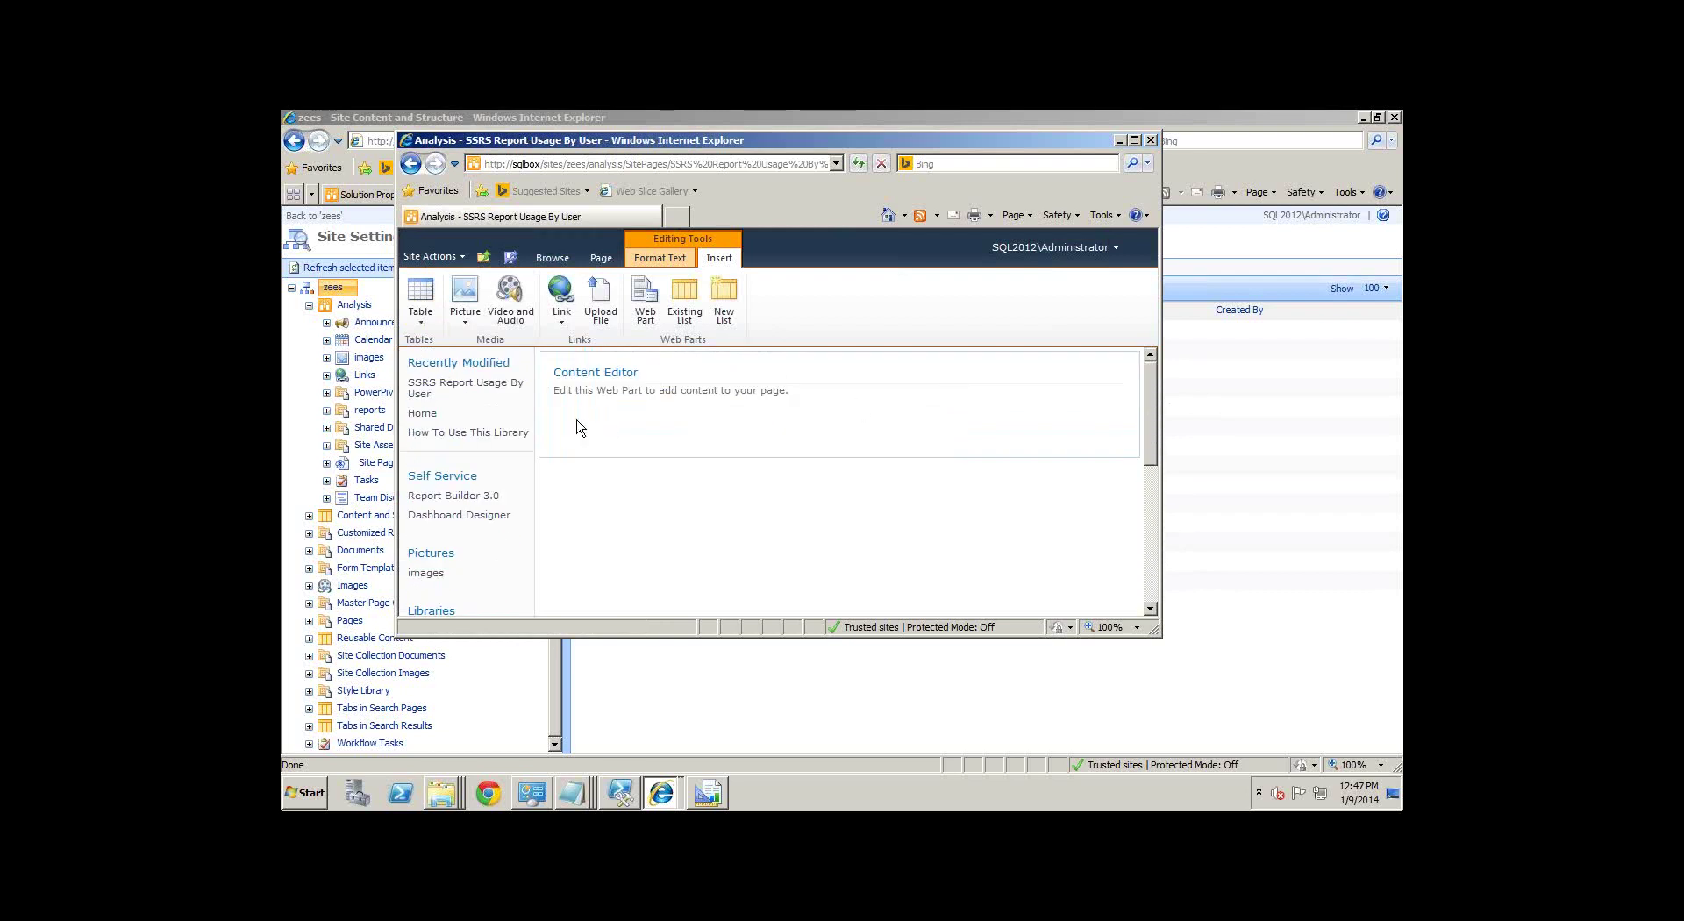
{"action": "left_click", "coordinate": [641, 302]}
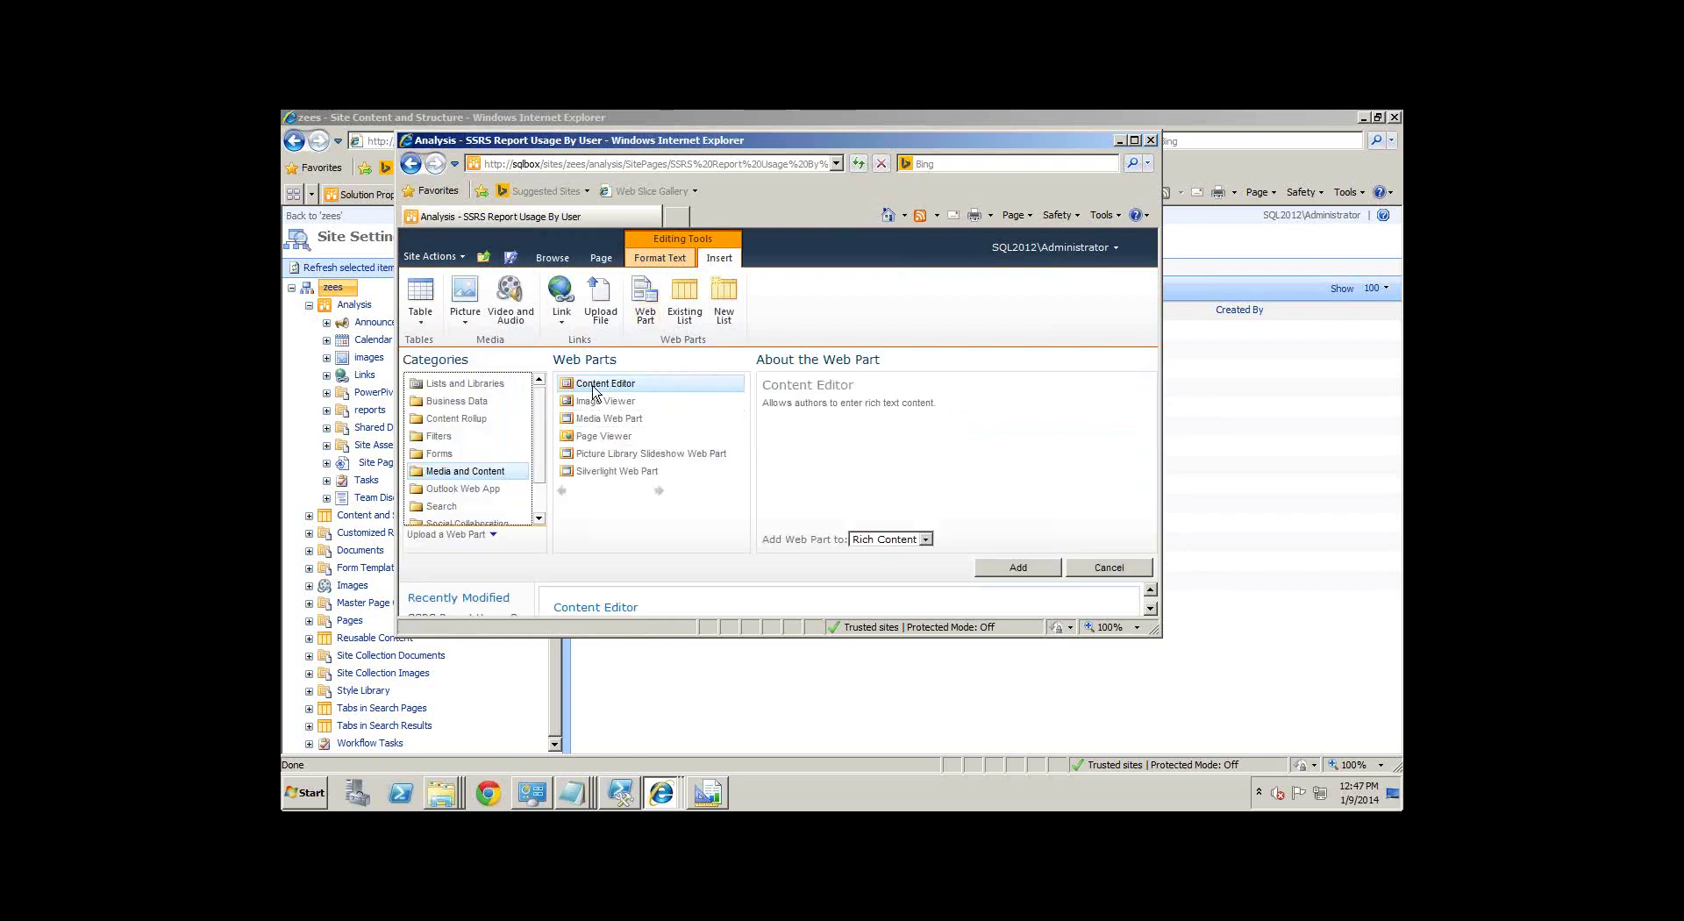
{"action": "left_click", "coordinate": [1022, 569]}
Step: Add the SQL Server Reporting Services Report Viewer web part to the page below the Content Editors
{"action": "scroll", "coordinate": [536, 507], "scroll_direction": "down", "scroll_amount": 2}
{"action": "left_click", "coordinate": [471, 500]}
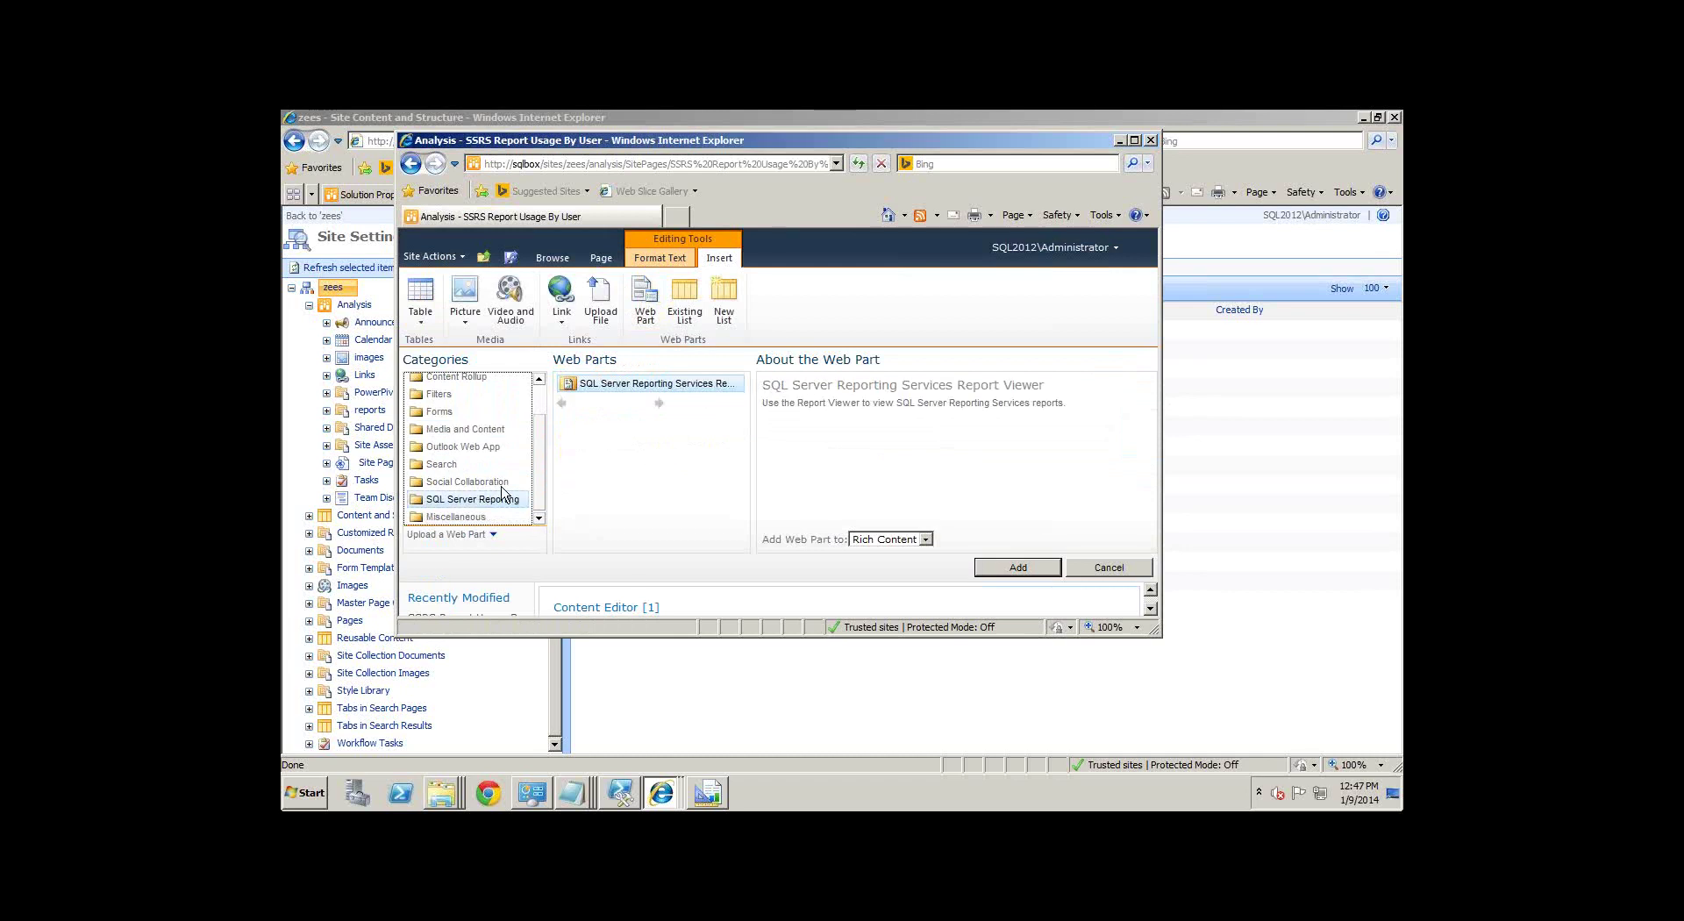
{"action": "left_click", "coordinate": [1019, 566]}
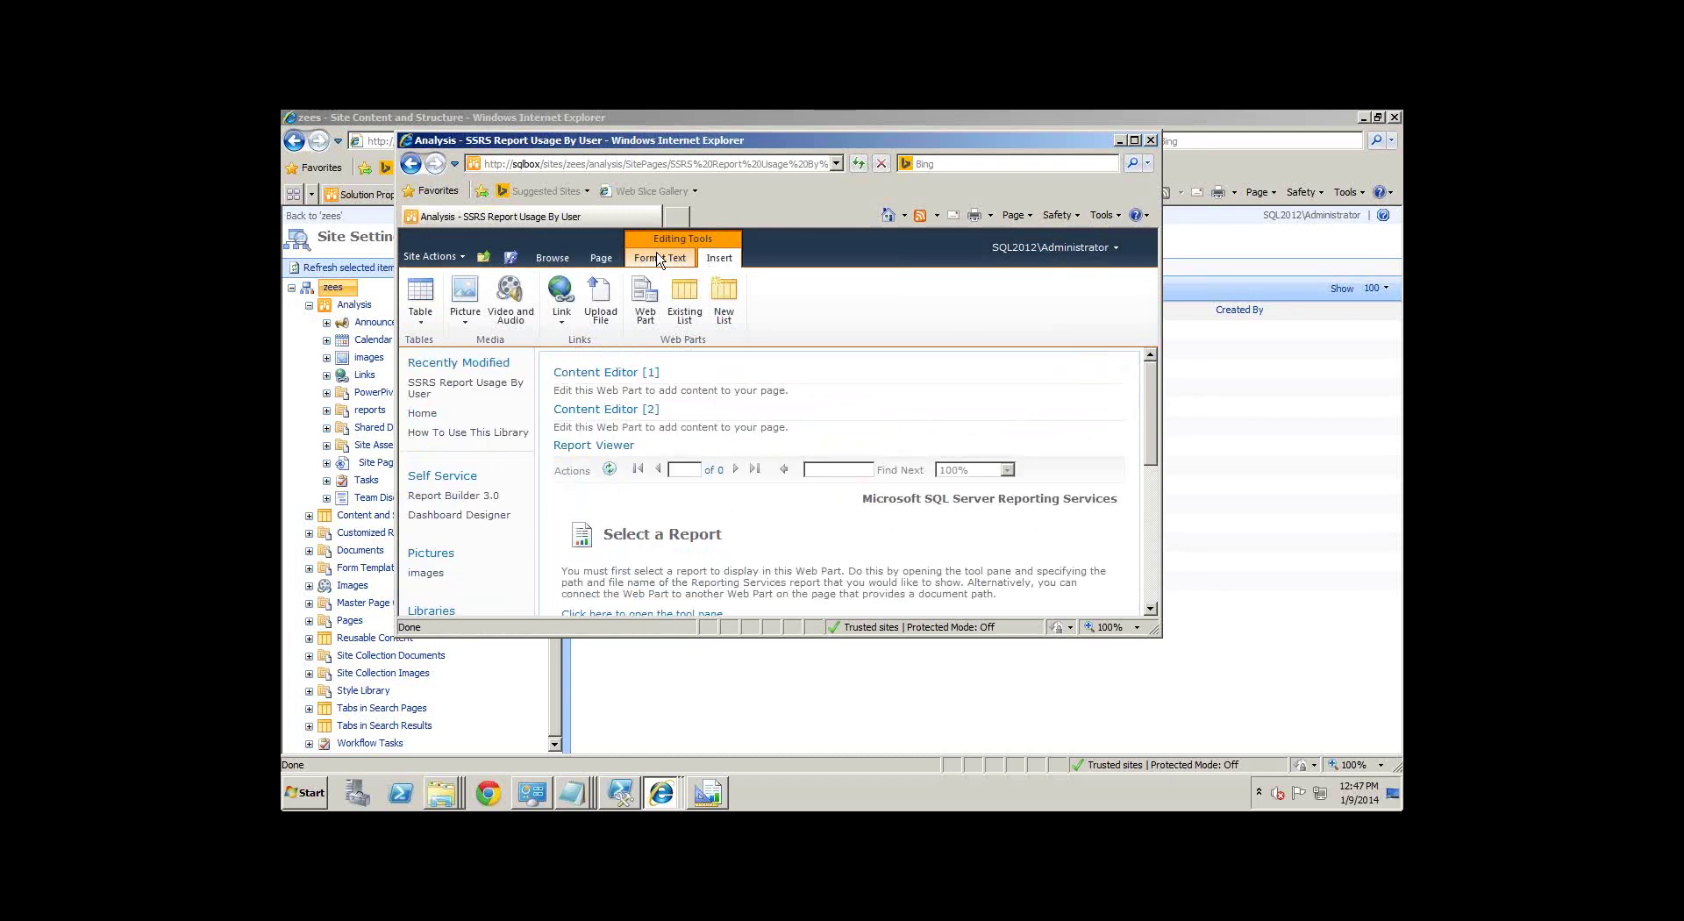
{"action": "left_click", "coordinate": [681, 216]}
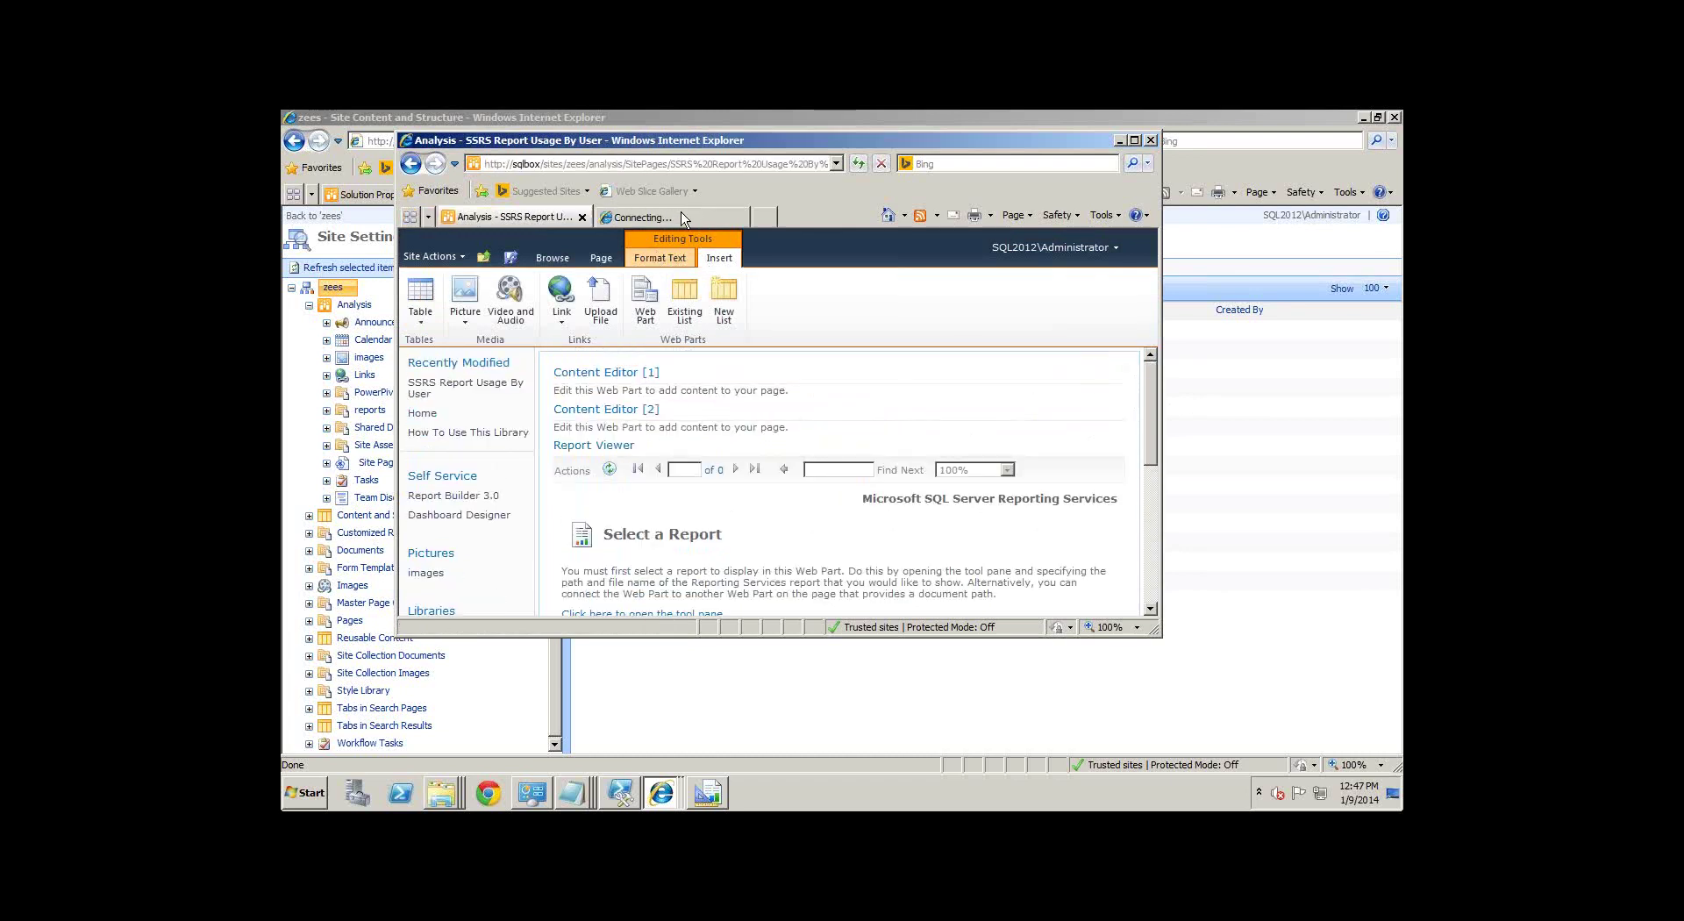
{"action": "type", "text": "http://sqlbox/sites/zees/analysis/SitePages/Home.aspx"}
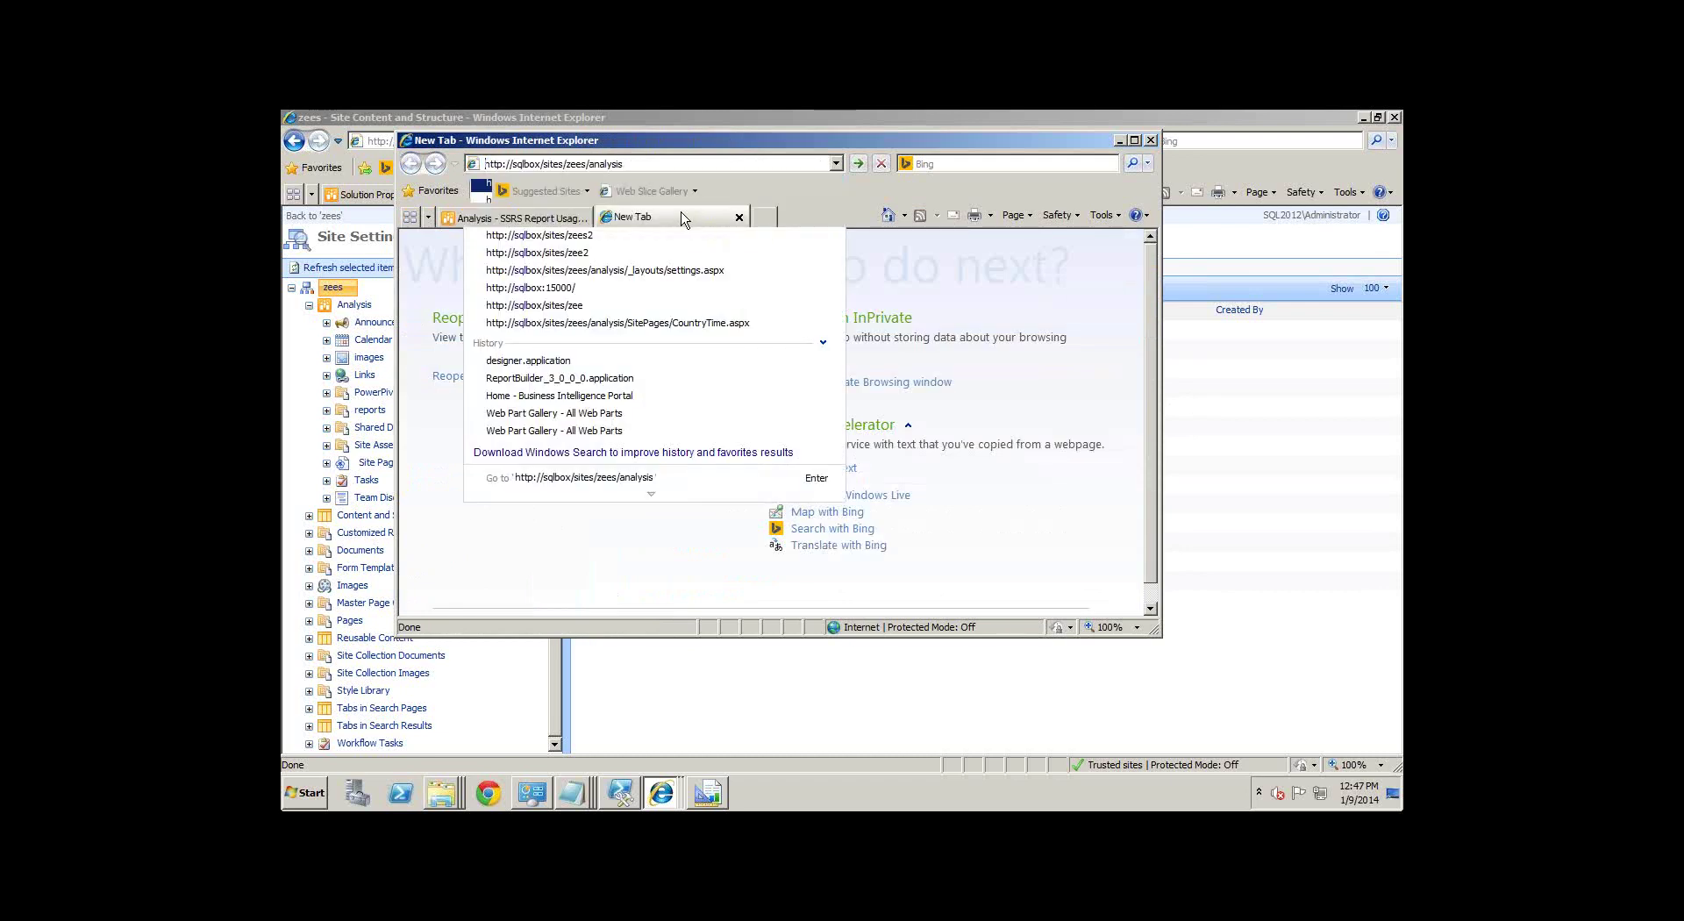
{"action": "key", "text": "Return"}
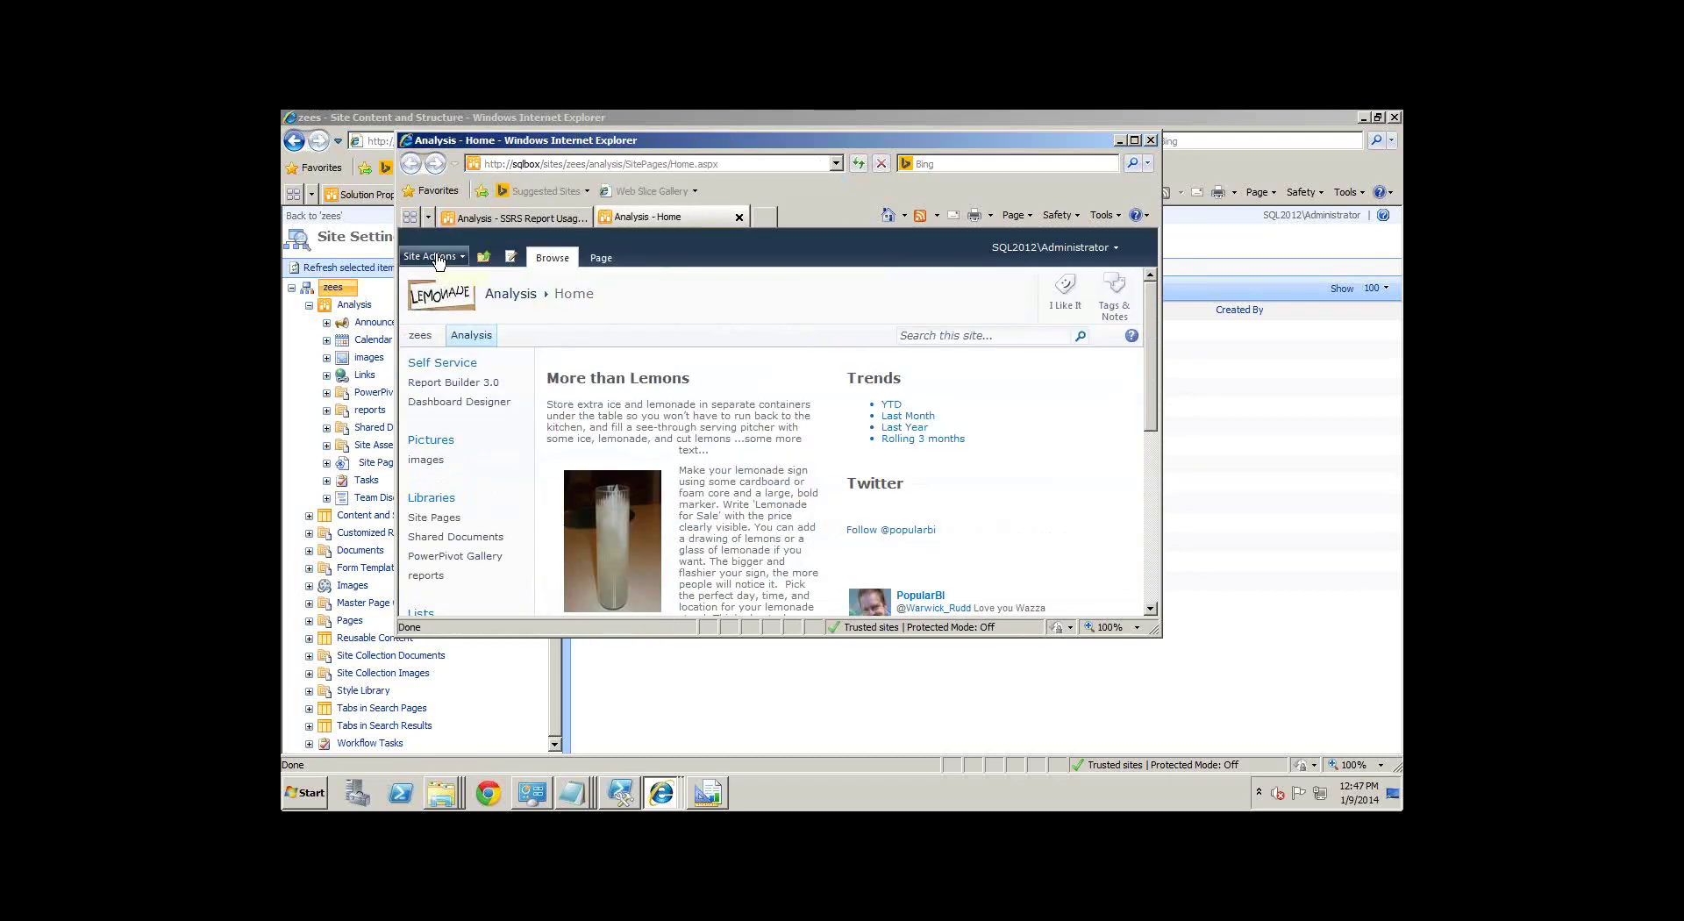
Step: Open the Analysis site settings, return to the parent zees site and open its content and structure manager
{"action": "left_click", "coordinate": [437, 258]}
{"action": "left_click", "coordinate": [498, 578]}
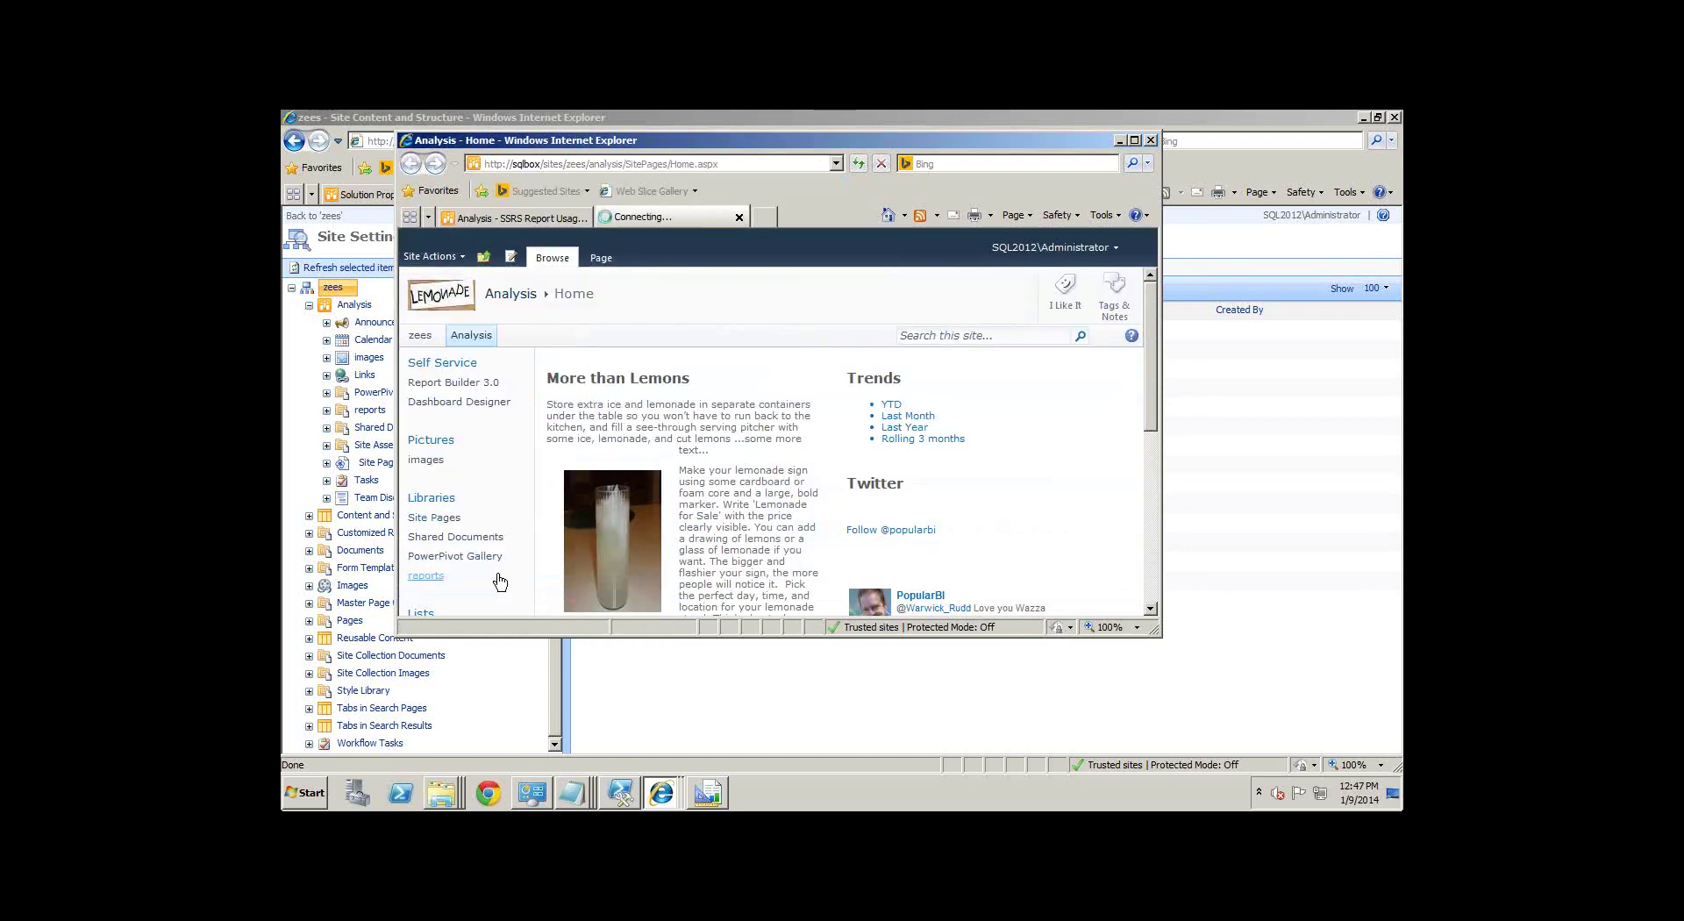
{"action": "left_click", "coordinate": [431, 256]}
{"action": "left_click", "coordinate": [489, 293]}
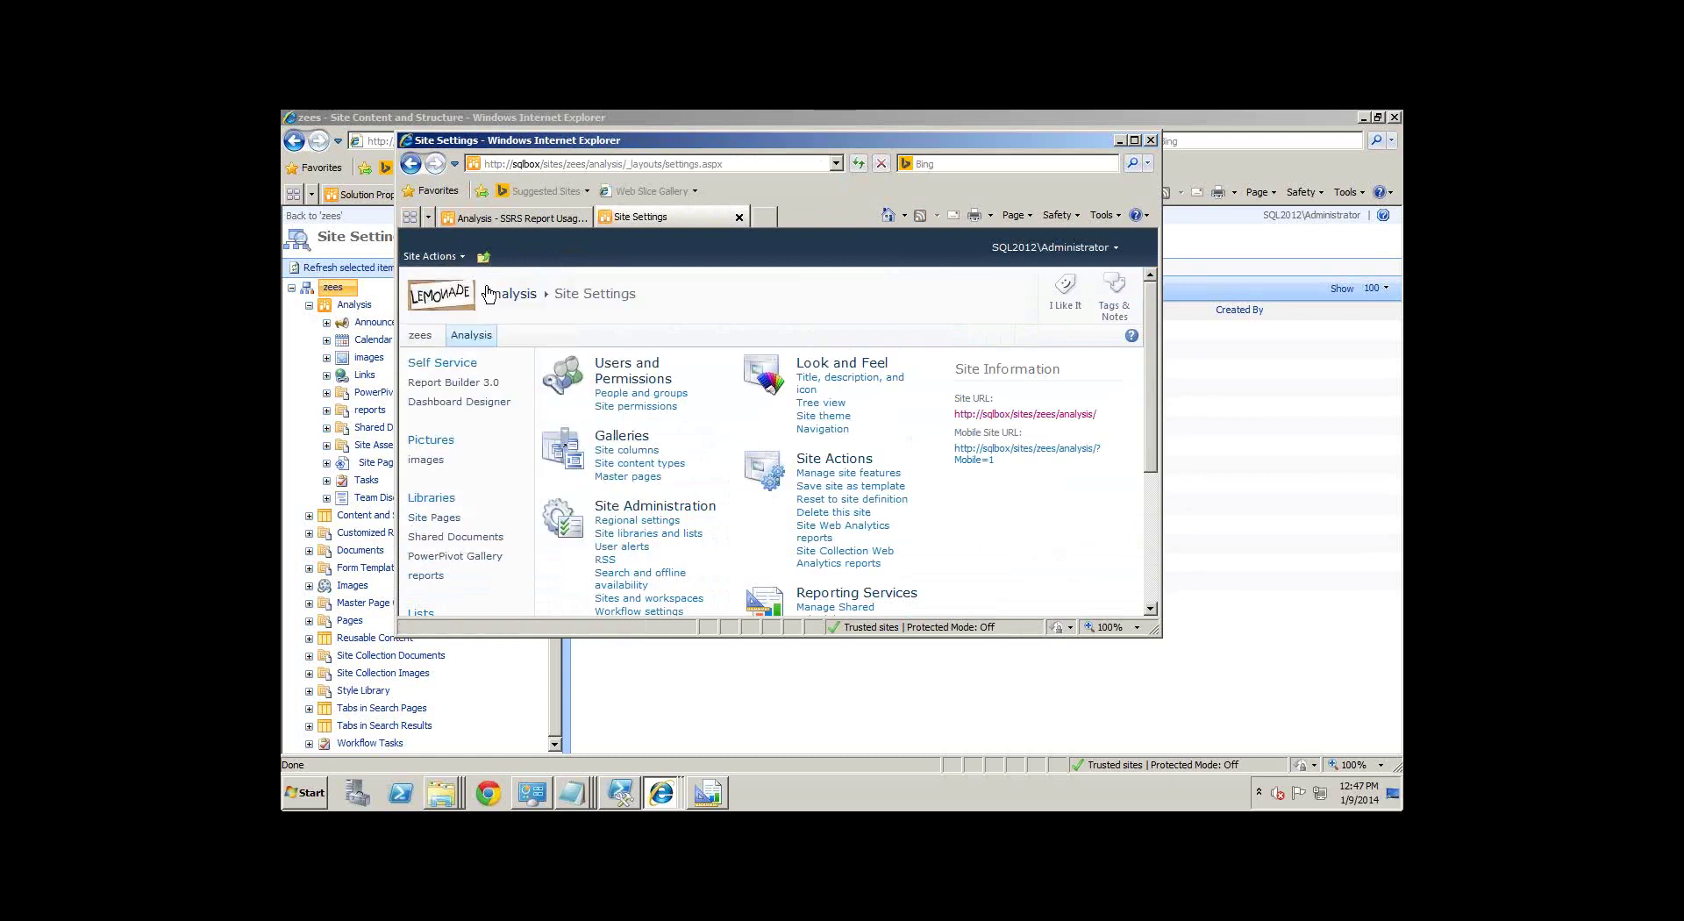
{"action": "left_click", "coordinate": [421, 338]}
{"action": "left_click", "coordinate": [431, 256]}
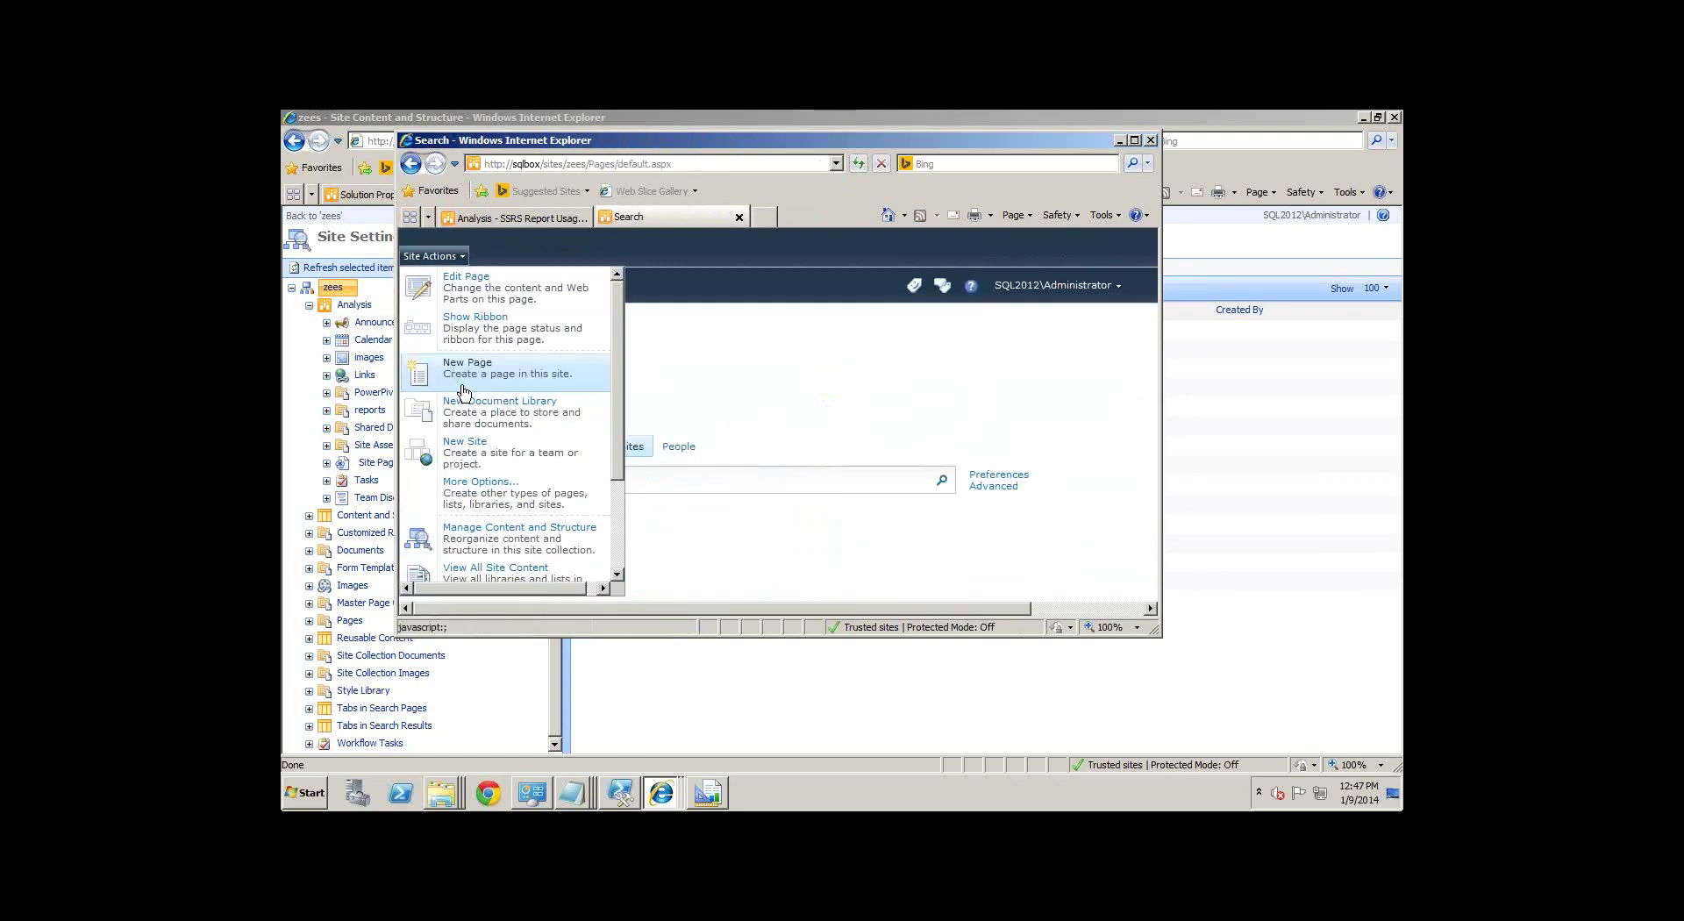
{"action": "left_click", "coordinate": [491, 547]}
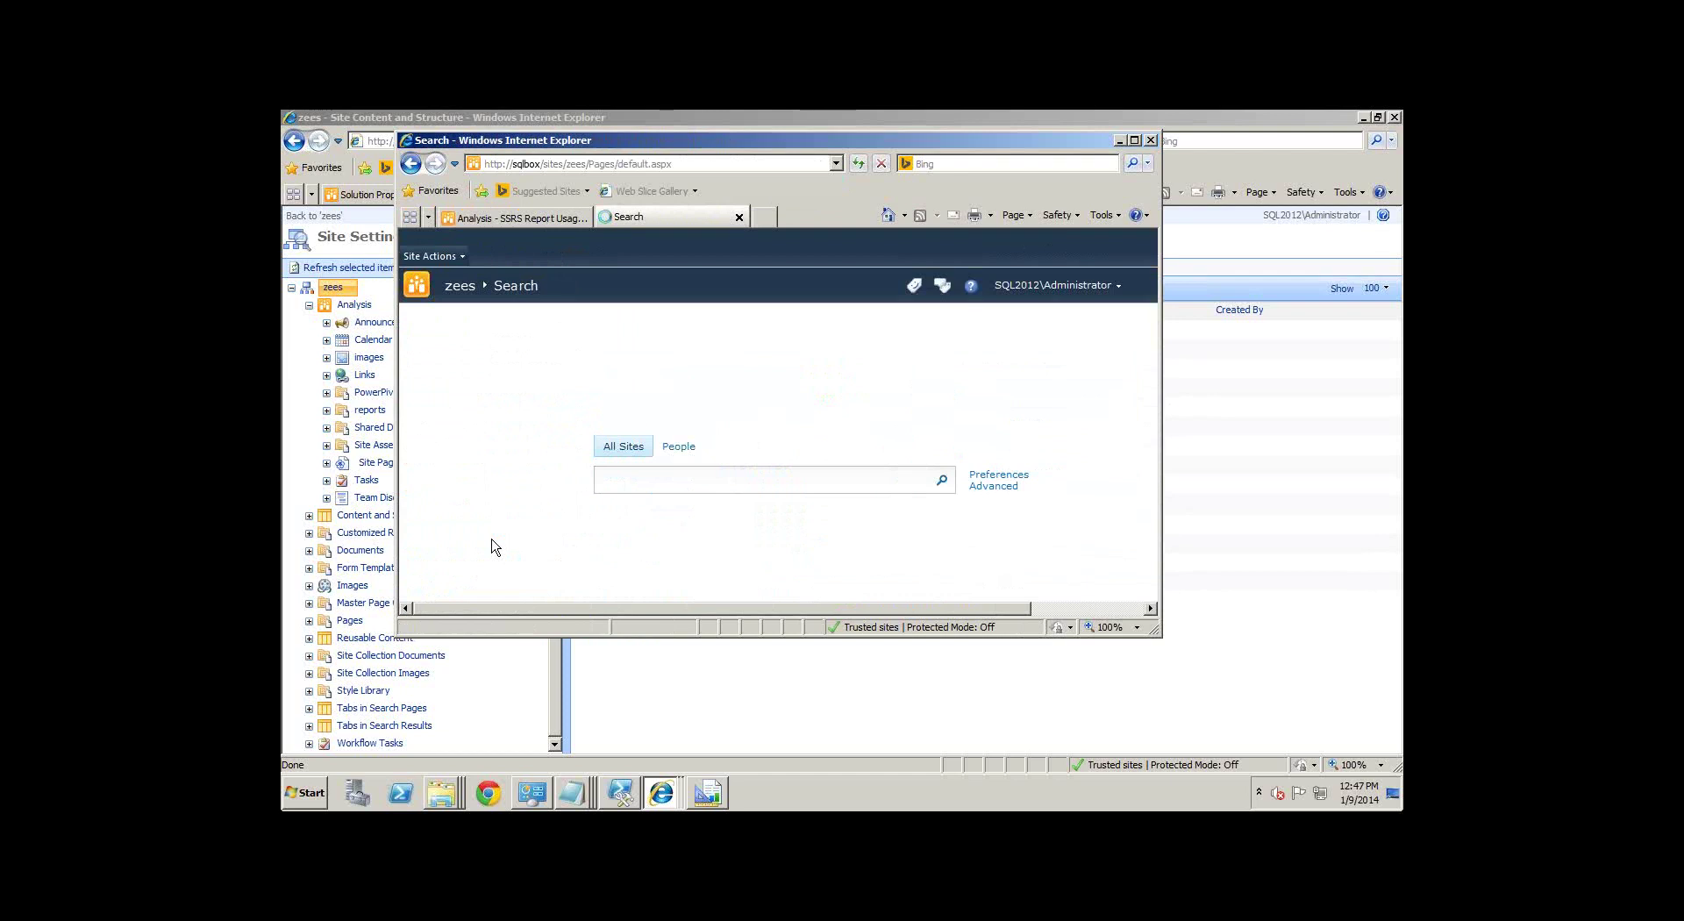
Step: Open the Analysis site's Site Assets library in a new window and display the hideallsitecontent file to get its URL
{"action": "right_click", "coordinate": [514, 486]}
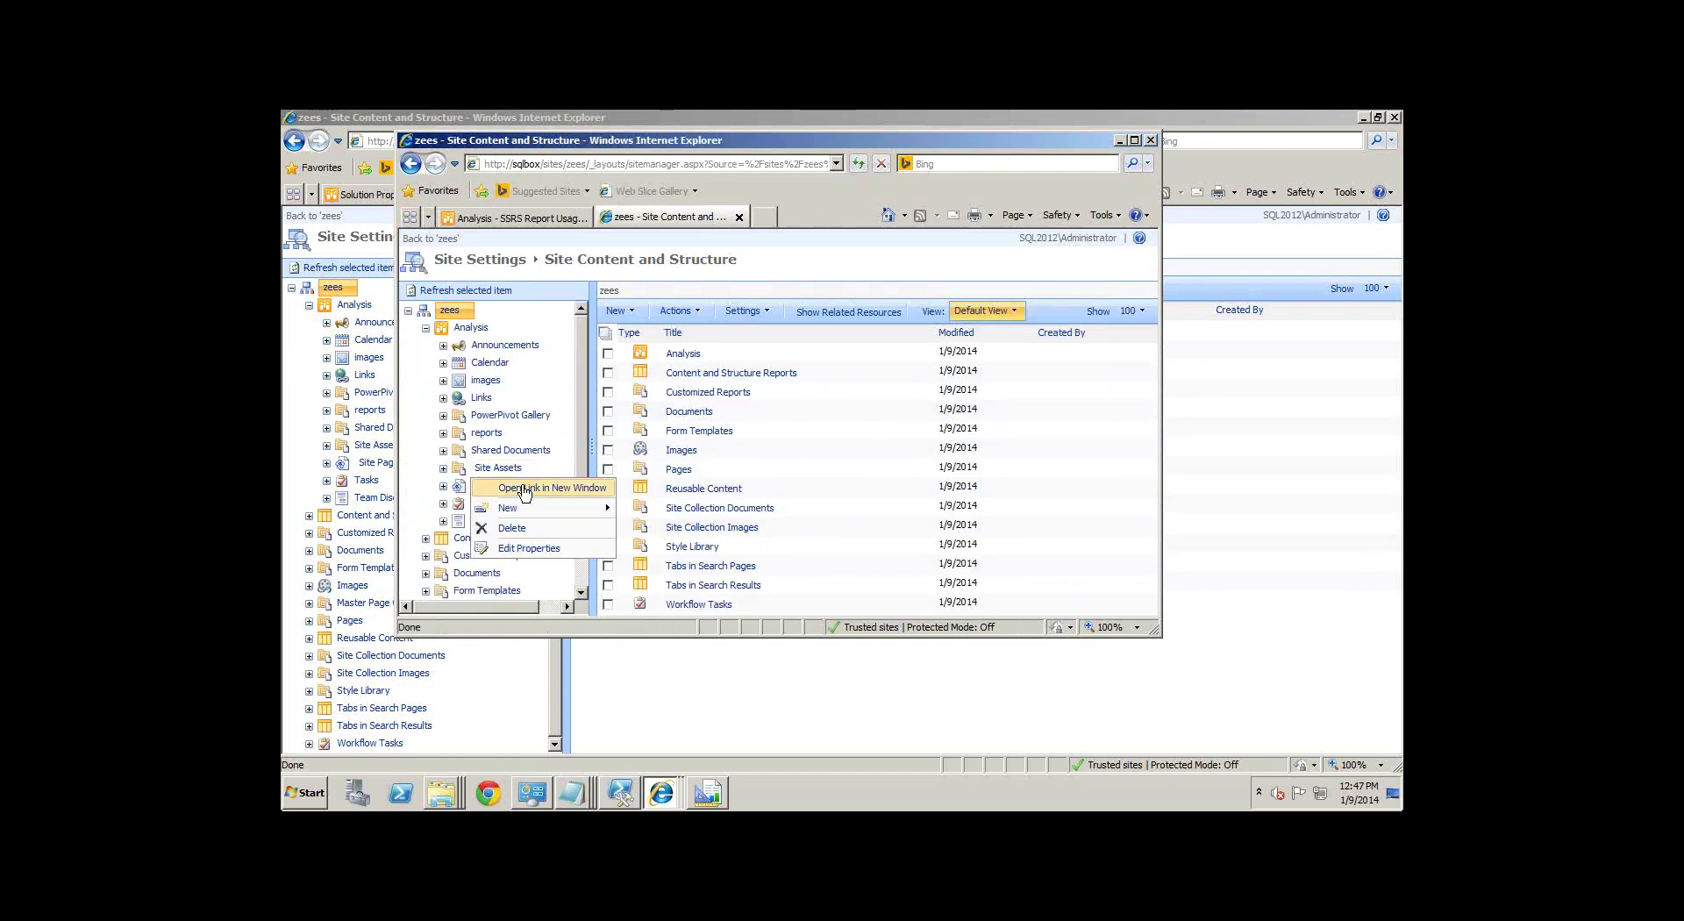
{"action": "left_click", "coordinate": [524, 490]}
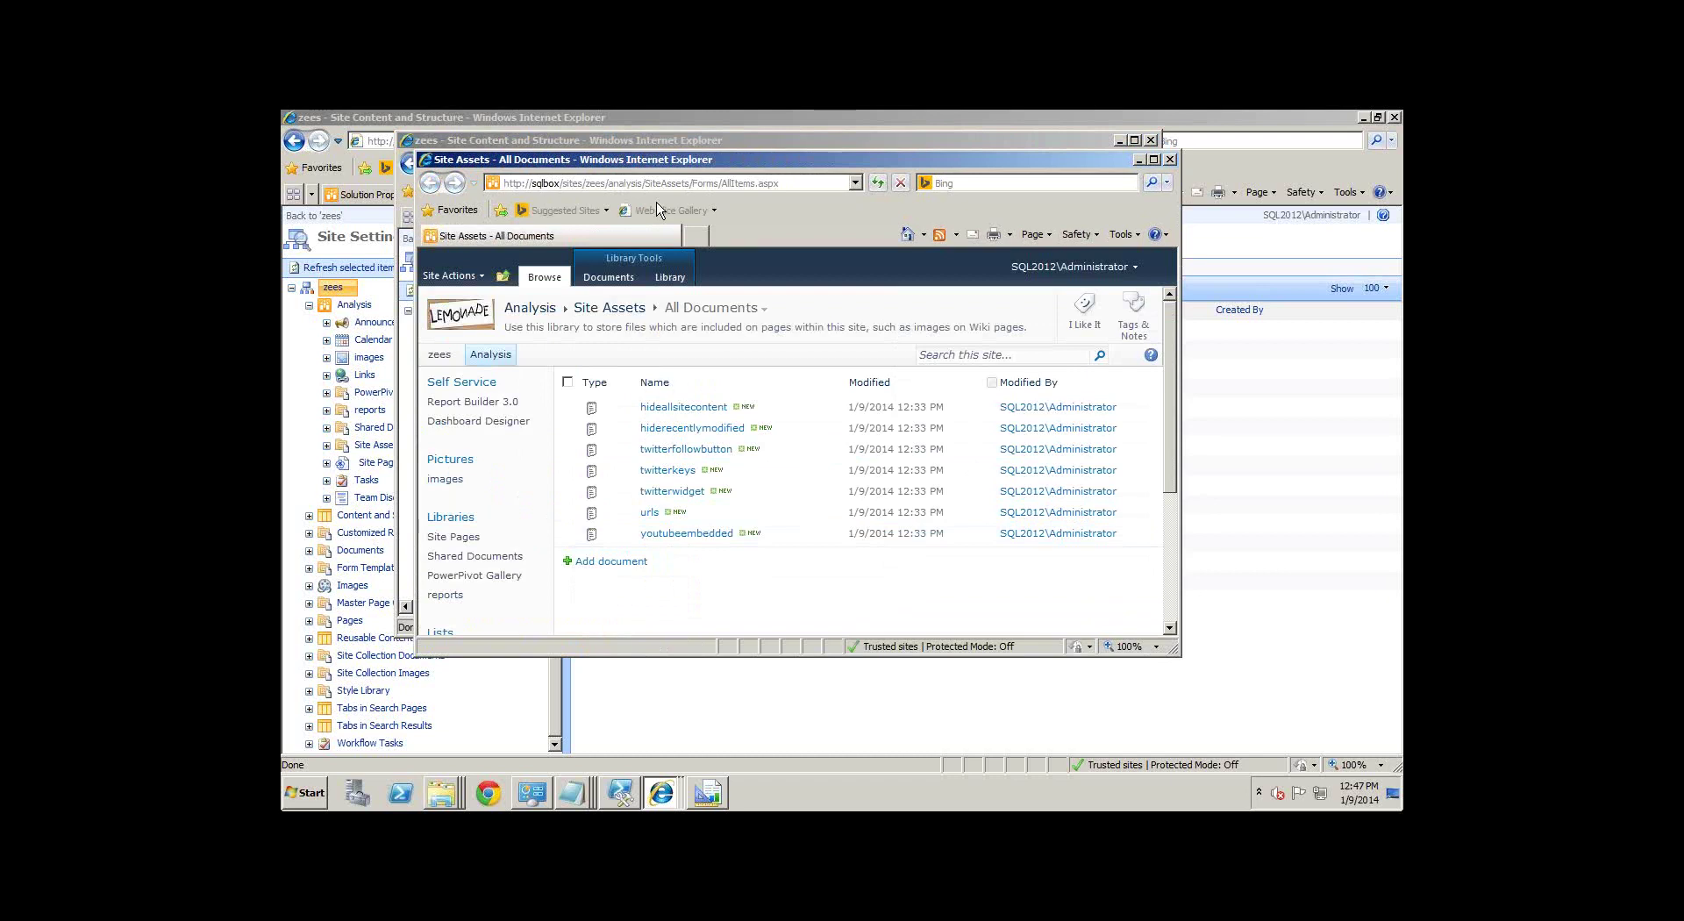
{"action": "left_click", "coordinate": [669, 409]}
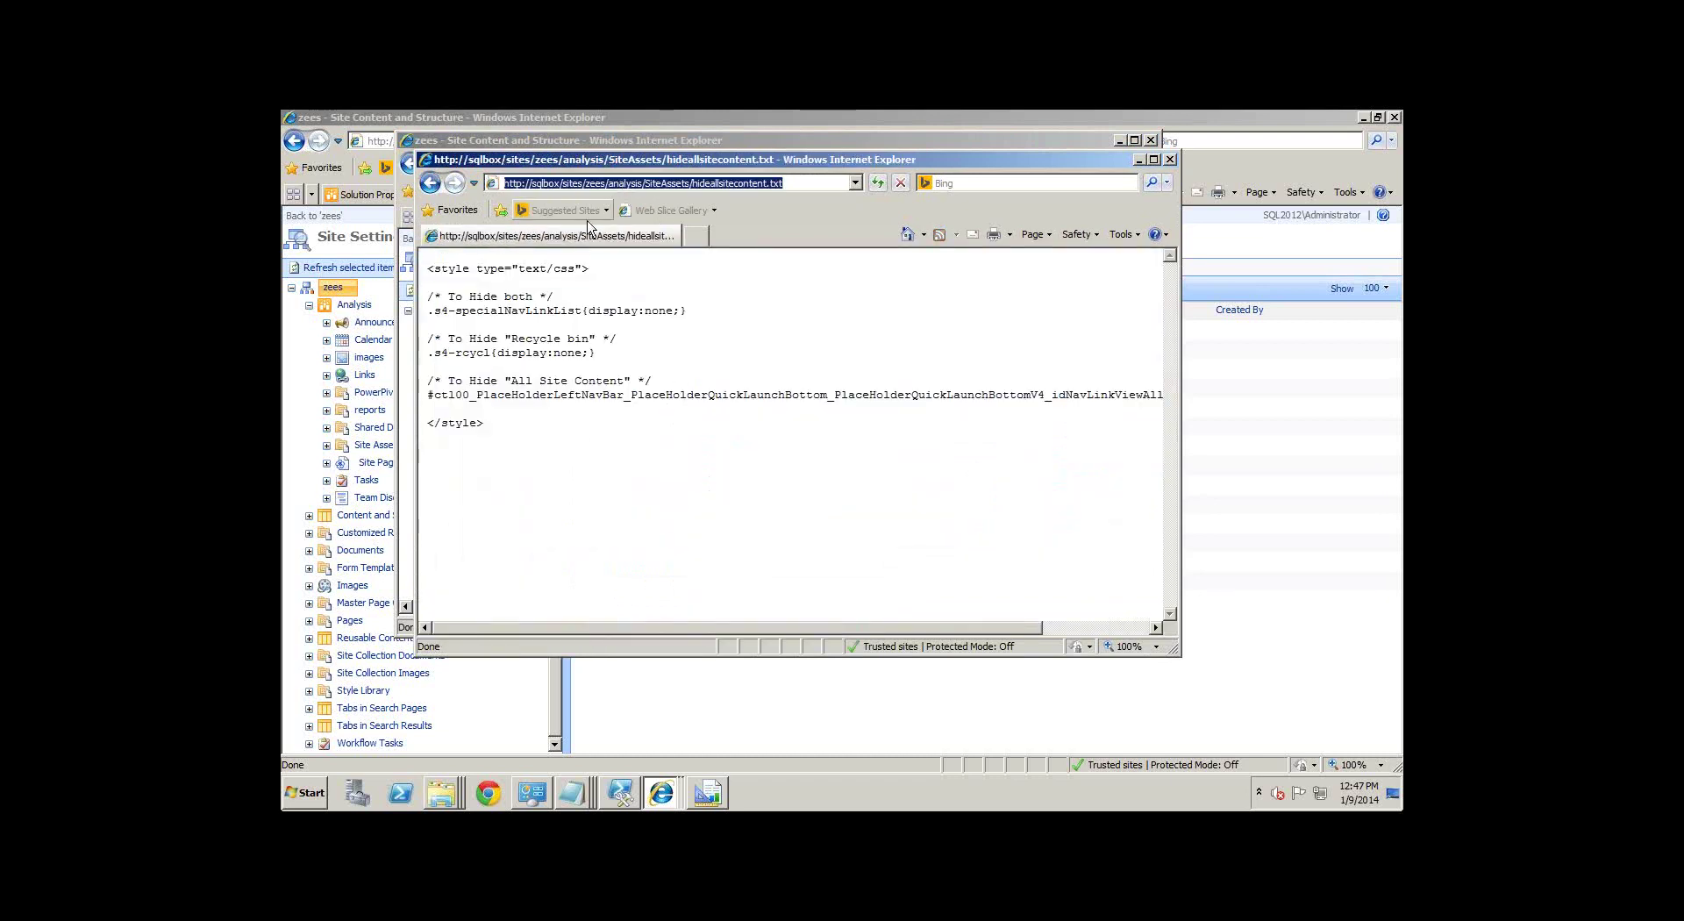
{"action": "left_click", "coordinate": [660, 144]}
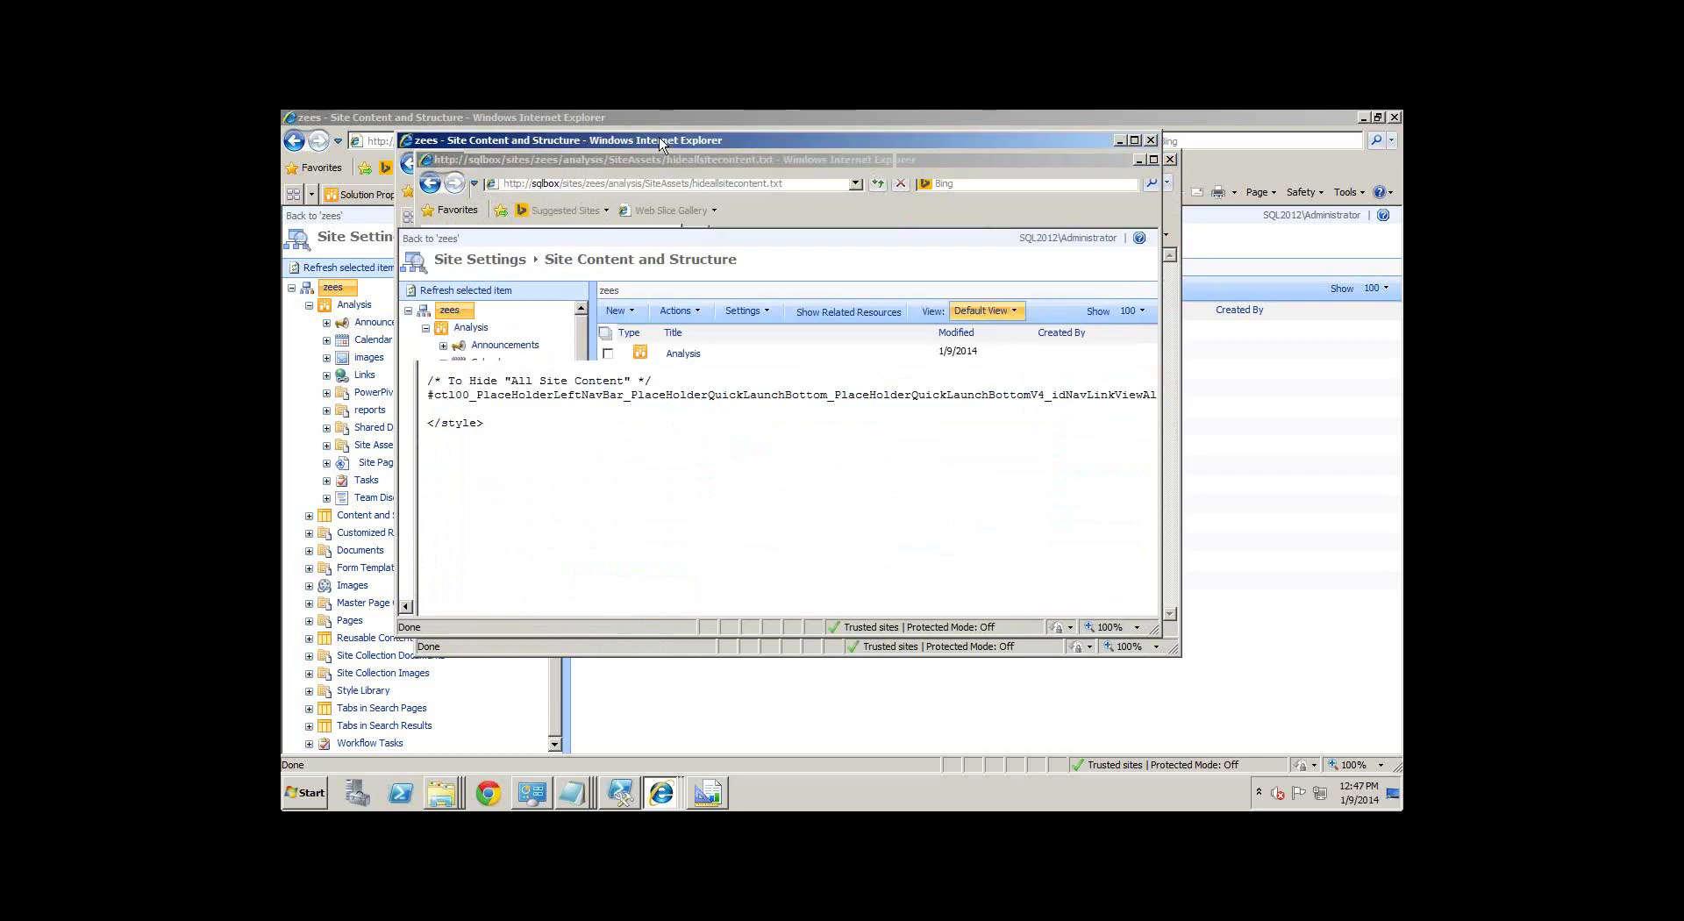
{"action": "left_click", "coordinate": [766, 218]}
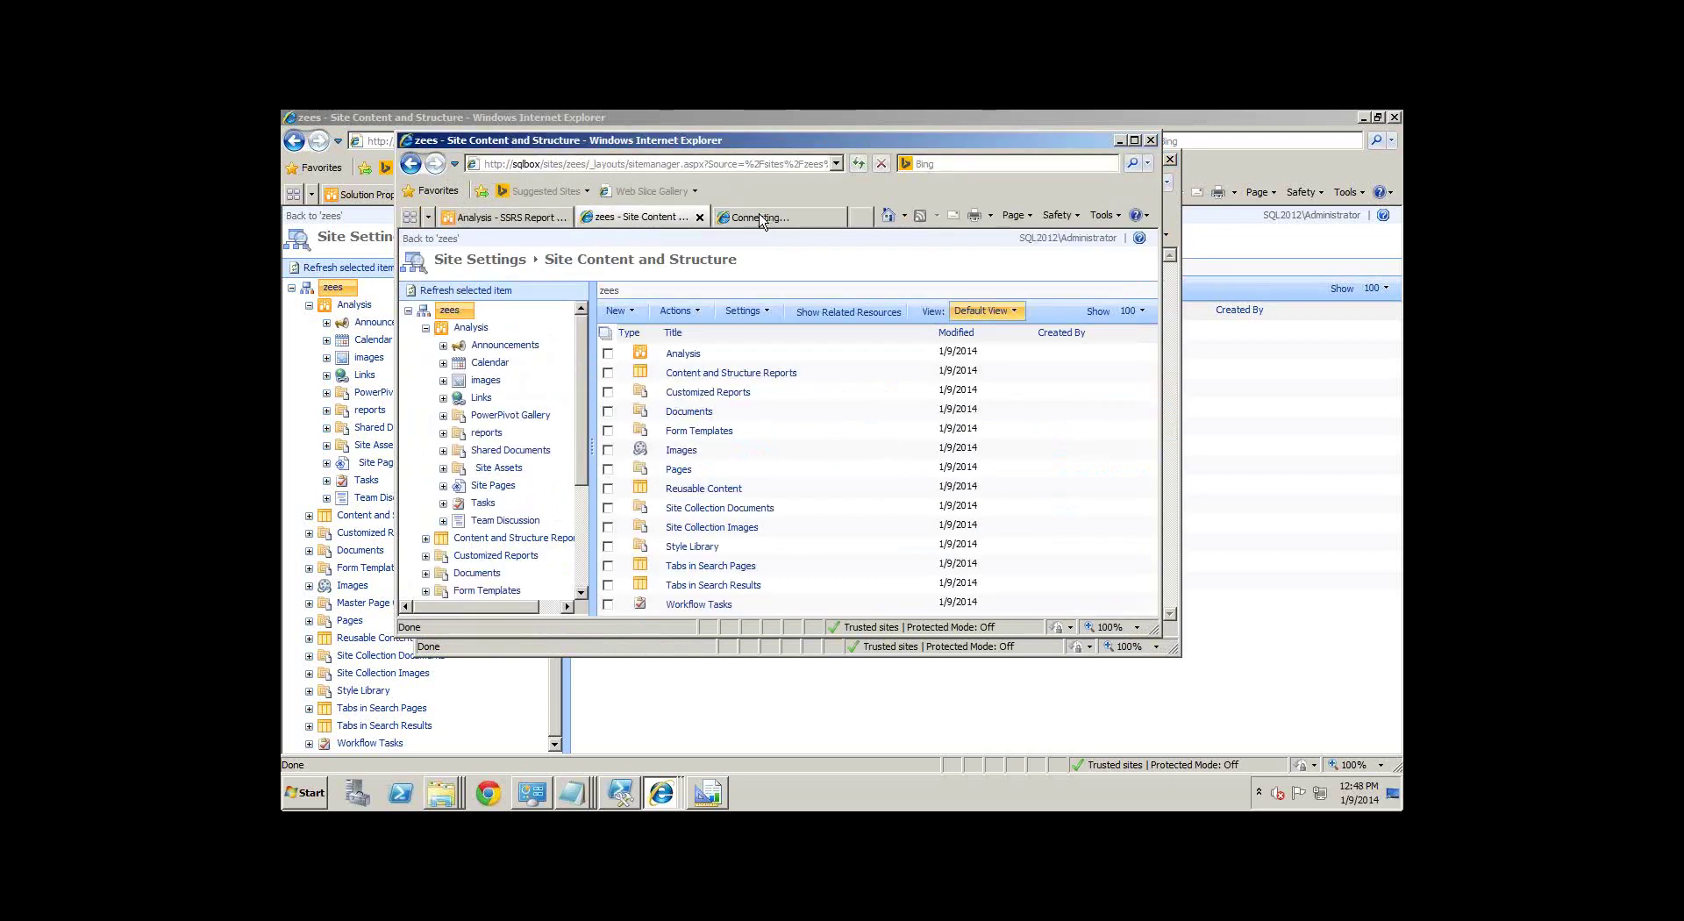
{"action": "left_click", "coordinate": [526, 164]}
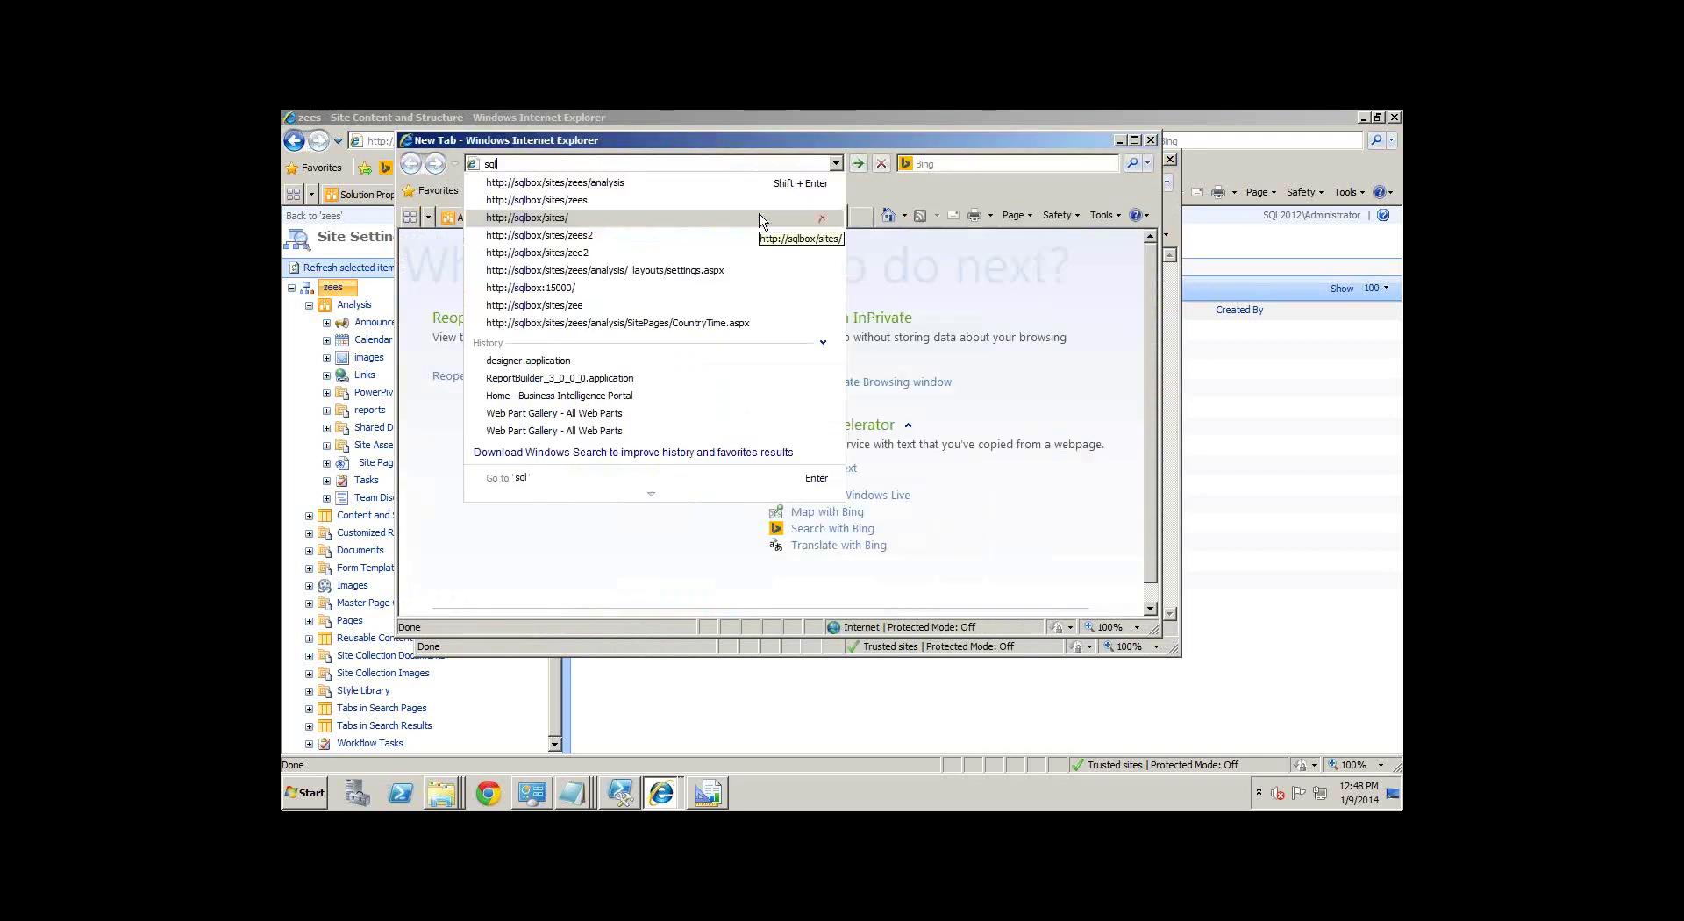
{"action": "left_click", "coordinate": [645, 184]}
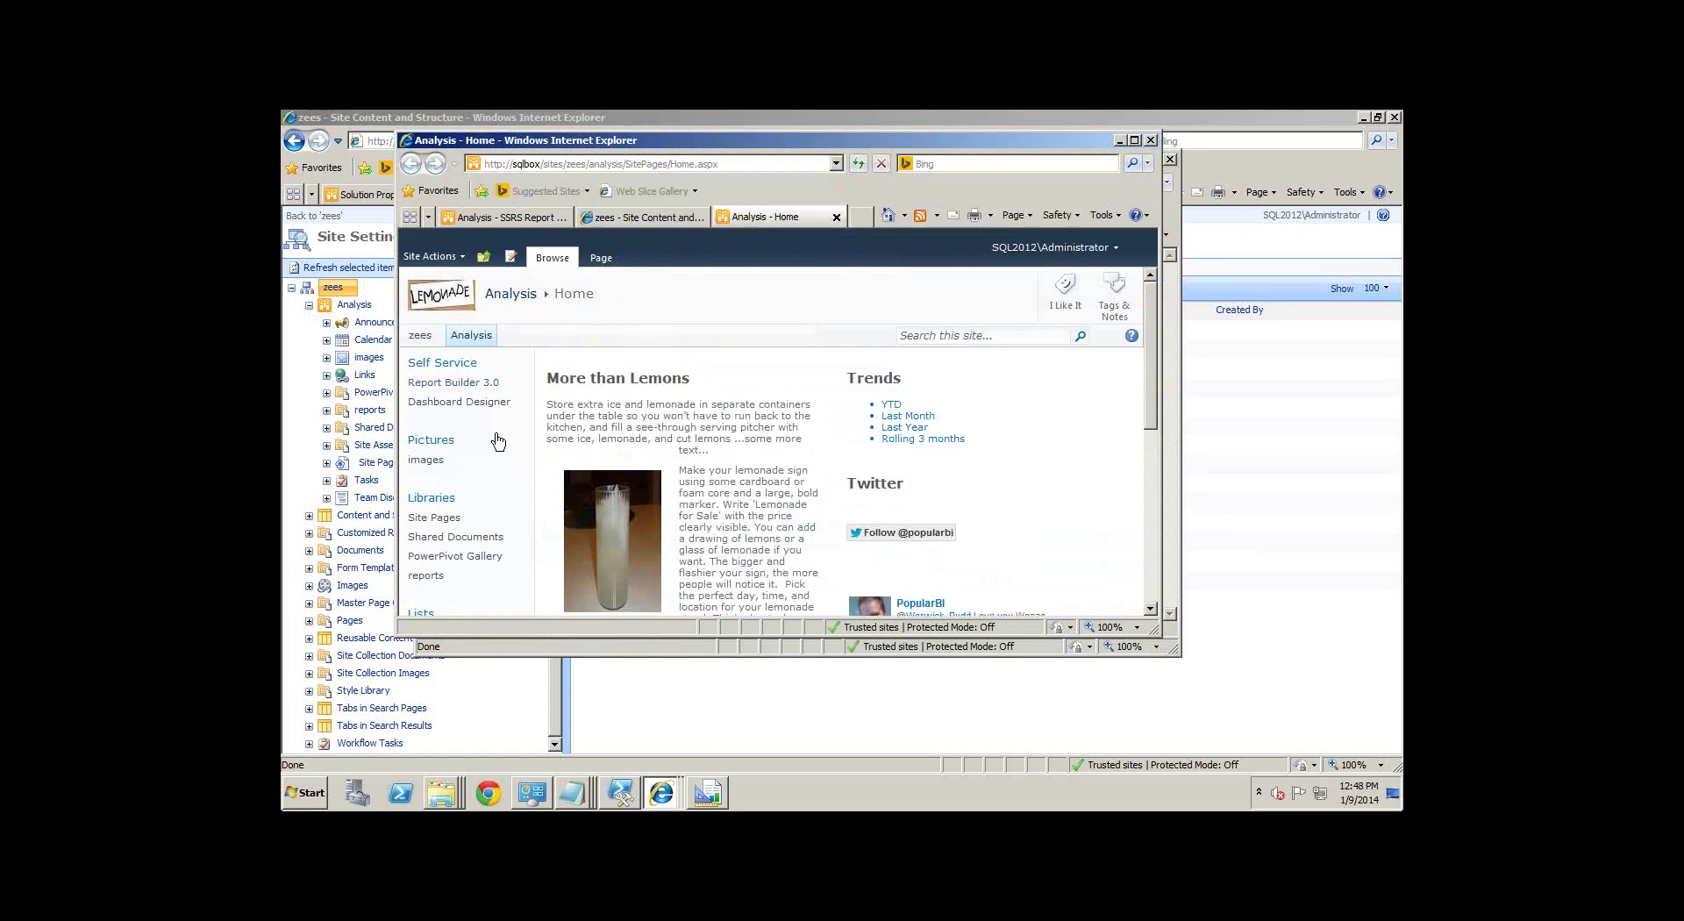
Step: Return the tab showing the zees content structure to the Analysis home page
{"action": "left_click", "coordinate": [582, 165]}
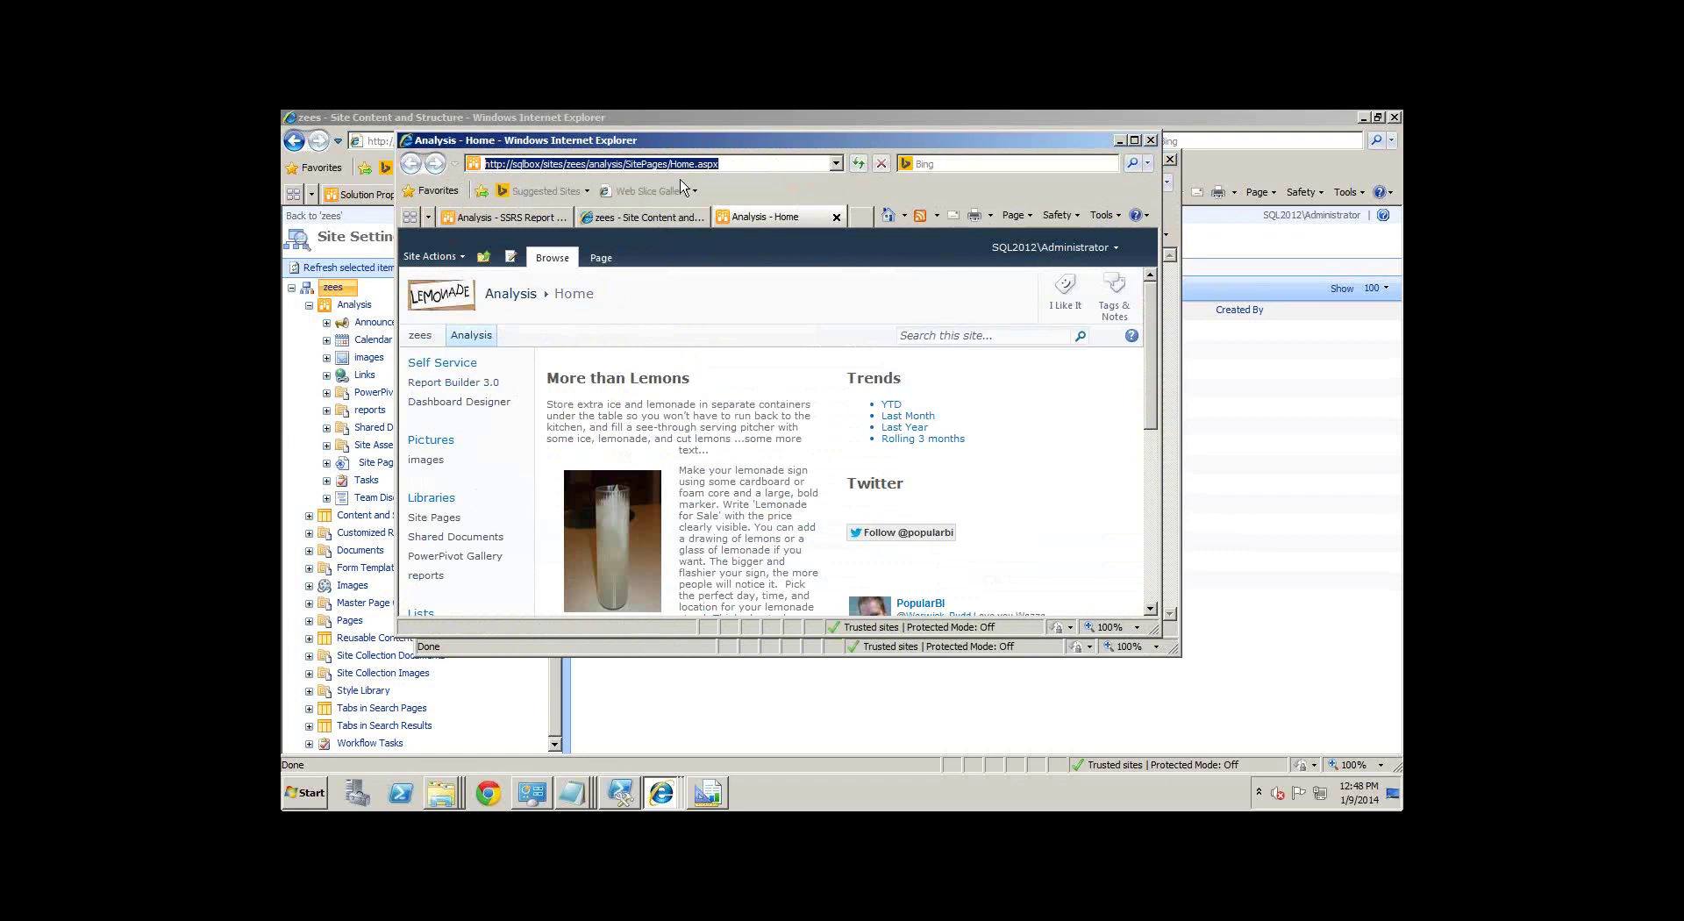
{"action": "key", "text": "BackSpace"}
{"action": "left_click", "coordinate": [640, 220]}
{"action": "left_click", "coordinate": [410, 165]}
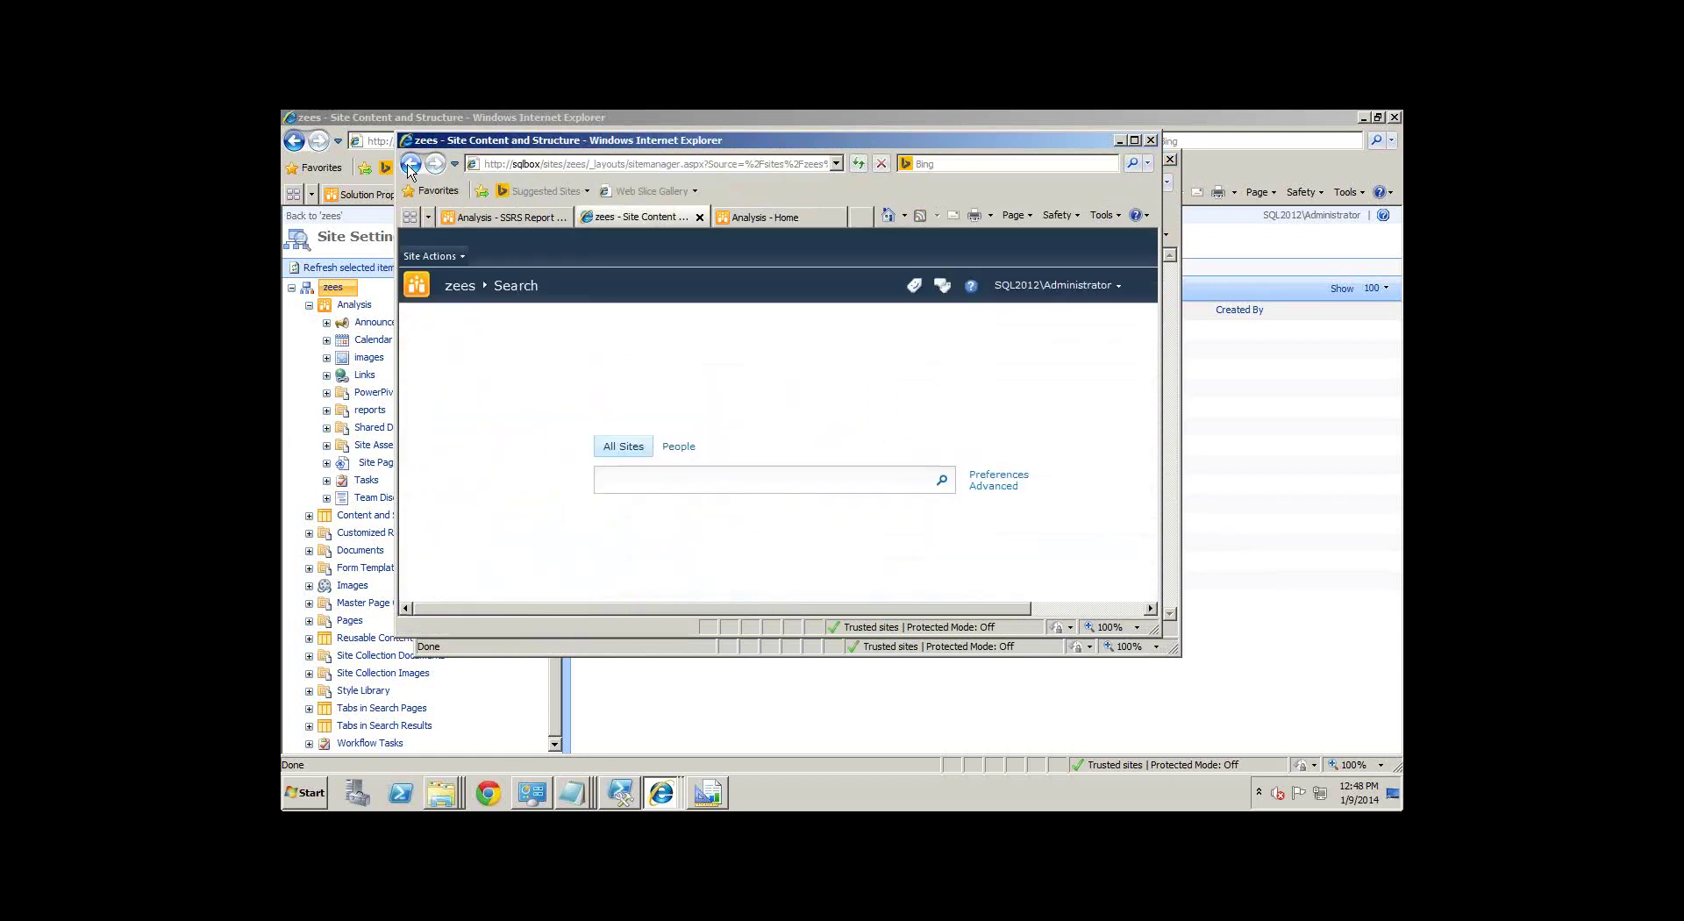
{"action": "left_click", "coordinate": [410, 165]}
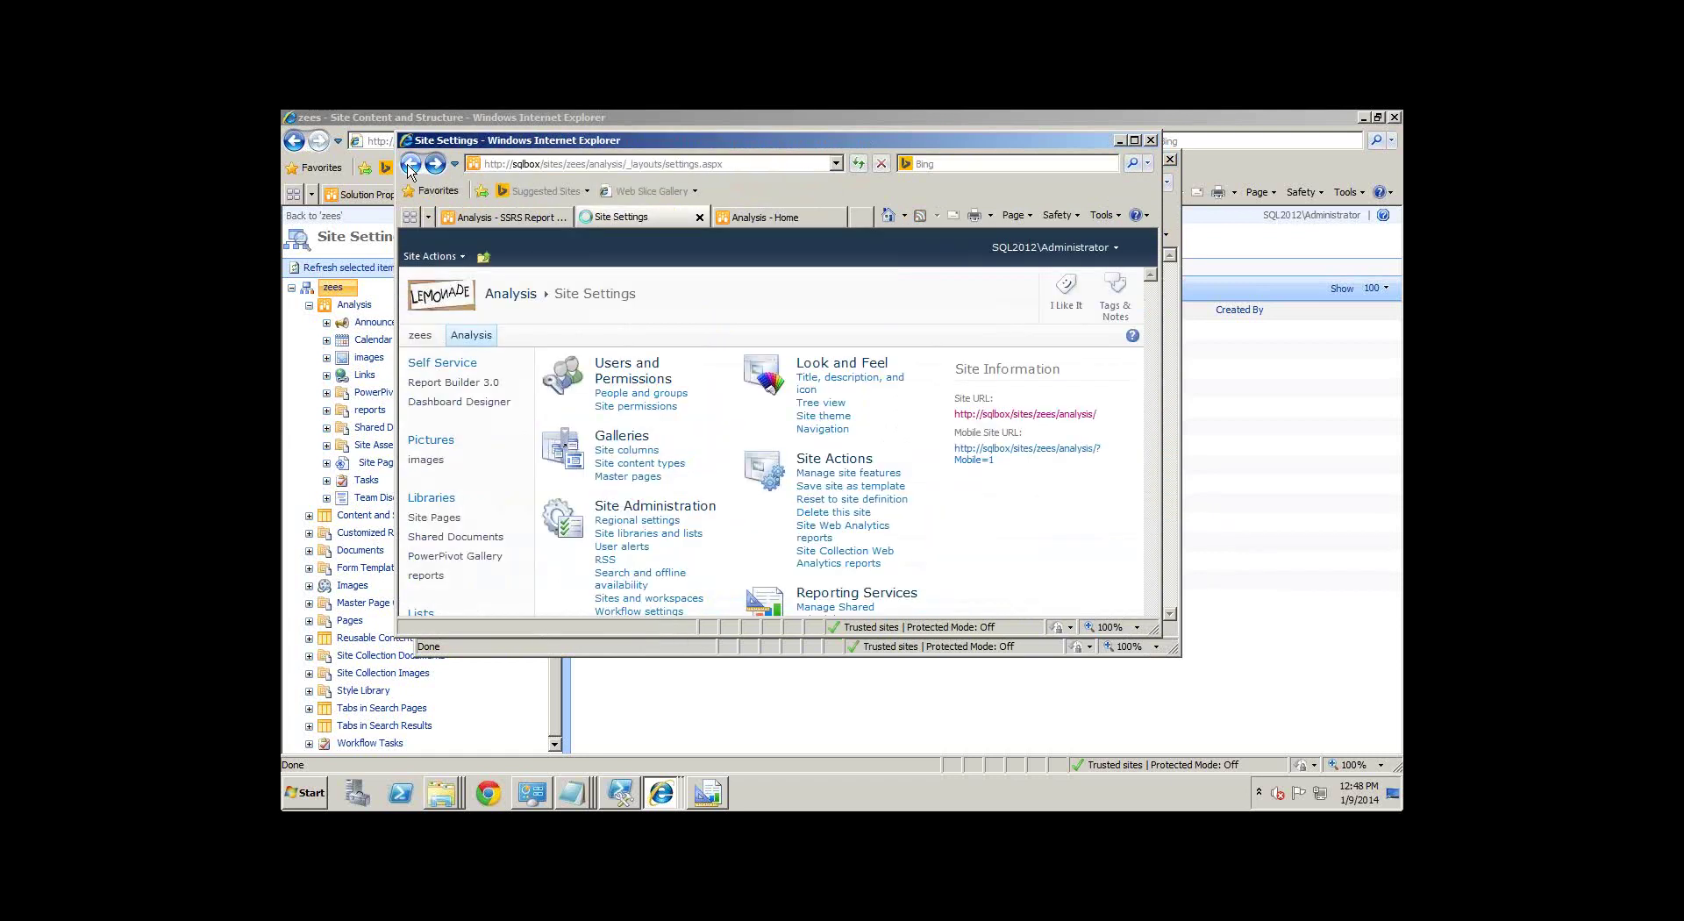
{"action": "left_click", "coordinate": [410, 165]}
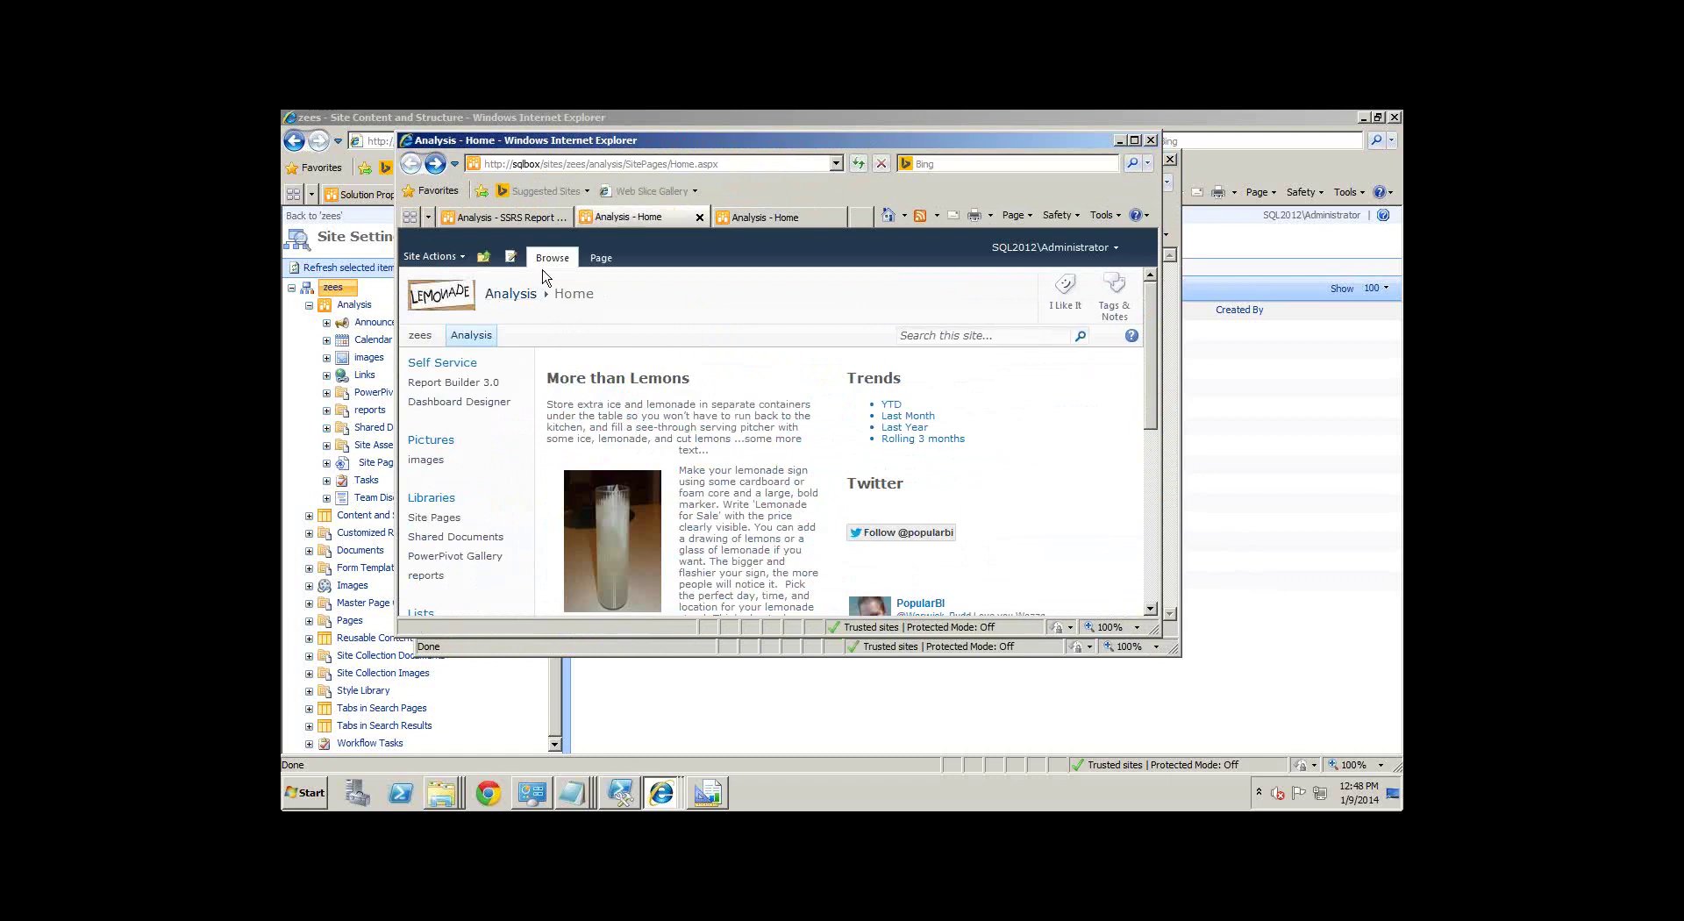
Step: Return to the zees content structure, expand the Analysis site and open its Site Pages library in a new window
{"action": "left_click", "coordinate": [430, 255]}
{"action": "left_click", "coordinate": [429, 256]}
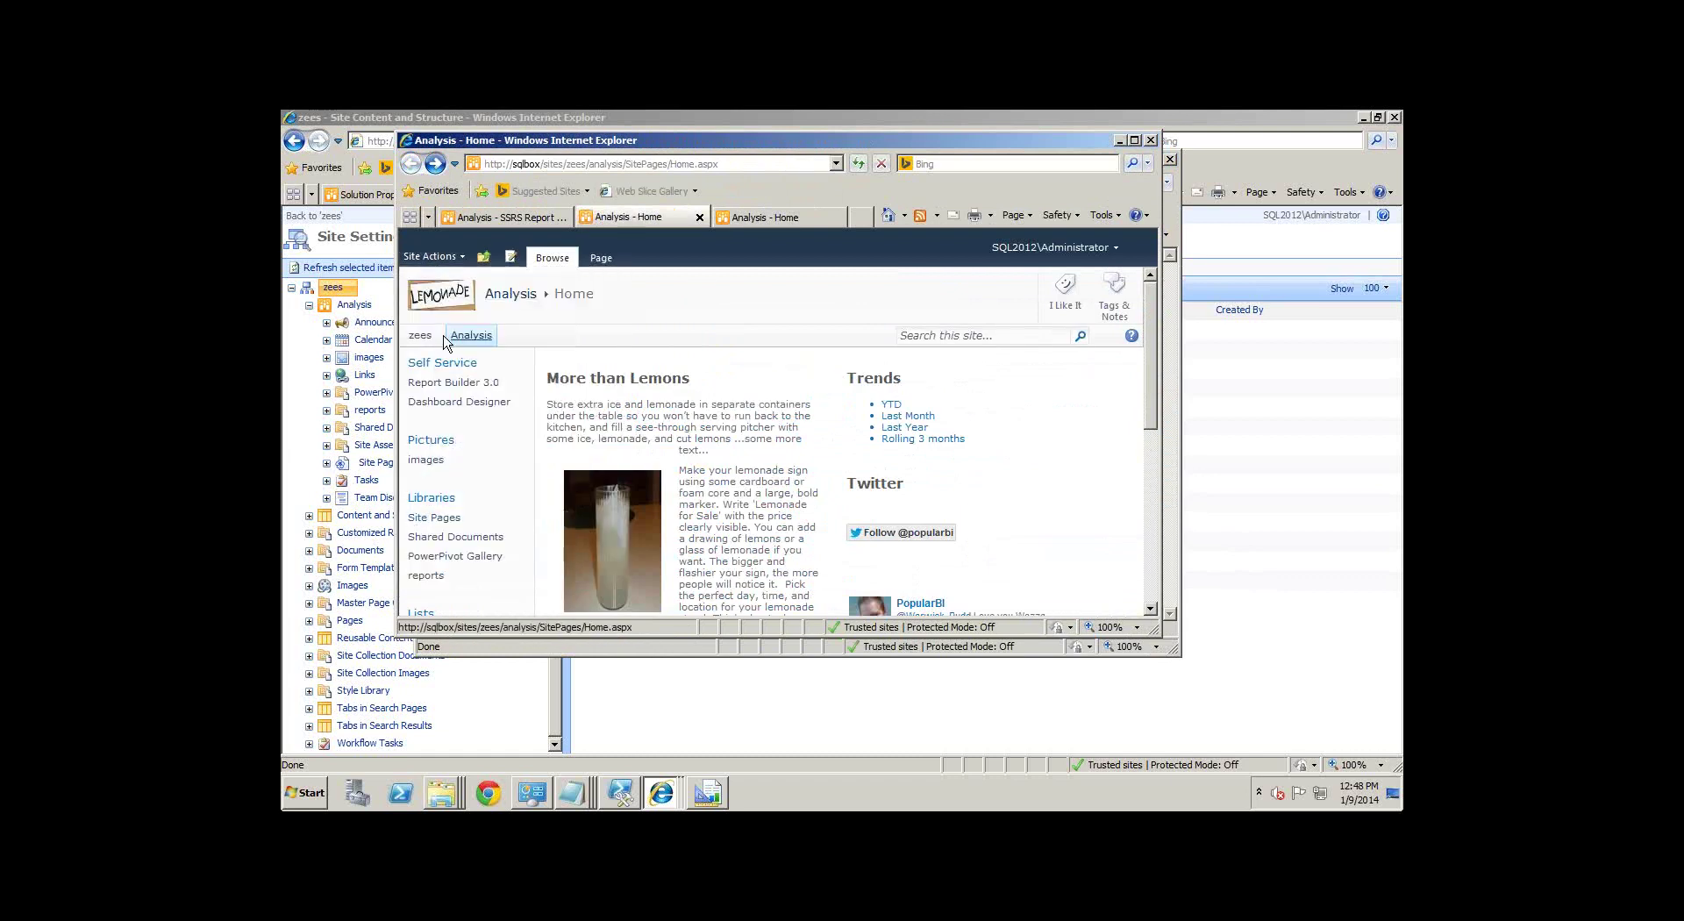
{"action": "key", "text": "alt+Right"}
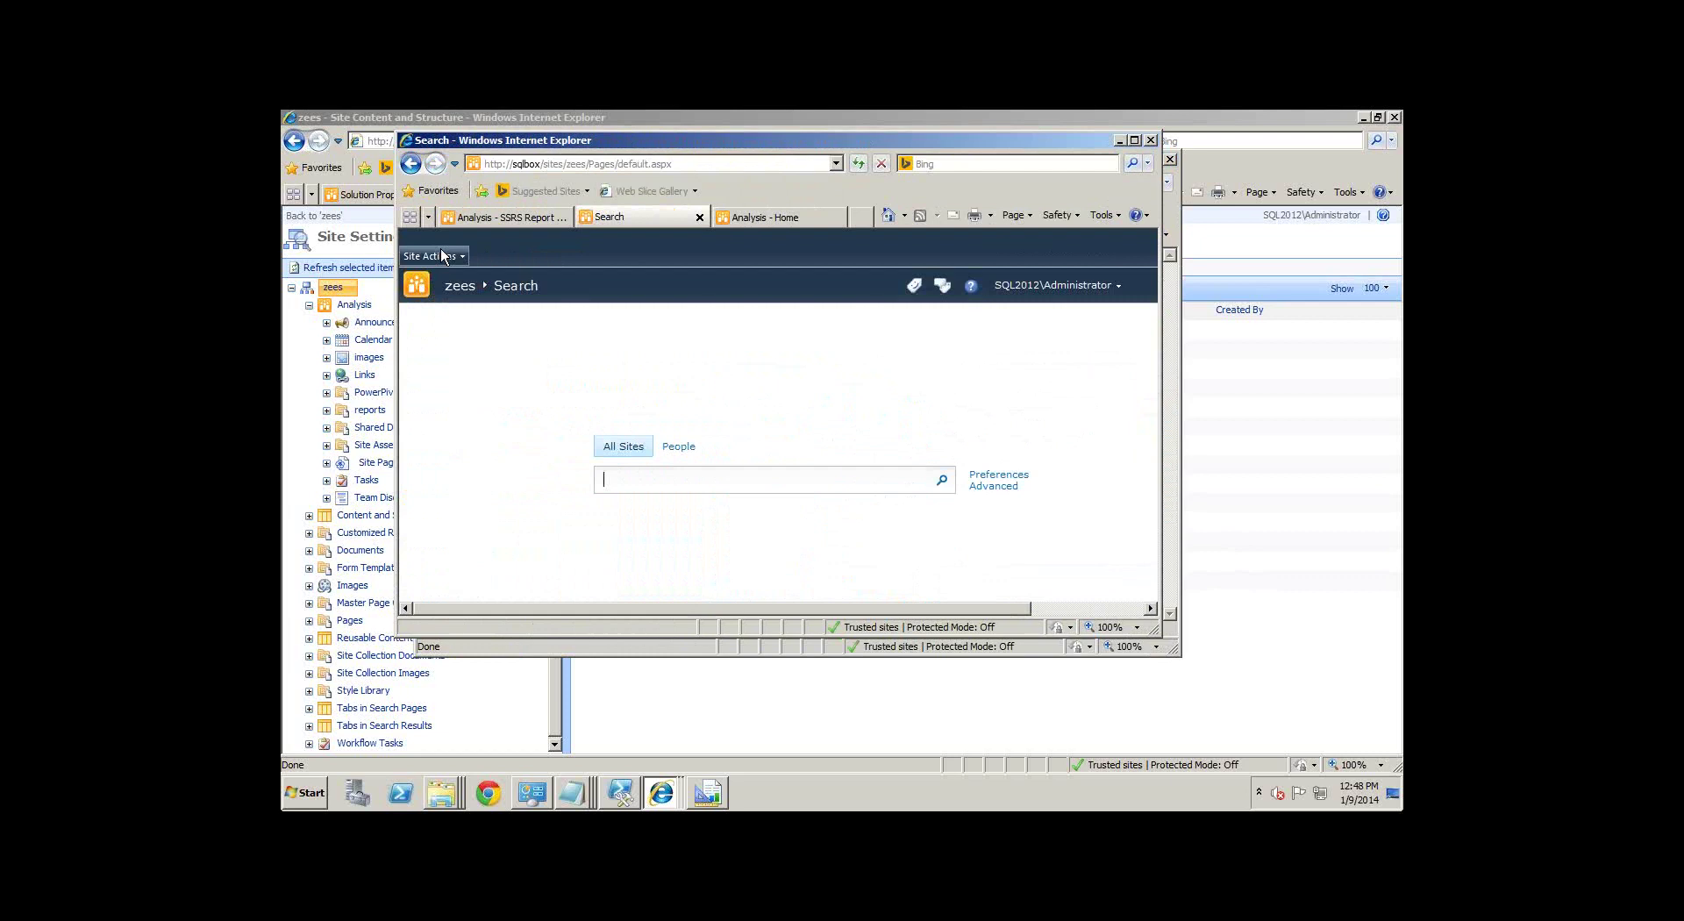
{"action": "key", "text": "alt+Right"}
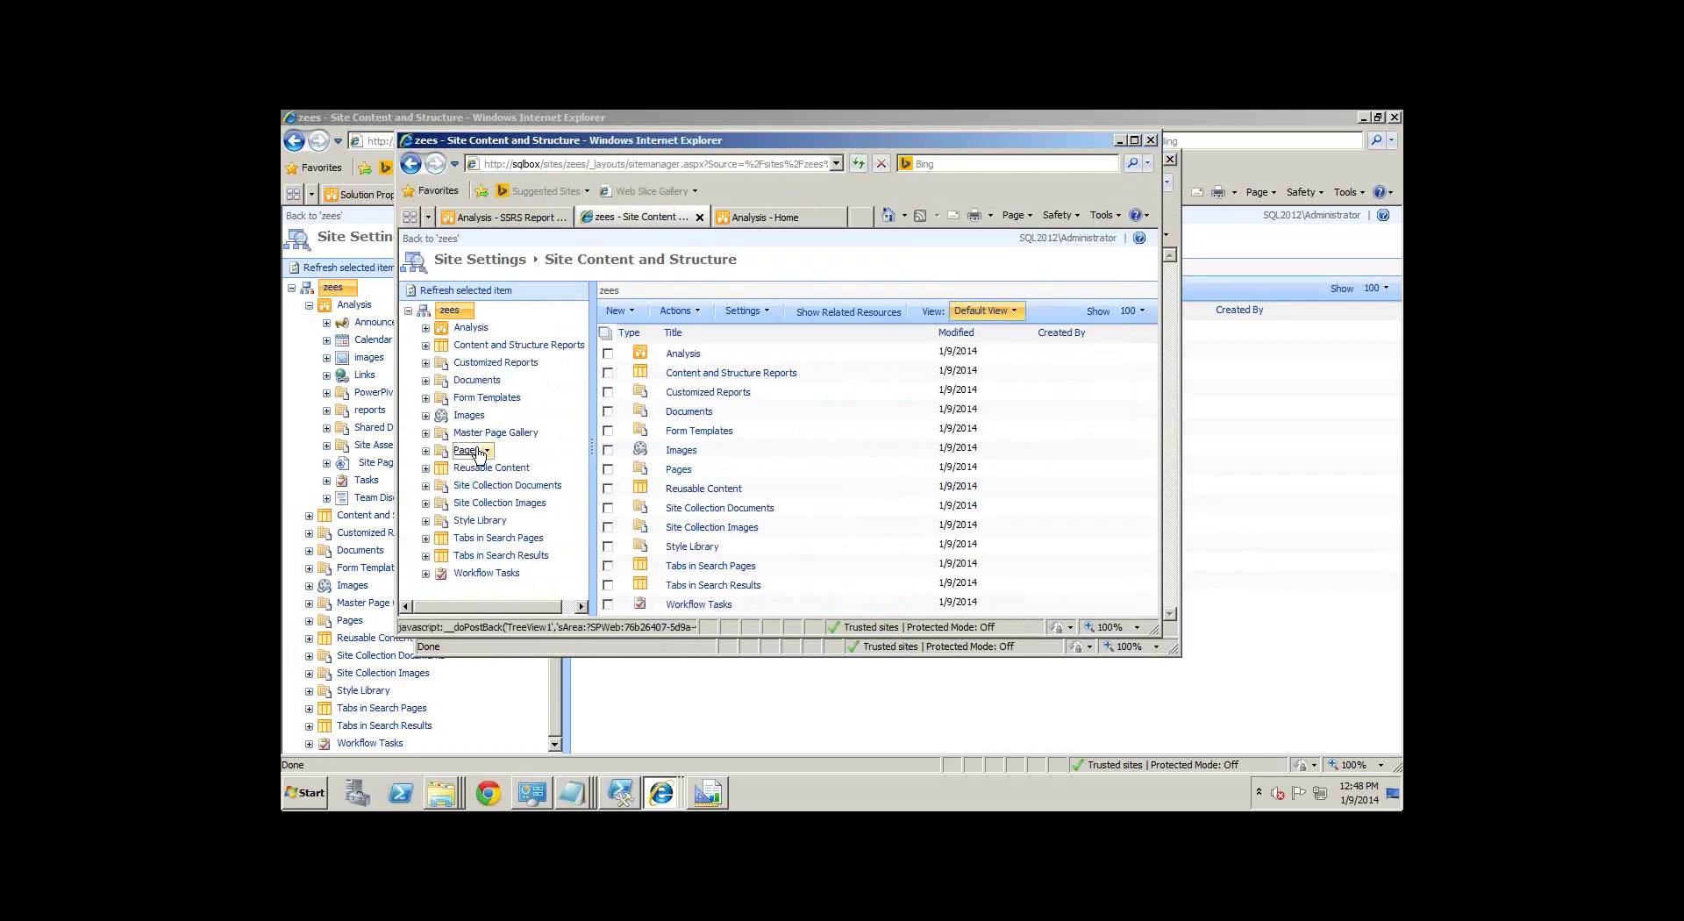
{"action": "left_click", "coordinate": [425, 328]}
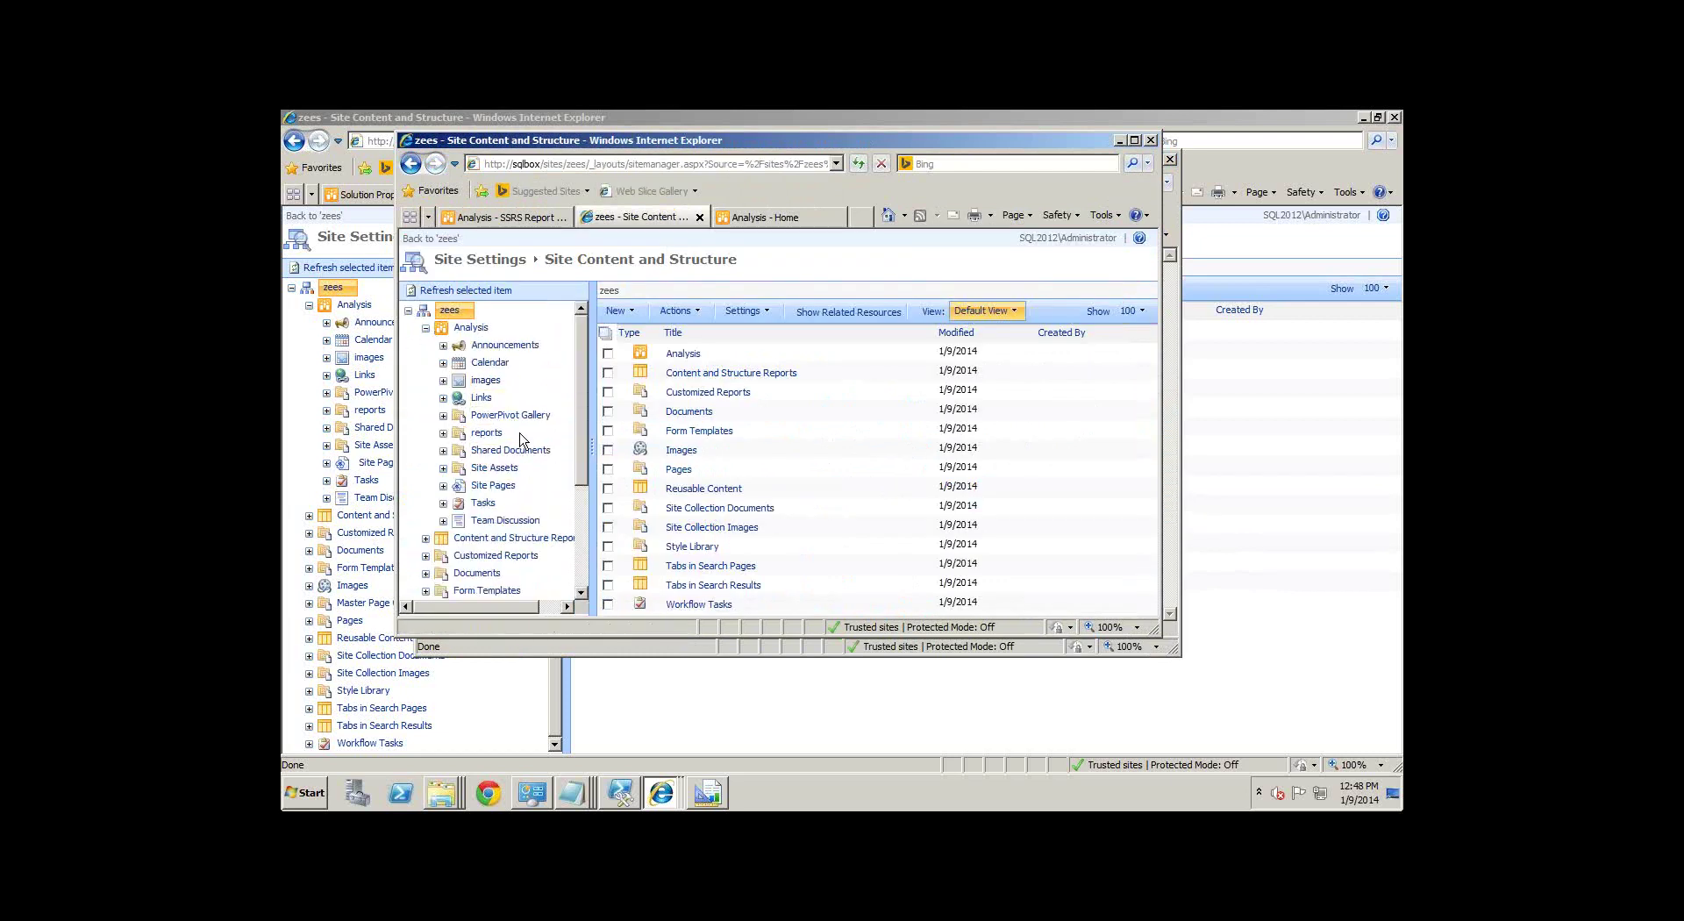
{"action": "left_click", "coordinate": [524, 487]}
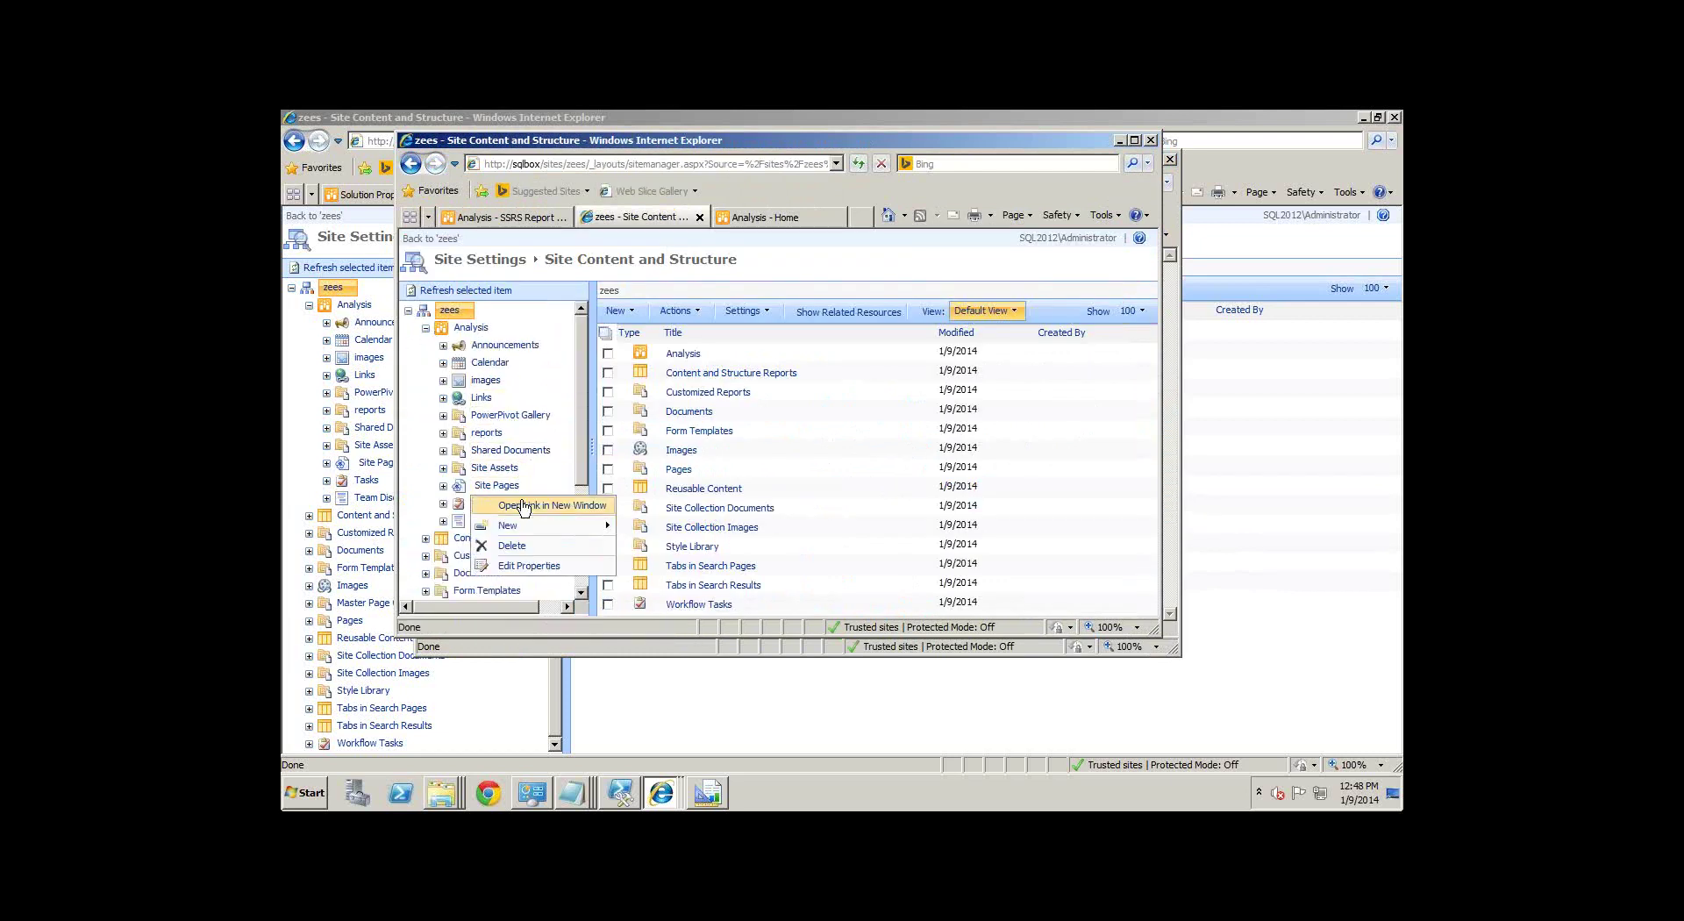
{"action": "left_click", "coordinate": [524, 506]}
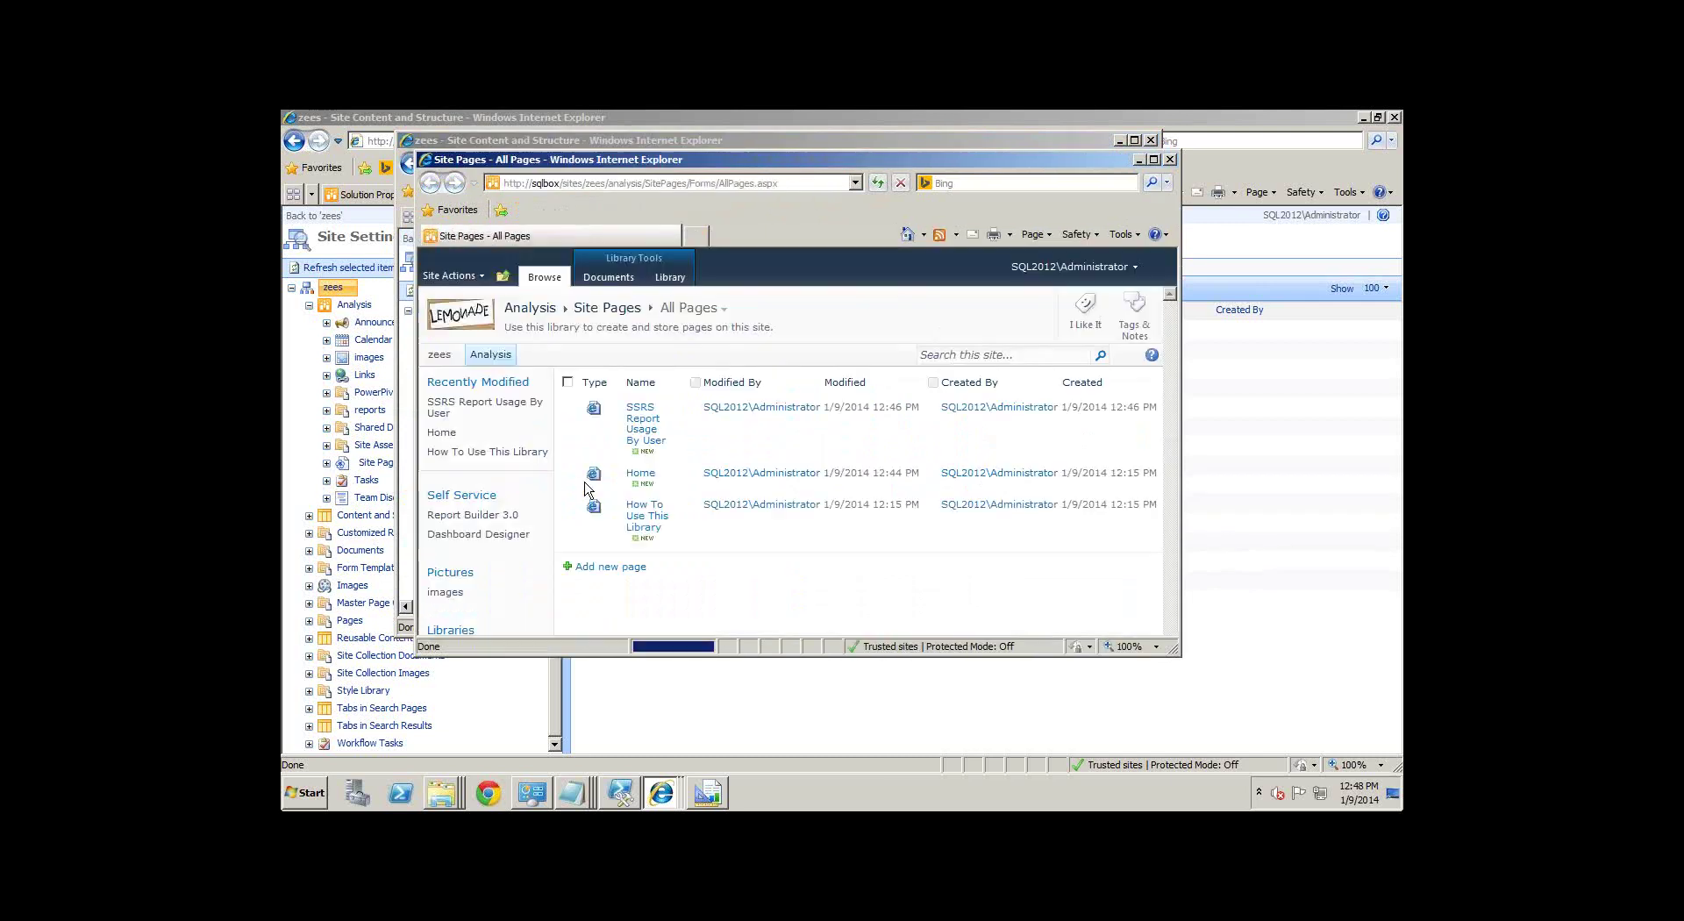
Step: Delete the SSRS Report Usage By User page from the Site Pages library
{"action": "left_click", "coordinate": [649, 431]}
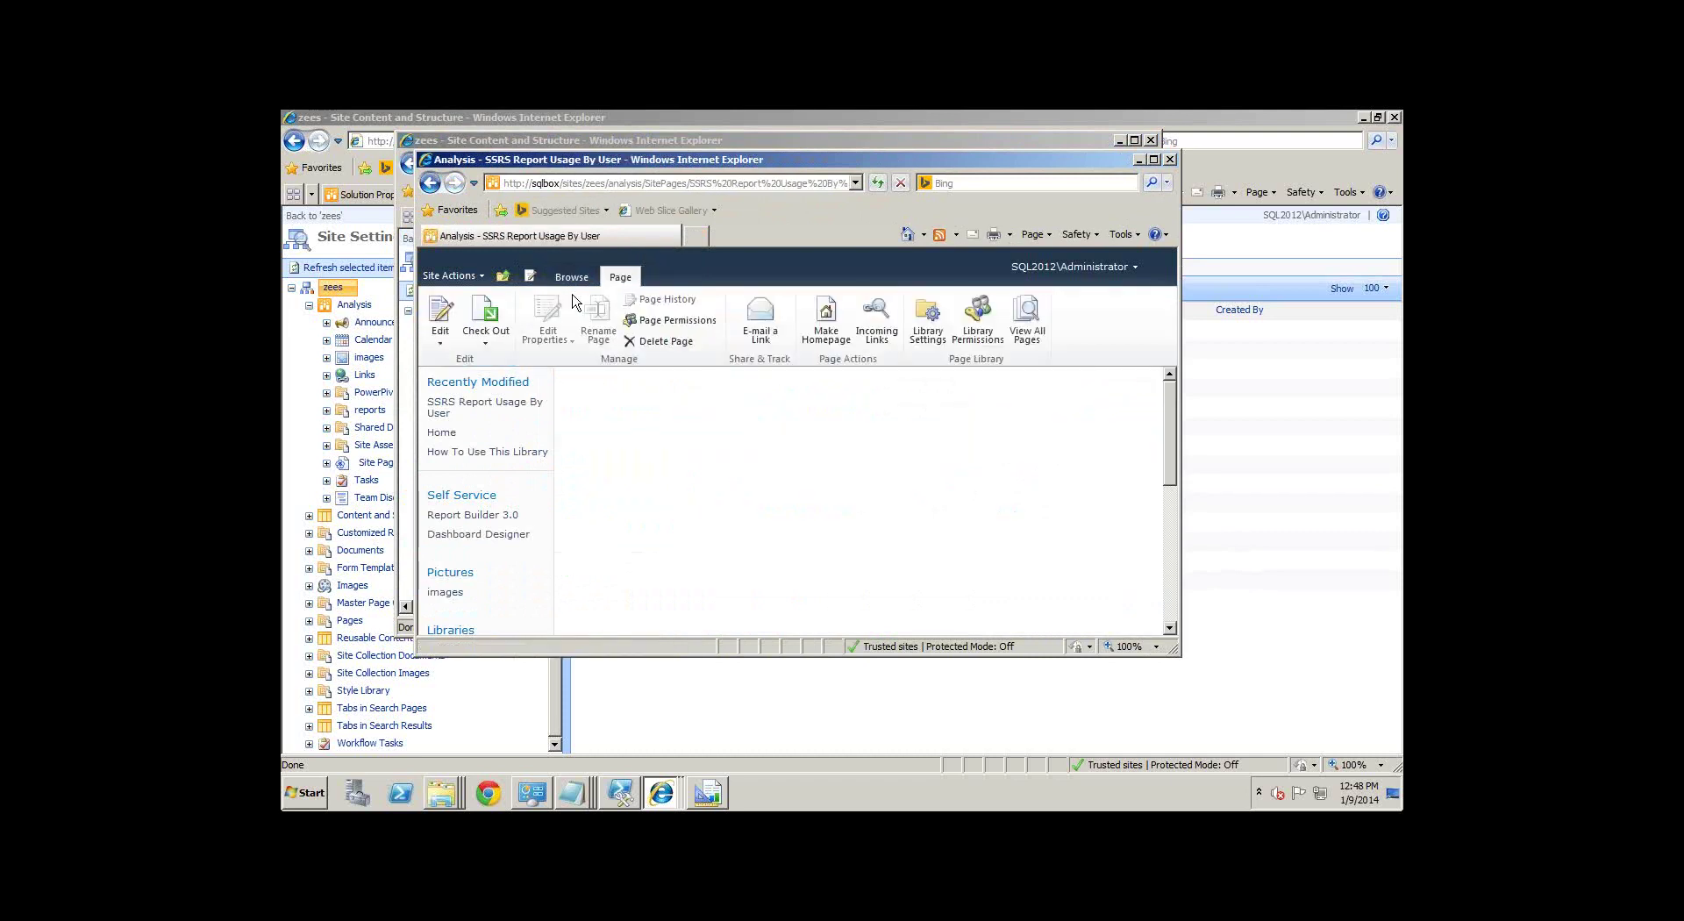
{"action": "left_click", "coordinate": [430, 184]}
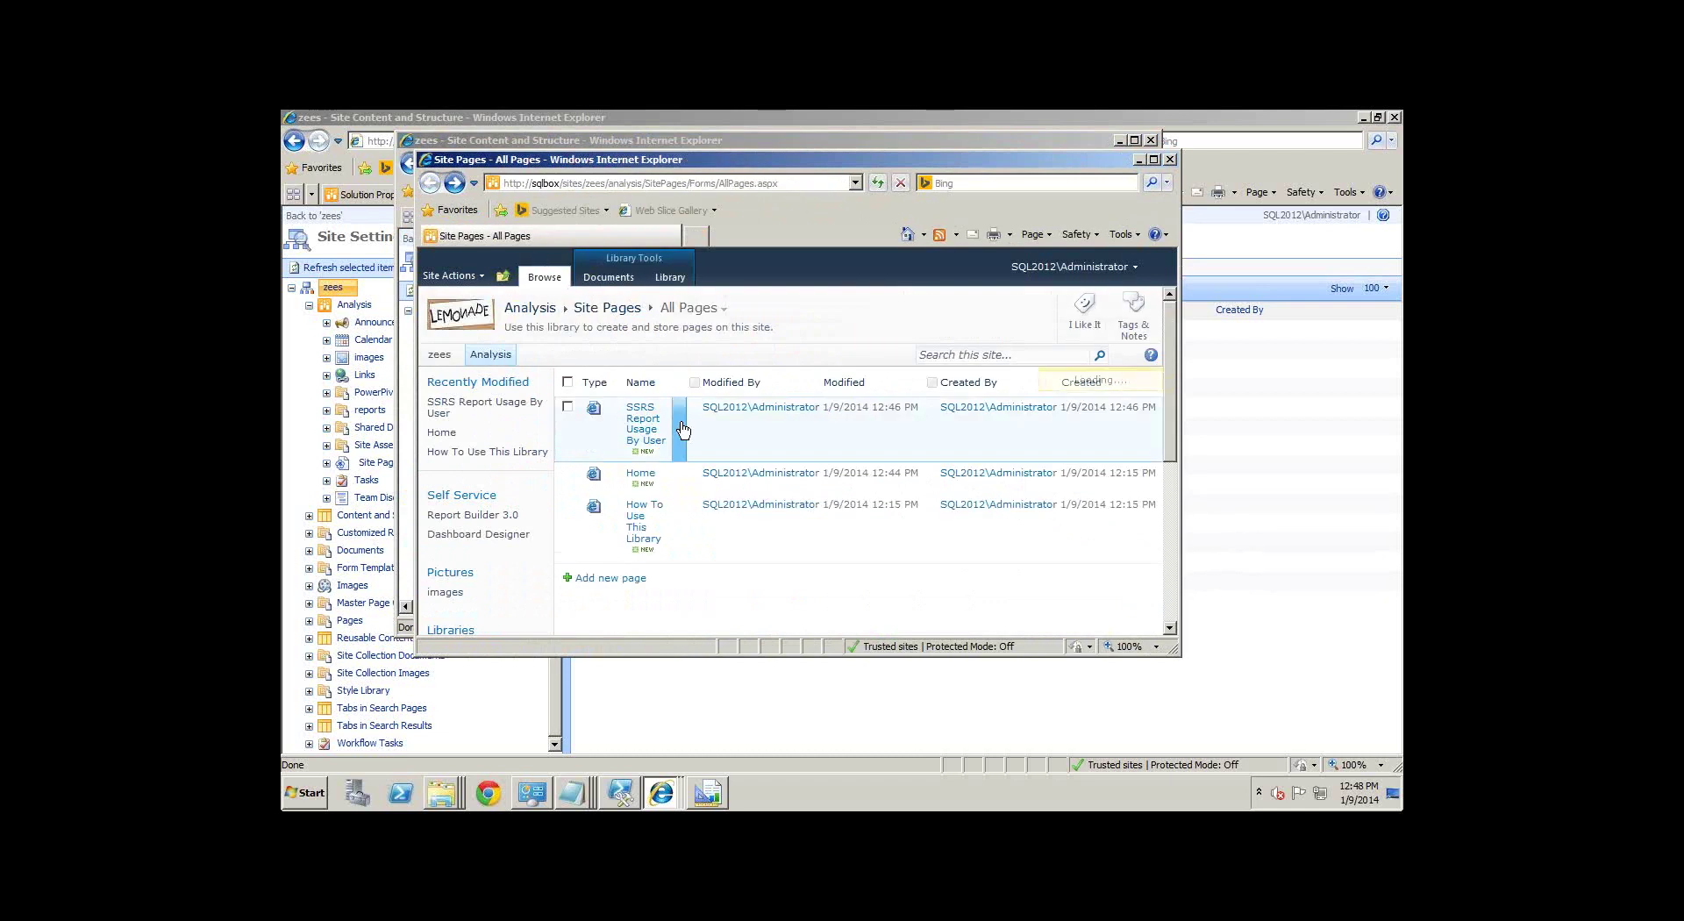
{"action": "left_click", "coordinate": [682, 430]}
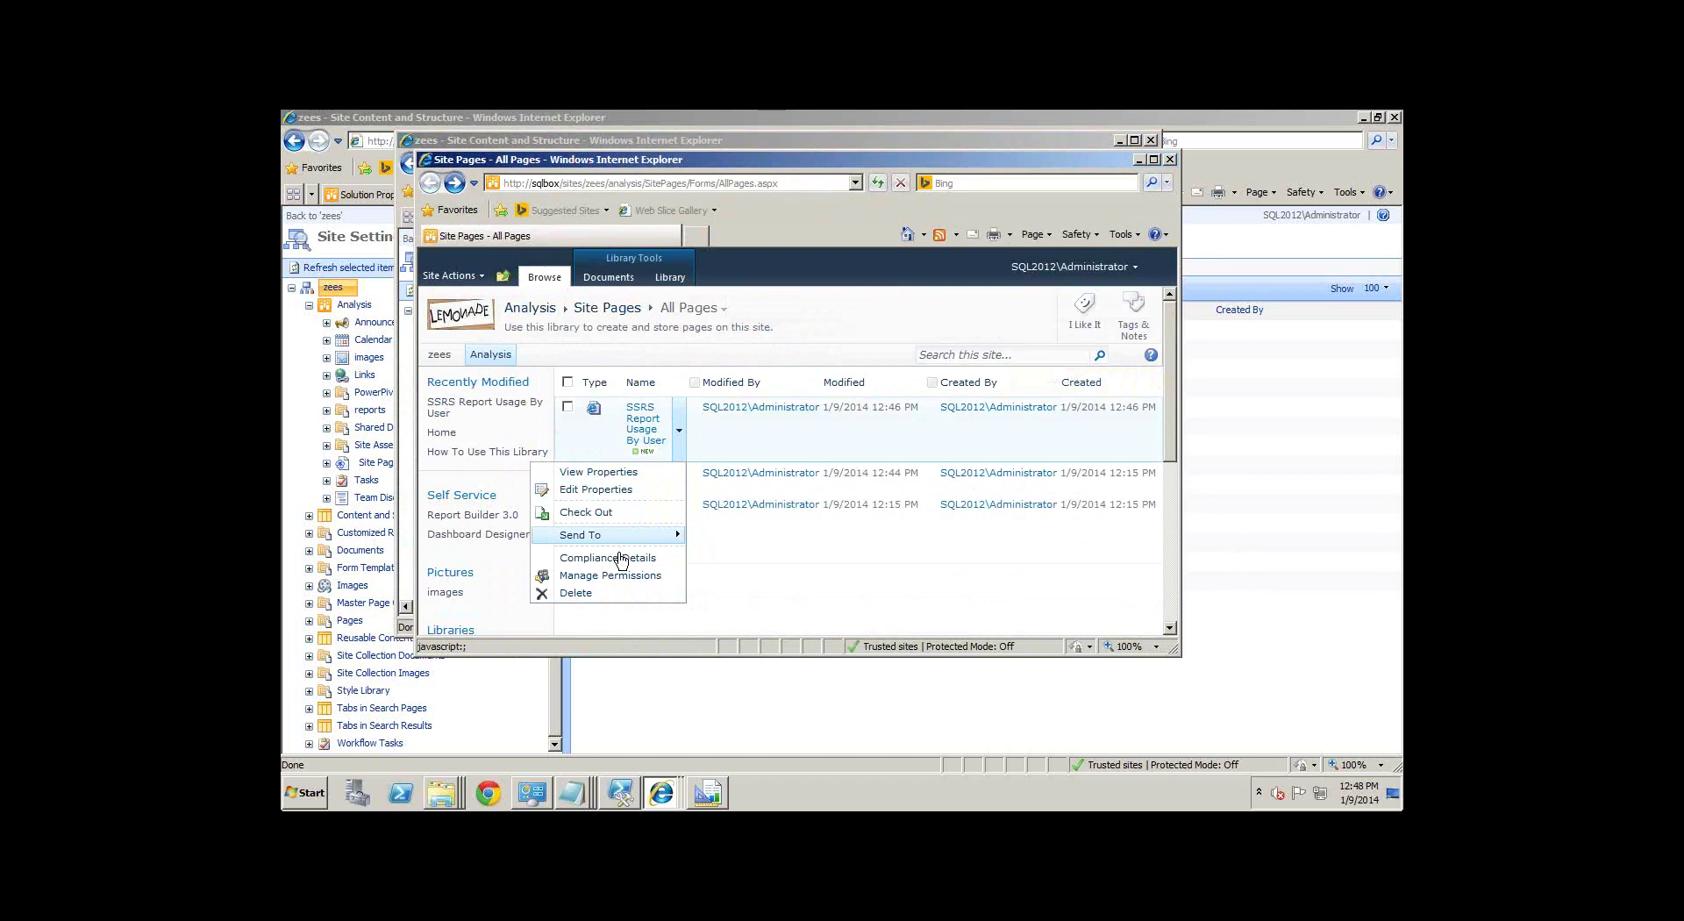
{"action": "left_click", "coordinate": [614, 593]}
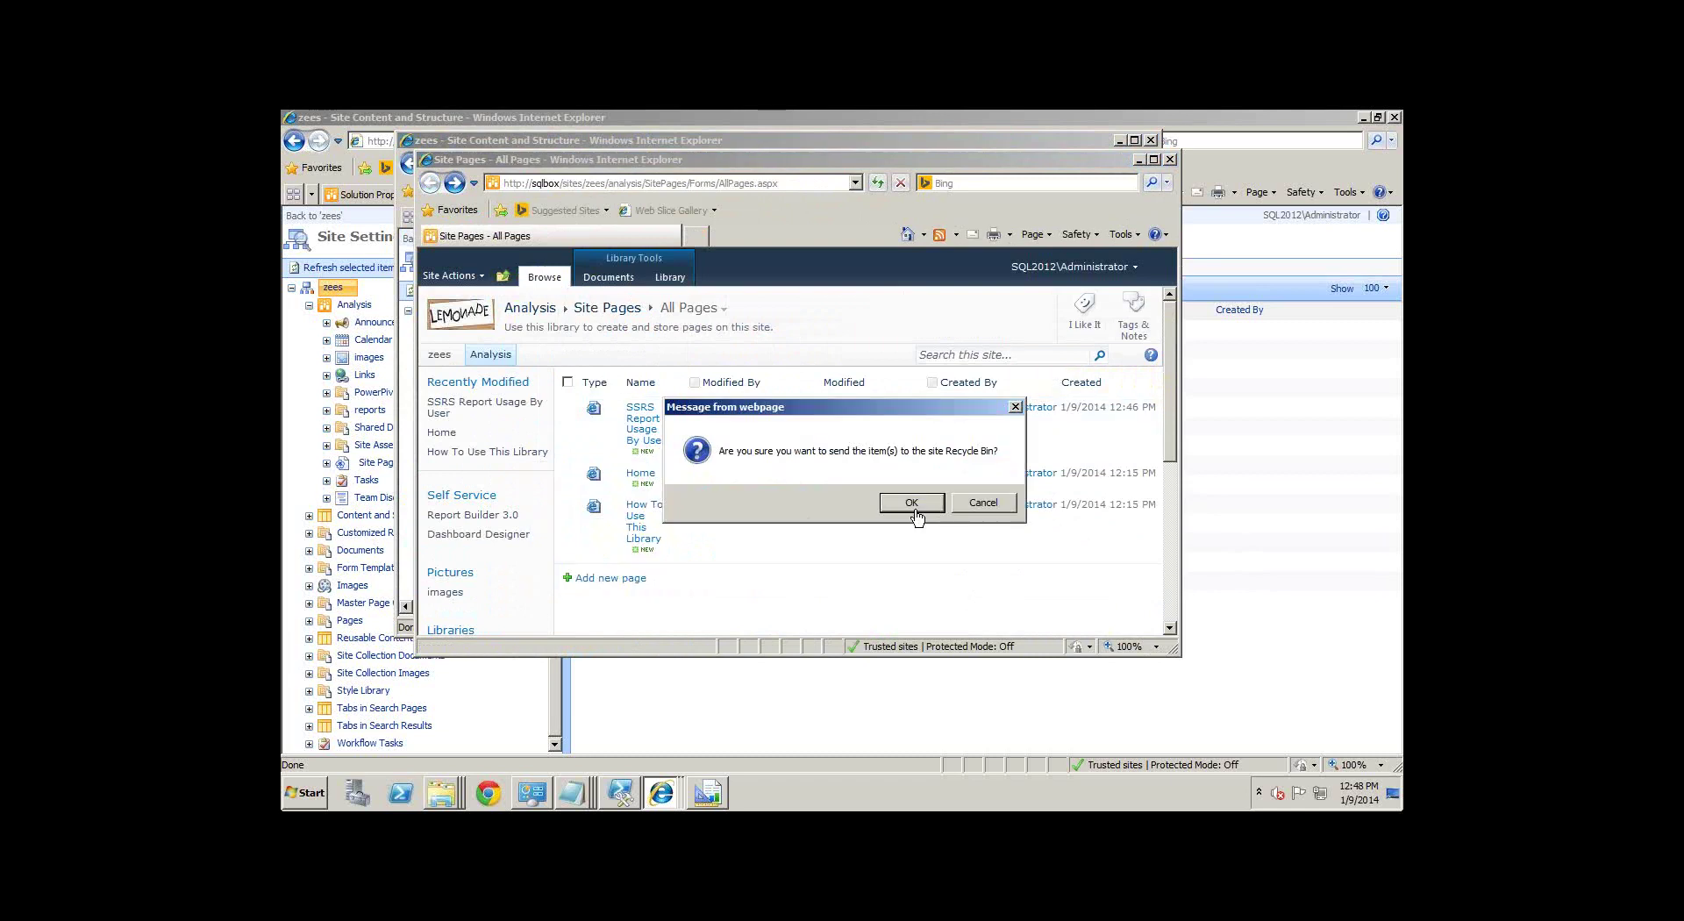
{"action": "left_click", "coordinate": [912, 504]}
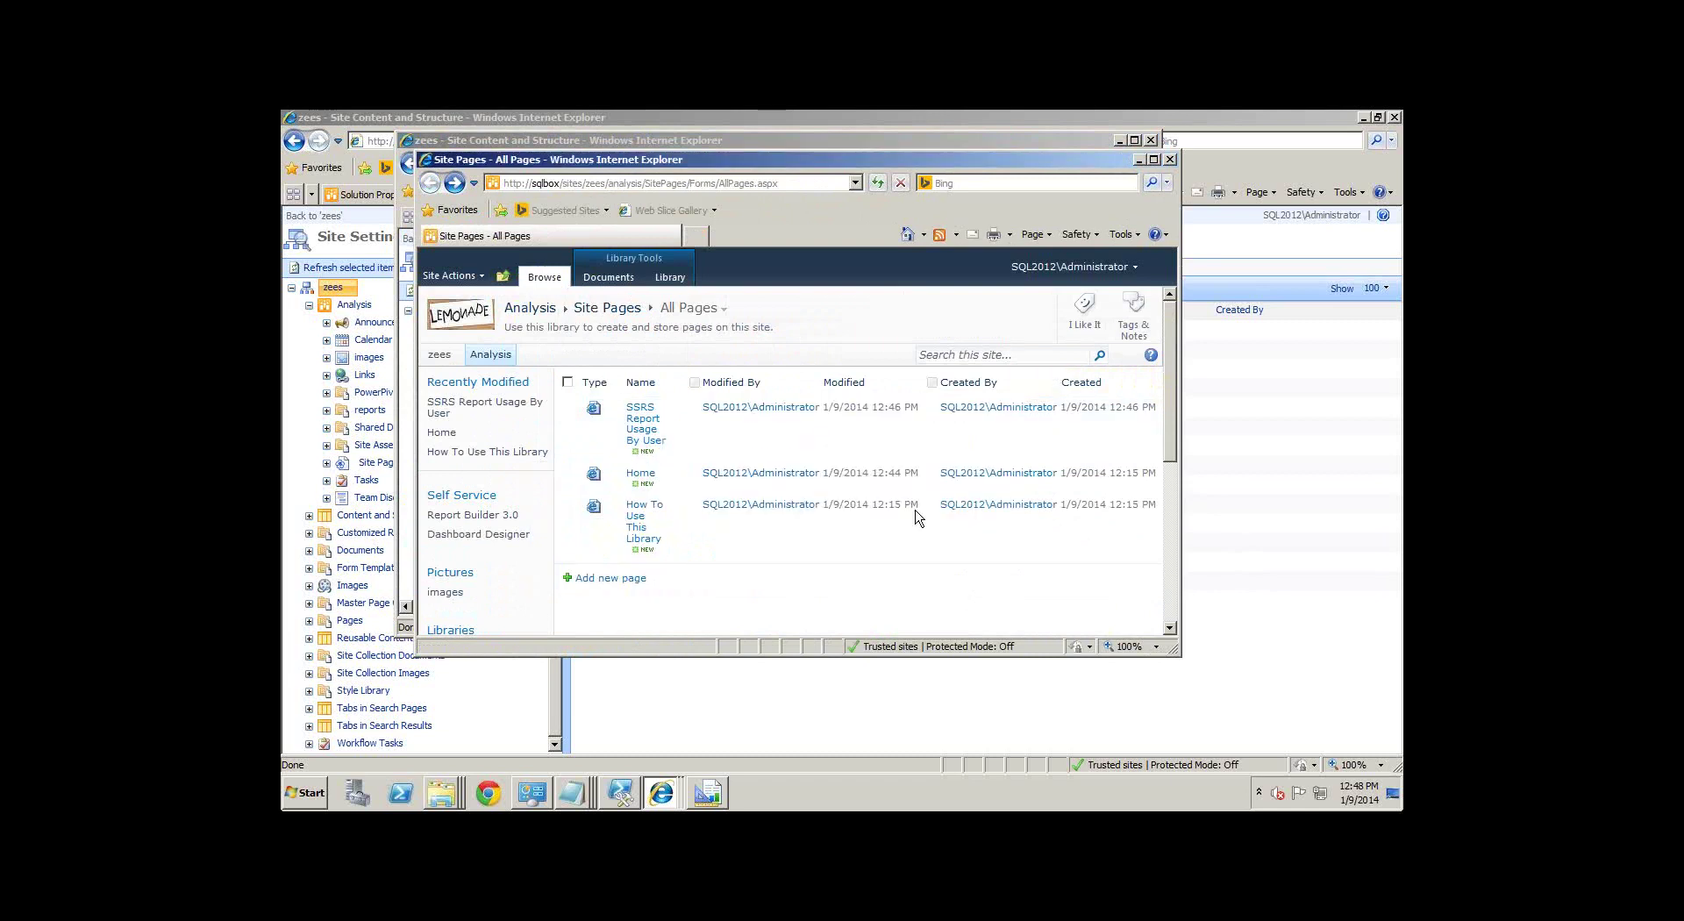
Step: Create a new page named "SSRS Report Usage" in the Site Pages library
{"action": "left_click", "coordinate": [608, 277]}
{"action": "left_click", "coordinate": [476, 298]}
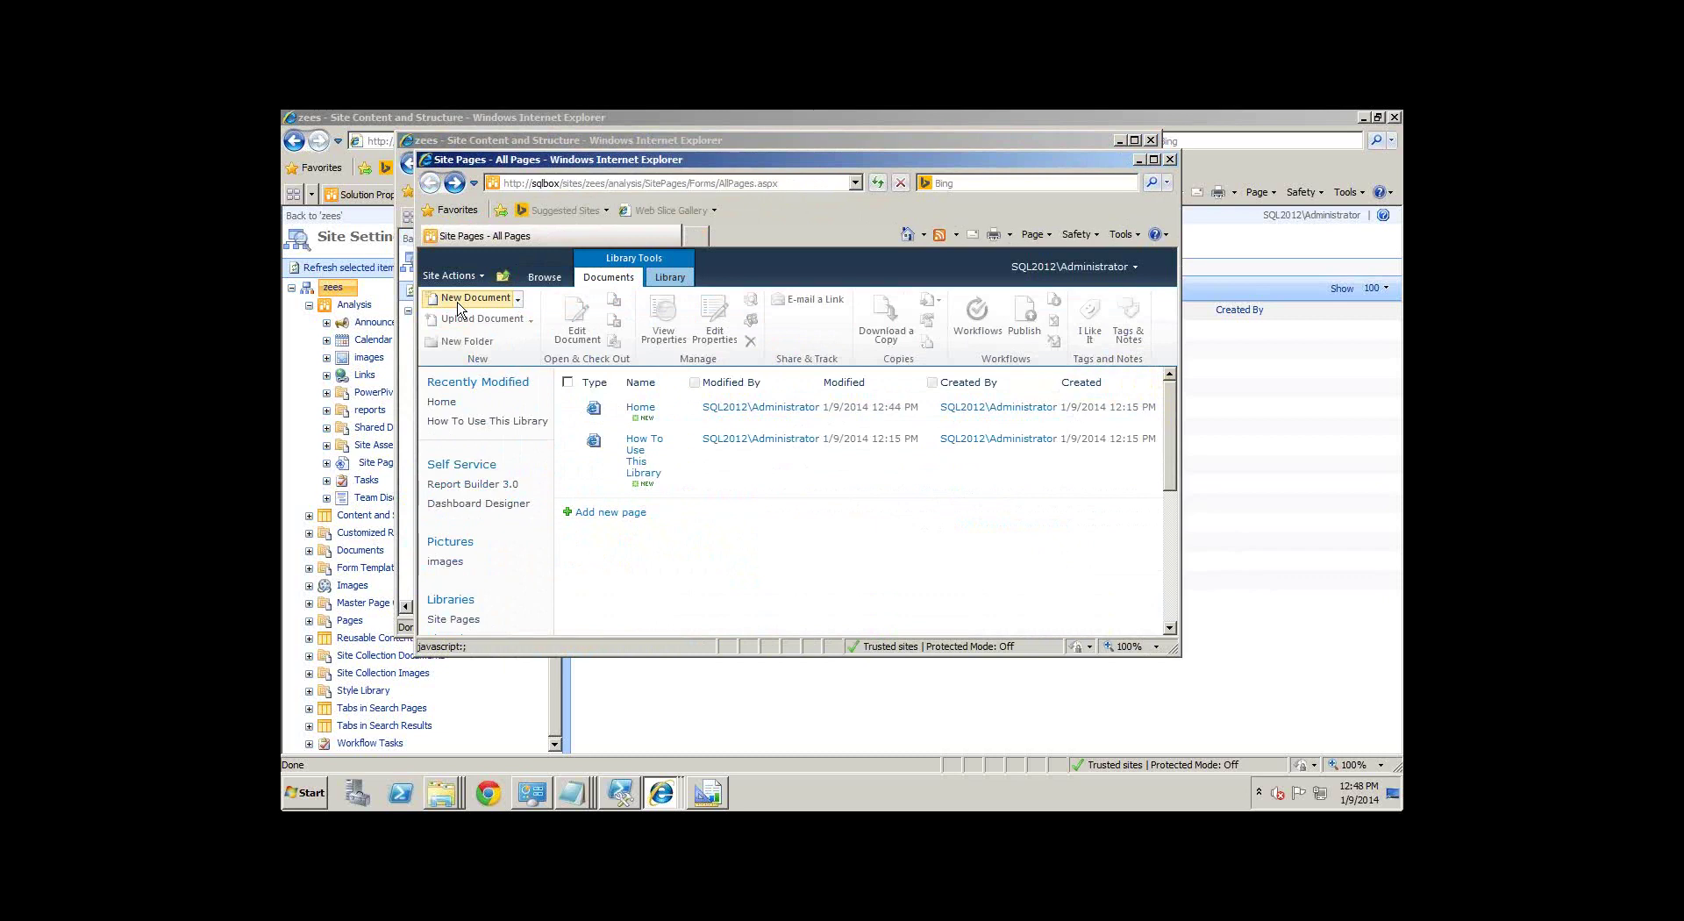
{"action": "left_click", "coordinate": [483, 326]}
{"action": "type", "text": "SSRS Report Usage"}
{"action": "left_click", "coordinate": [715, 476]}
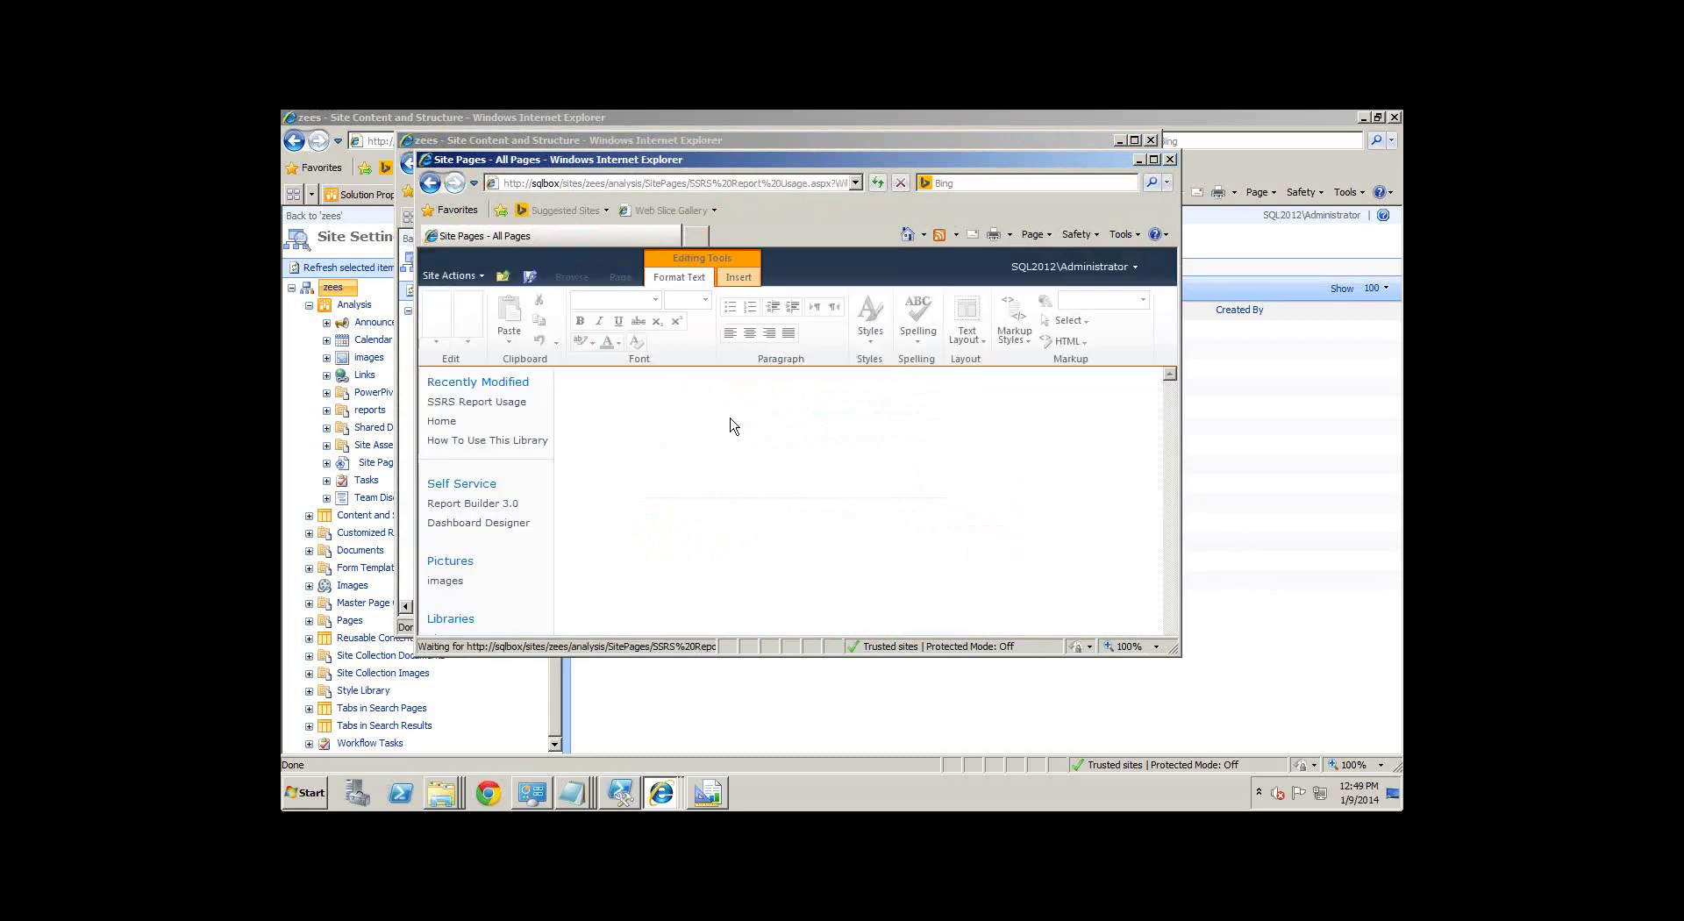
Step: Insert two Content Editor web parts from the Media and Content category into the new page
{"action": "left_click", "coordinate": [736, 278]}
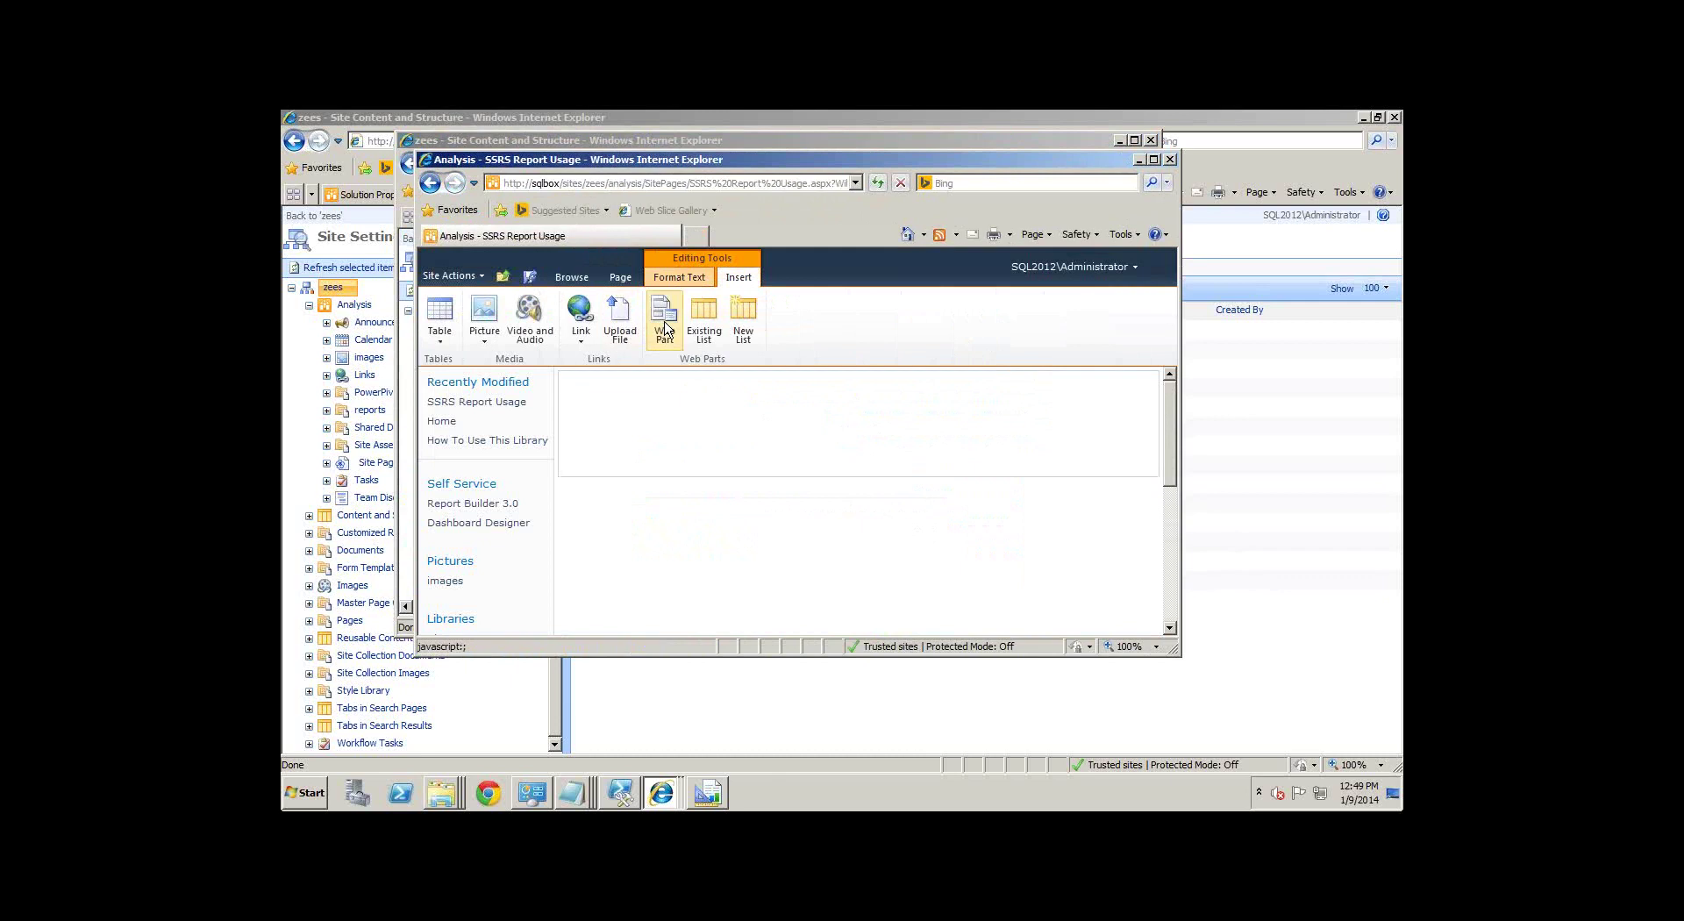
{"action": "left_click", "coordinate": [664, 328]}
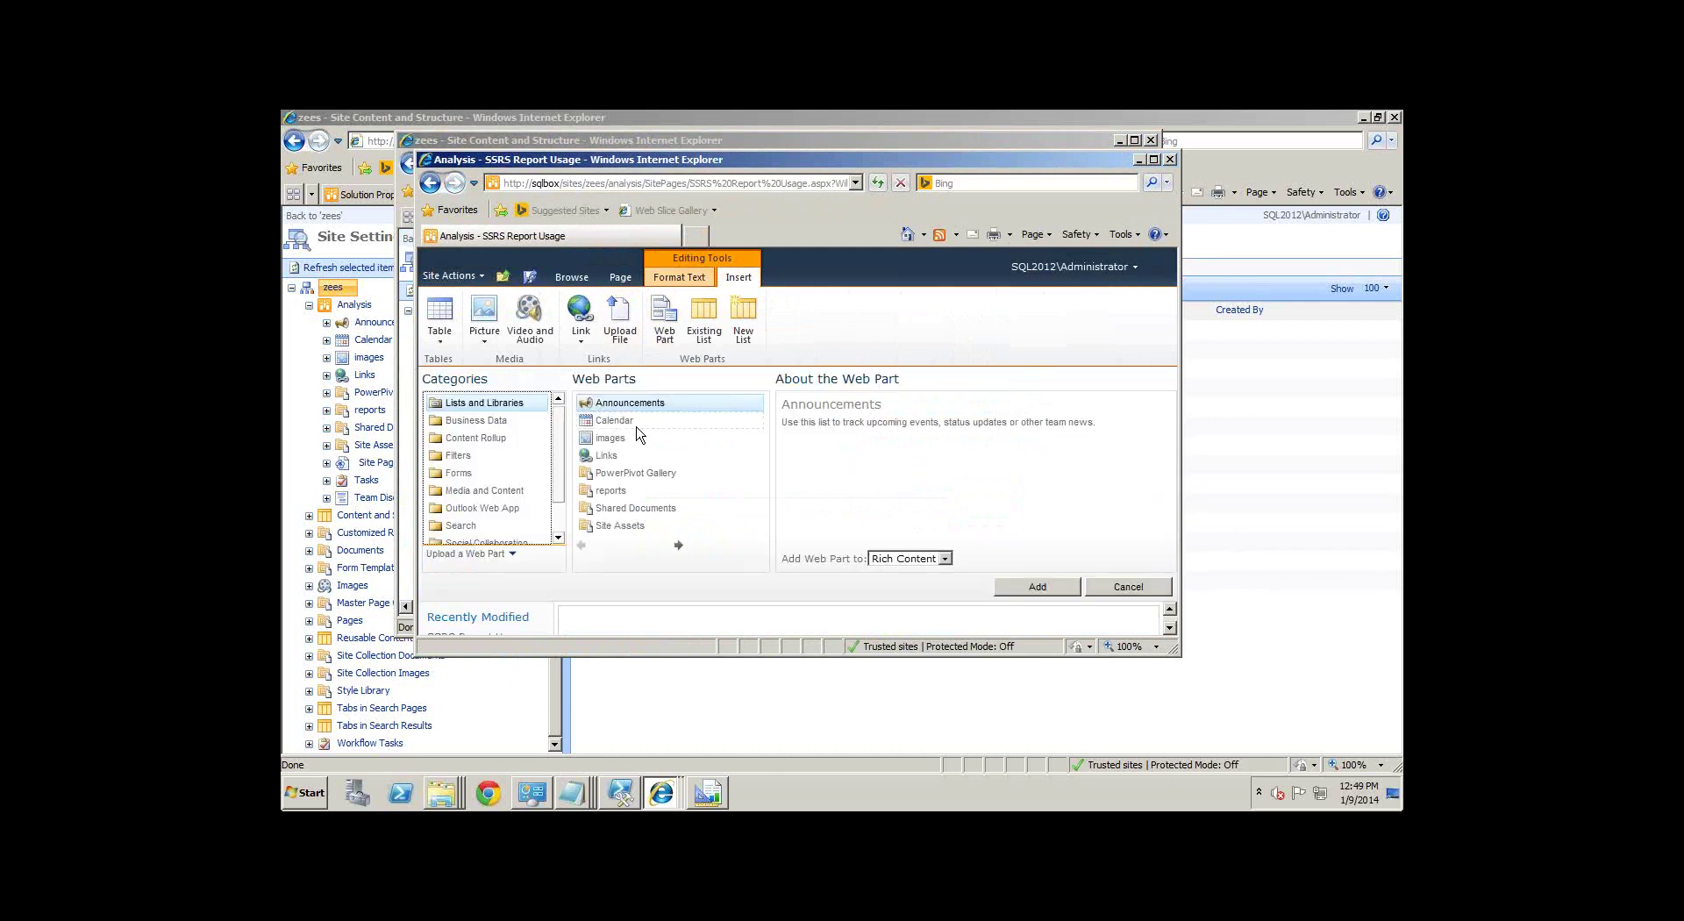
{"action": "left_click", "coordinate": [488, 491]}
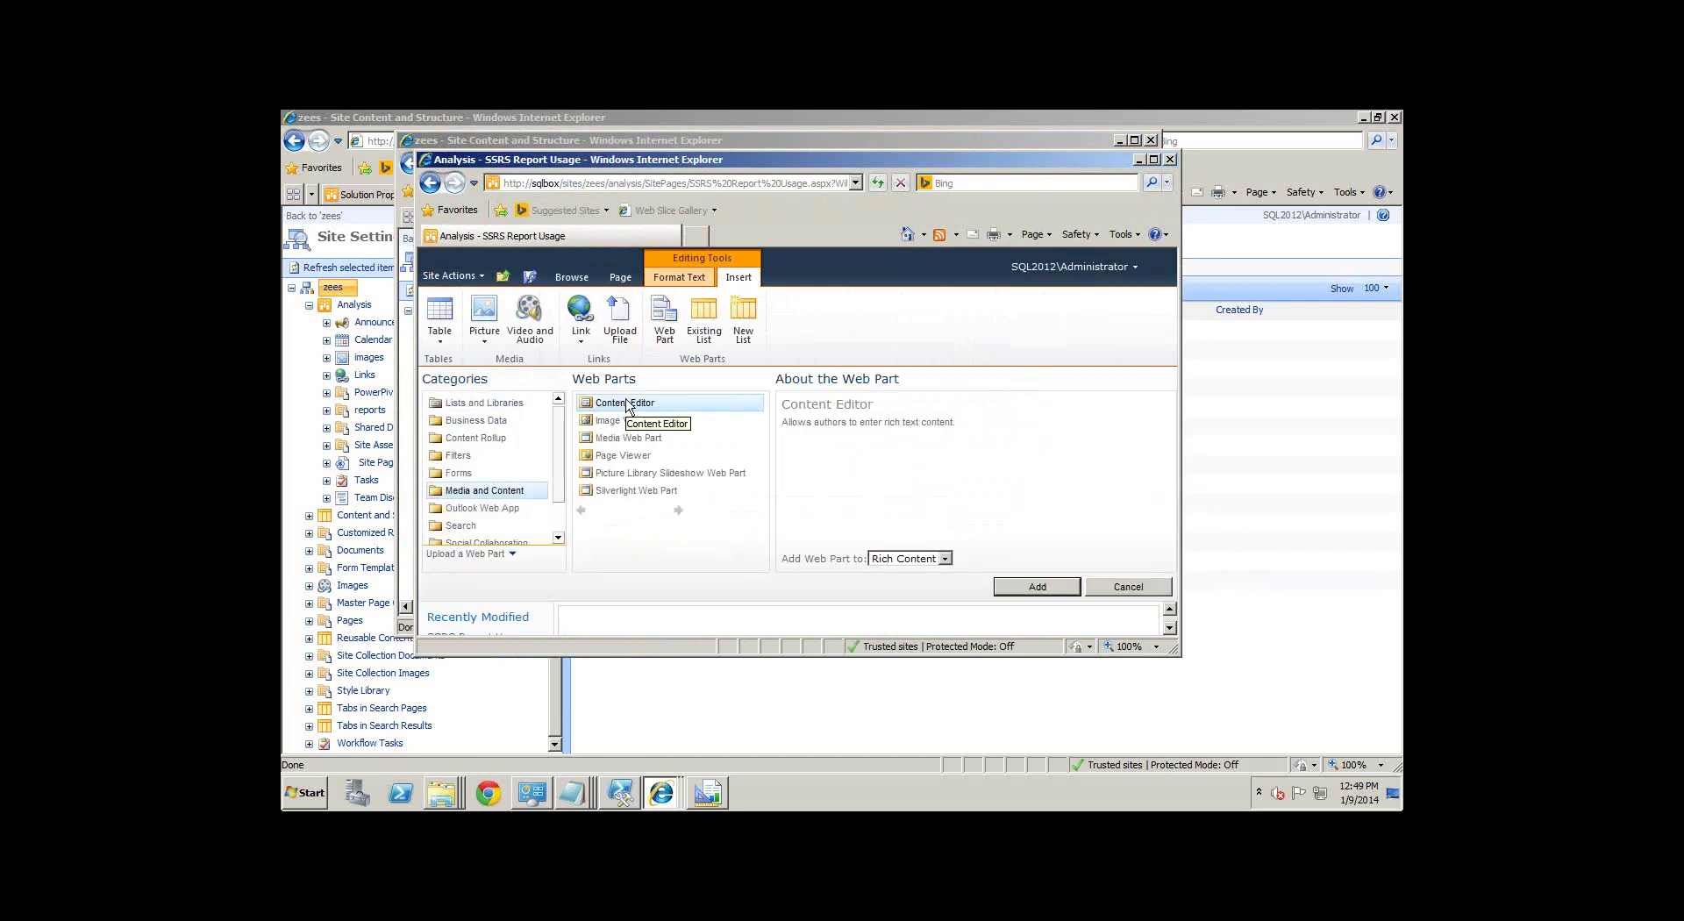
{"action": "left_click", "coordinate": [1037, 587]}
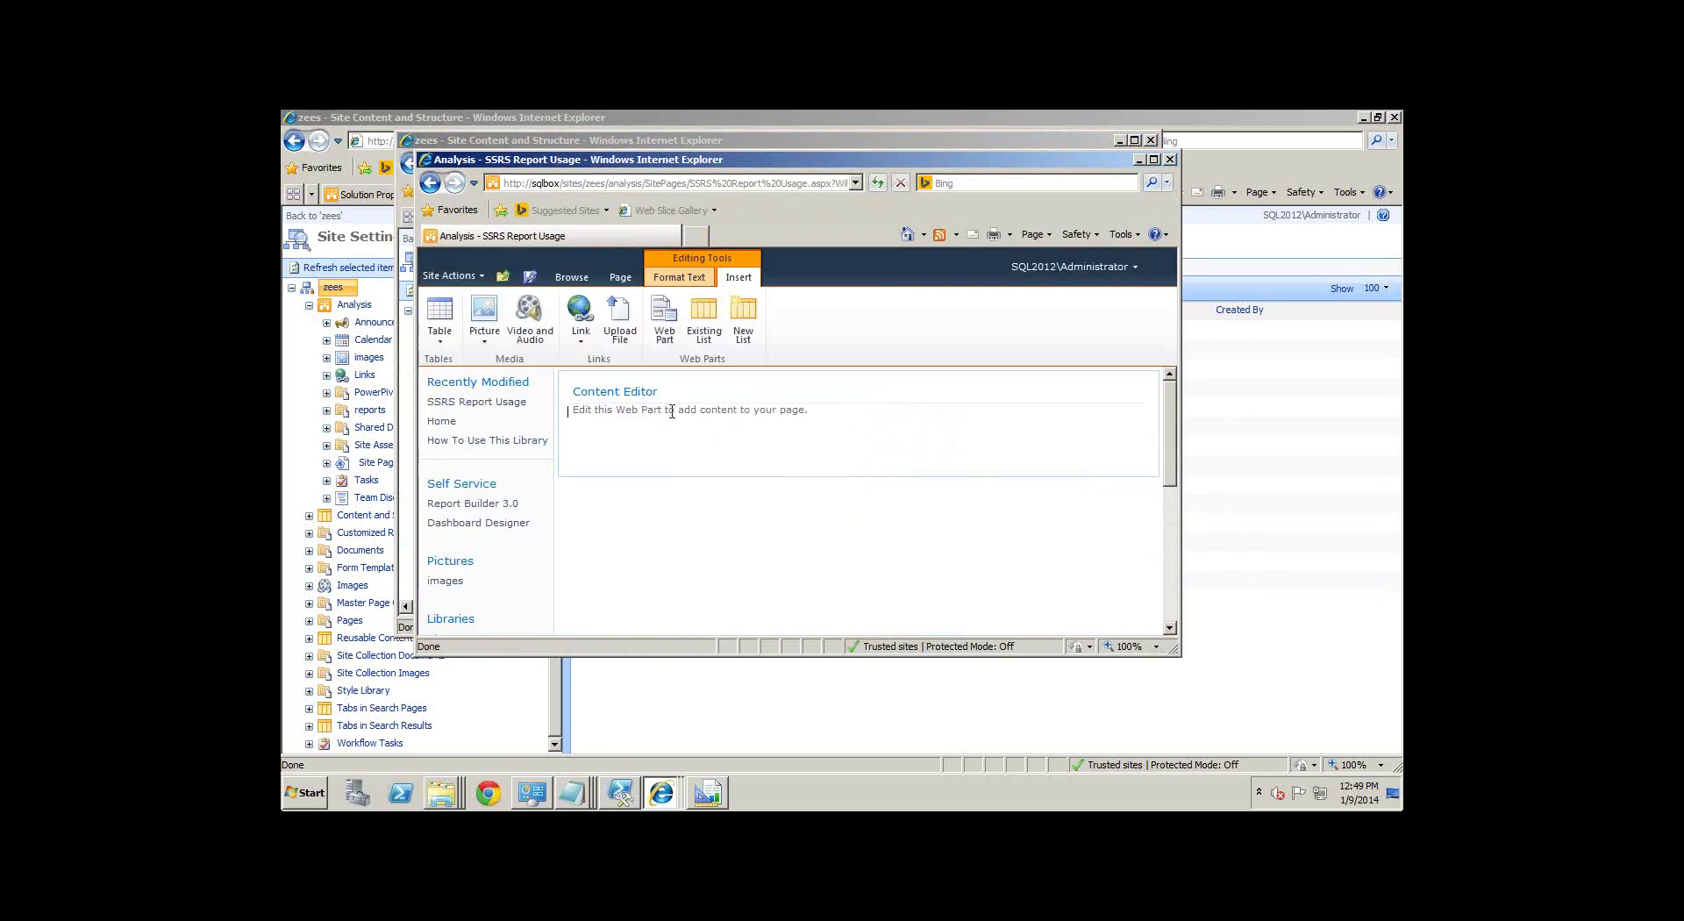
{"action": "left_click", "coordinate": [664, 316]}
{"action": "left_click", "coordinate": [1031, 586]}
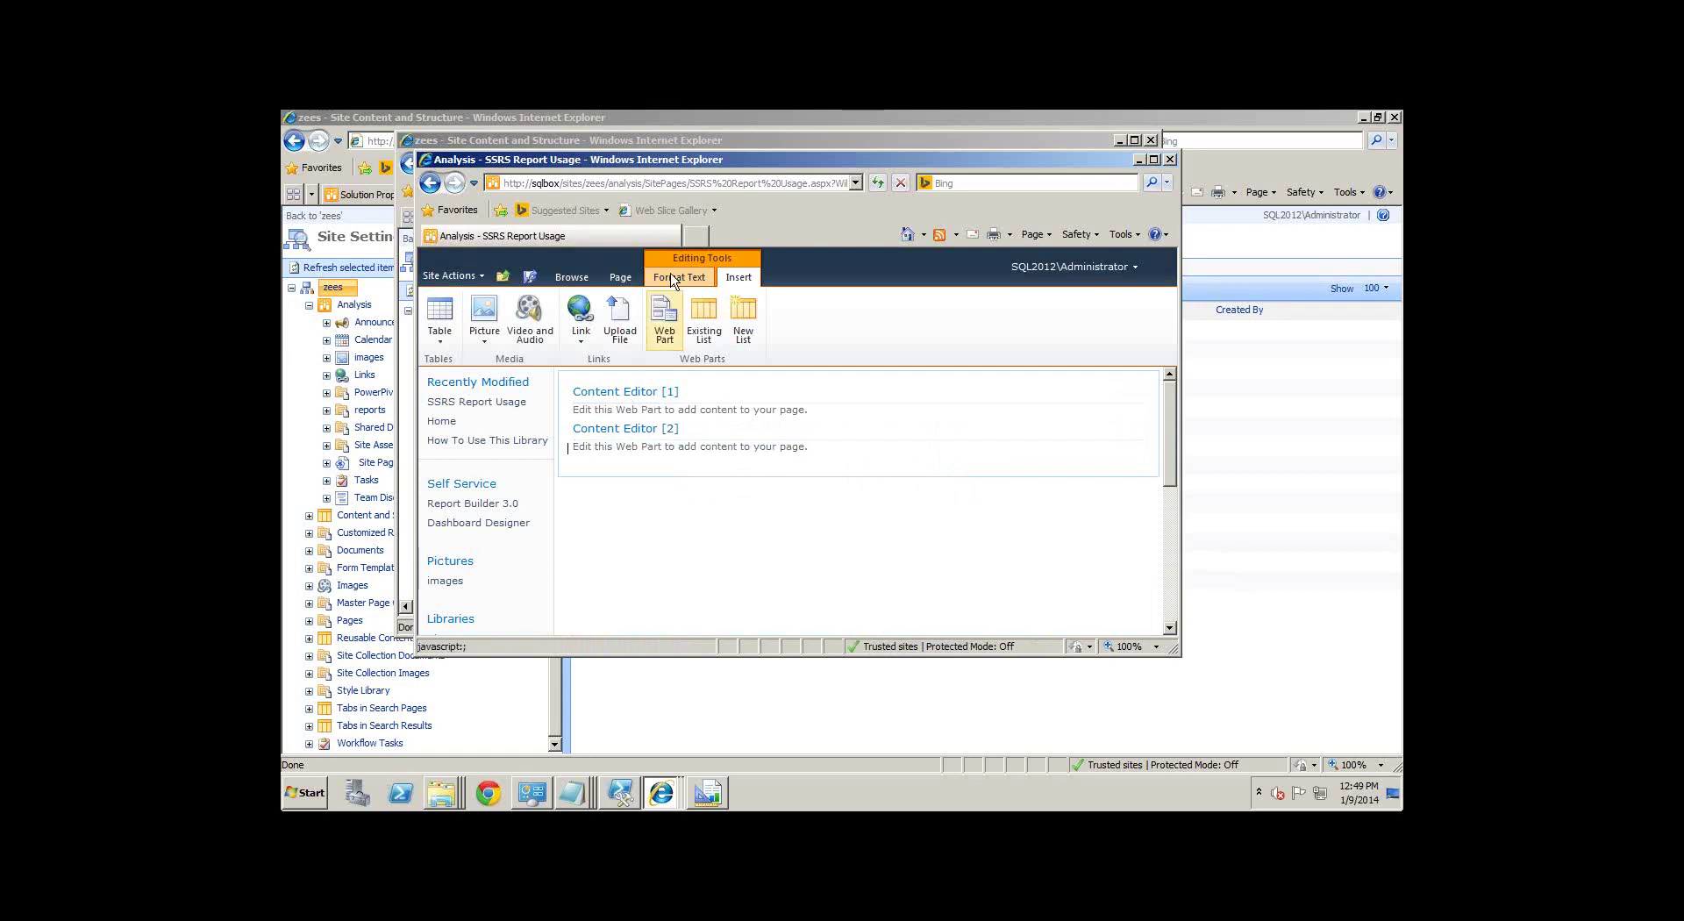
Step: Add the SQL Server Reporting Services Report Viewer web part from the SQL Server Reporting category below the Content Editors
{"action": "left_click", "coordinate": [664, 316]}
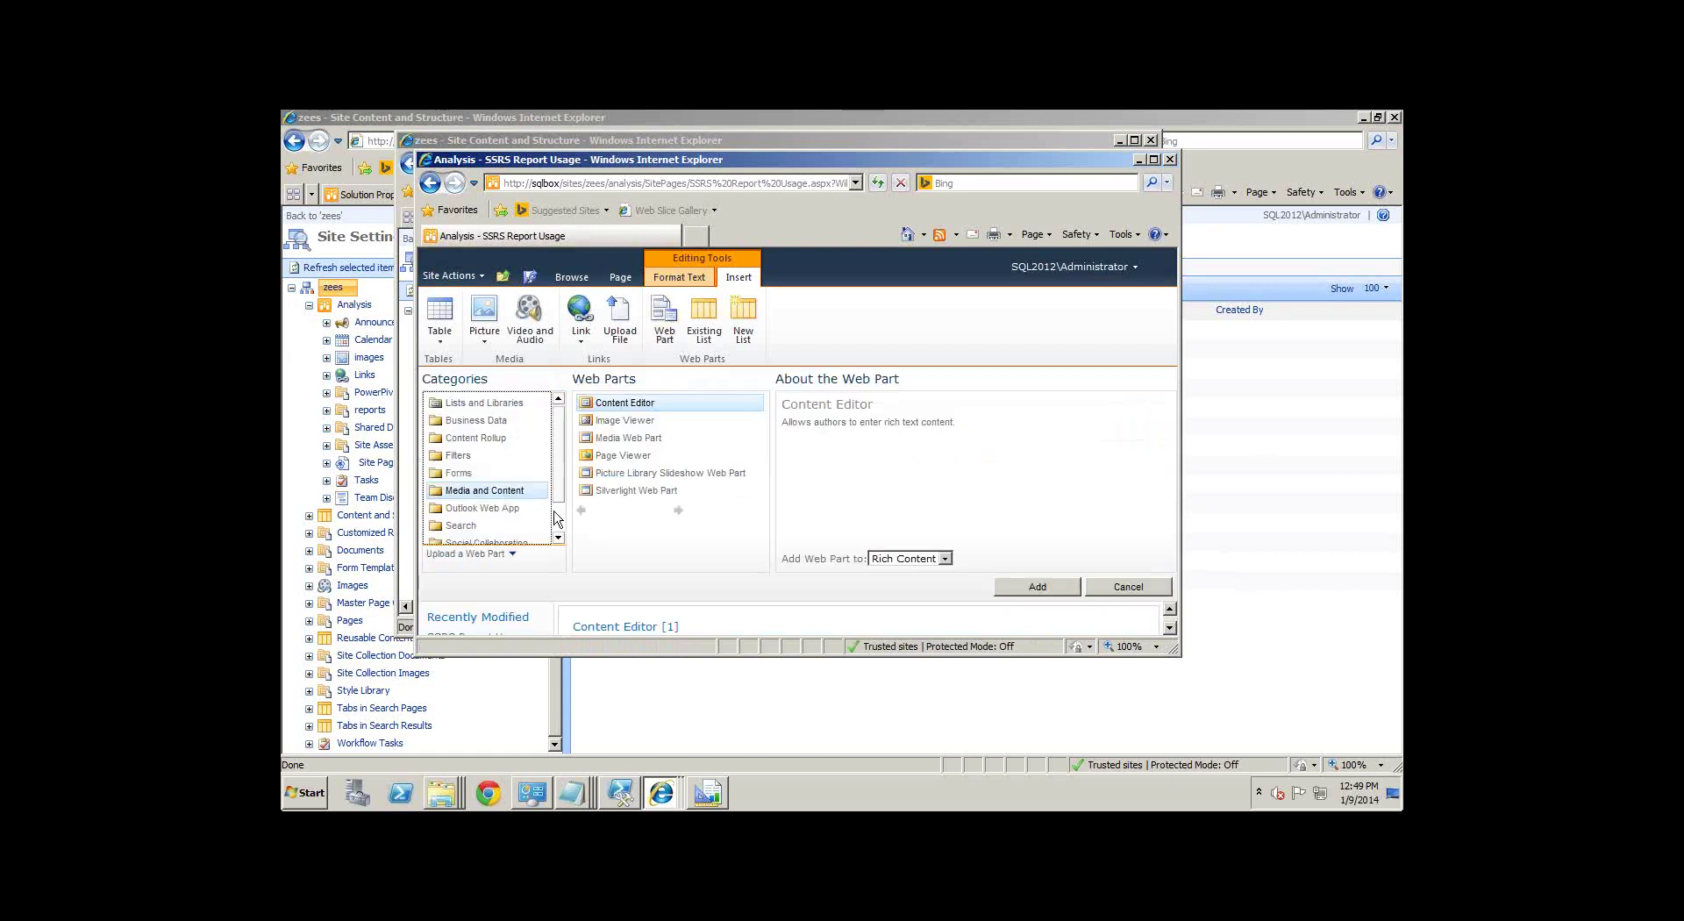
{"action": "scroll", "coordinate": [556, 519], "scroll_direction": "down", "scroll_amount": 2}
{"action": "left_click", "coordinate": [489, 519]}
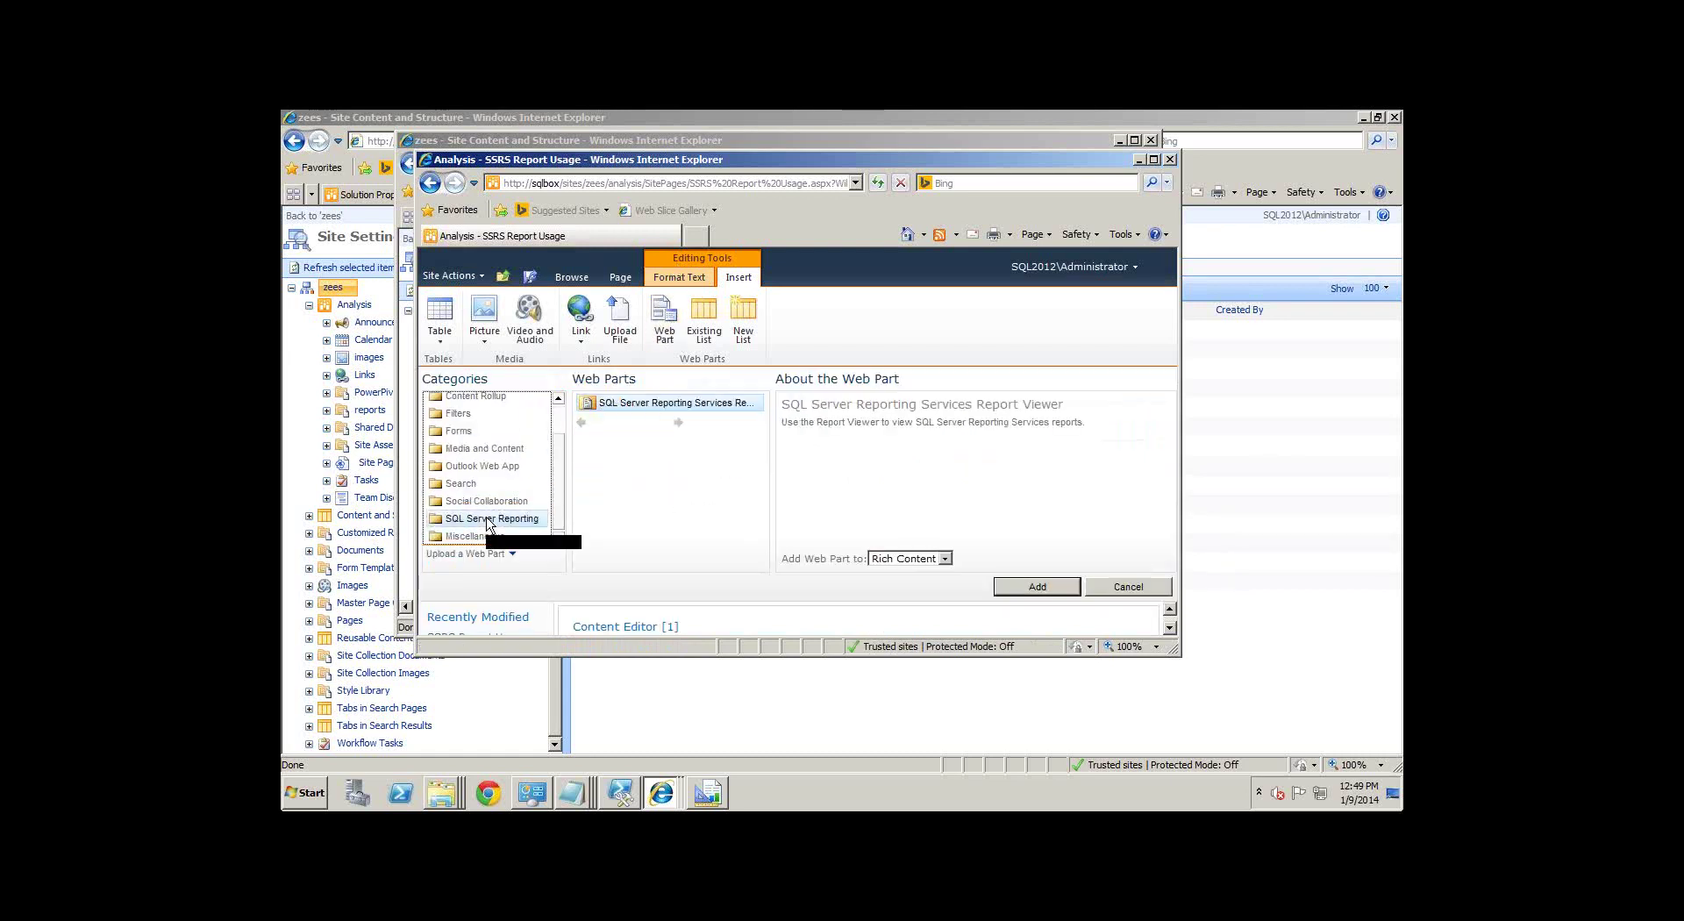
{"action": "left_click", "coordinate": [1049, 588]}
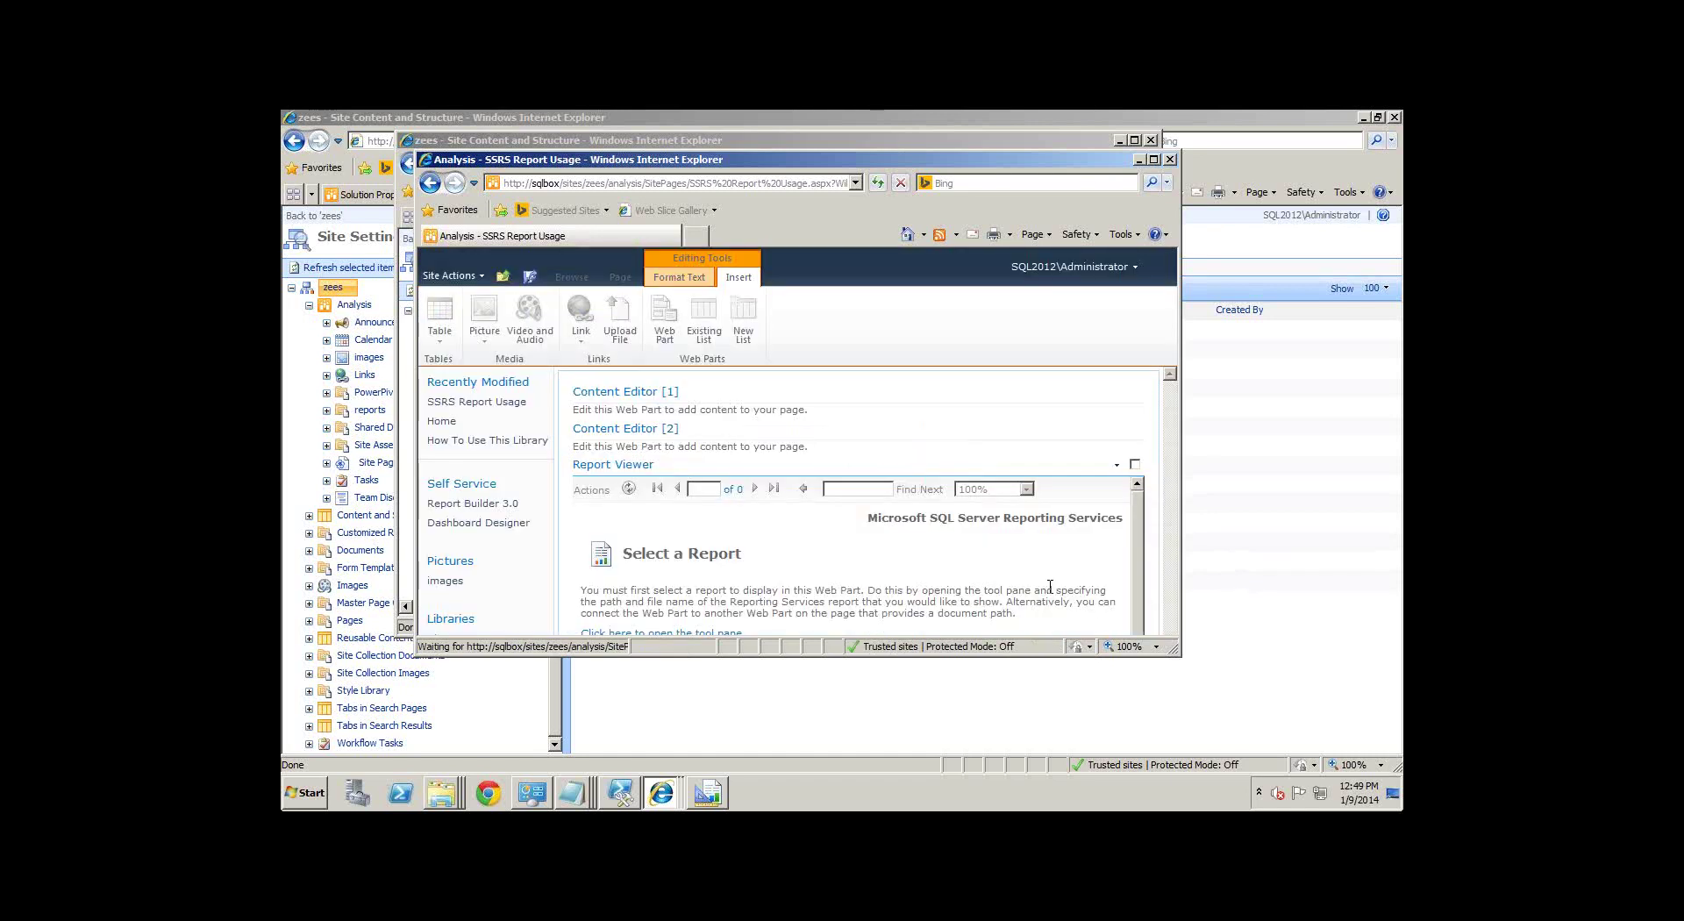
{"action": "scroll", "coordinate": [739, 447], "scroll_direction": "down", "scroll_amount": 3}
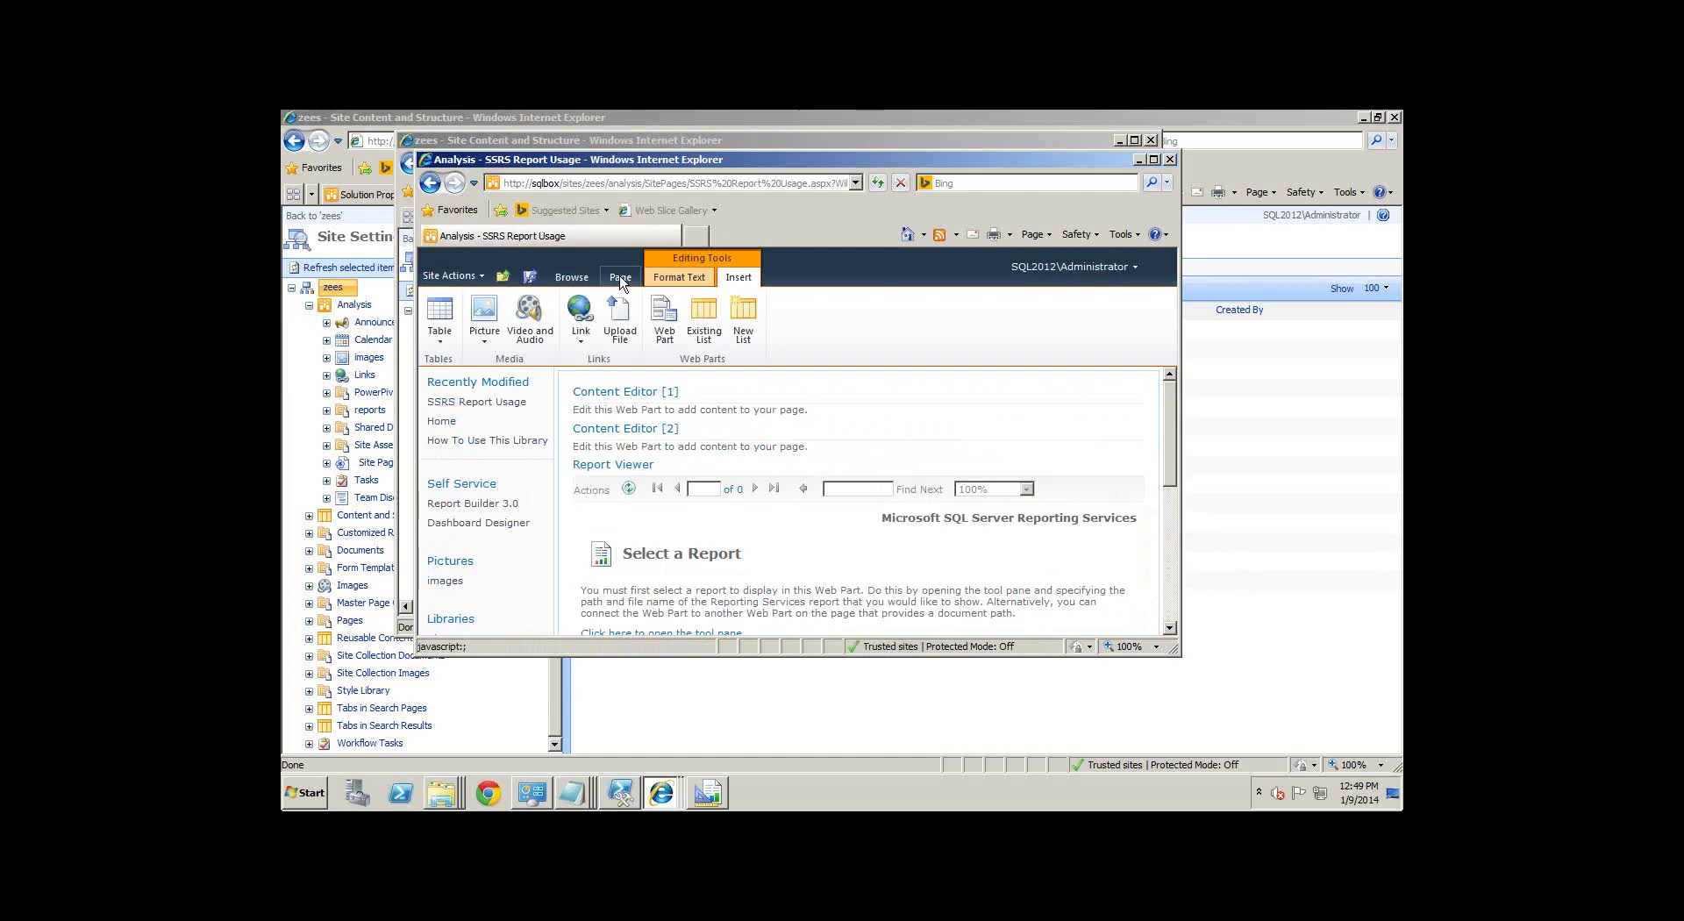
Step: Save the SSRS Report Usage page, put it back into edit mode and look over its web parts
{"action": "left_click", "coordinate": [620, 278]}
{"action": "left_click", "coordinate": [447, 316]}
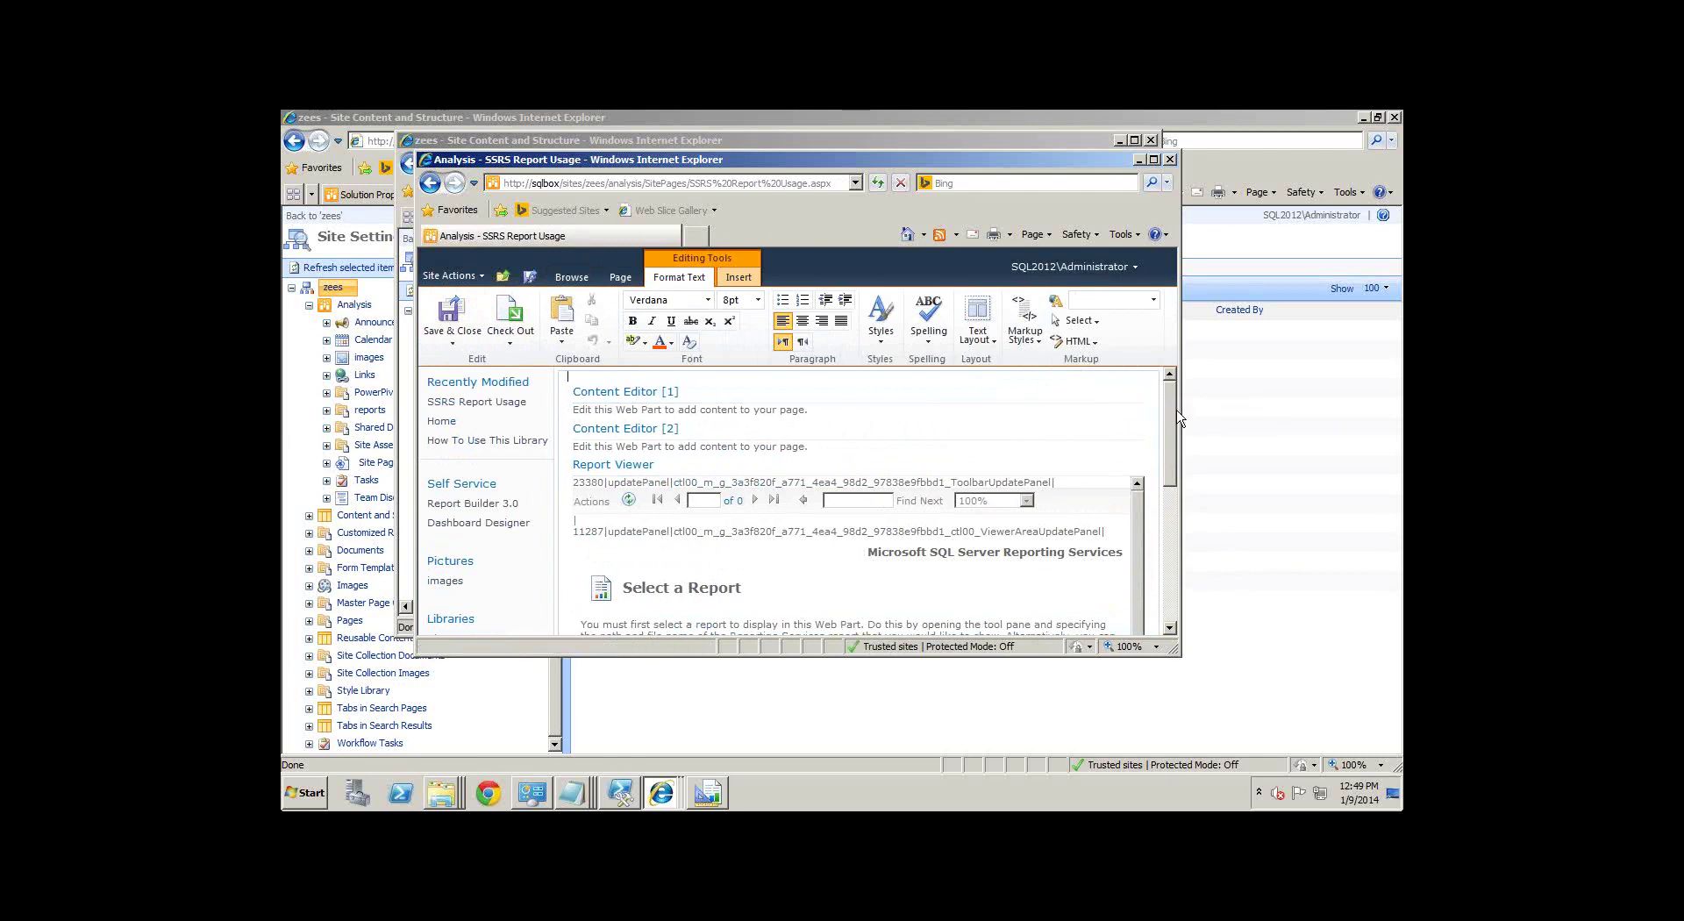
{"action": "left_click_drag", "start_coordinate": [1177, 432], "coordinate": [1167, 551]}
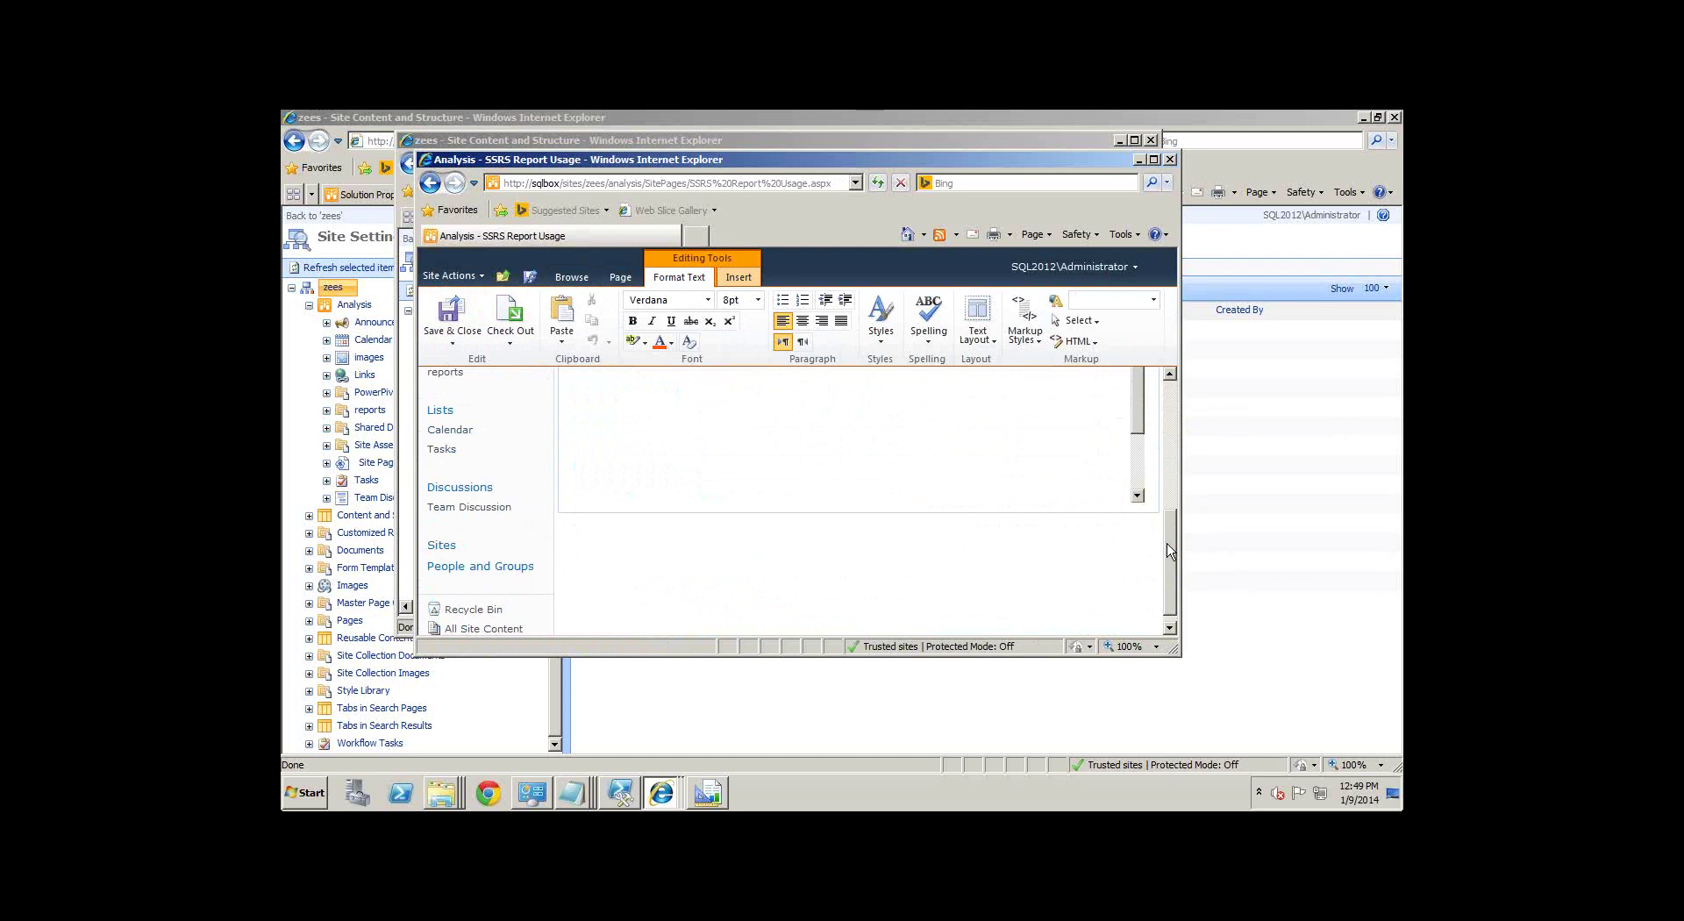
{"action": "left_click_drag", "start_coordinate": [1169, 550], "coordinate": [1179, 396]}
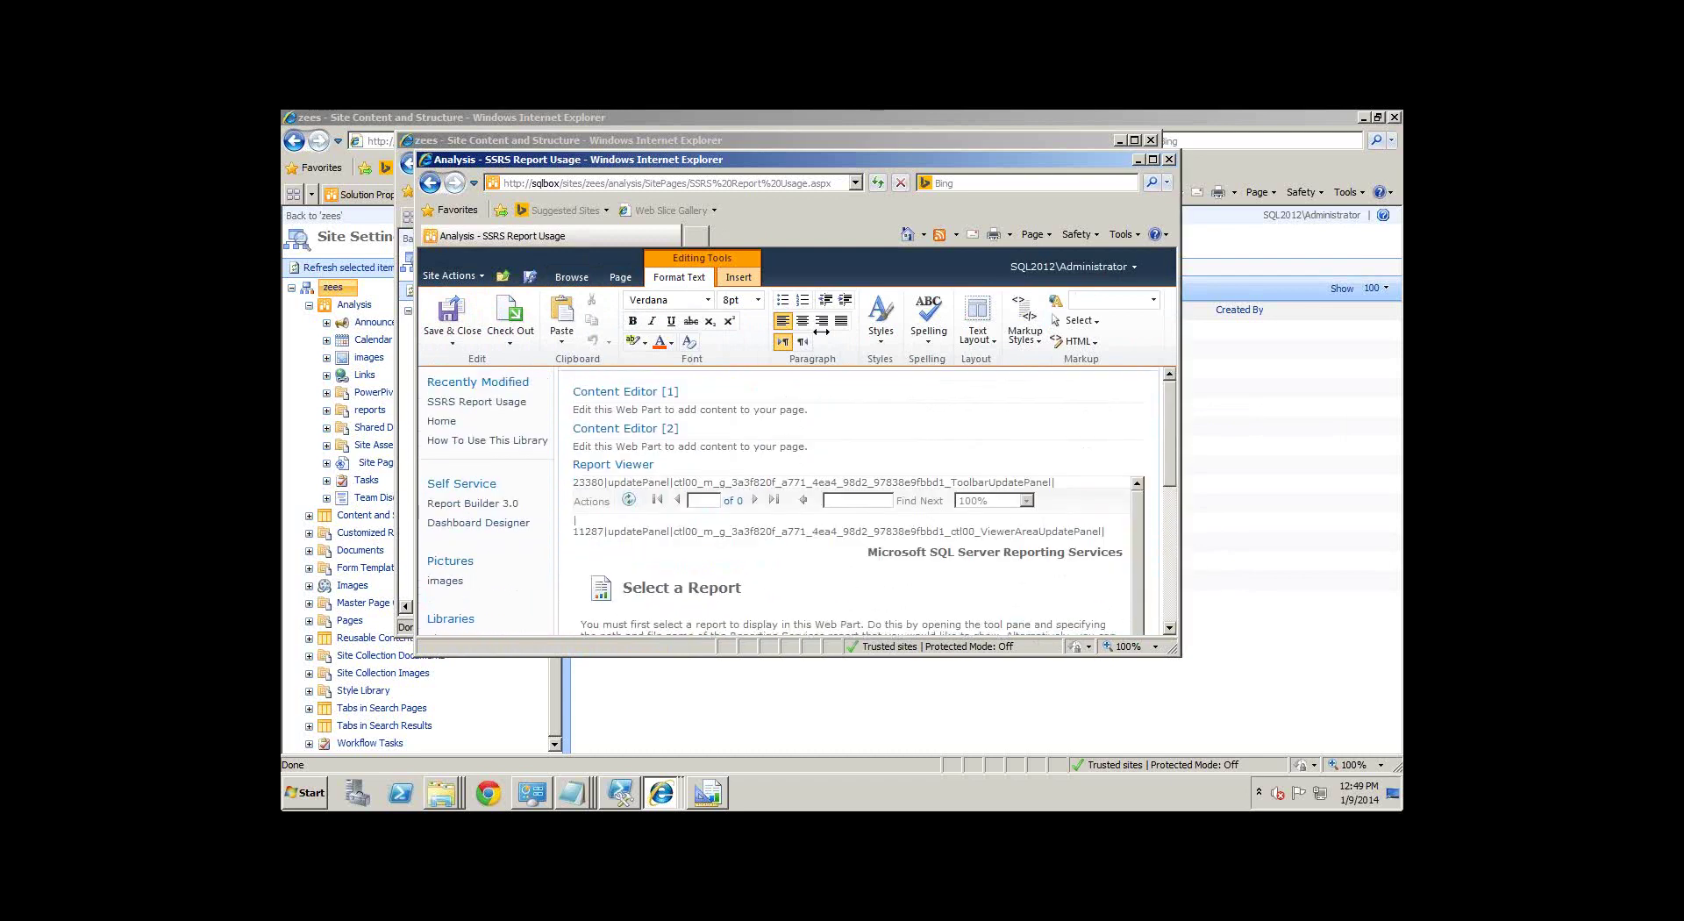
Step: Set the first Content Editor web part's content link to the hideallsitecontent.txt file in Site Assets and apply its settings
{"action": "left_click", "coordinate": [1115, 392]}
{"action": "left_click", "coordinate": [1068, 454]}
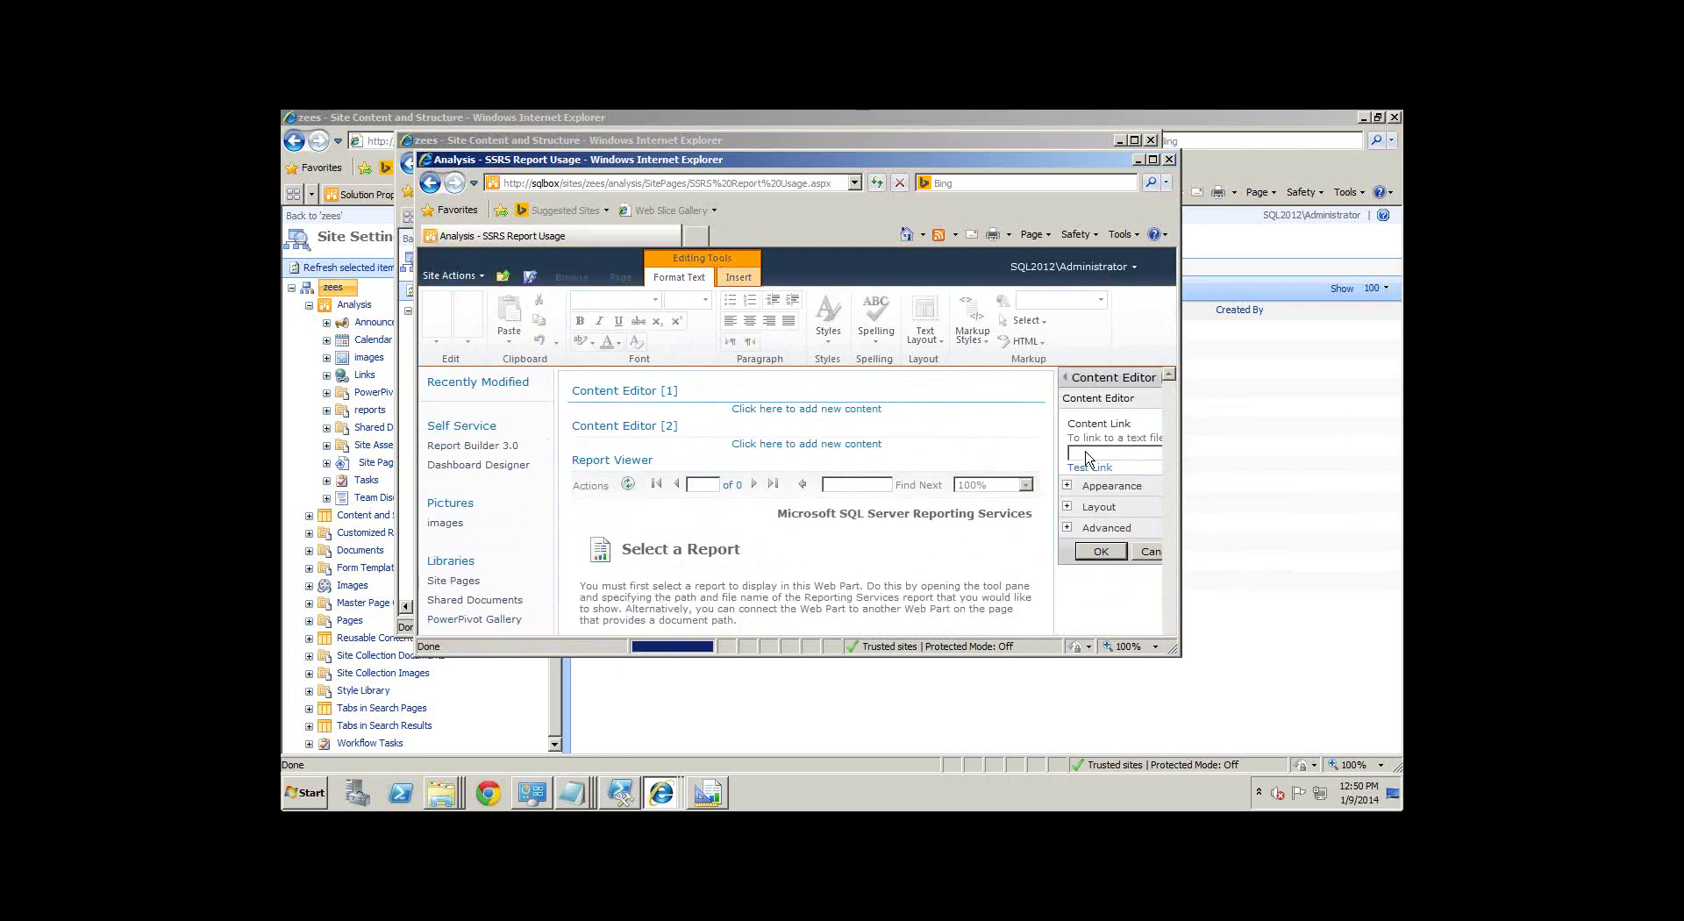
{"action": "left_click", "coordinate": [1087, 453]}
{"action": "key", "text": "ctrl+v"}
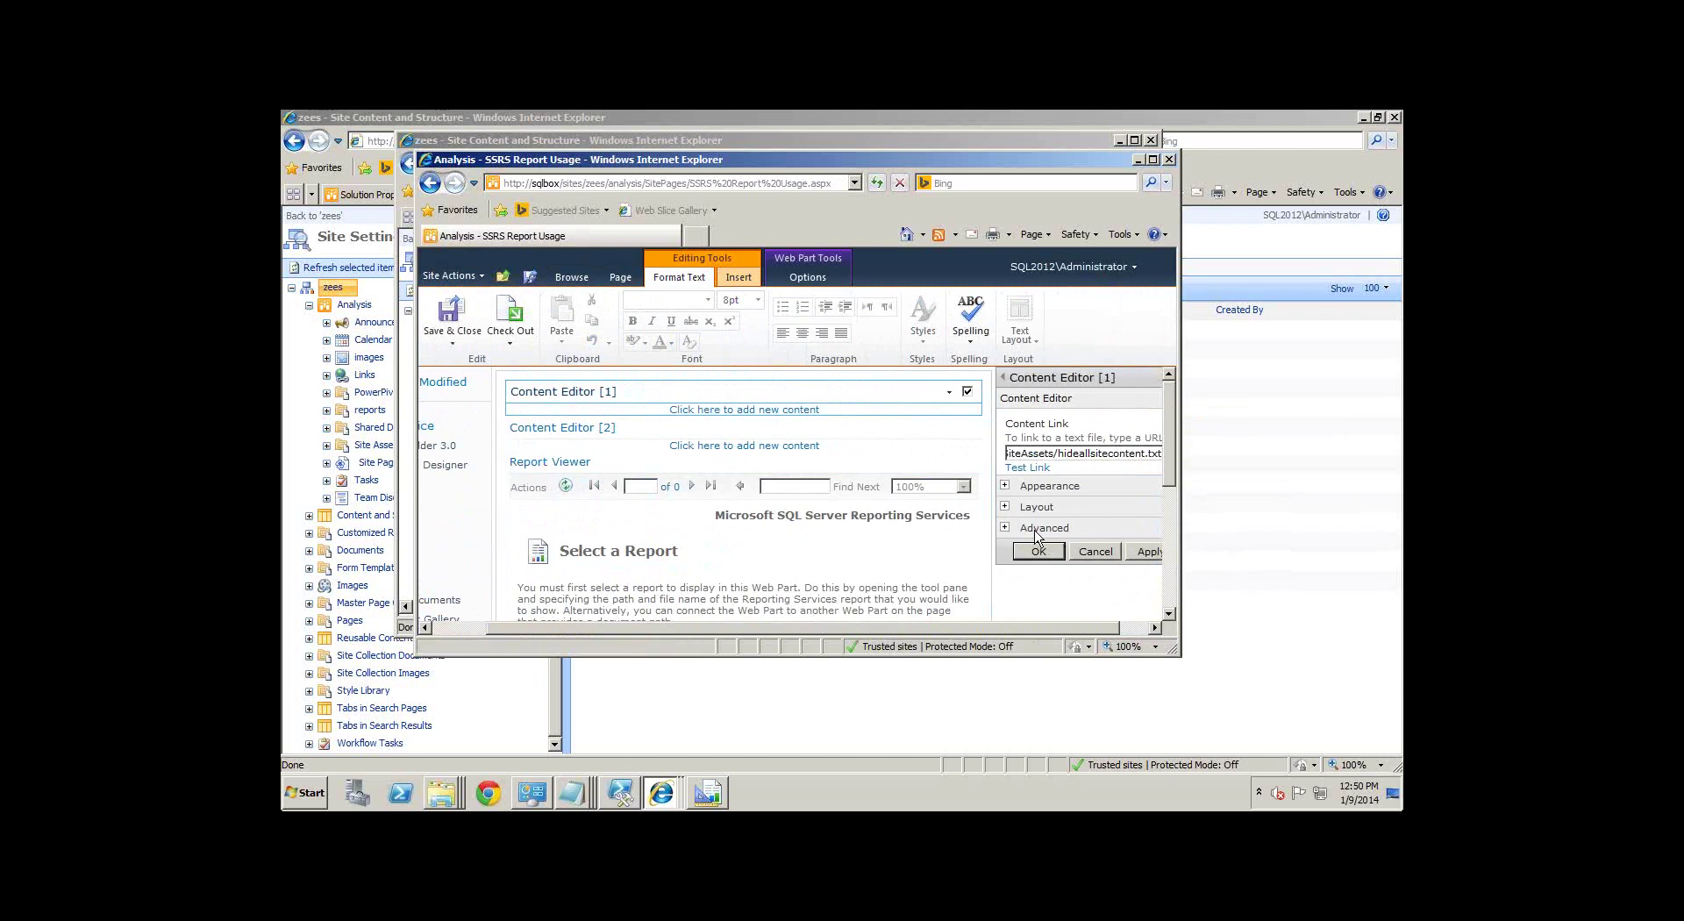
{"action": "left_click", "coordinate": [1005, 485]}
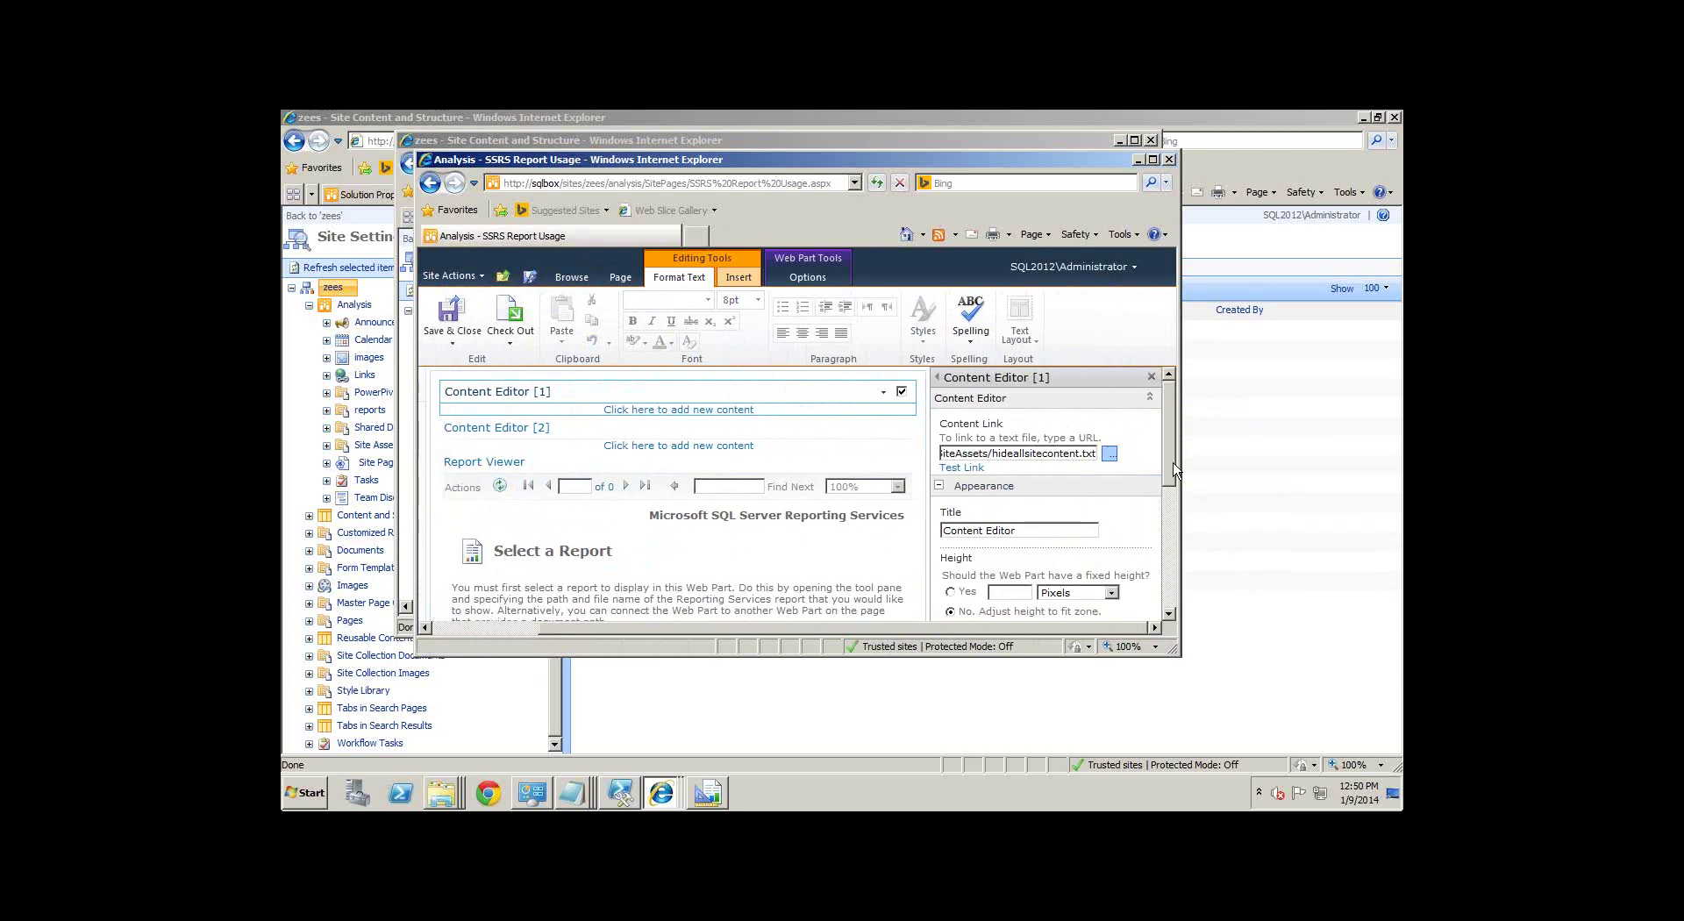
{"action": "left_click_drag", "start_coordinate": [1175, 469], "coordinate": [1169, 605]}
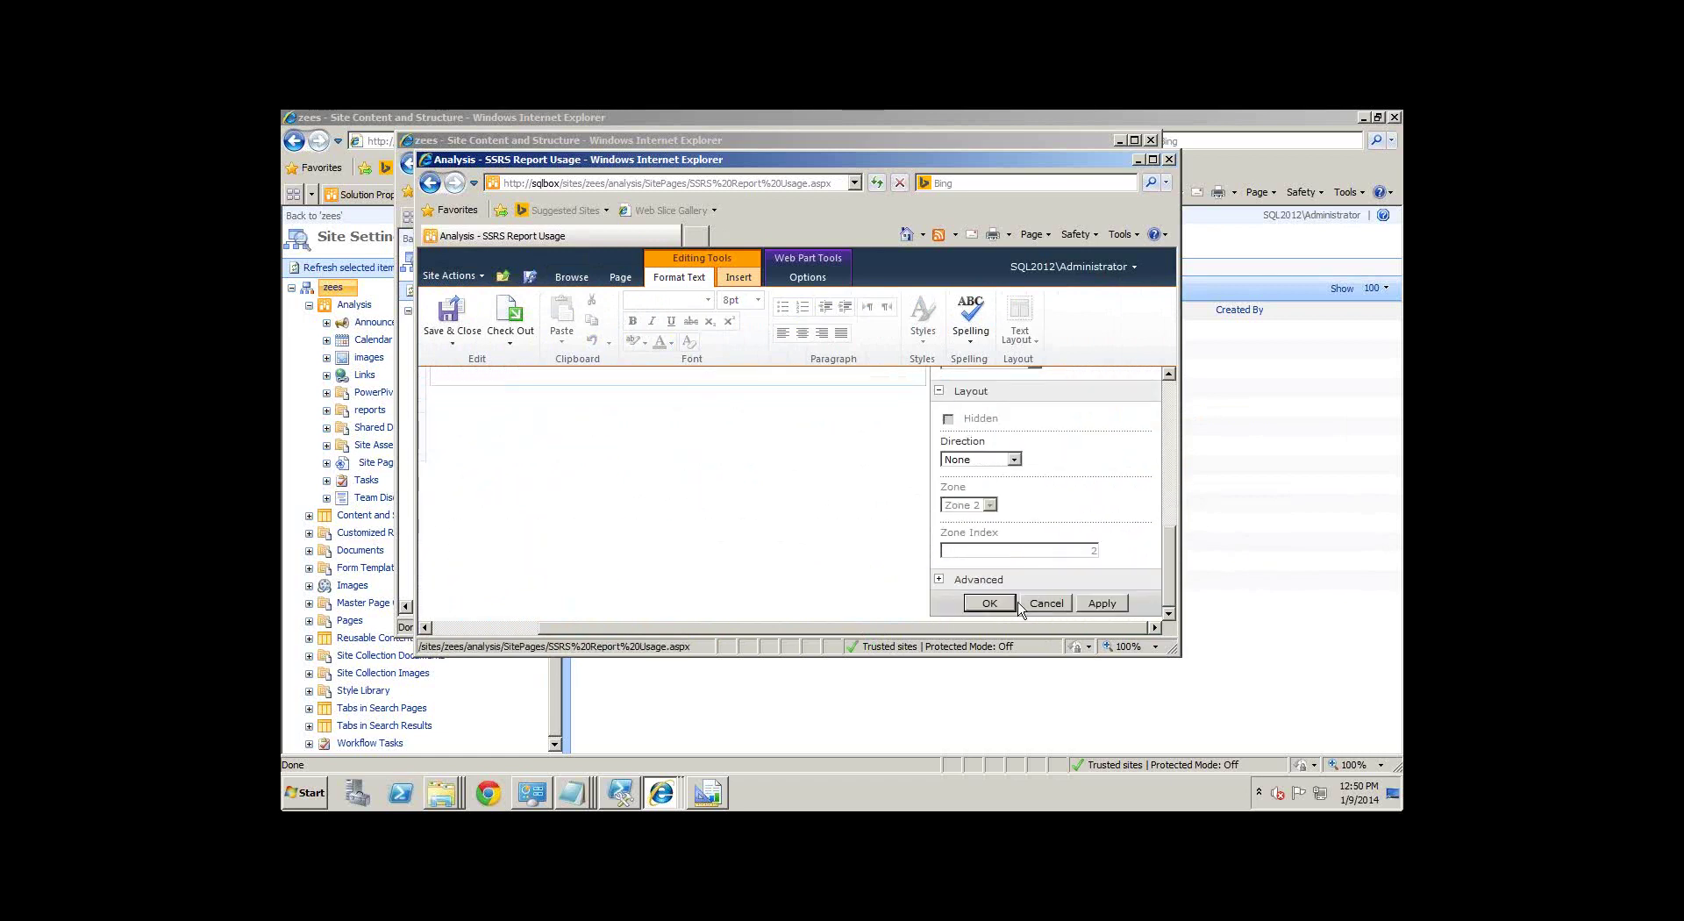
{"action": "left_click", "coordinate": [991, 604]}
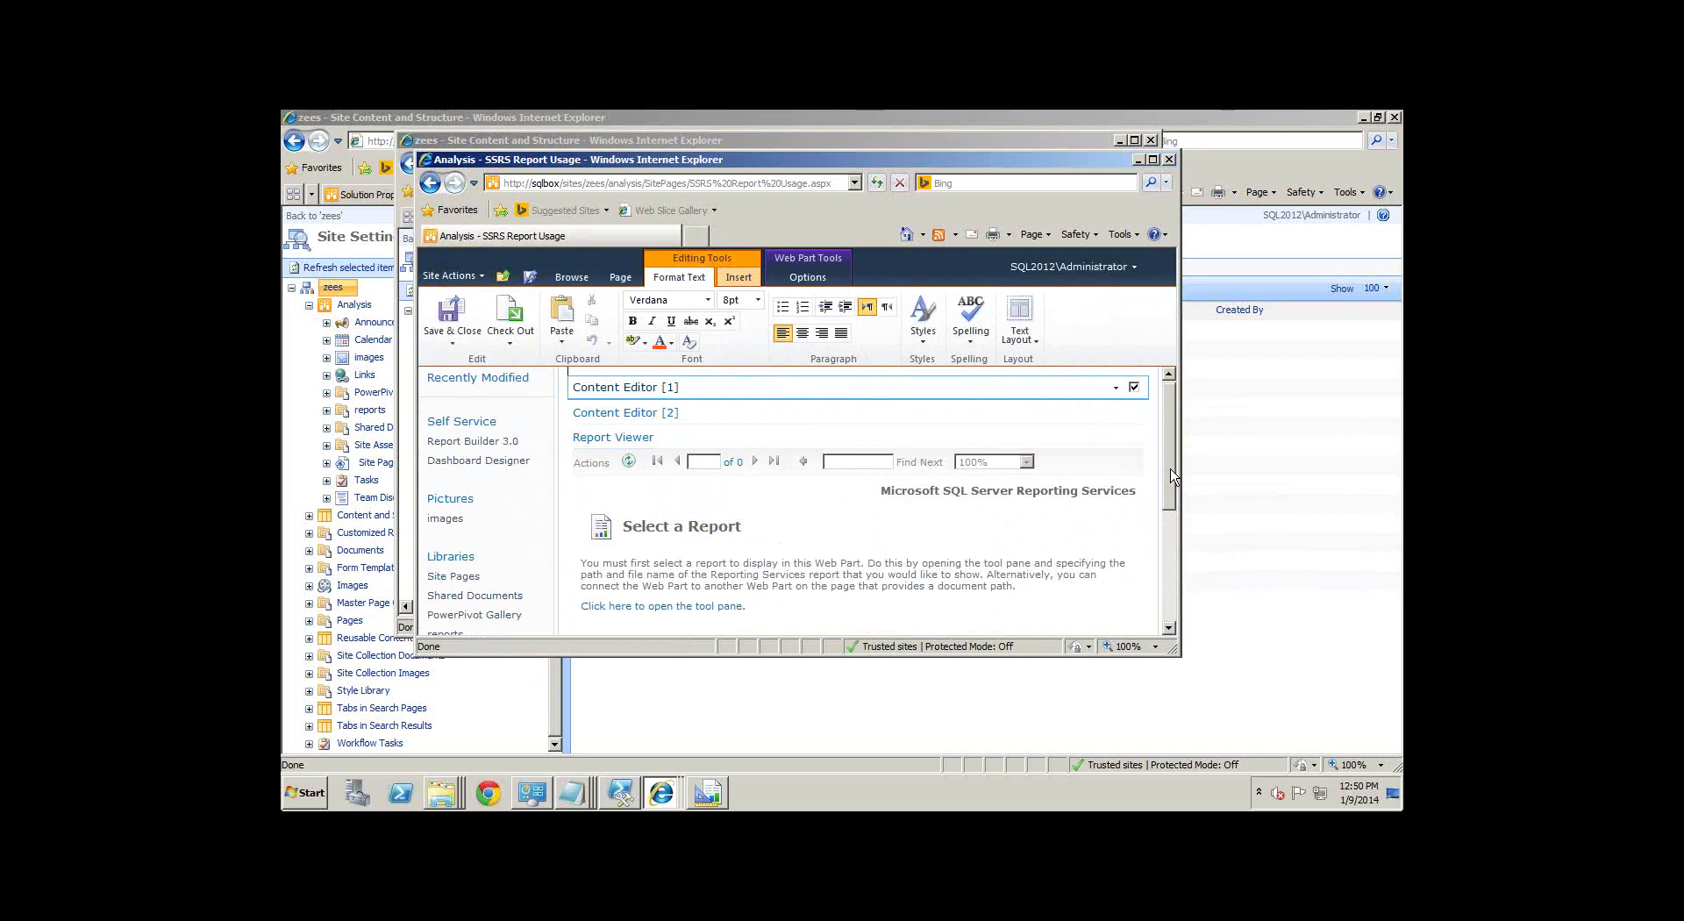
Step: Open the second Content Editor web part for editing and move the page's window aside
{"action": "left_click", "coordinate": [1115, 413]}
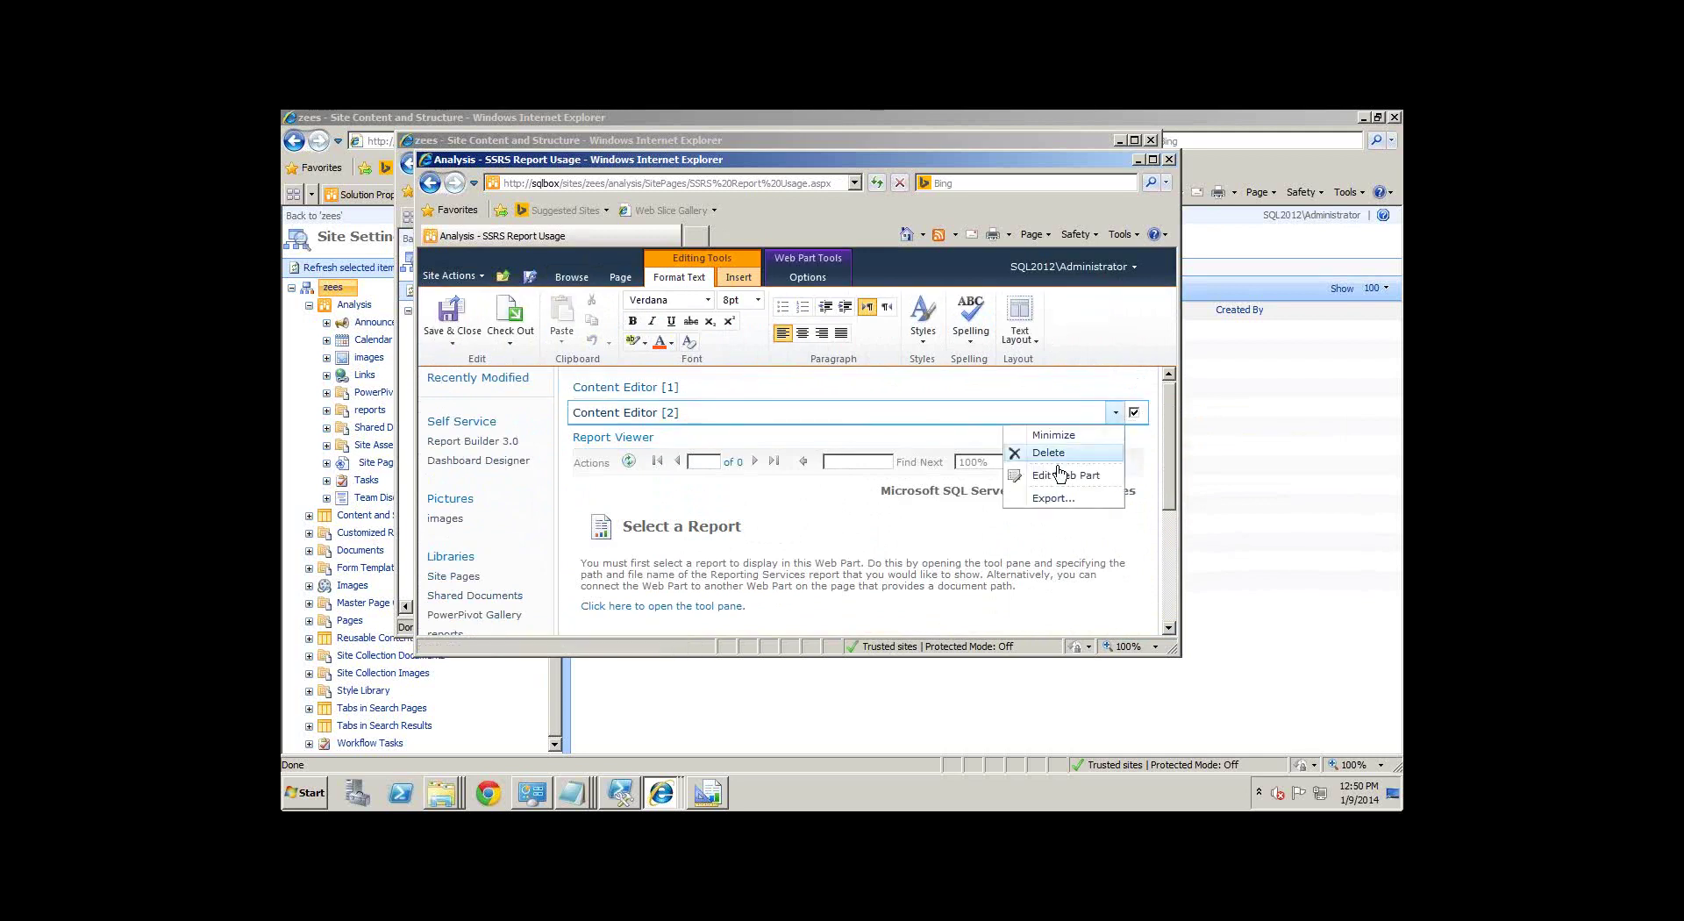
{"action": "left_click", "coordinate": [1062, 475]}
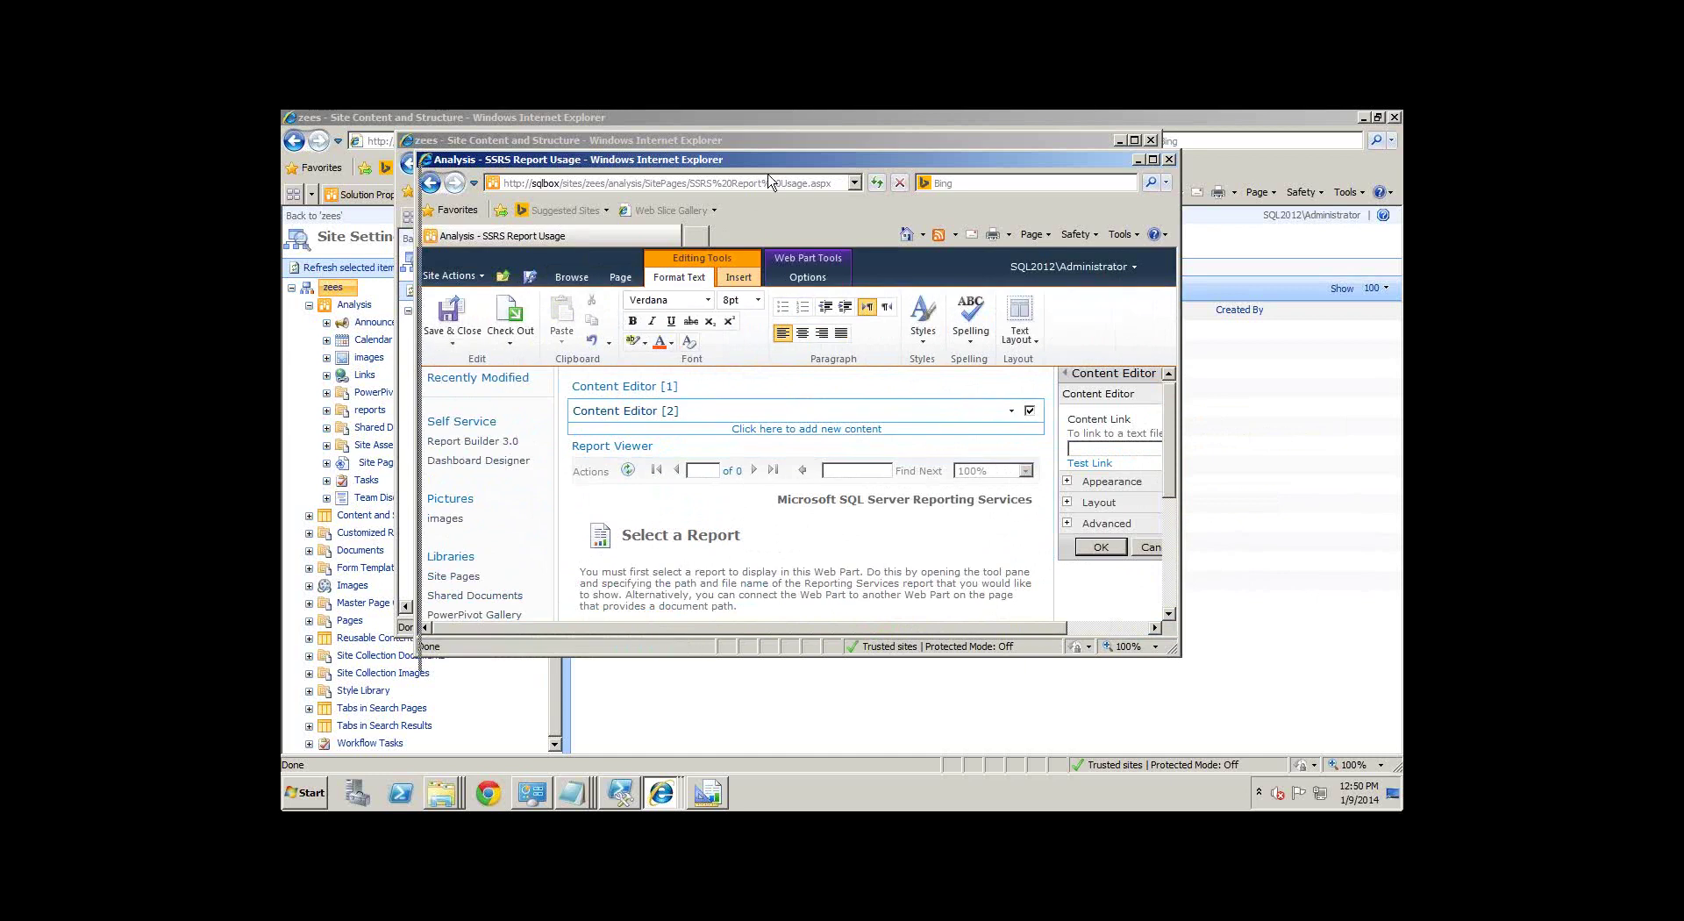
{"action": "left_click_drag", "start_coordinate": [769, 181], "coordinate": [816, 348]}
Step: Open the Analysis site's Site Assets library in a new window and display the hiderecentlymodified file
{"action": "left_click", "coordinate": [545, 281]}
{"action": "right_click", "coordinate": [493, 485]}
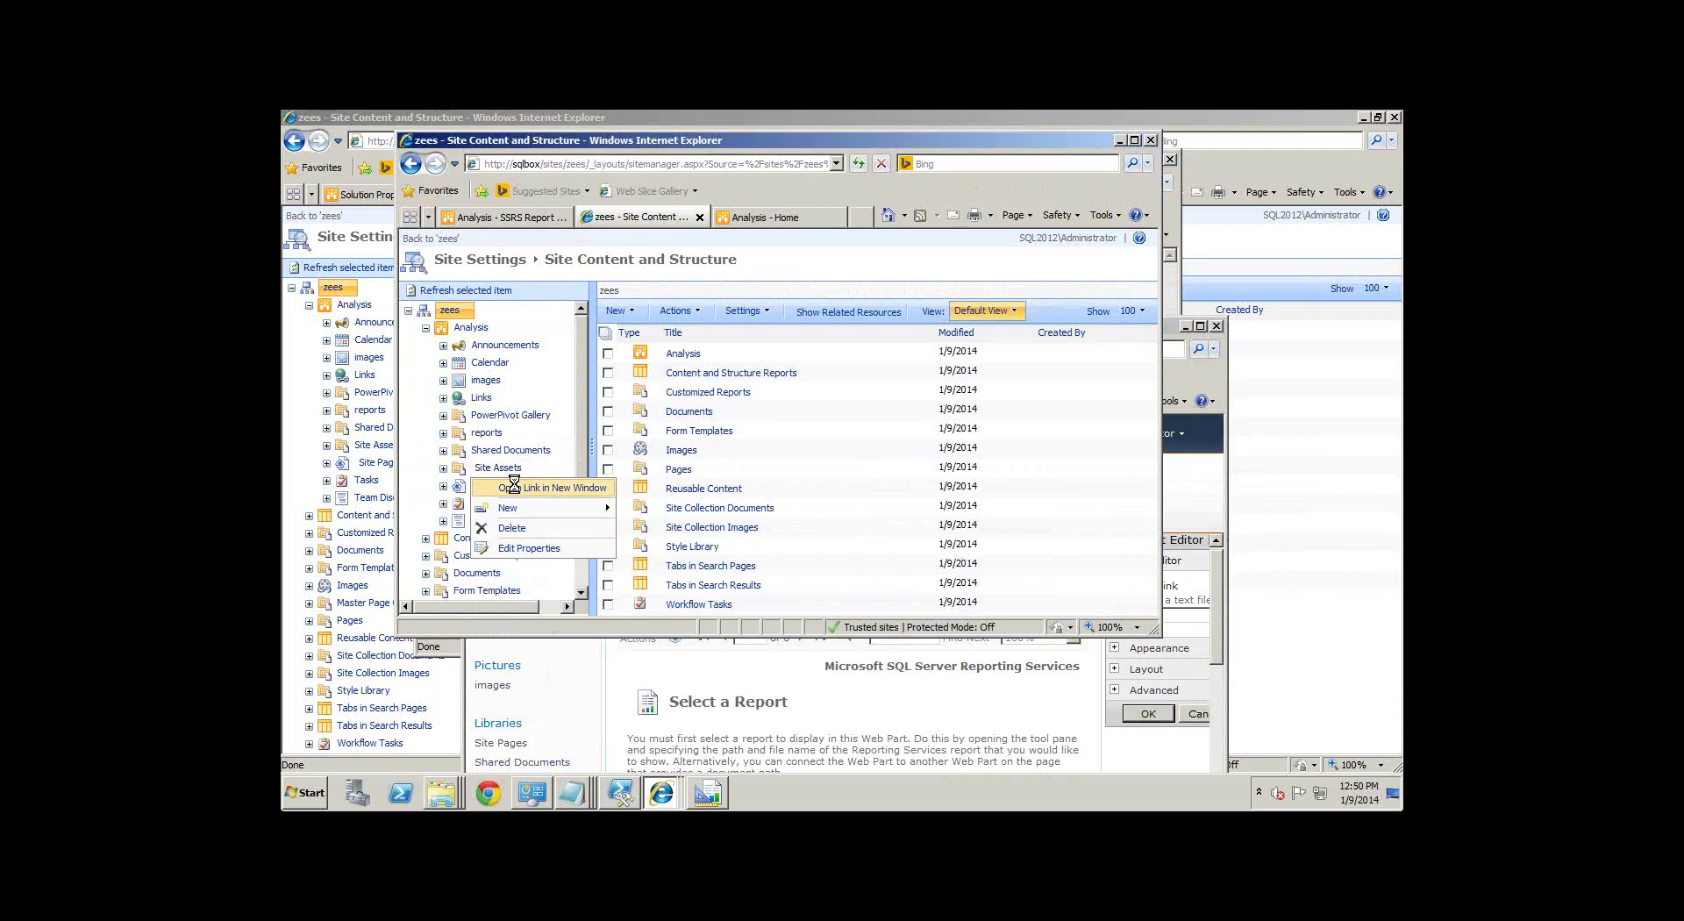
{"action": "left_click", "coordinate": [513, 487]}
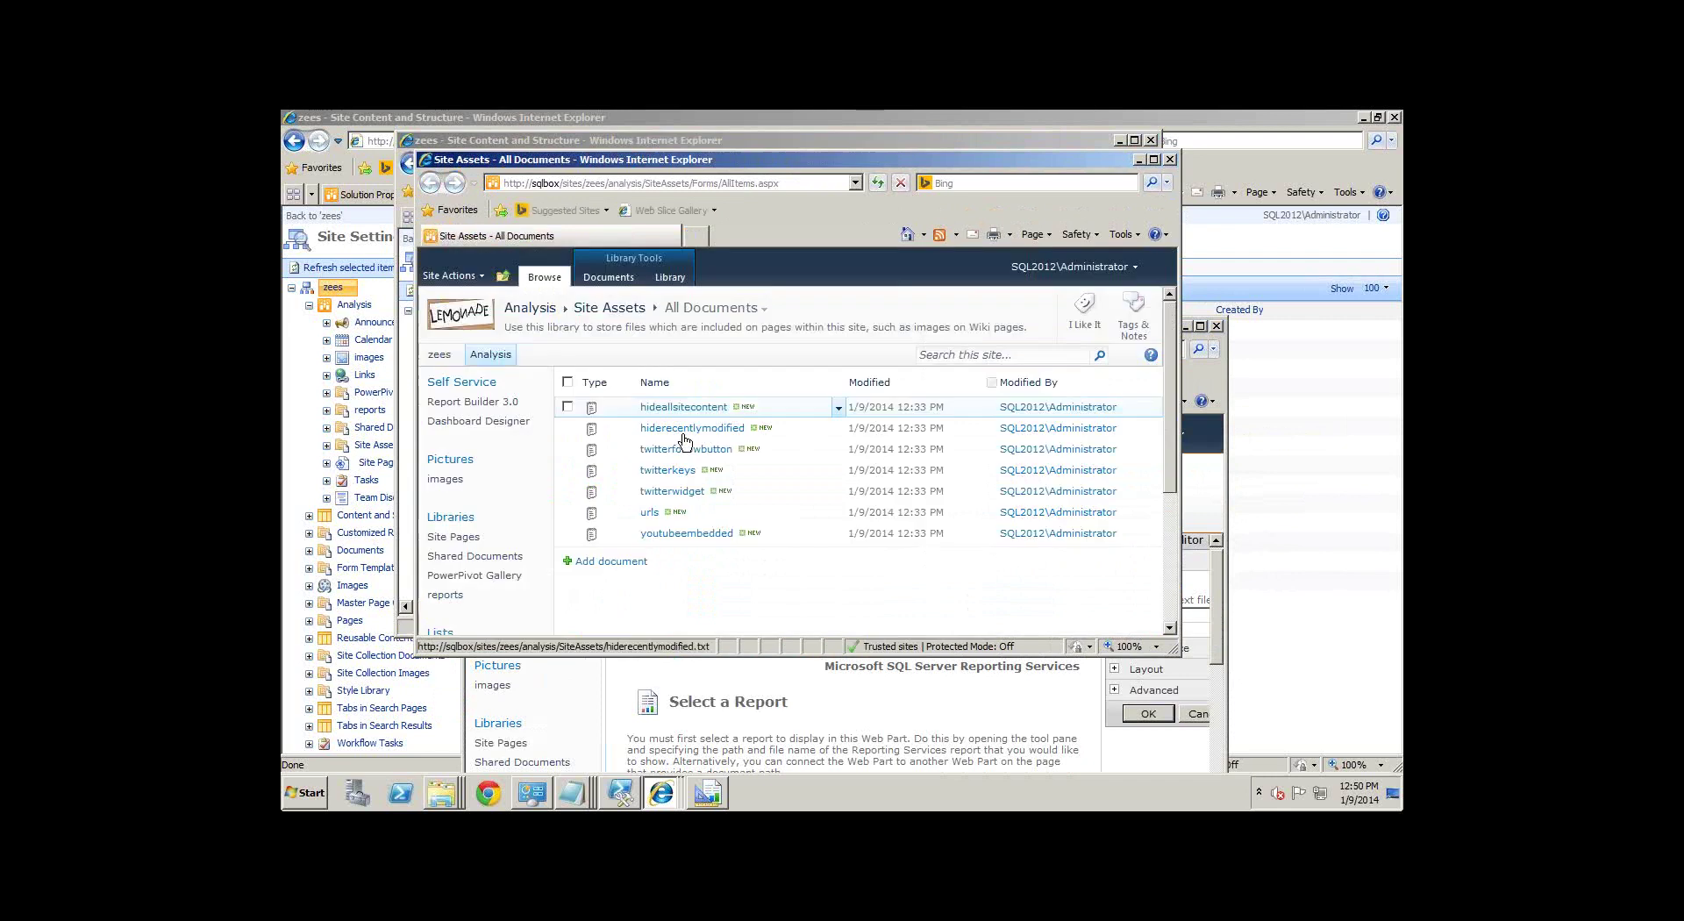
{"action": "left_click", "coordinate": [684, 431]}
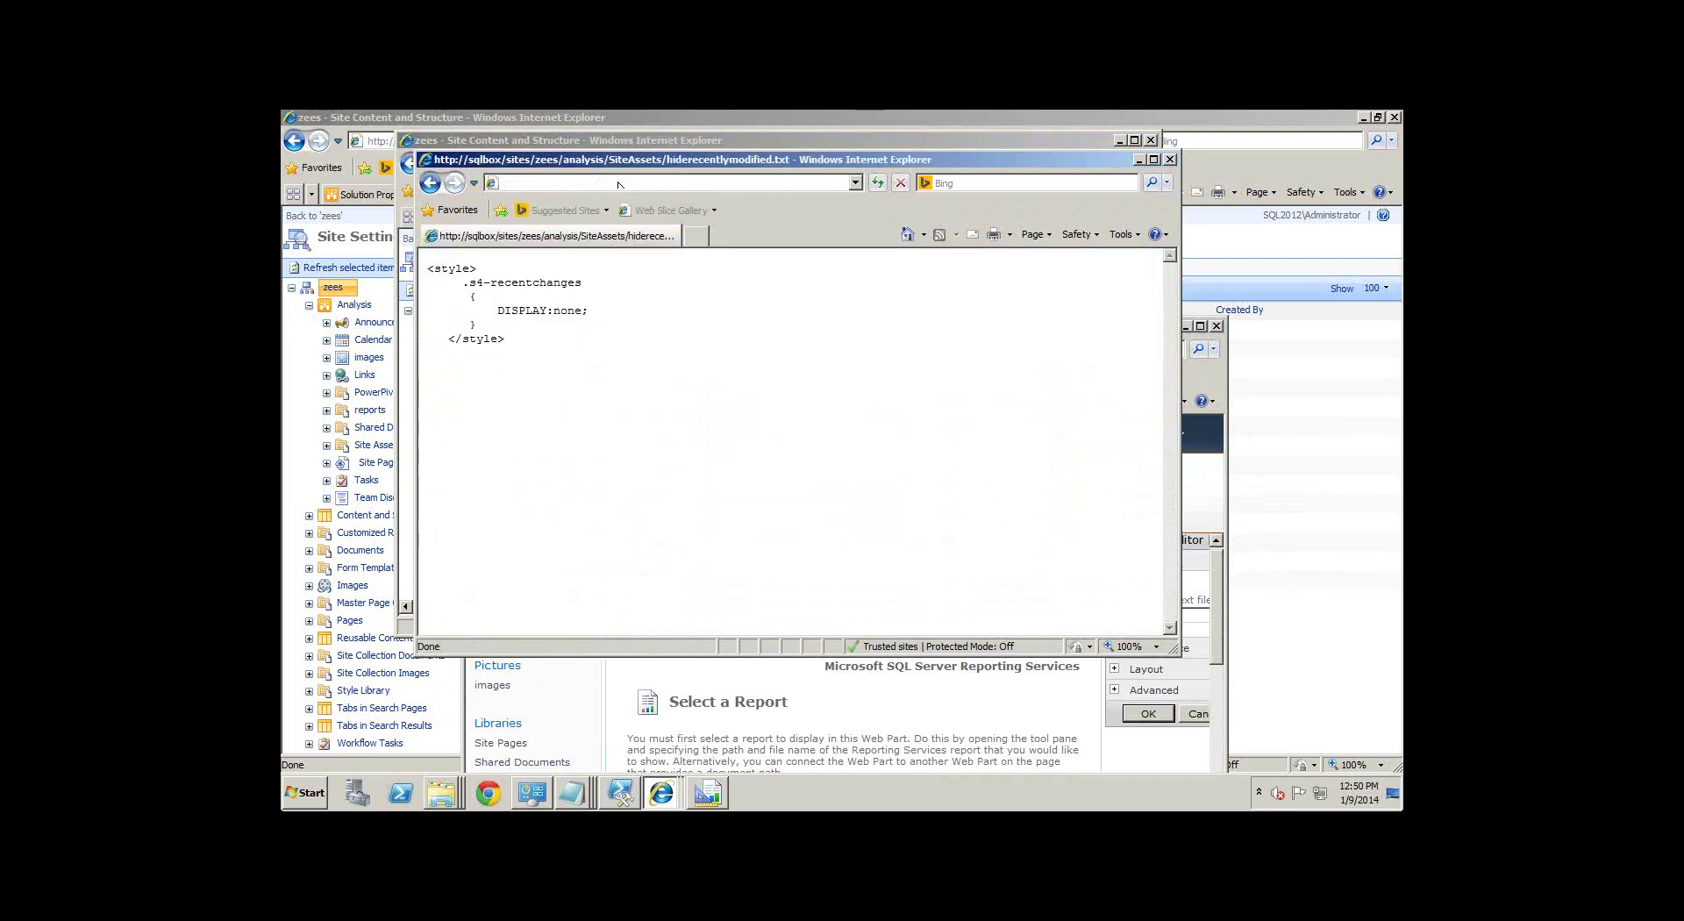
{"action": "left_click_drag", "start_coordinate": [937, 159], "coordinate": [922, 377]}
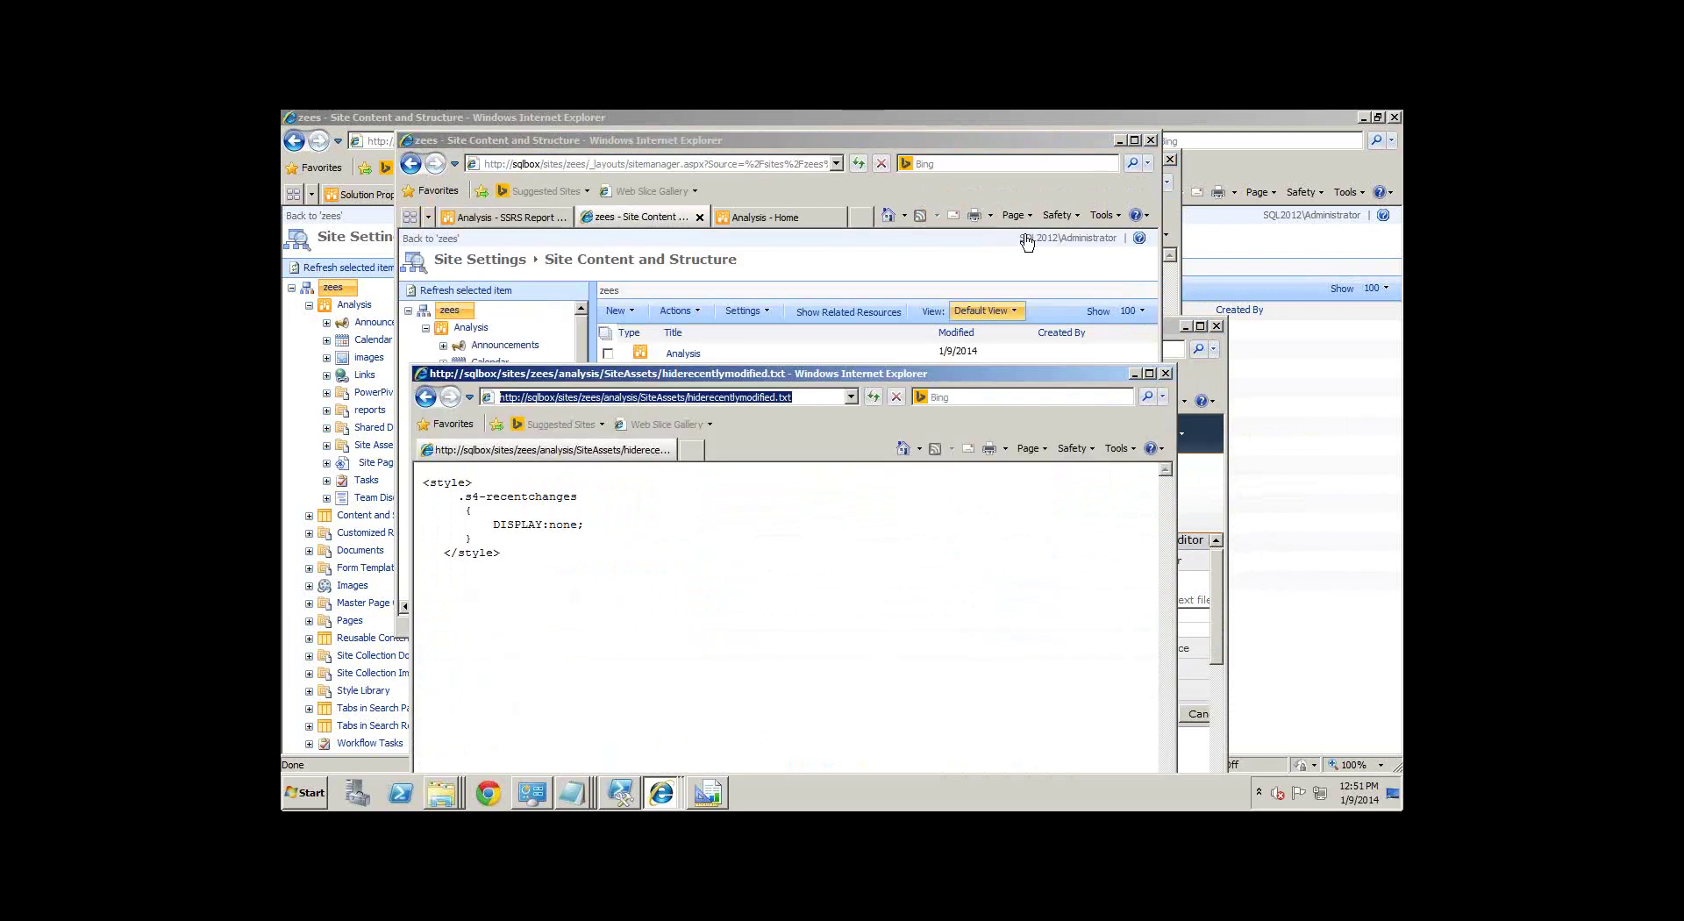
{"action": "left_click", "coordinate": [986, 164]}
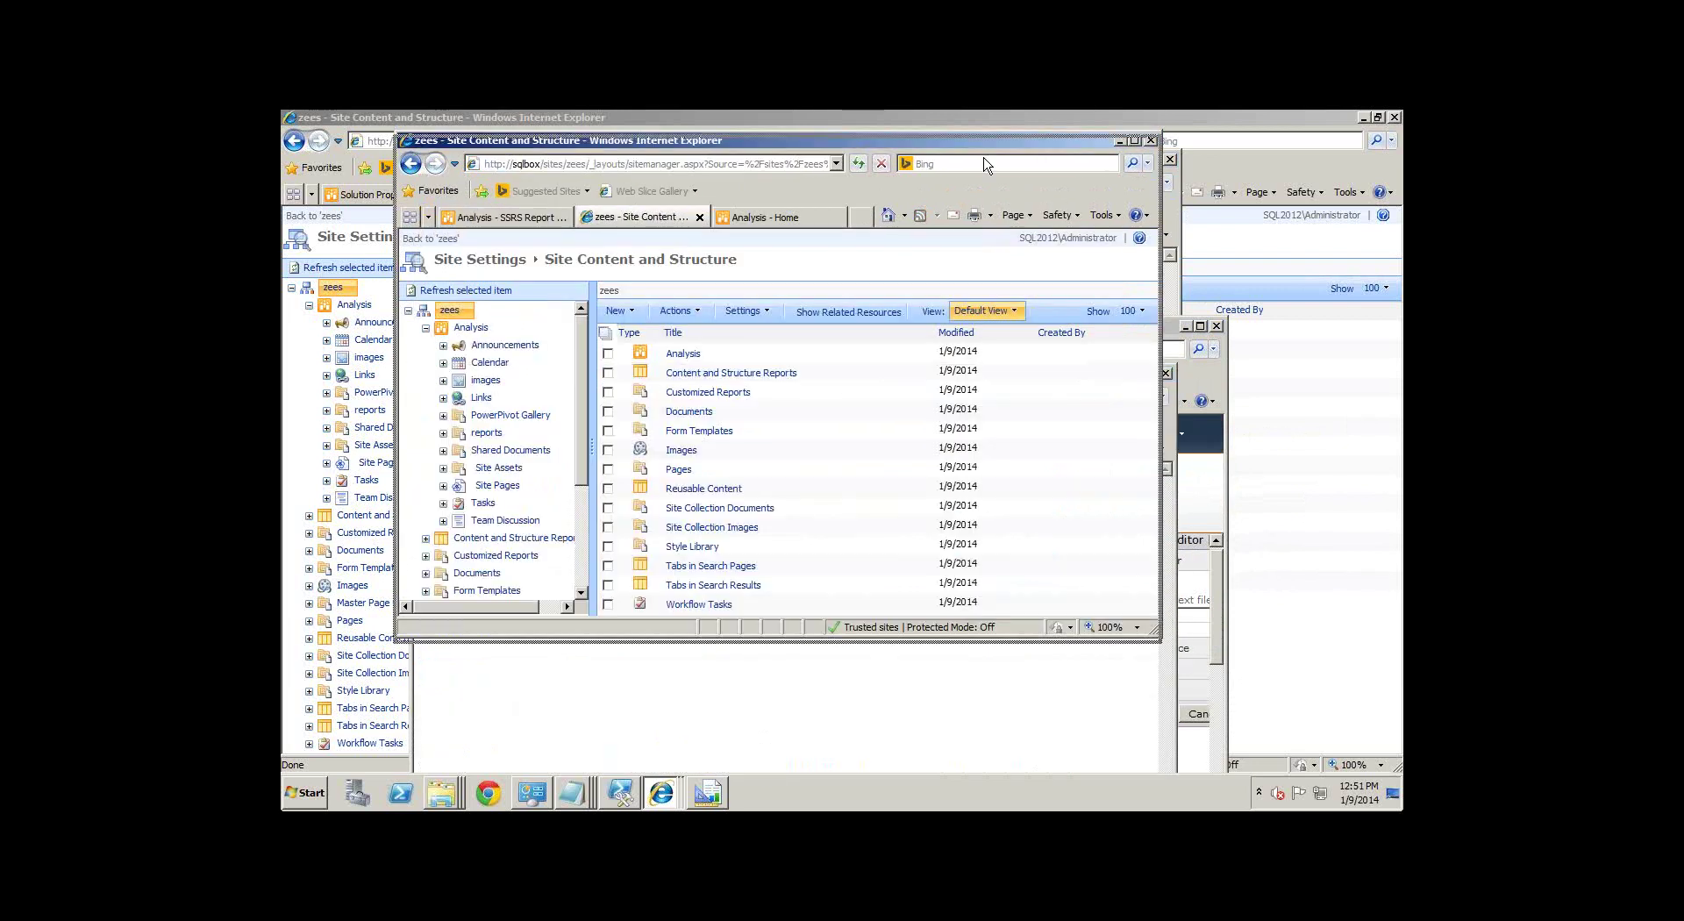
{"action": "left_click_drag", "start_coordinate": [986, 164], "coordinate": [975, 219]}
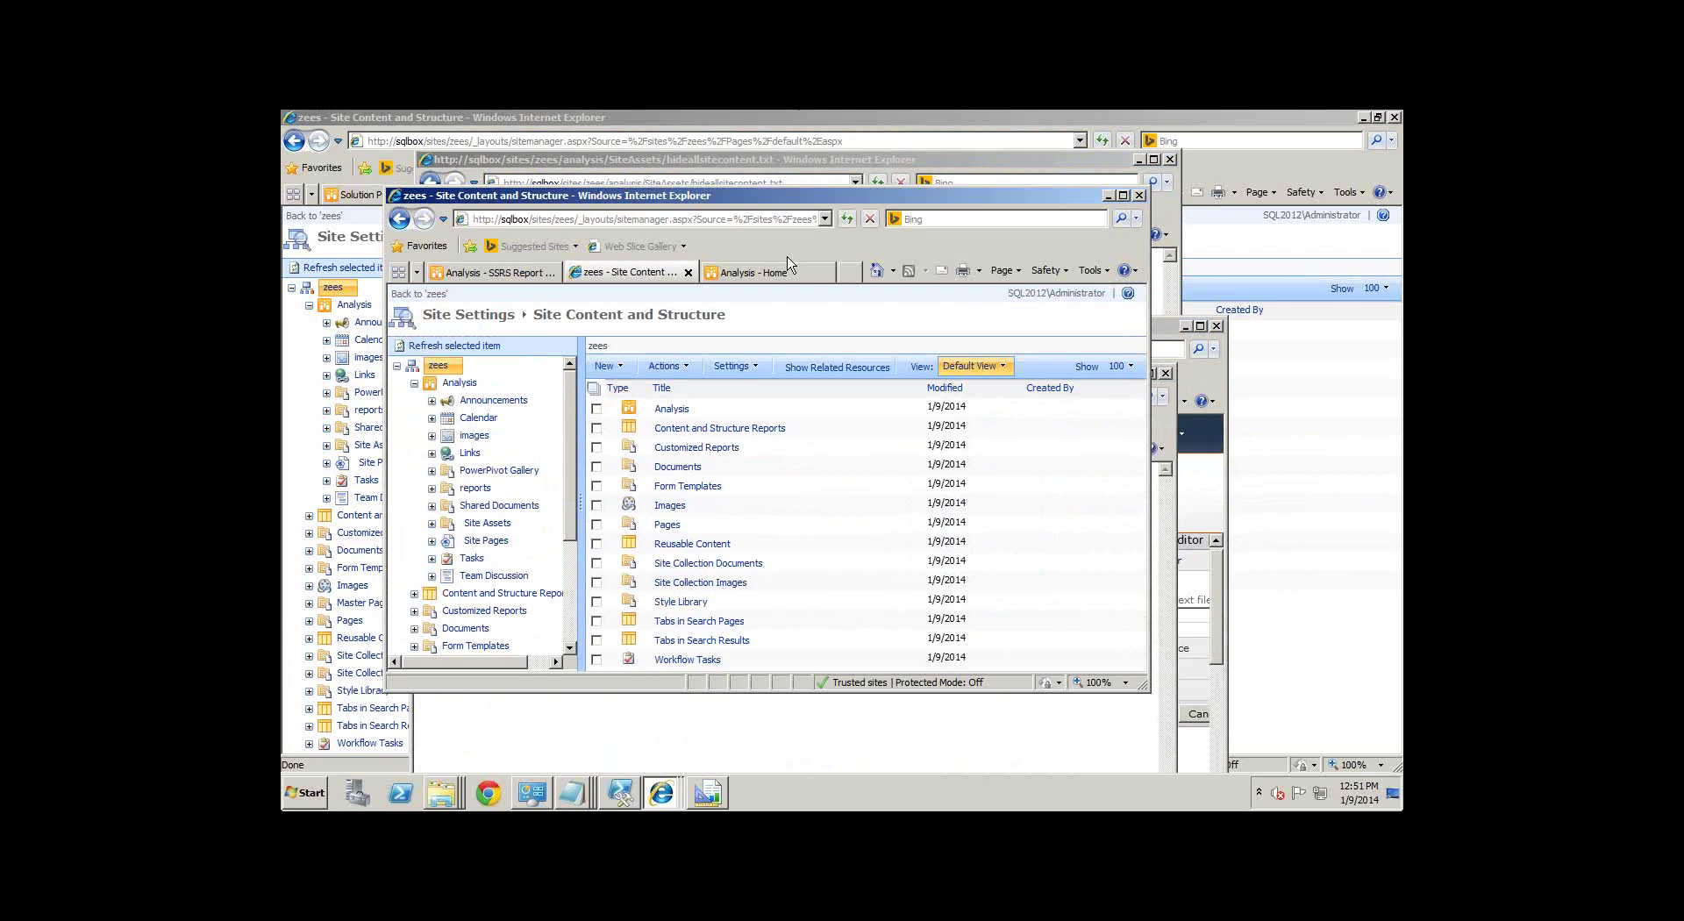
{"action": "left_click", "coordinate": [785, 332]}
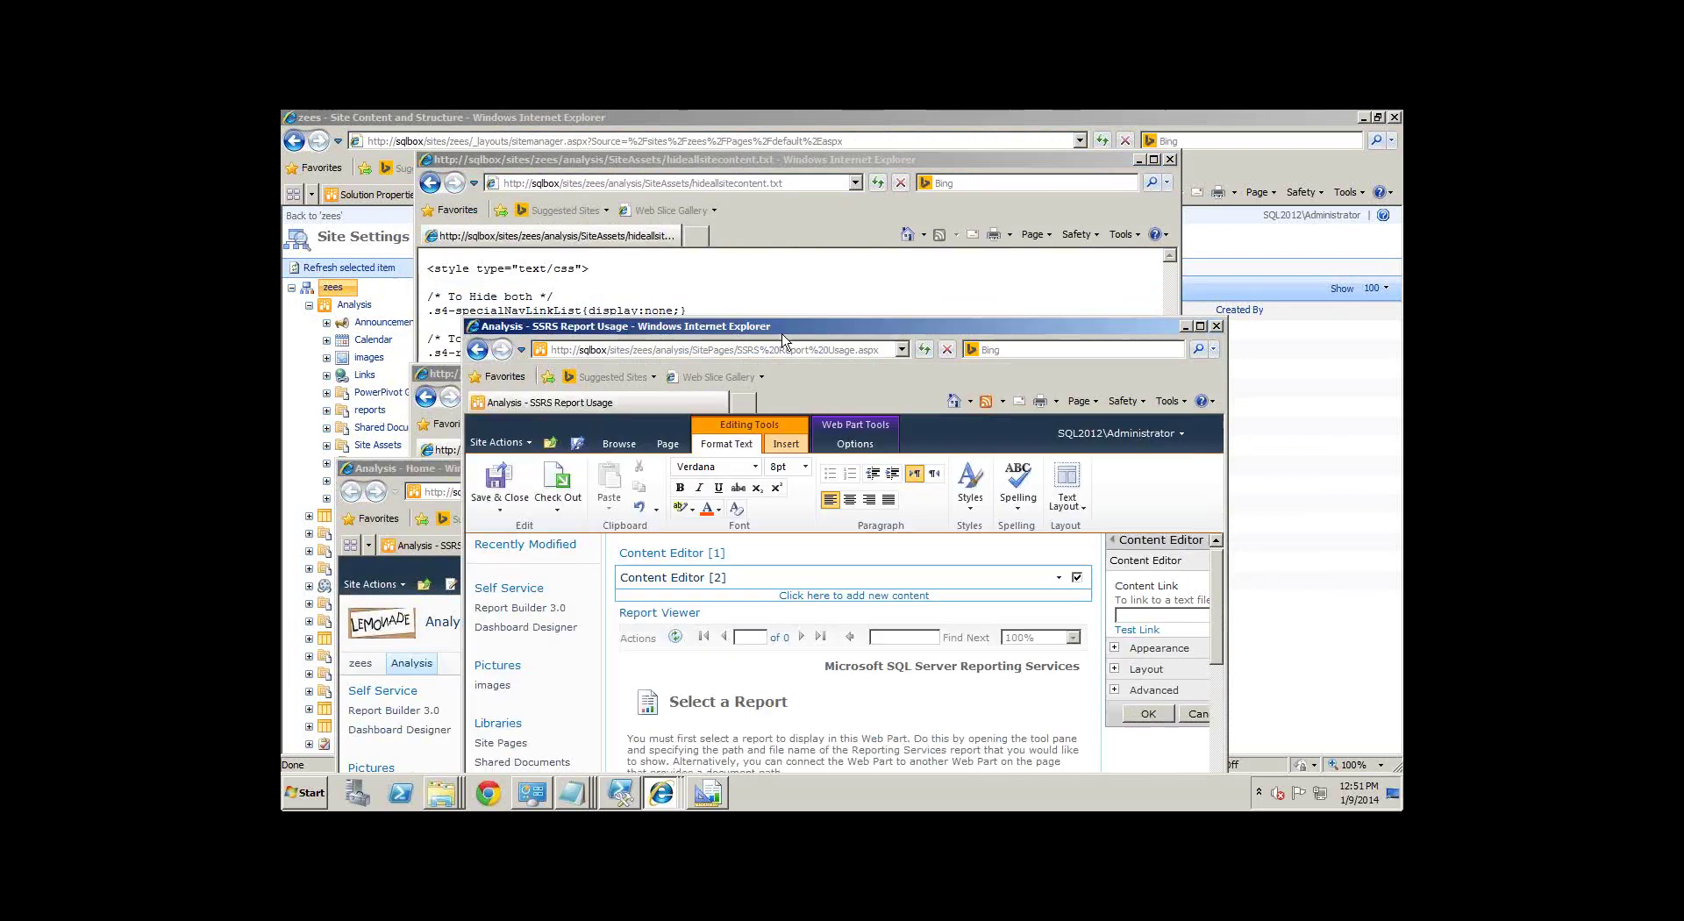
{"action": "left_click", "coordinate": [1130, 615]}
{"action": "type", "text": "http://sqlbox/sites/zees/analysis/SiteAssets/hiderecentlymodified.txt"}
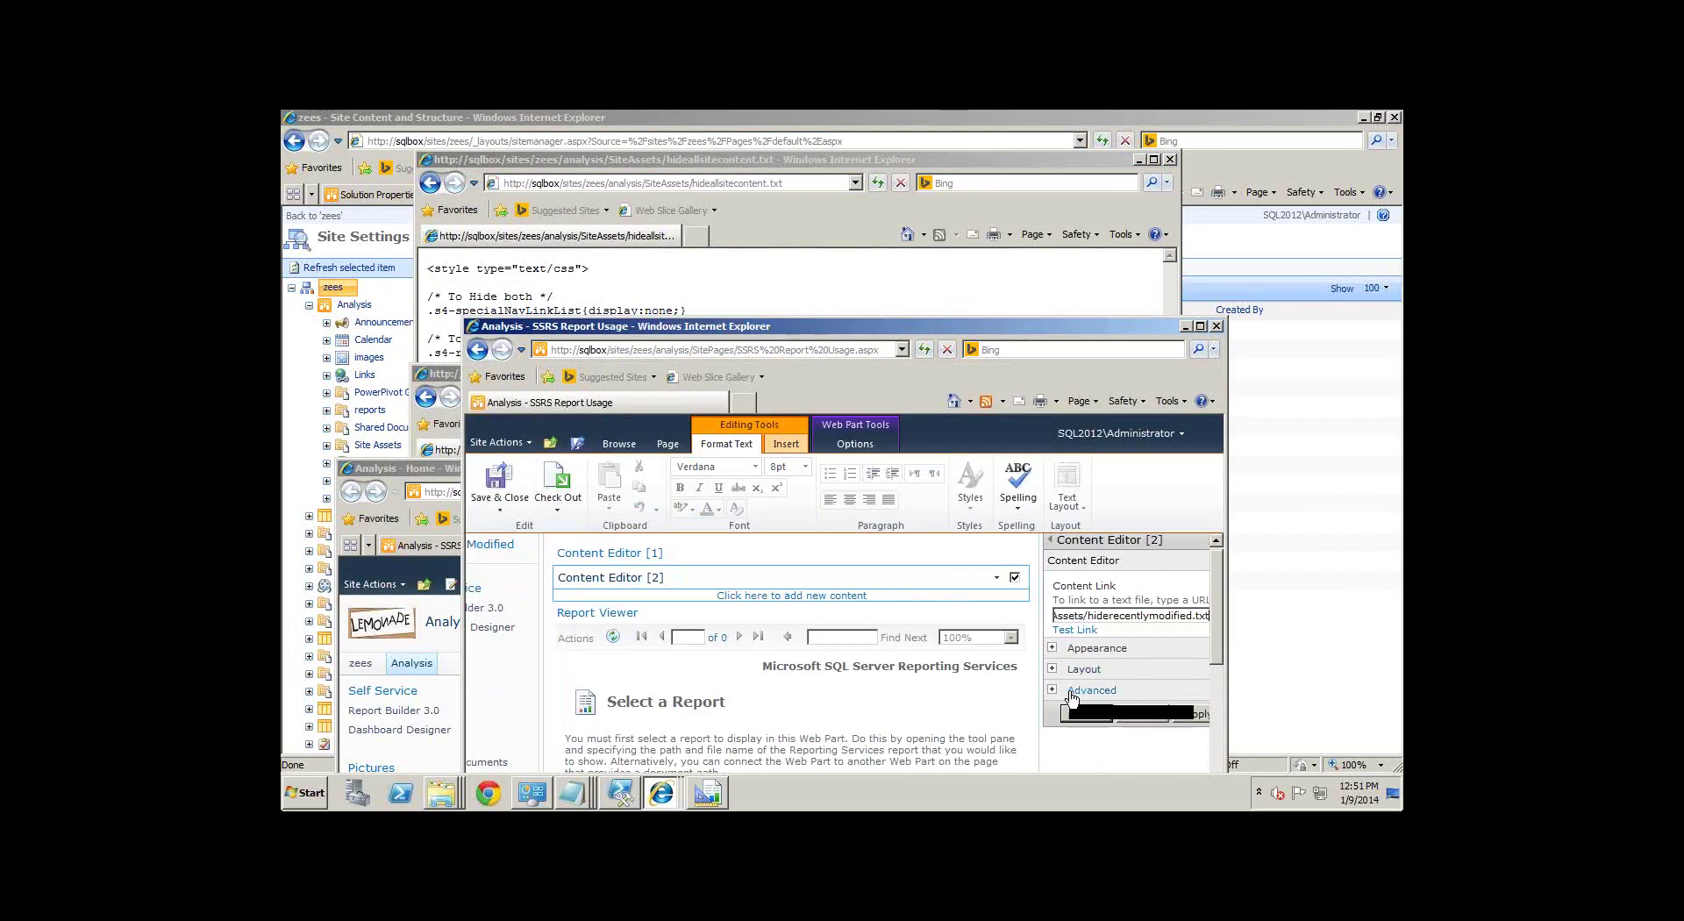
{"action": "left_click", "coordinate": [1085, 714]}
{"action": "left_click", "coordinate": [666, 444]}
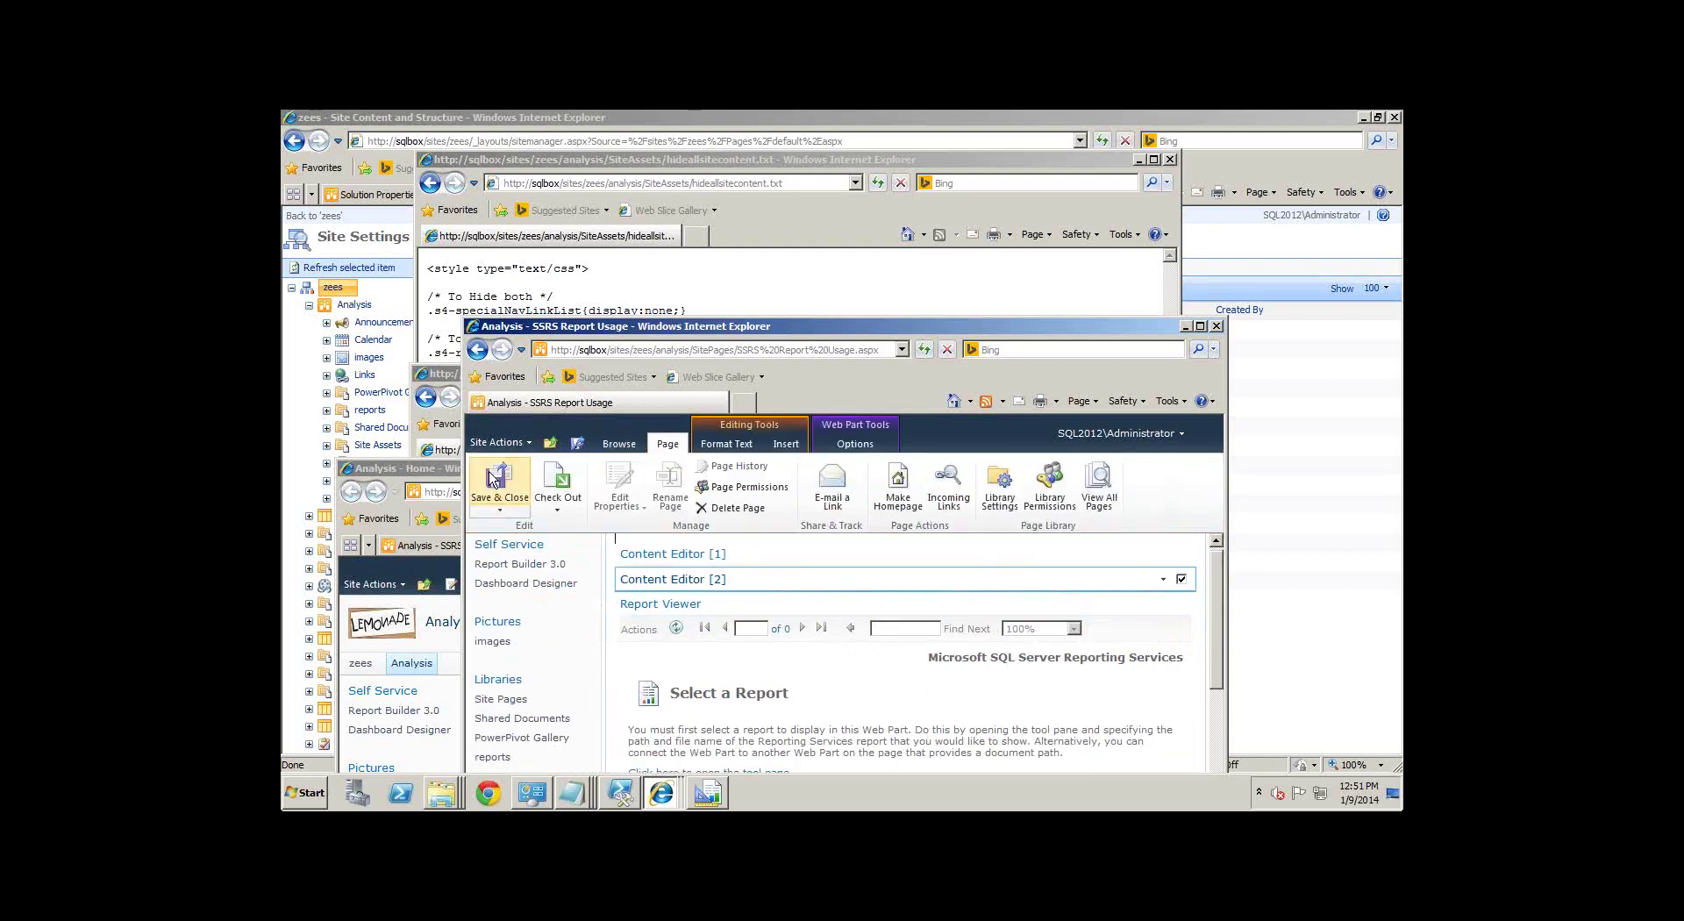
{"action": "left_click", "coordinate": [496, 480]}
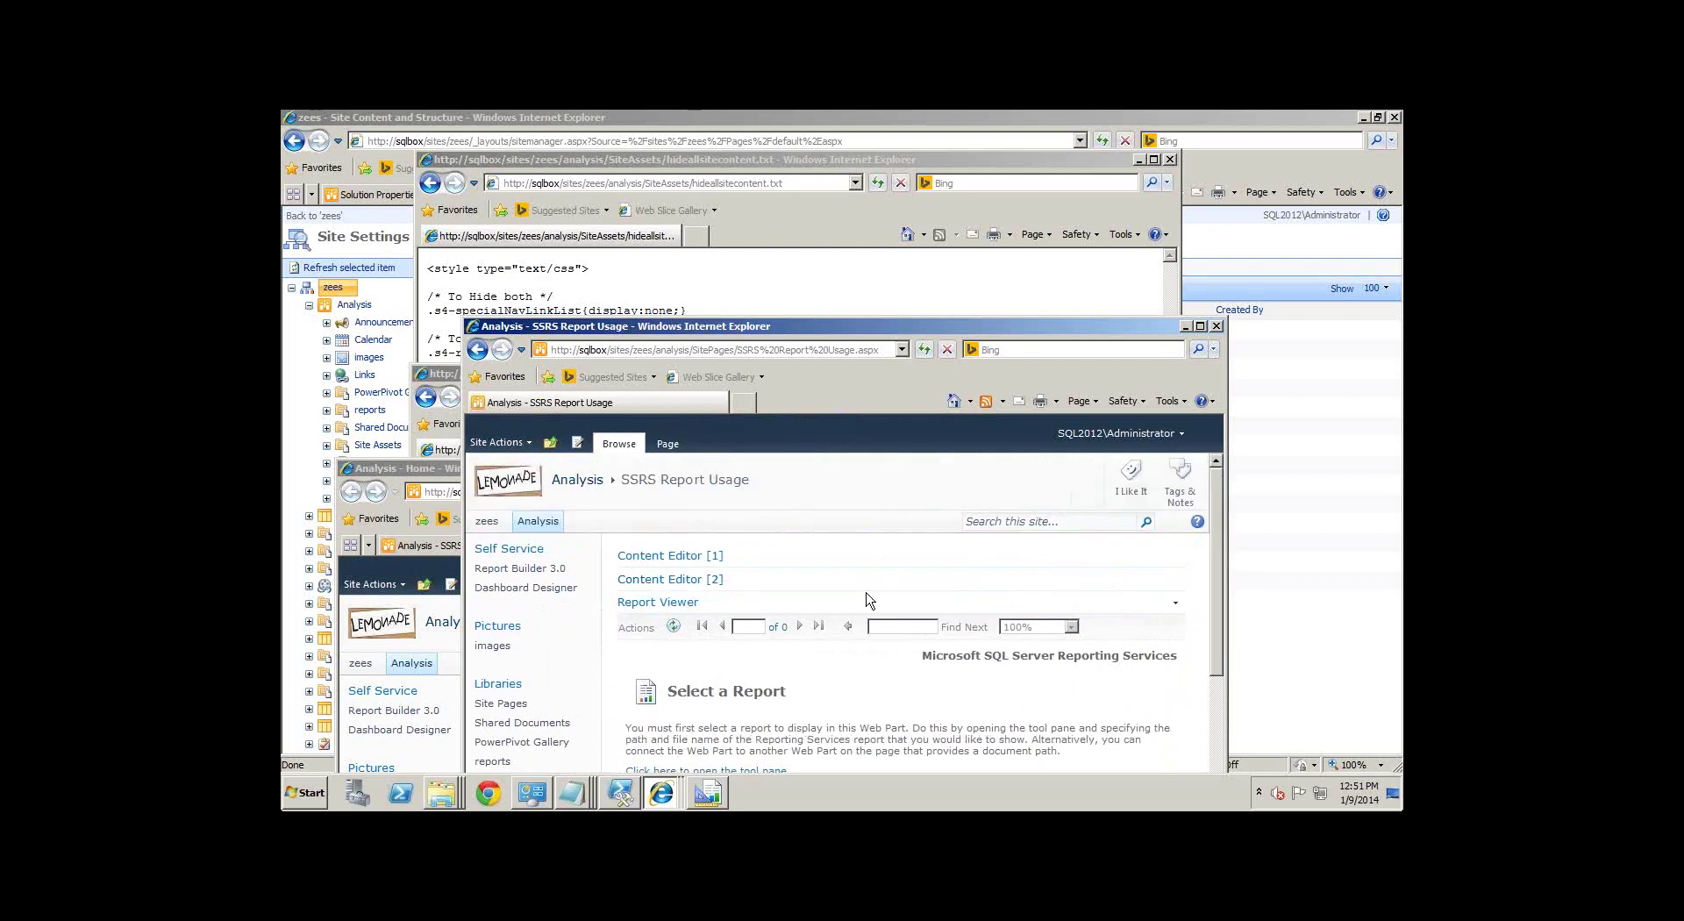
Step: Maximize the SSRS Report Usage page's window and open the Report Viewer web part's tool pane
{"action": "left_click", "coordinate": [666, 445]}
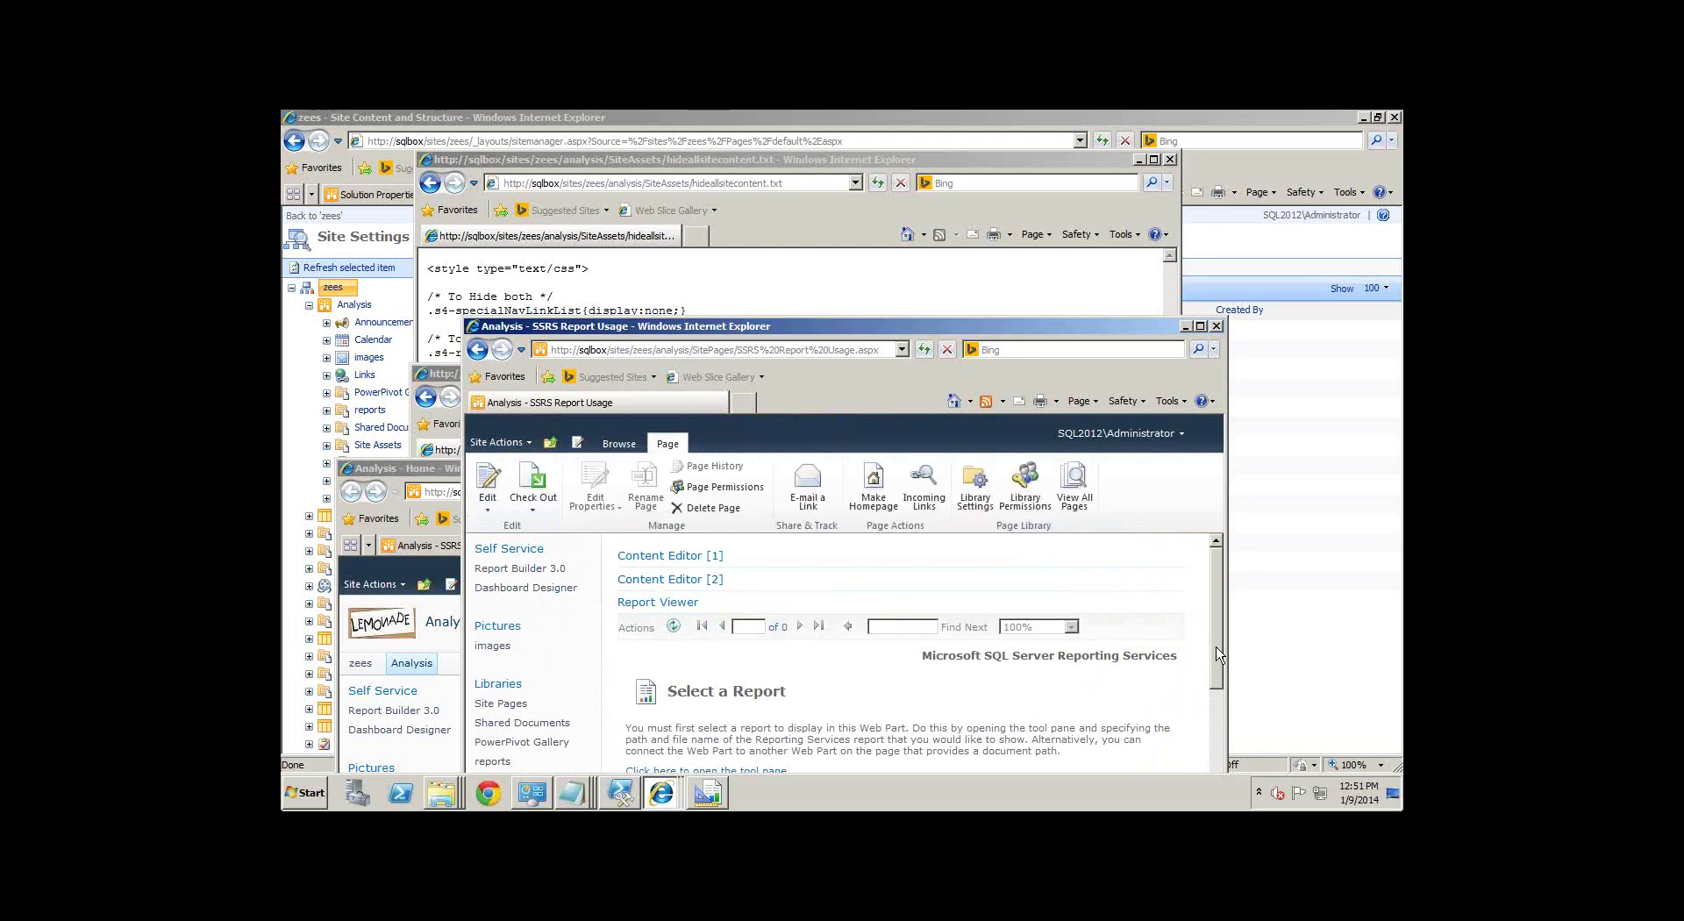
{"action": "mouse_move", "coordinate": [1217, 632]}
{"action": "left_mouse_down"}
{"action": "mouse_move", "coordinate": [1221, 682]}
{"action": "mouse_move", "coordinate": [1210, 601]}
{"action": "left_mouse_up"}
{"action": "left_click_drag", "start_coordinate": [1149, 336], "coordinate": [1050, 165]}
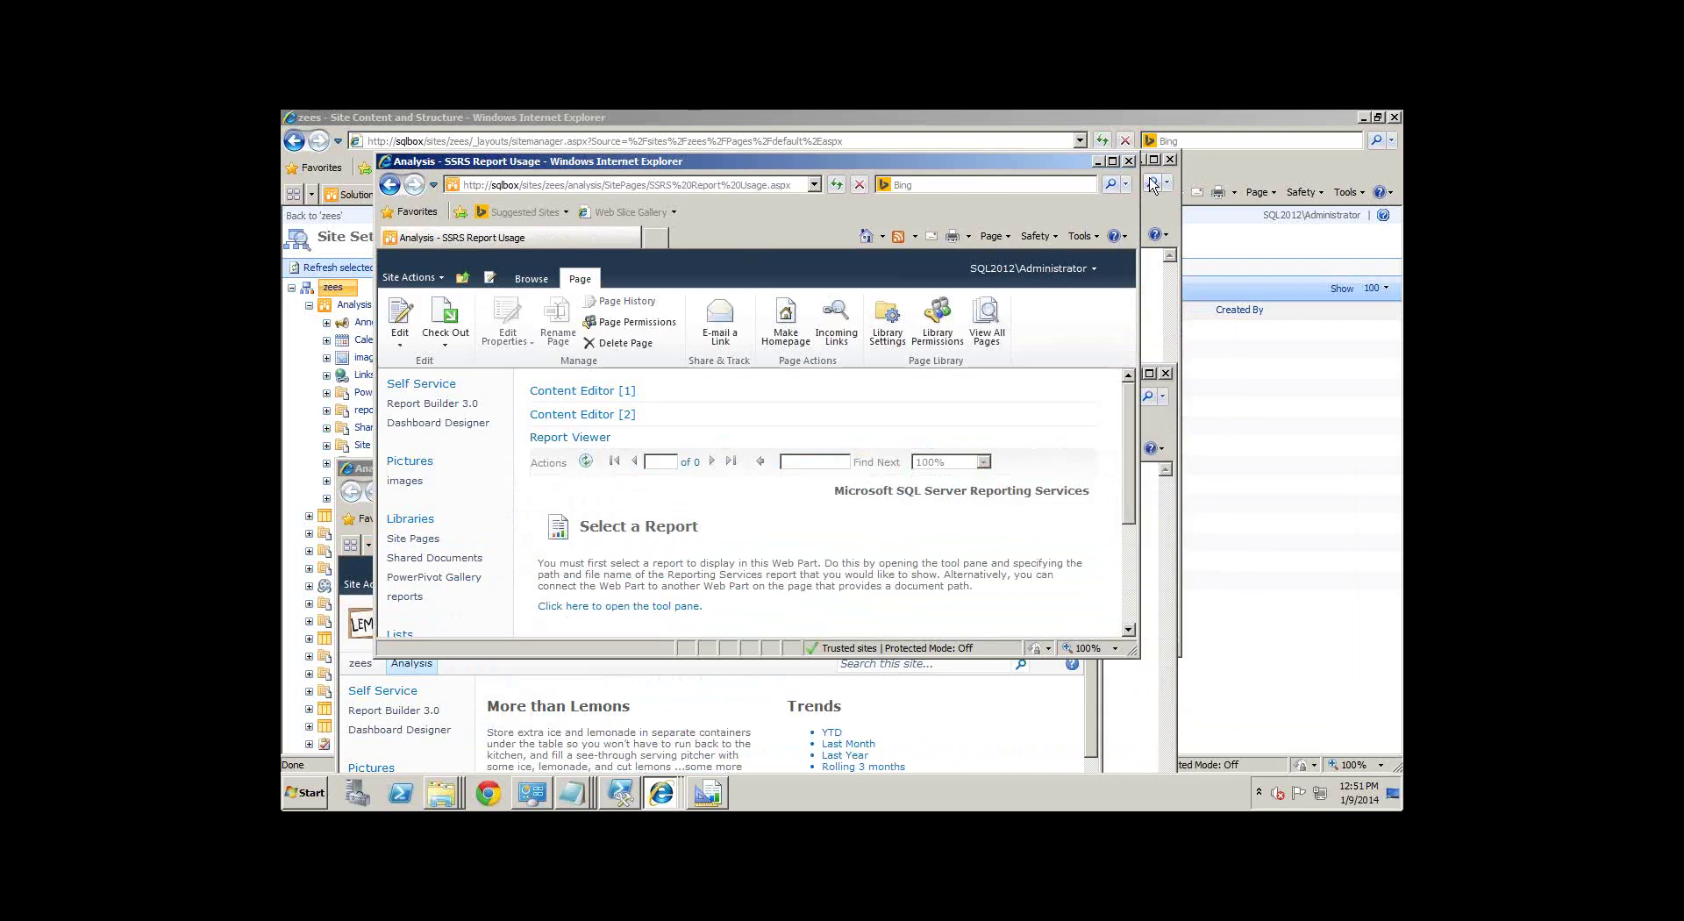
{"action": "key", "text": "super+Up"}
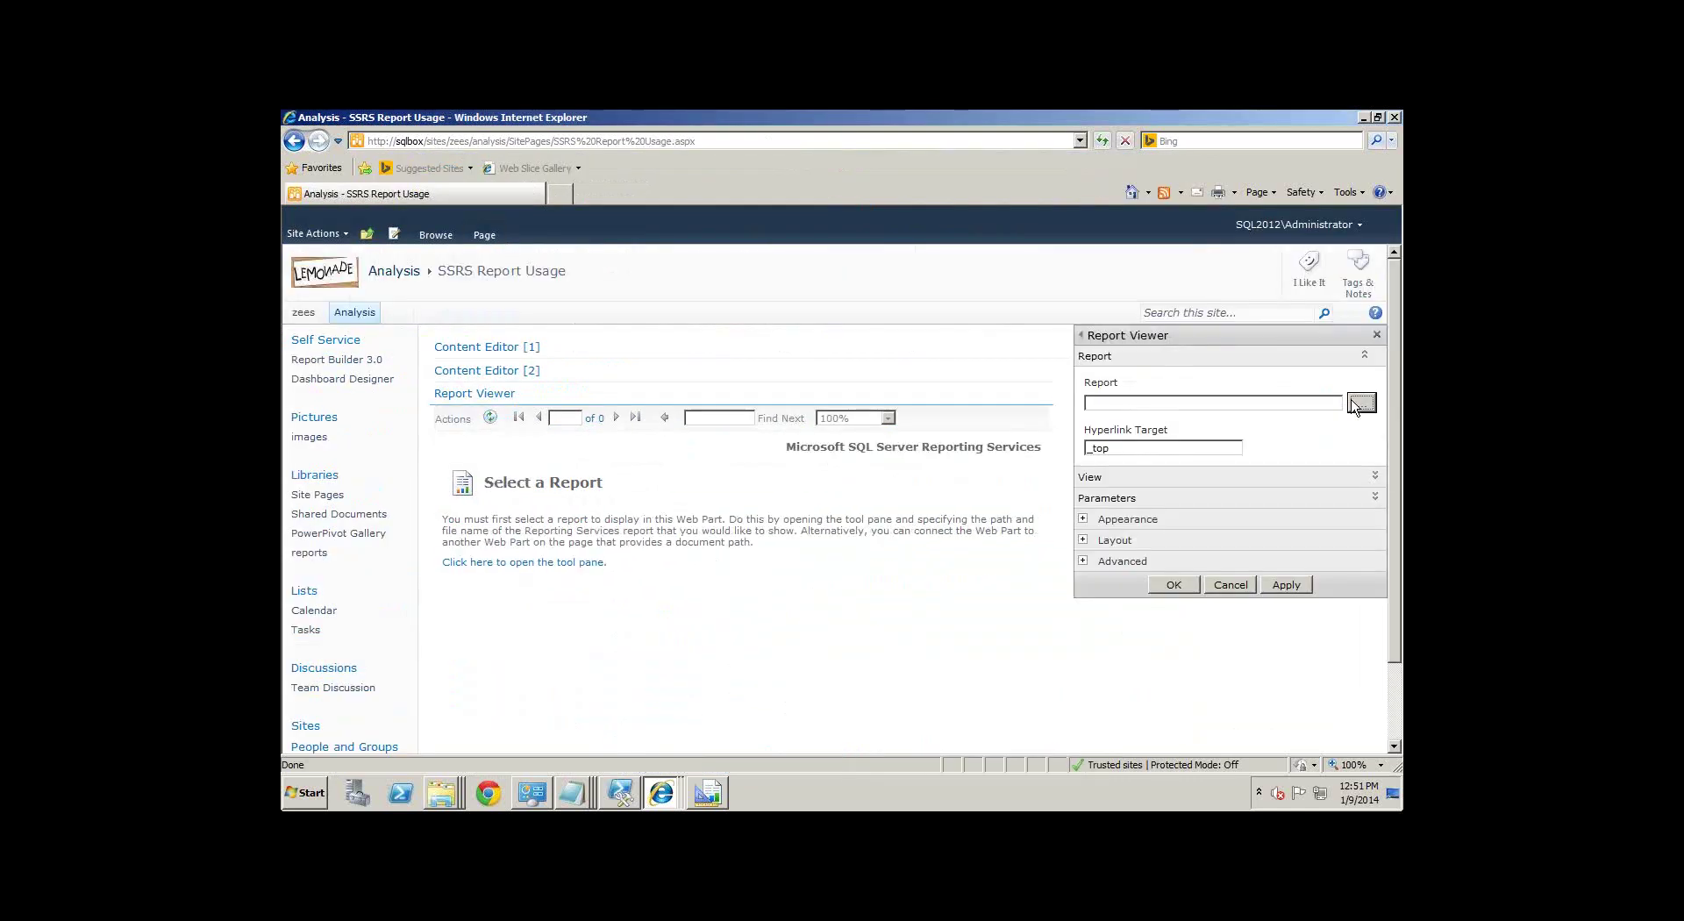
Step: Try to browse for a report to display in the Report Viewer web part
{"action": "left_click", "coordinate": [1355, 406]}
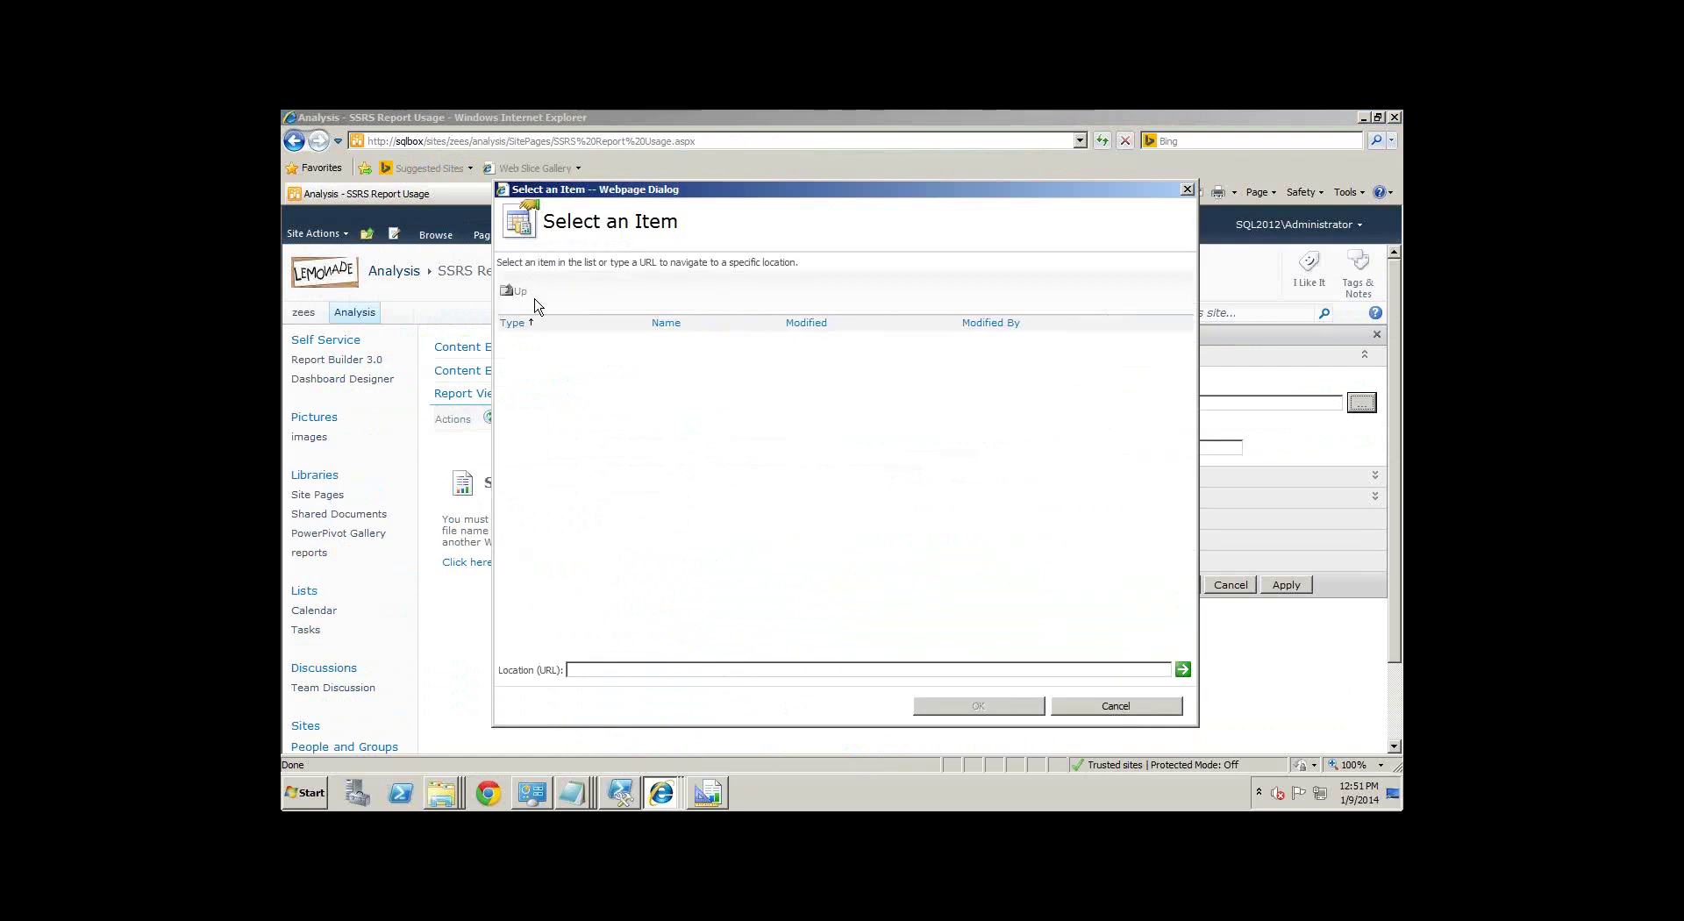
{"action": "left_click", "coordinate": [1115, 706]}
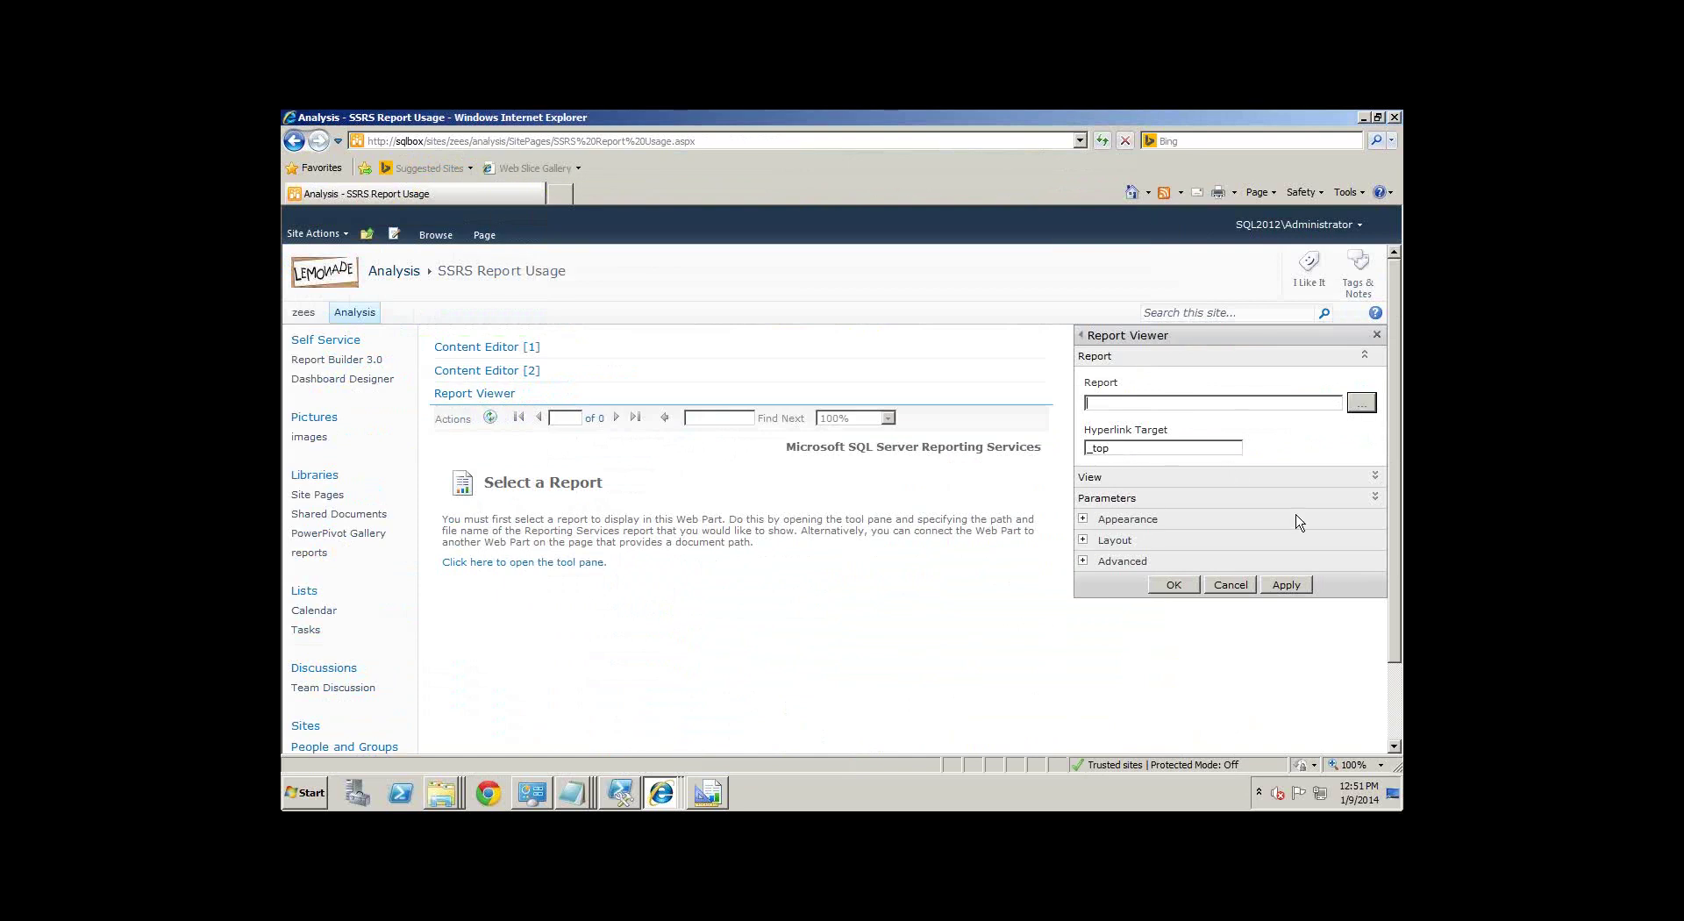
{"action": "left_click", "coordinate": [1359, 404]}
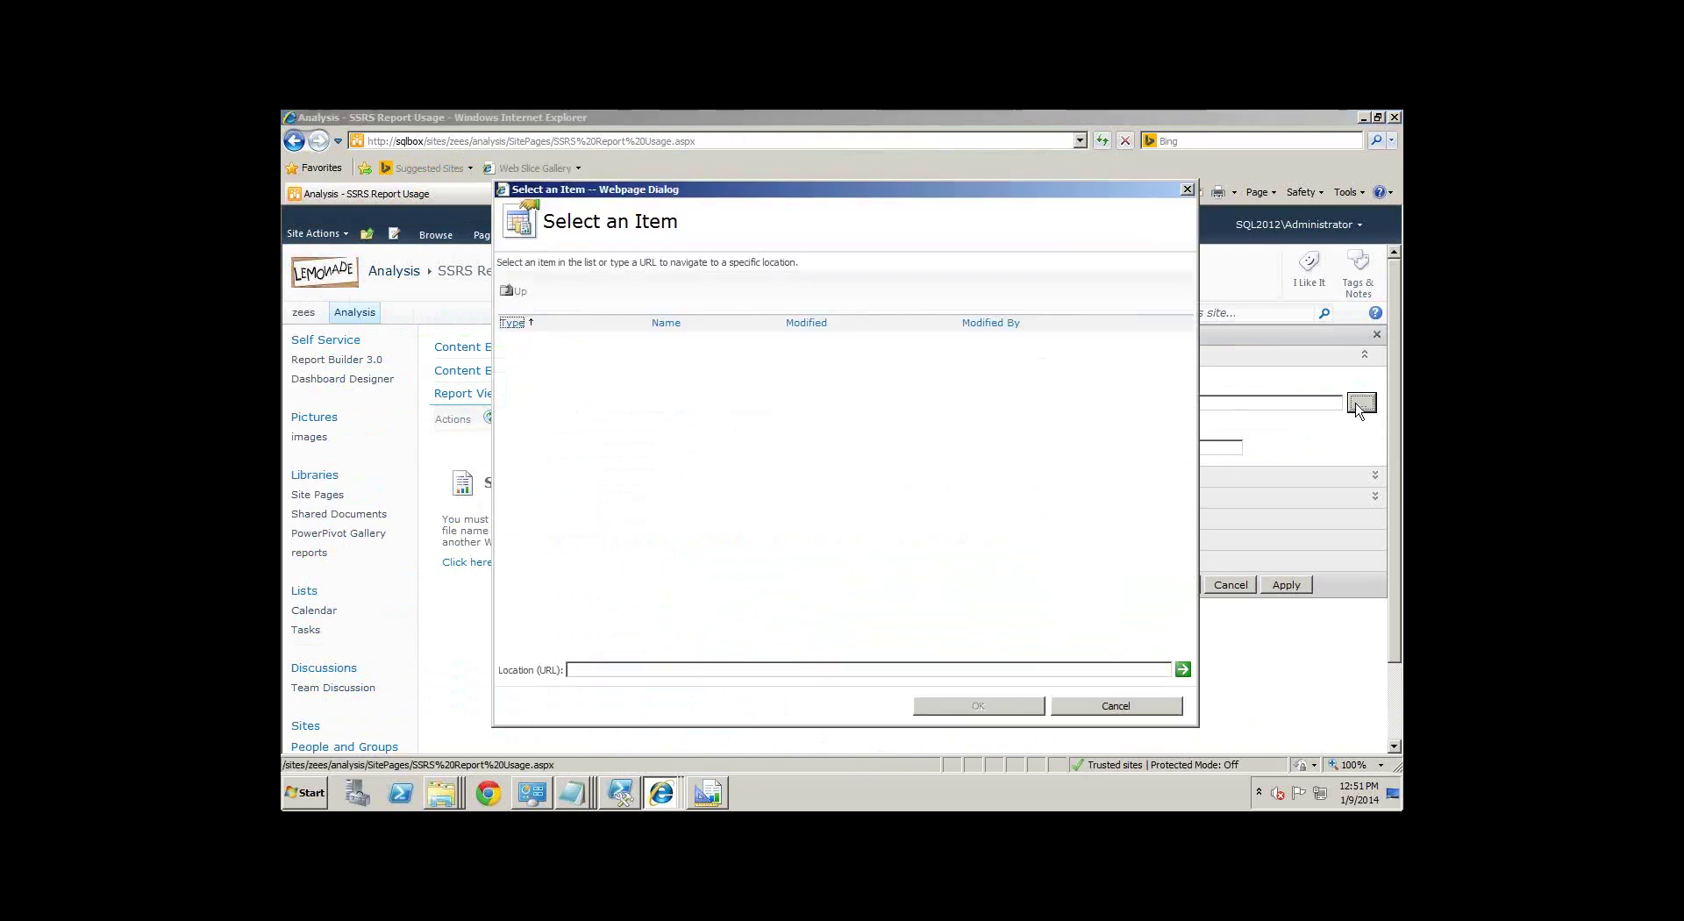
{"action": "left_click", "coordinate": [1114, 710]}
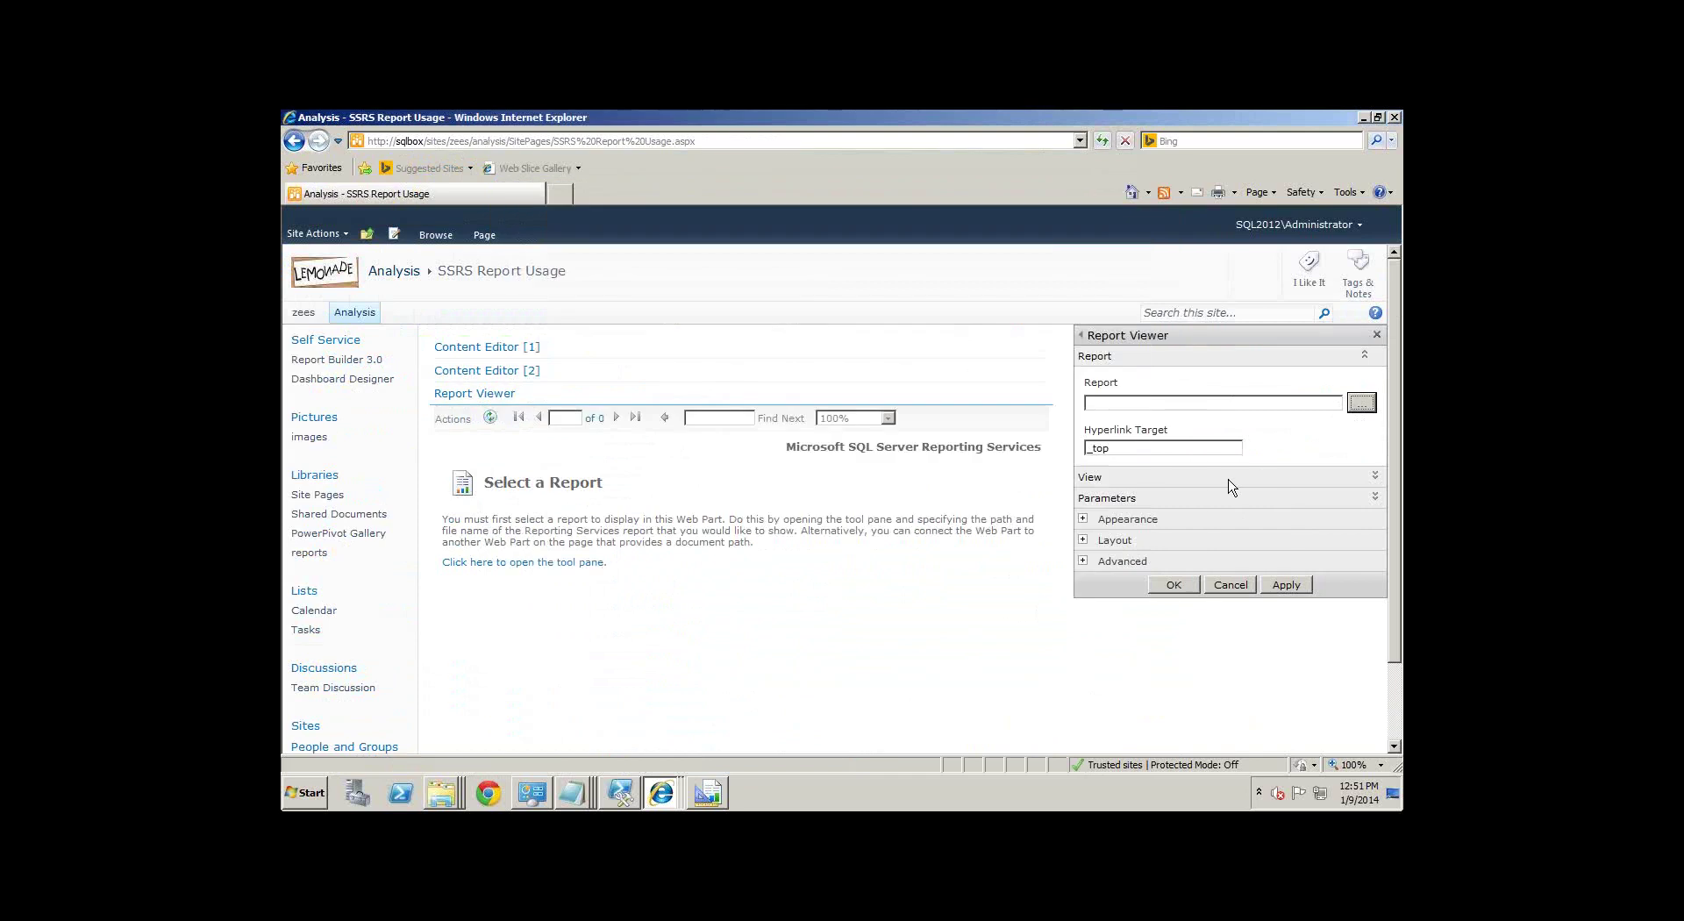
{"action": "left_click", "coordinate": [1362, 402]}
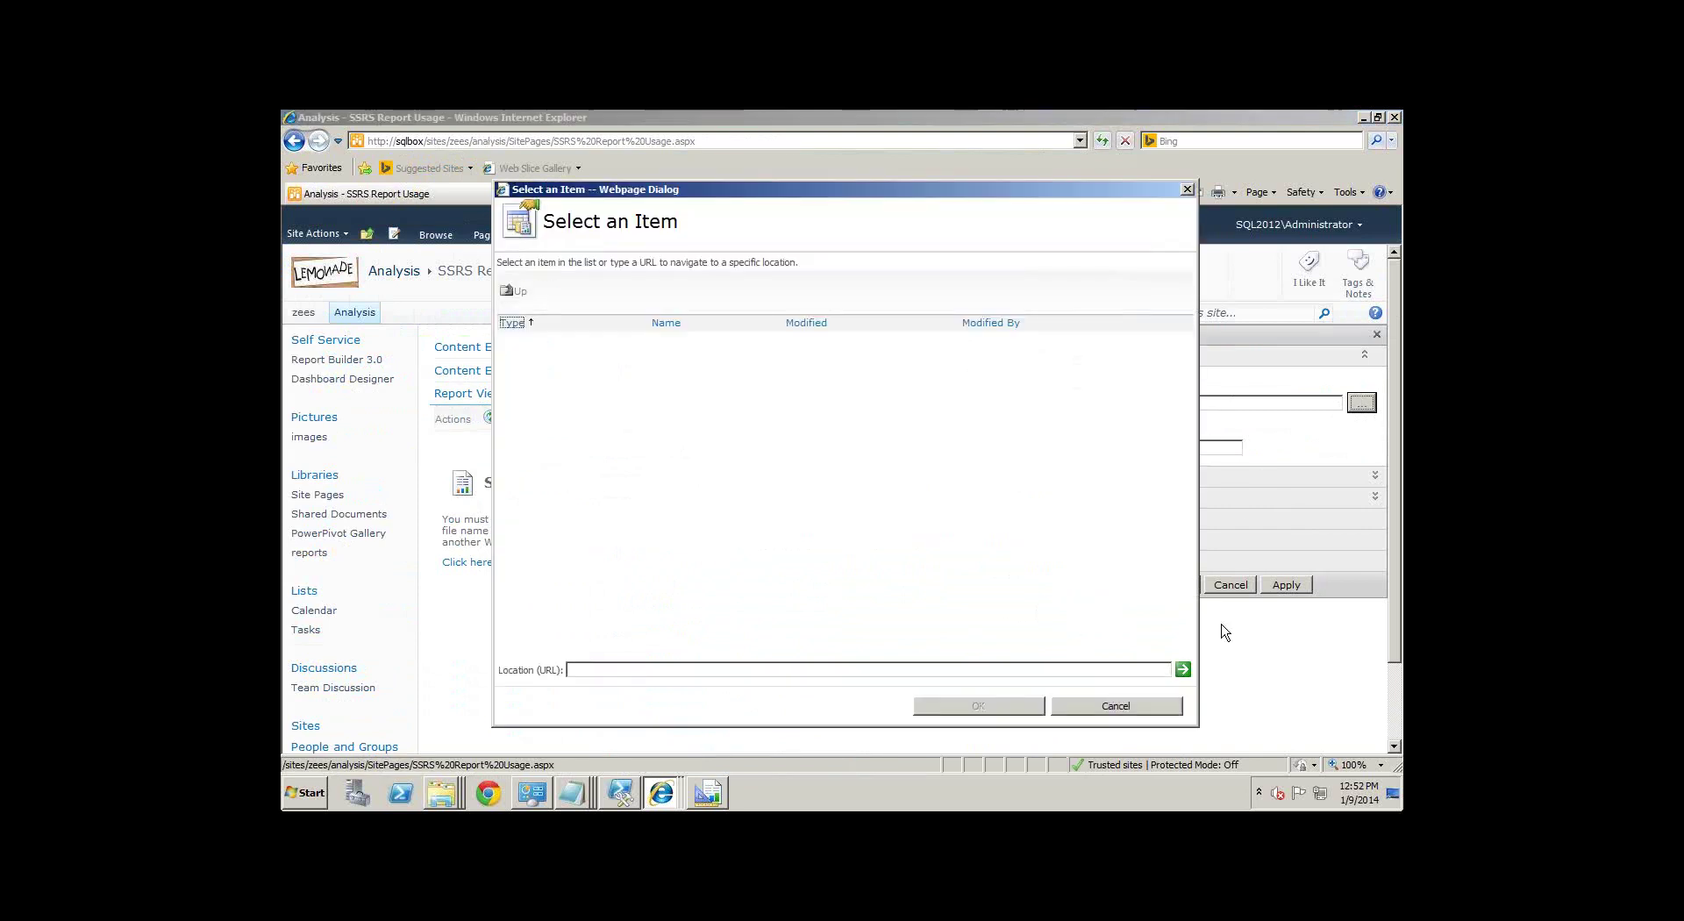
{"action": "left_click", "coordinate": [1118, 707]}
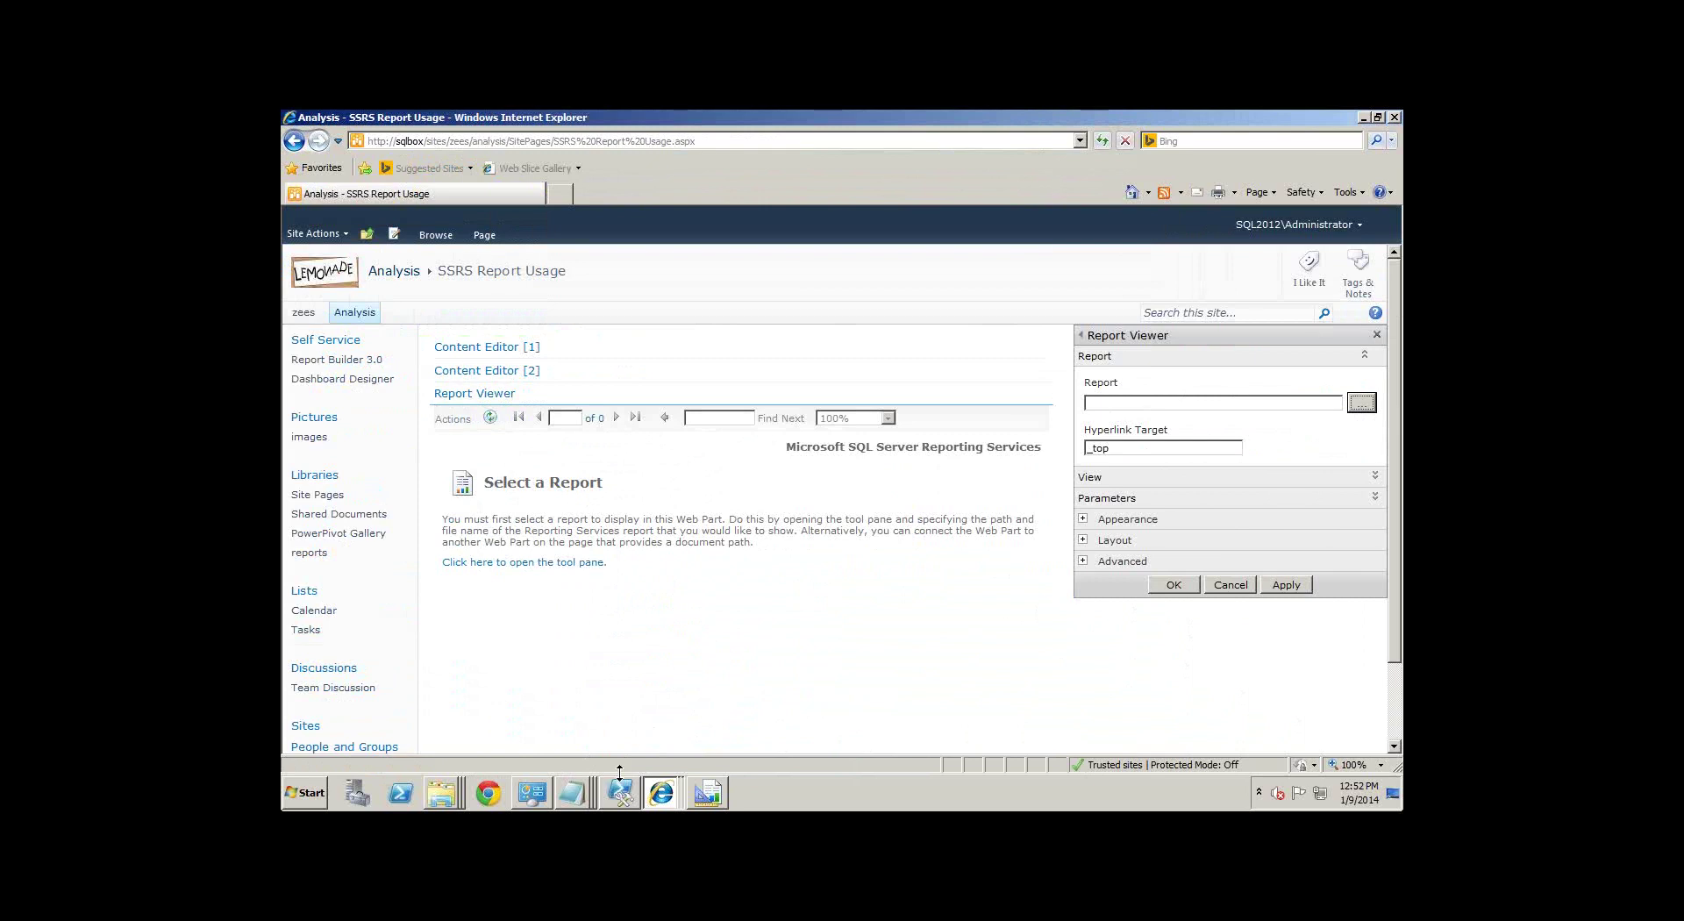
{"action": "left_click", "coordinate": [661, 793]}
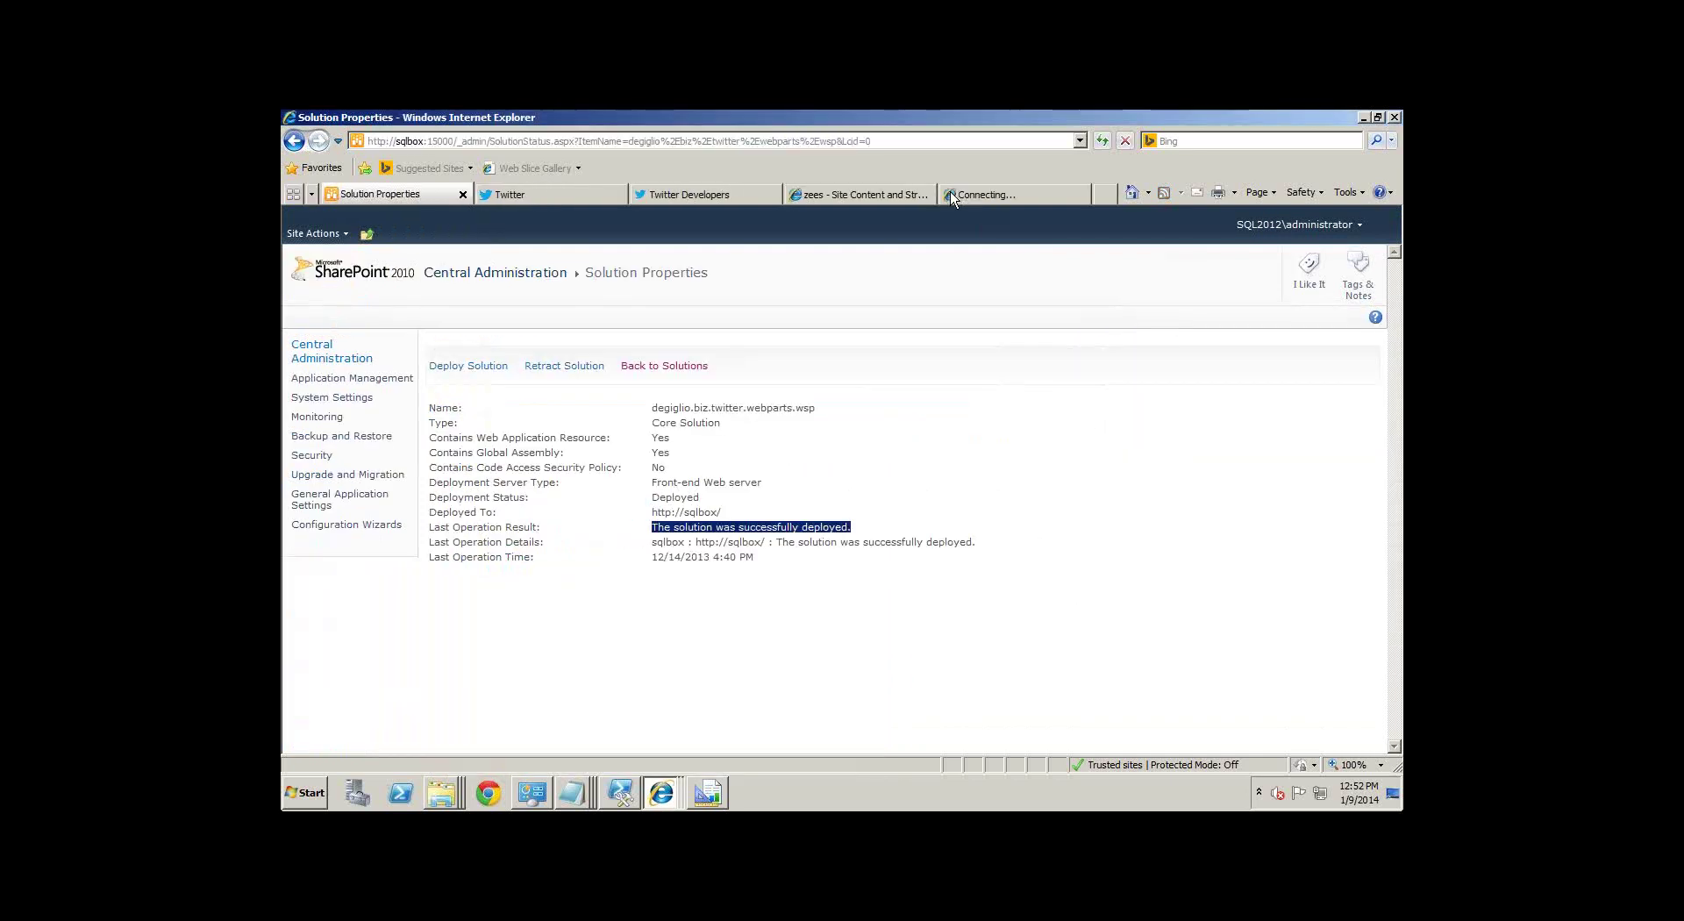
{"action": "type", "text": "sql"}
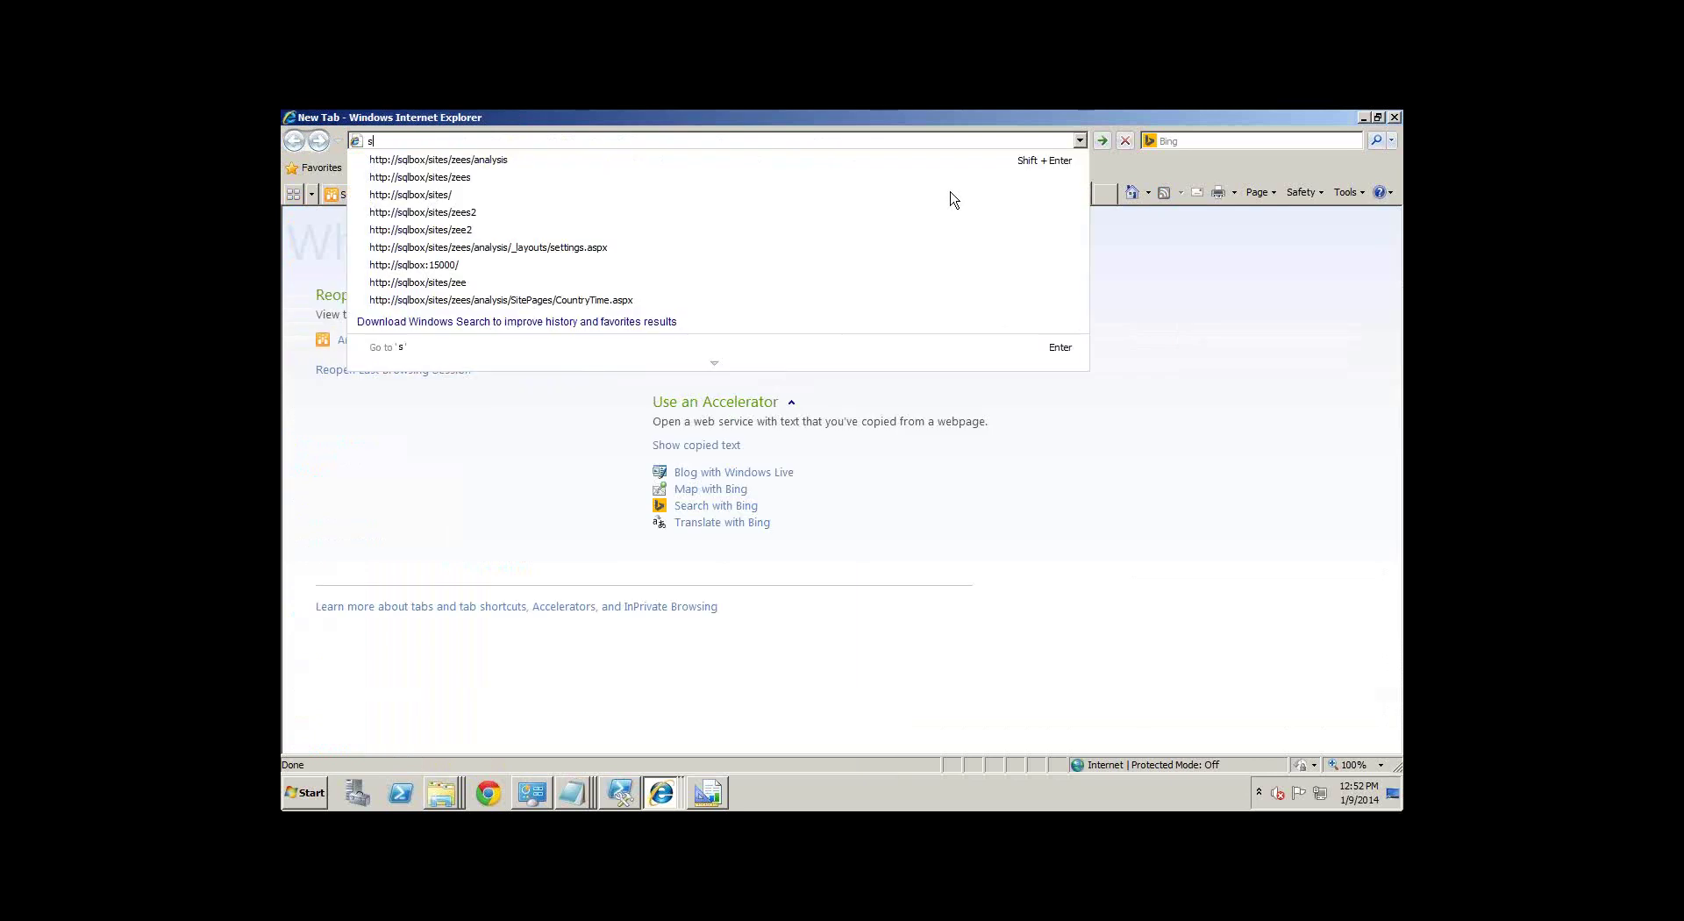
{"action": "key", "text": "Down"}
{"action": "key", "text": "Down"}
{"action": "key", "text": "Down"}
{"action": "key", "text": "Down"}
{"action": "key", "text": "Down"}
{"action": "key", "text": "Down"}
{"action": "key", "text": "Down"}
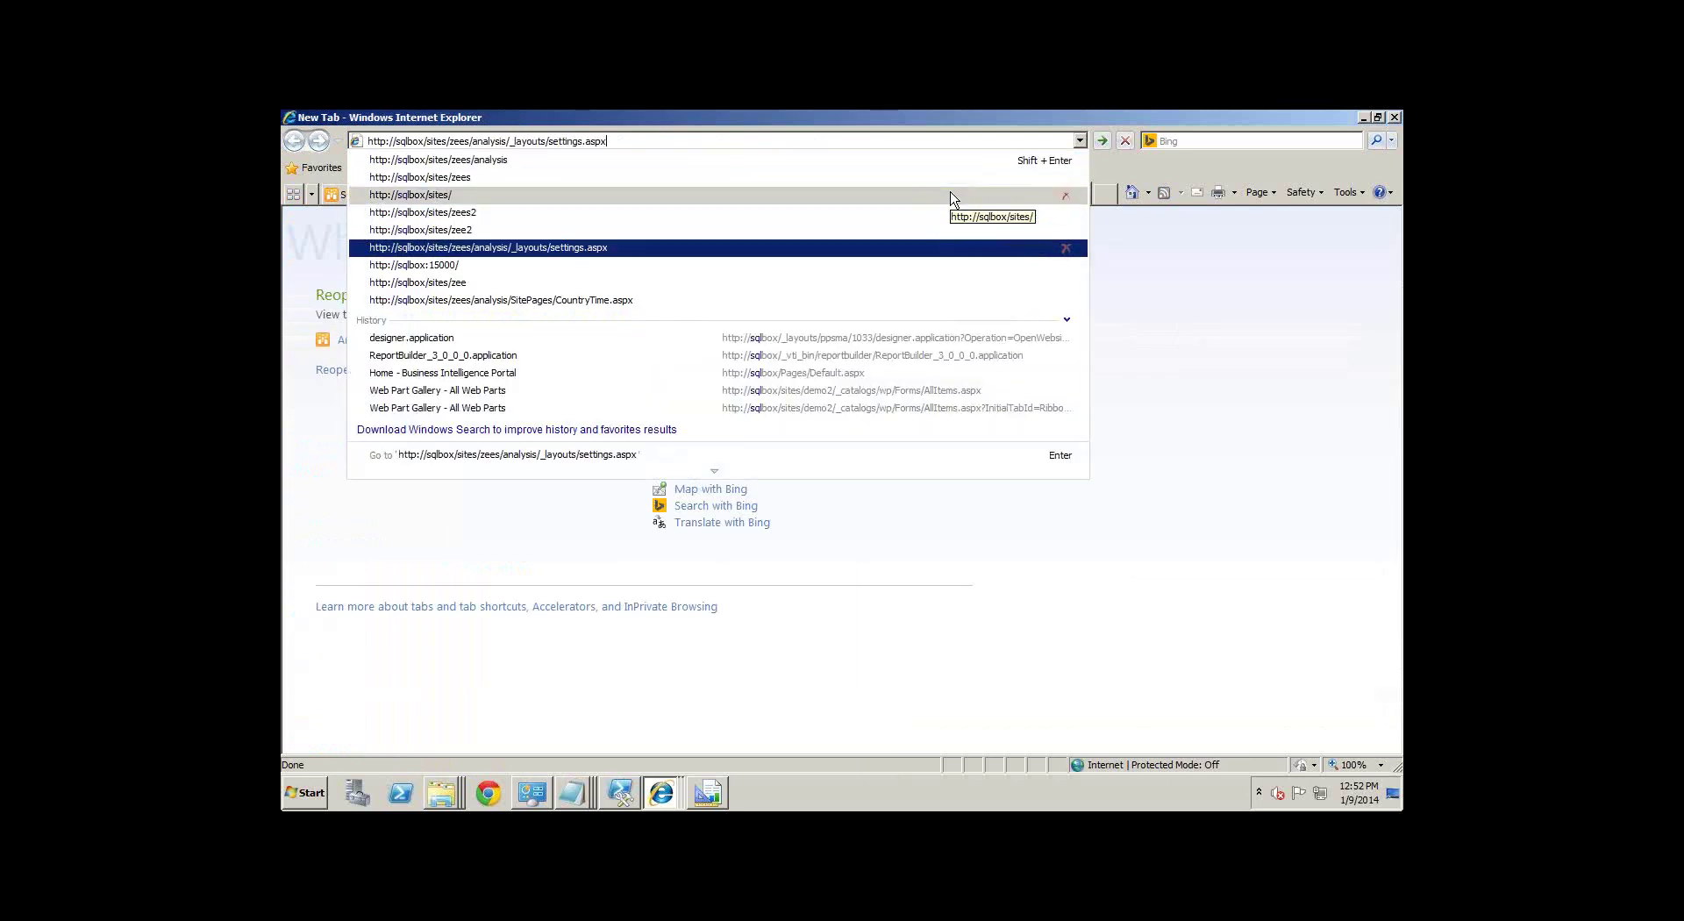
{"action": "key", "text": "Return"}
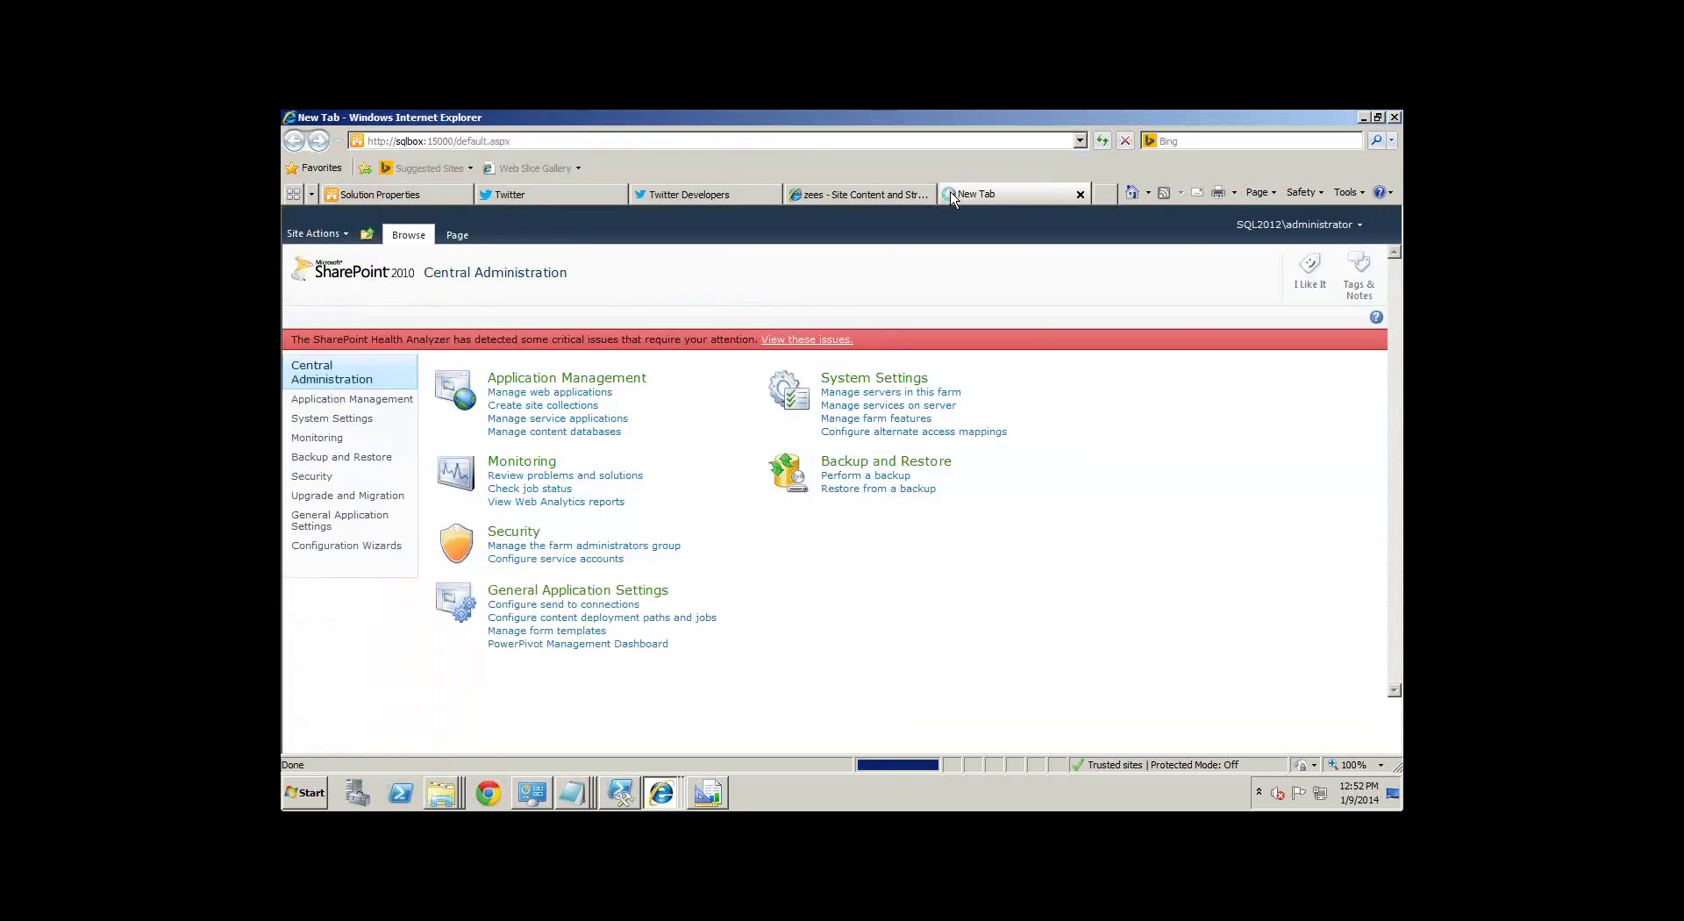
{"action": "left_click", "coordinate": [863, 383]}
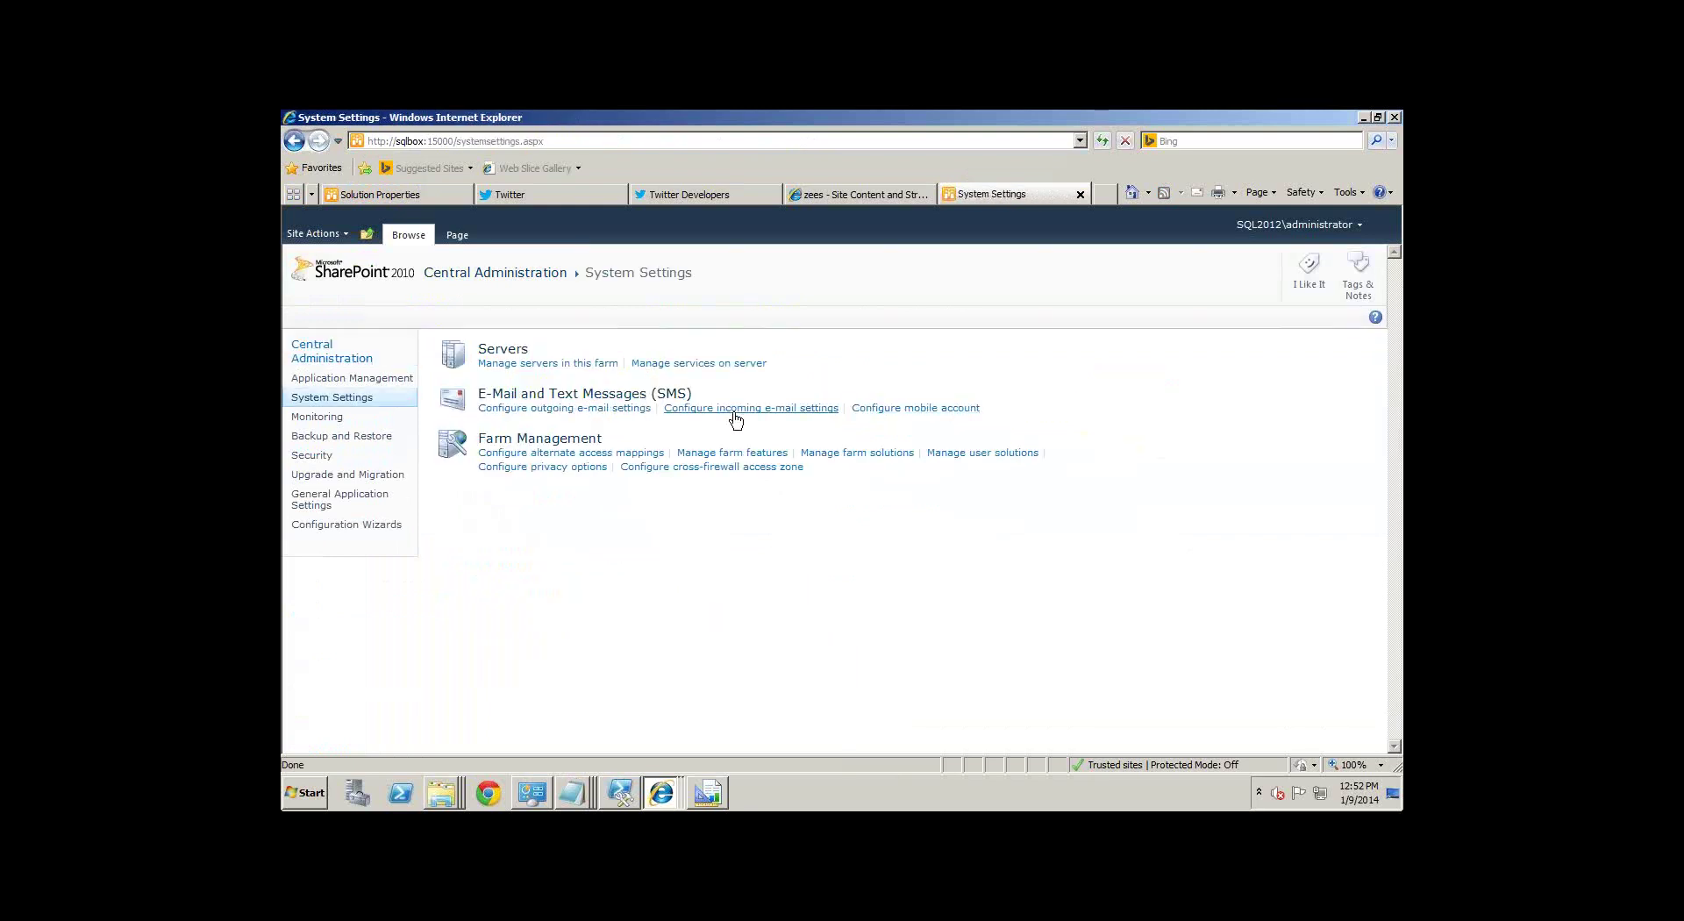
{"action": "left_click", "coordinate": [654, 363]}
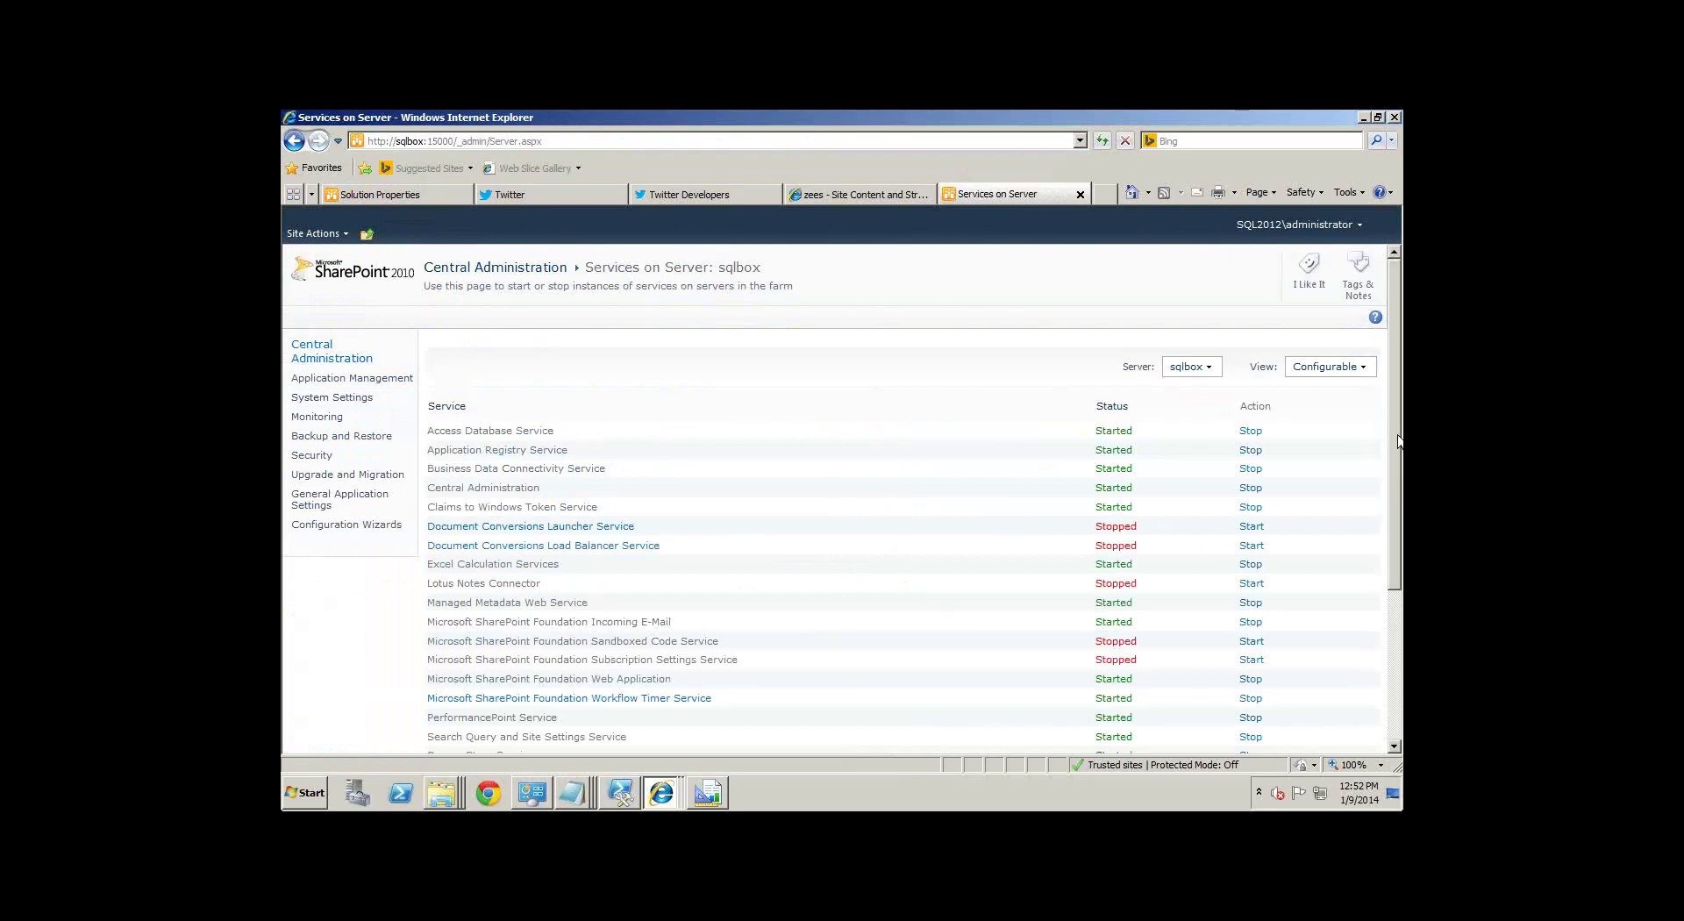
Step: Stop the SQL Server Reporting Services Service on sqlbox and start it again
{"action": "scroll", "coordinate": [1397, 454], "scroll_direction": "down", "scroll_amount": 1}
{"action": "left_click_drag", "start_coordinate": [1397, 454], "coordinate": [1400, 543]}
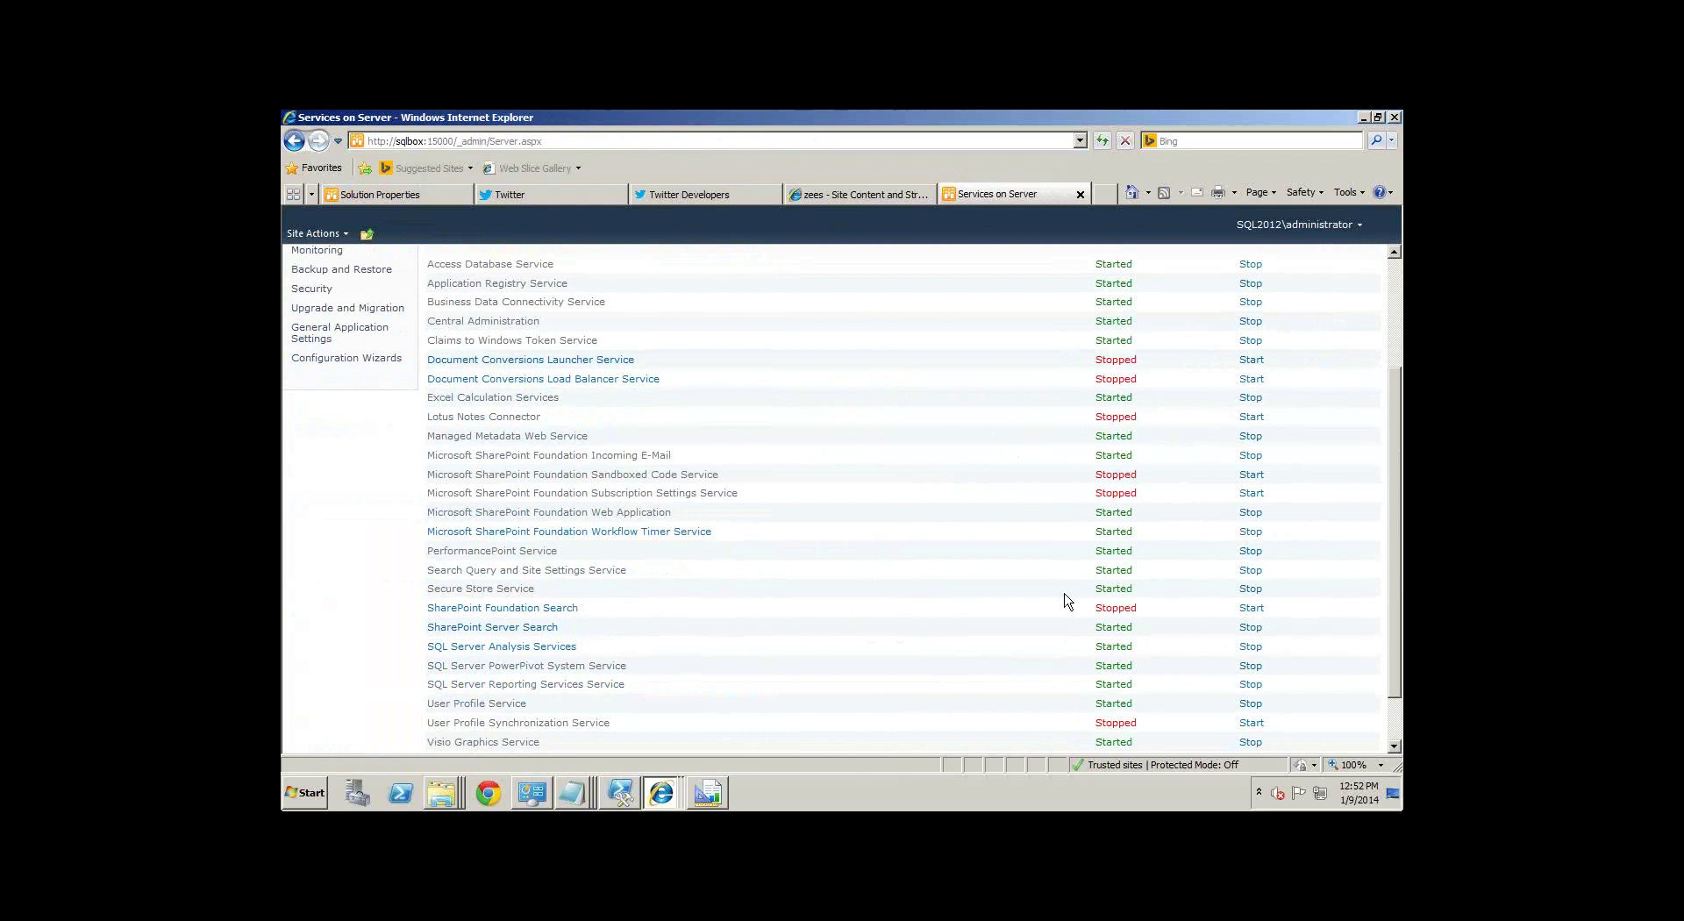
{"action": "left_click", "coordinate": [1244, 688]}
{"action": "left_click", "coordinate": [895, 500]}
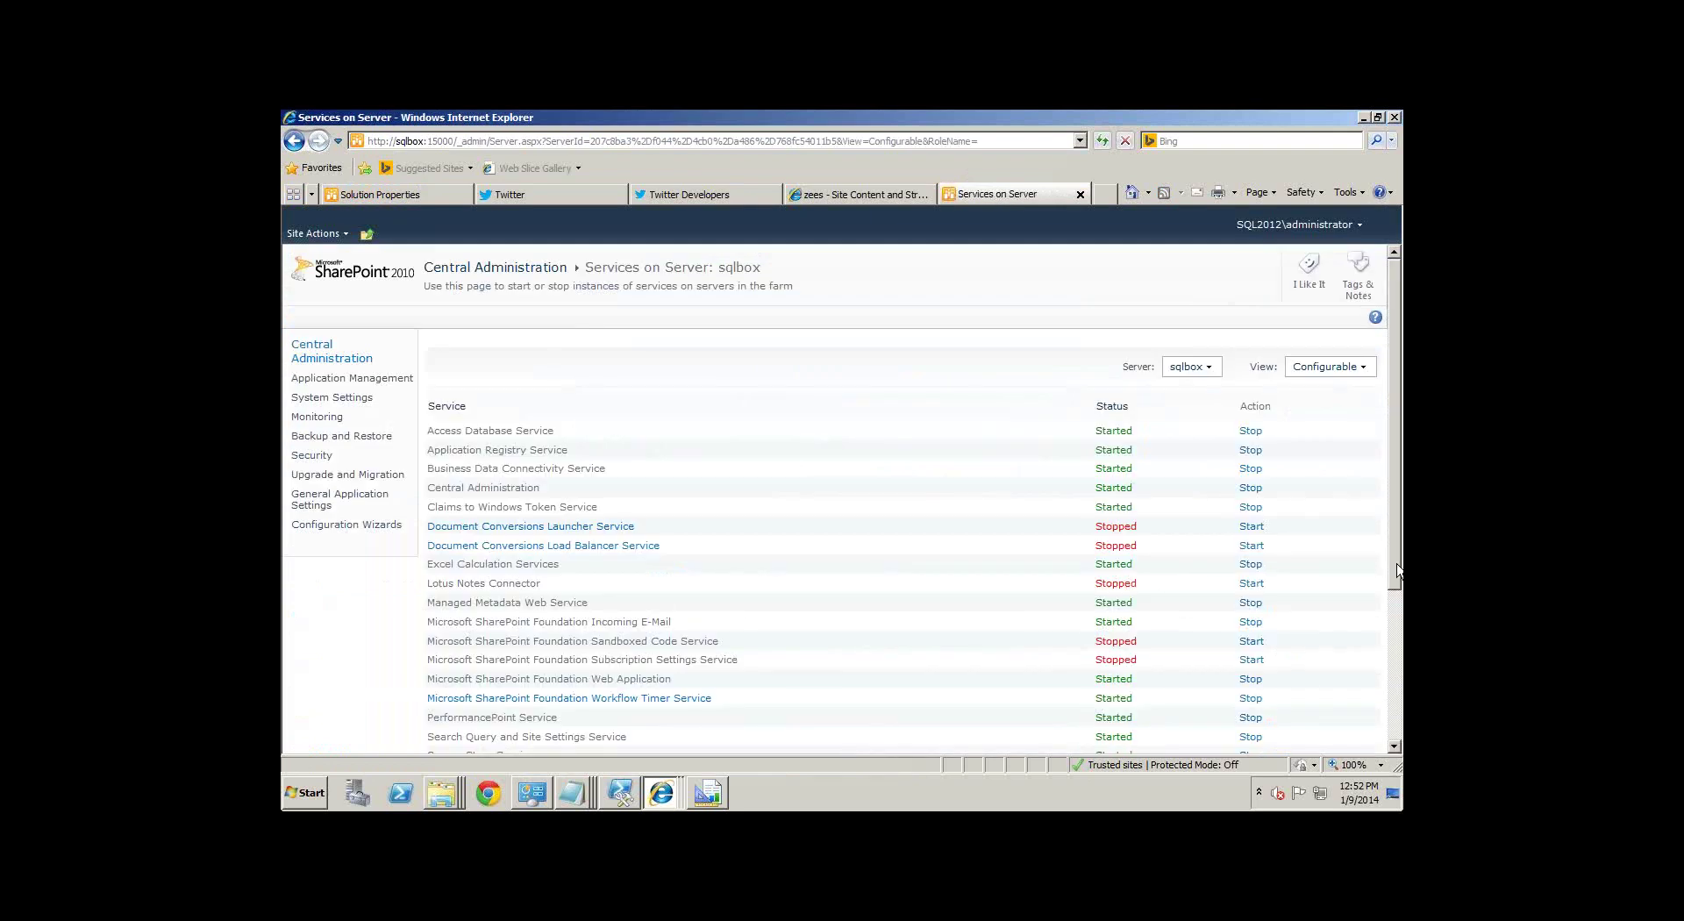
{"action": "left_click_drag", "start_coordinate": [1398, 570], "coordinate": [1400, 693]}
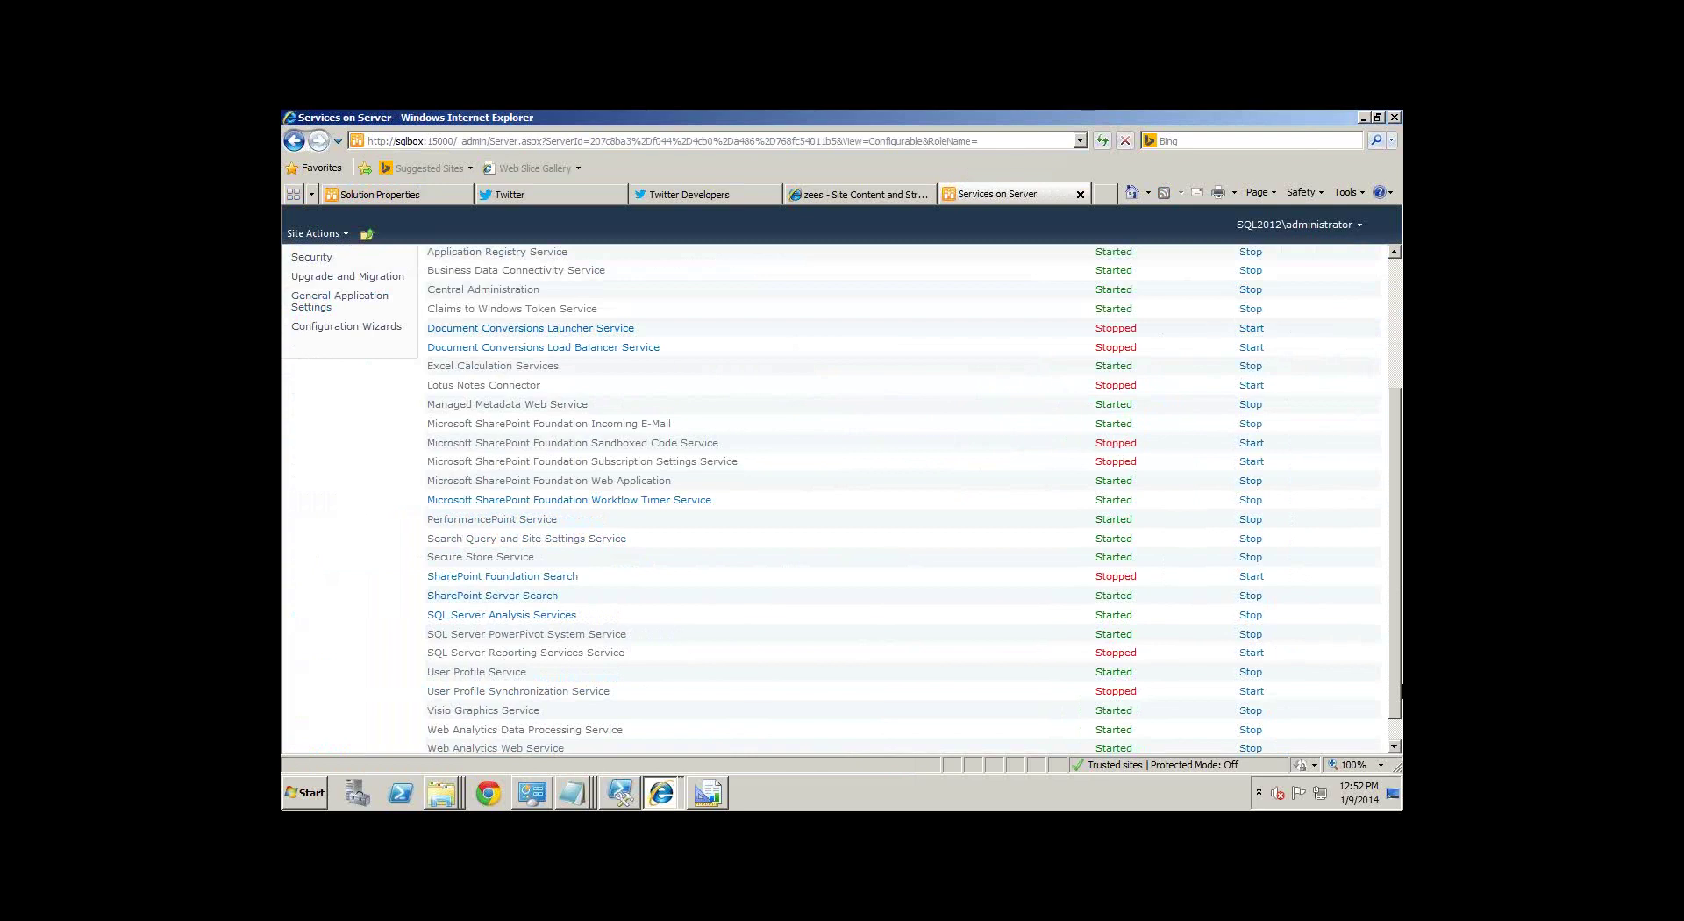
{"action": "left_click", "coordinate": [1258, 650]}
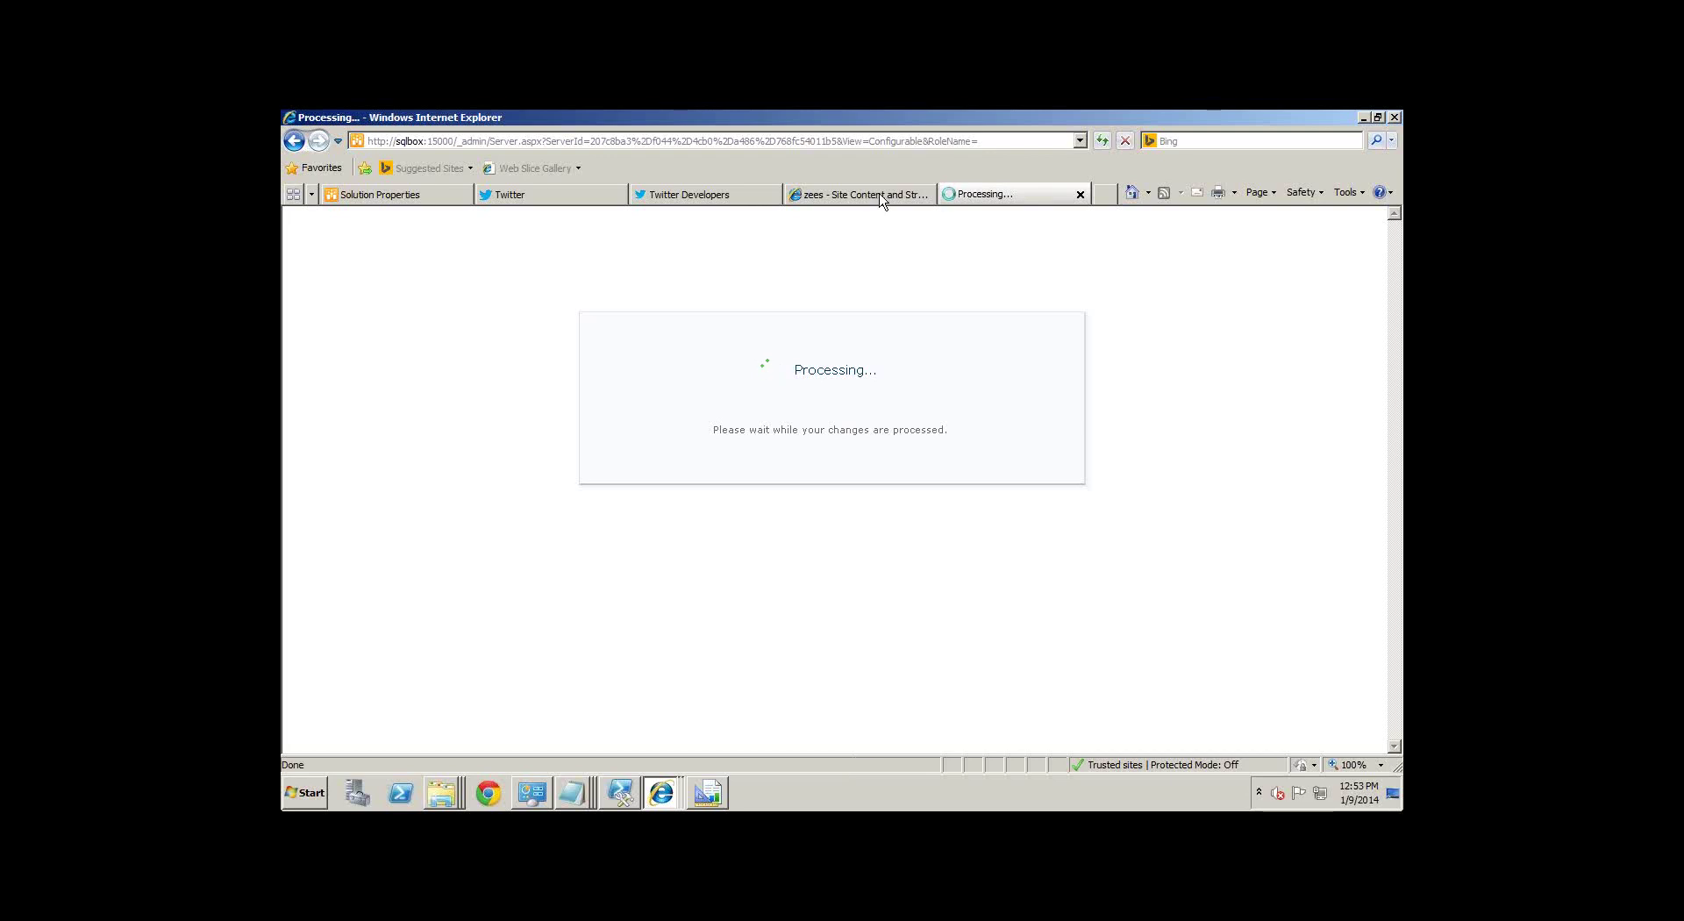
{"action": "left_click", "coordinate": [881, 200]}
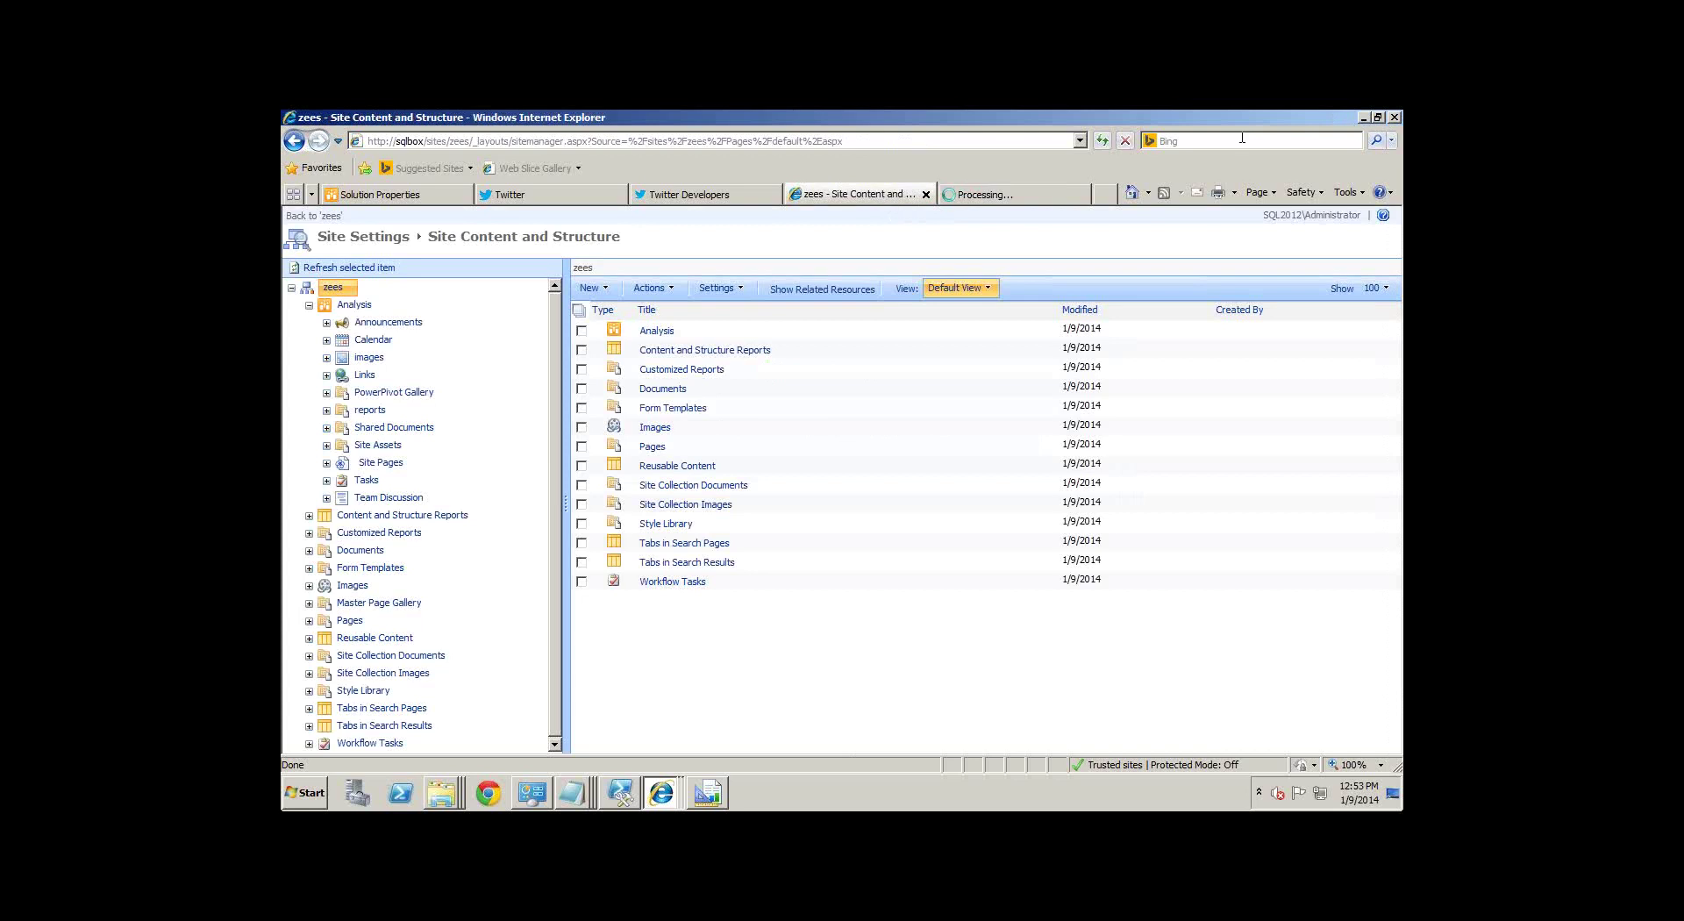
{"action": "left_click", "coordinate": [987, 196]}
{"action": "left_click", "coordinate": [906, 202]}
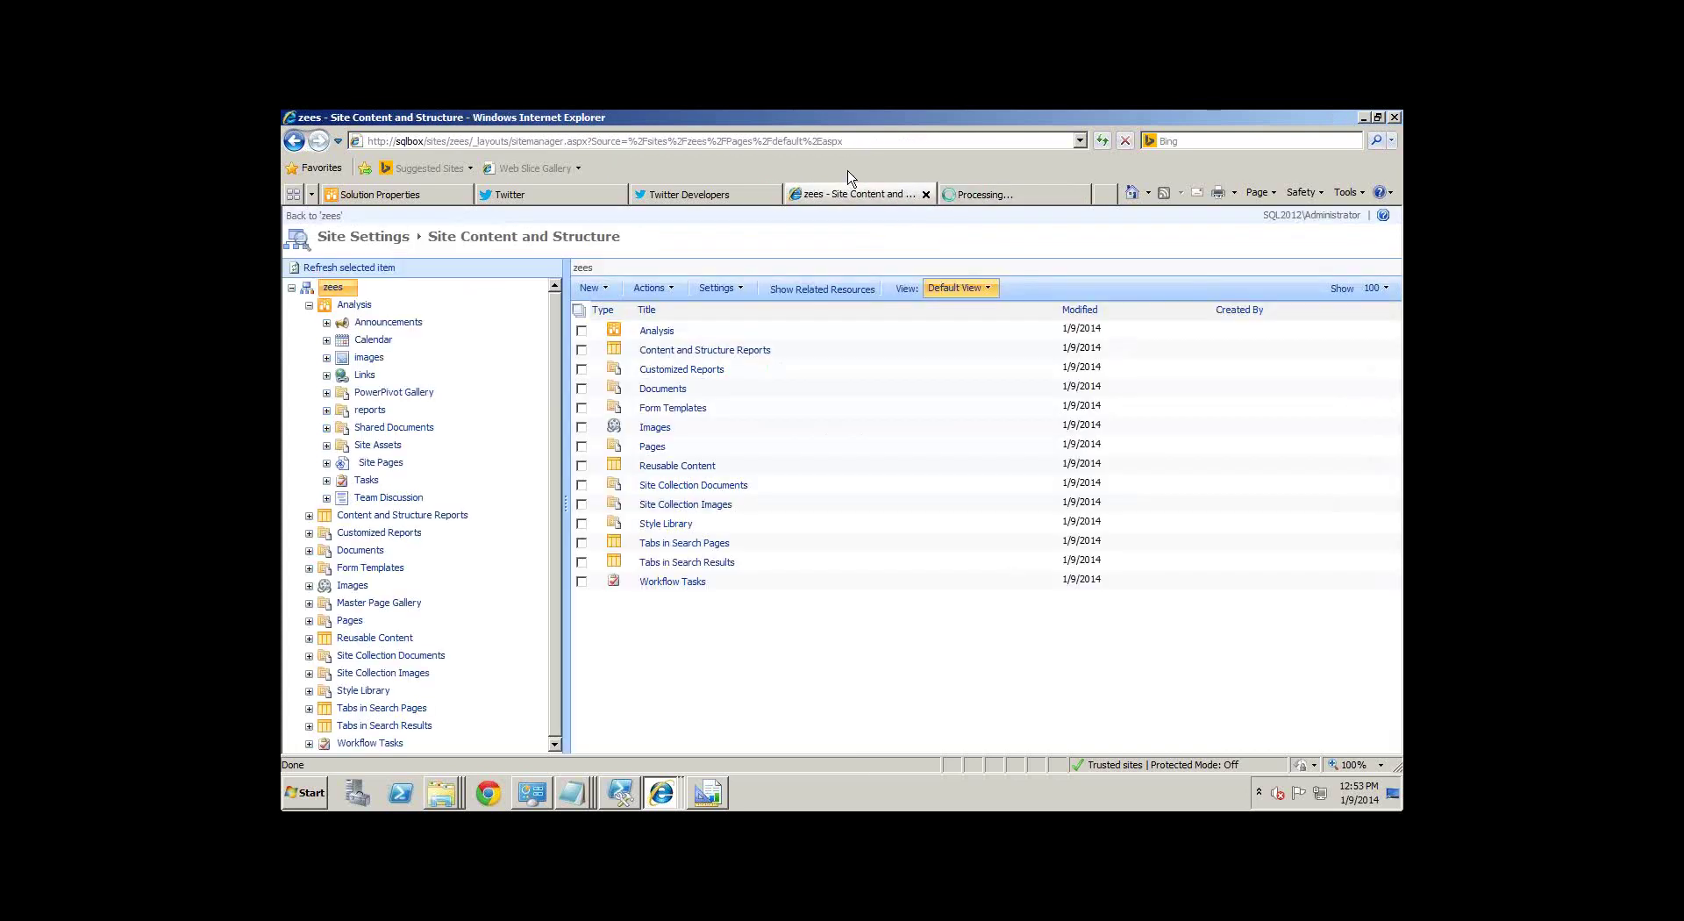
{"action": "left_click", "coordinate": [787, 140]}
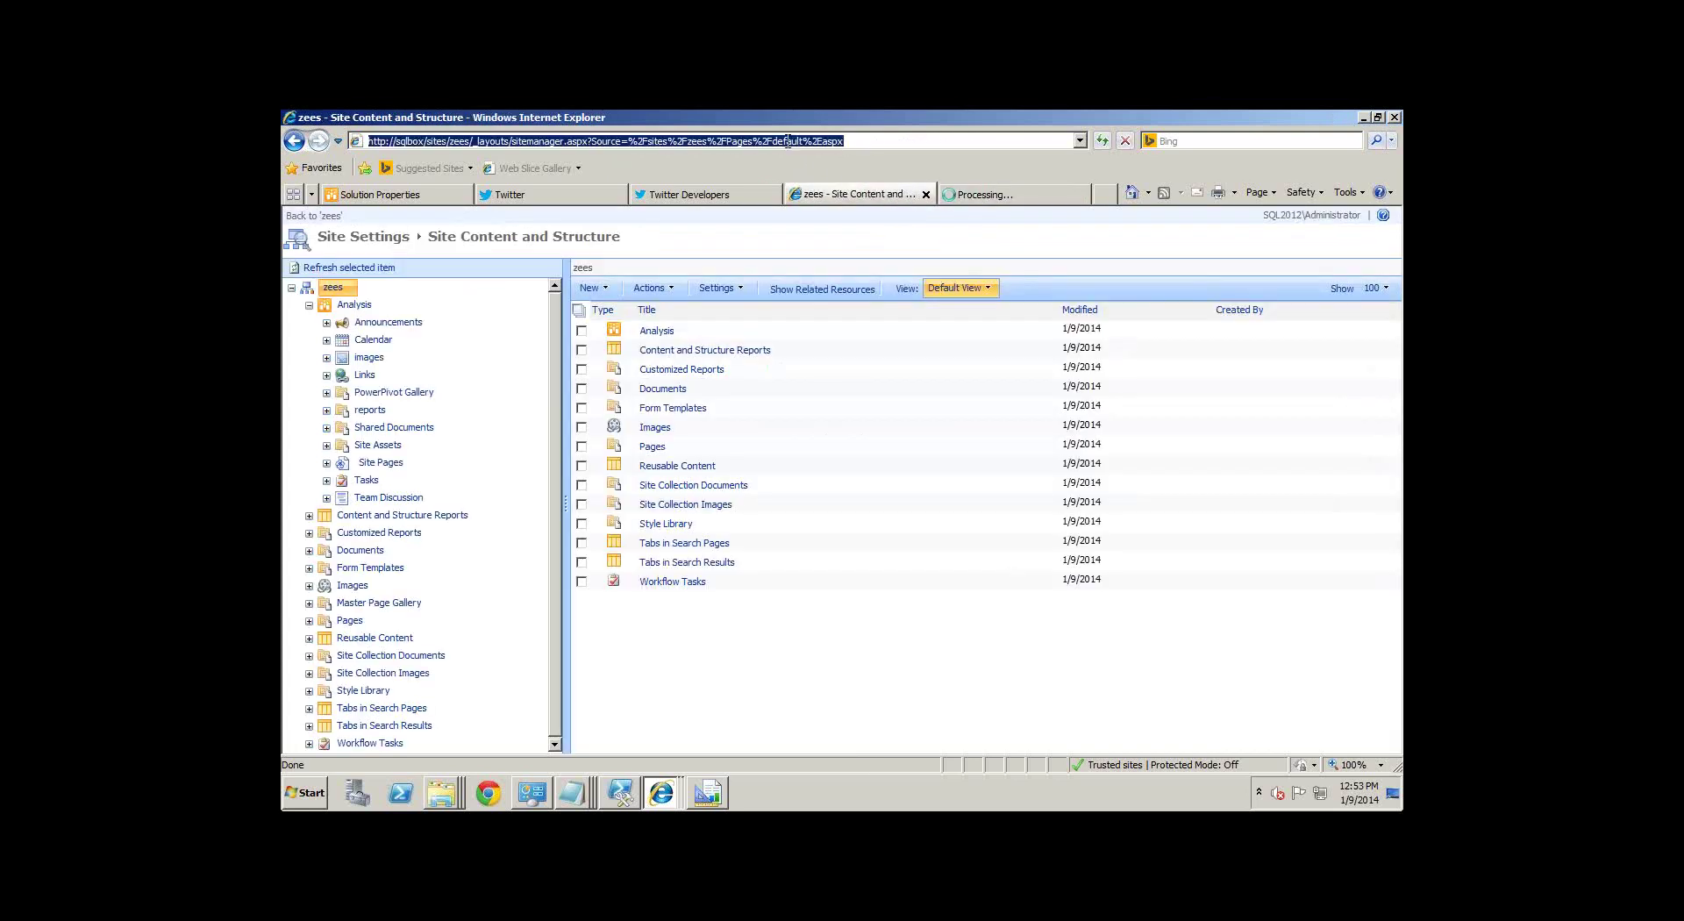
{"action": "key", "text": "BackSpace"}
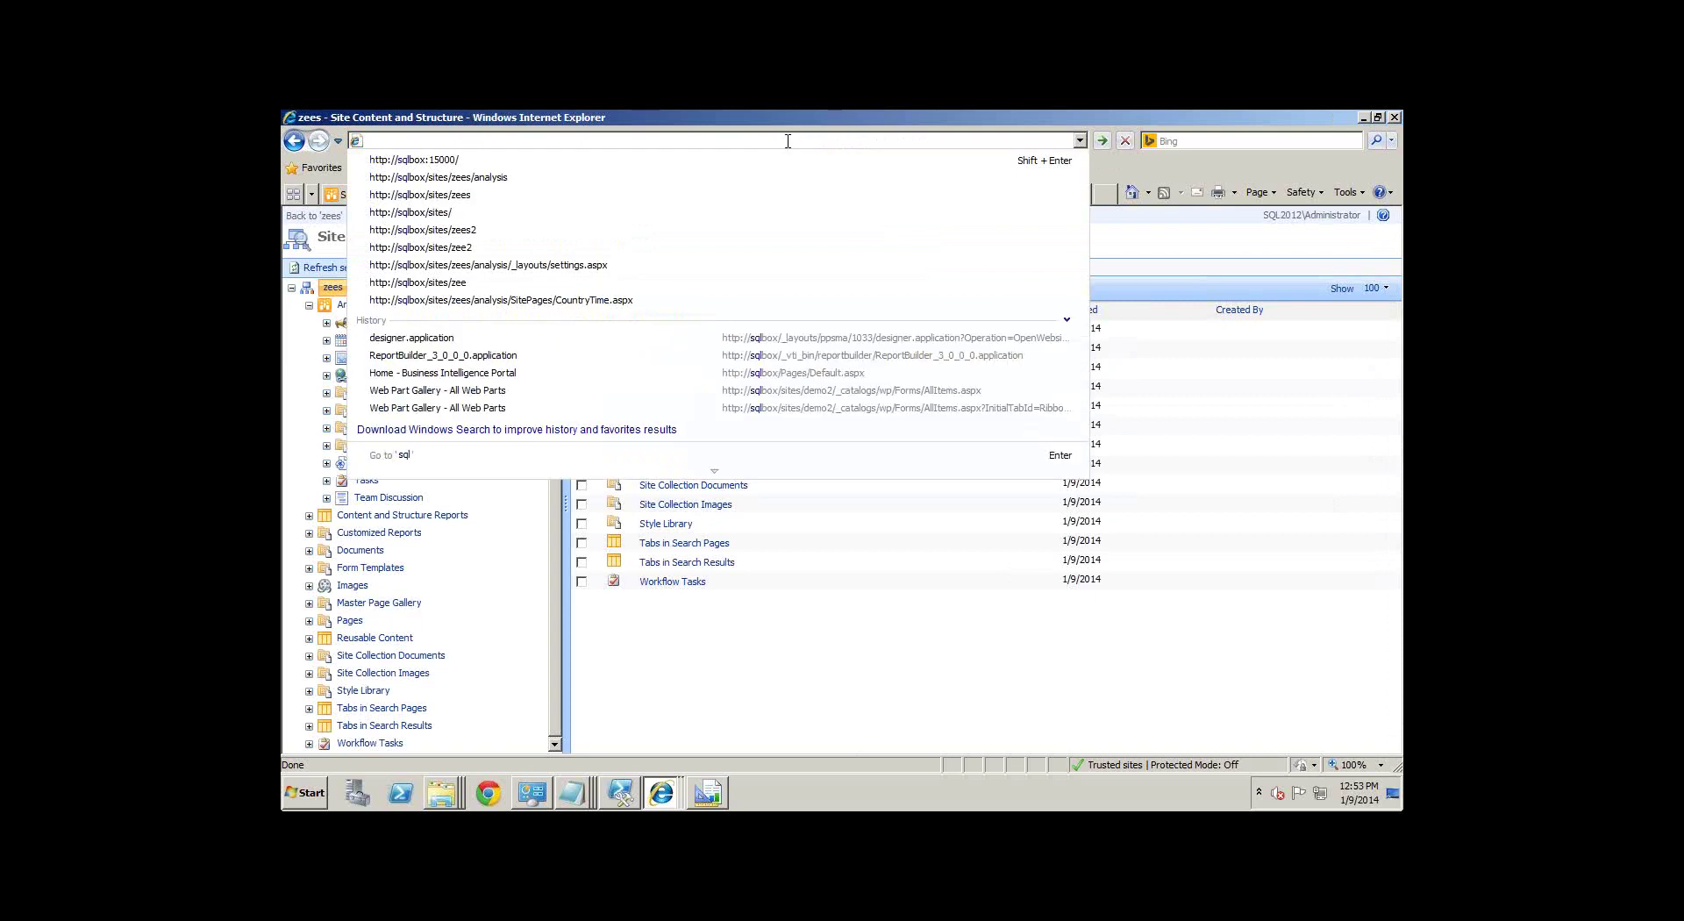
{"action": "key", "text": "Down"}
{"action": "key", "text": "Down"}
{"action": "key", "text": "Return"}
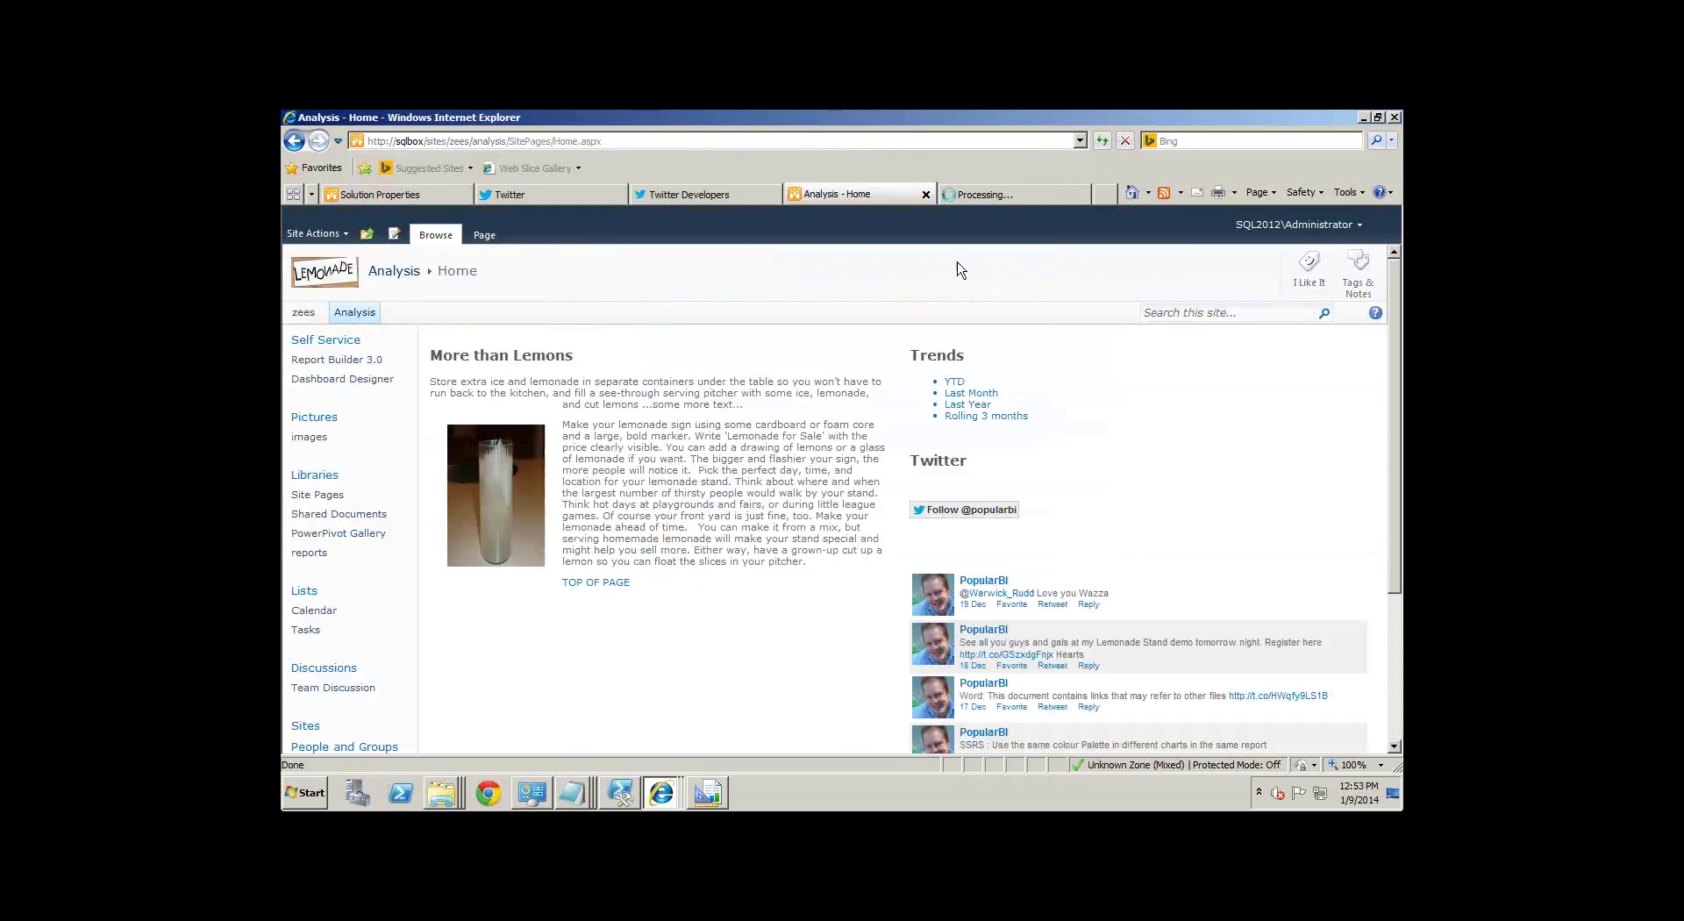
Step: Open the Analysis site's Site Pages library in a new window from the zees site's Content and Structure tree
{"action": "left_click", "coordinate": [304, 312]}
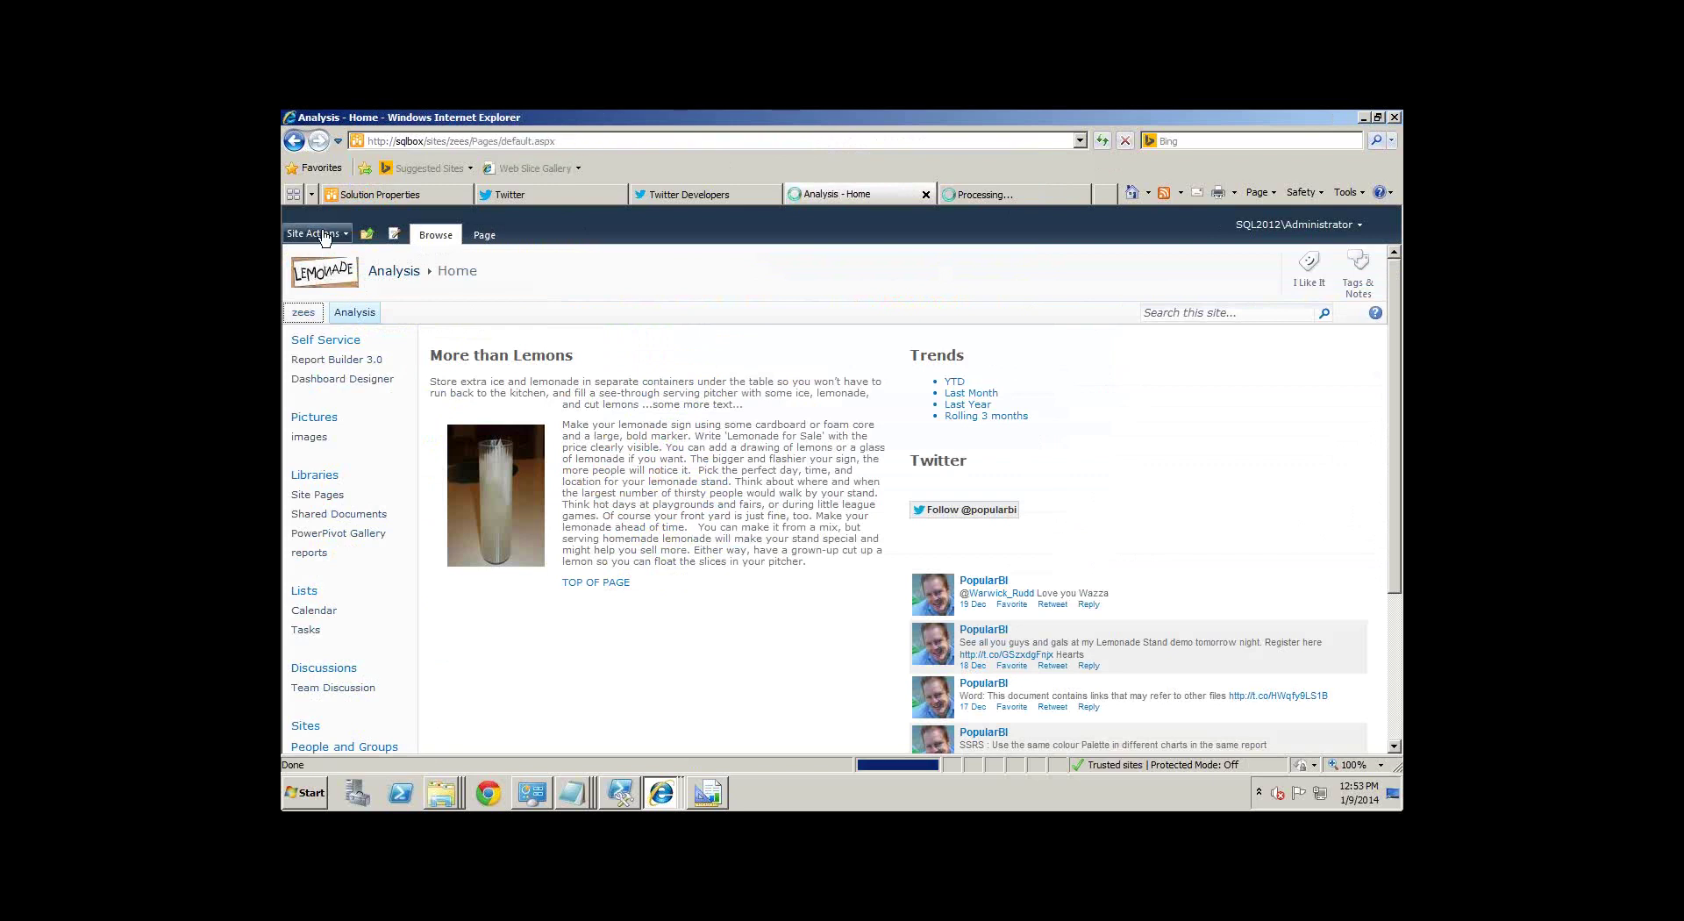
{"action": "left_click", "coordinate": [318, 234]}
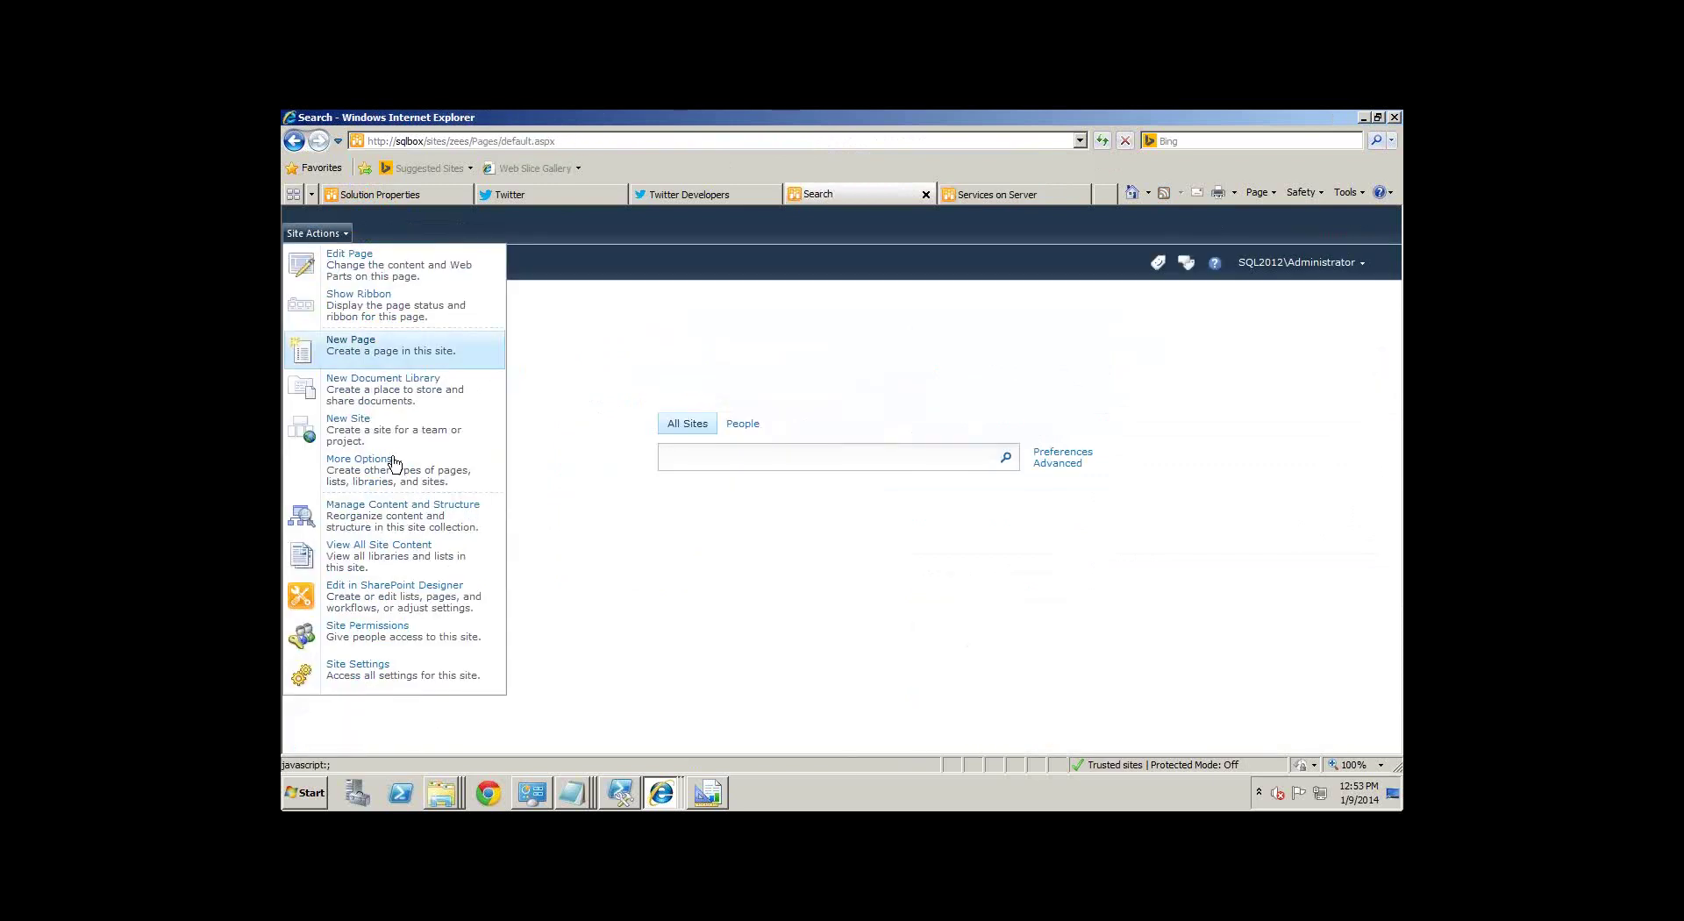
{"action": "left_click", "coordinate": [394, 530]}
{"action": "left_click", "coordinate": [308, 305]}
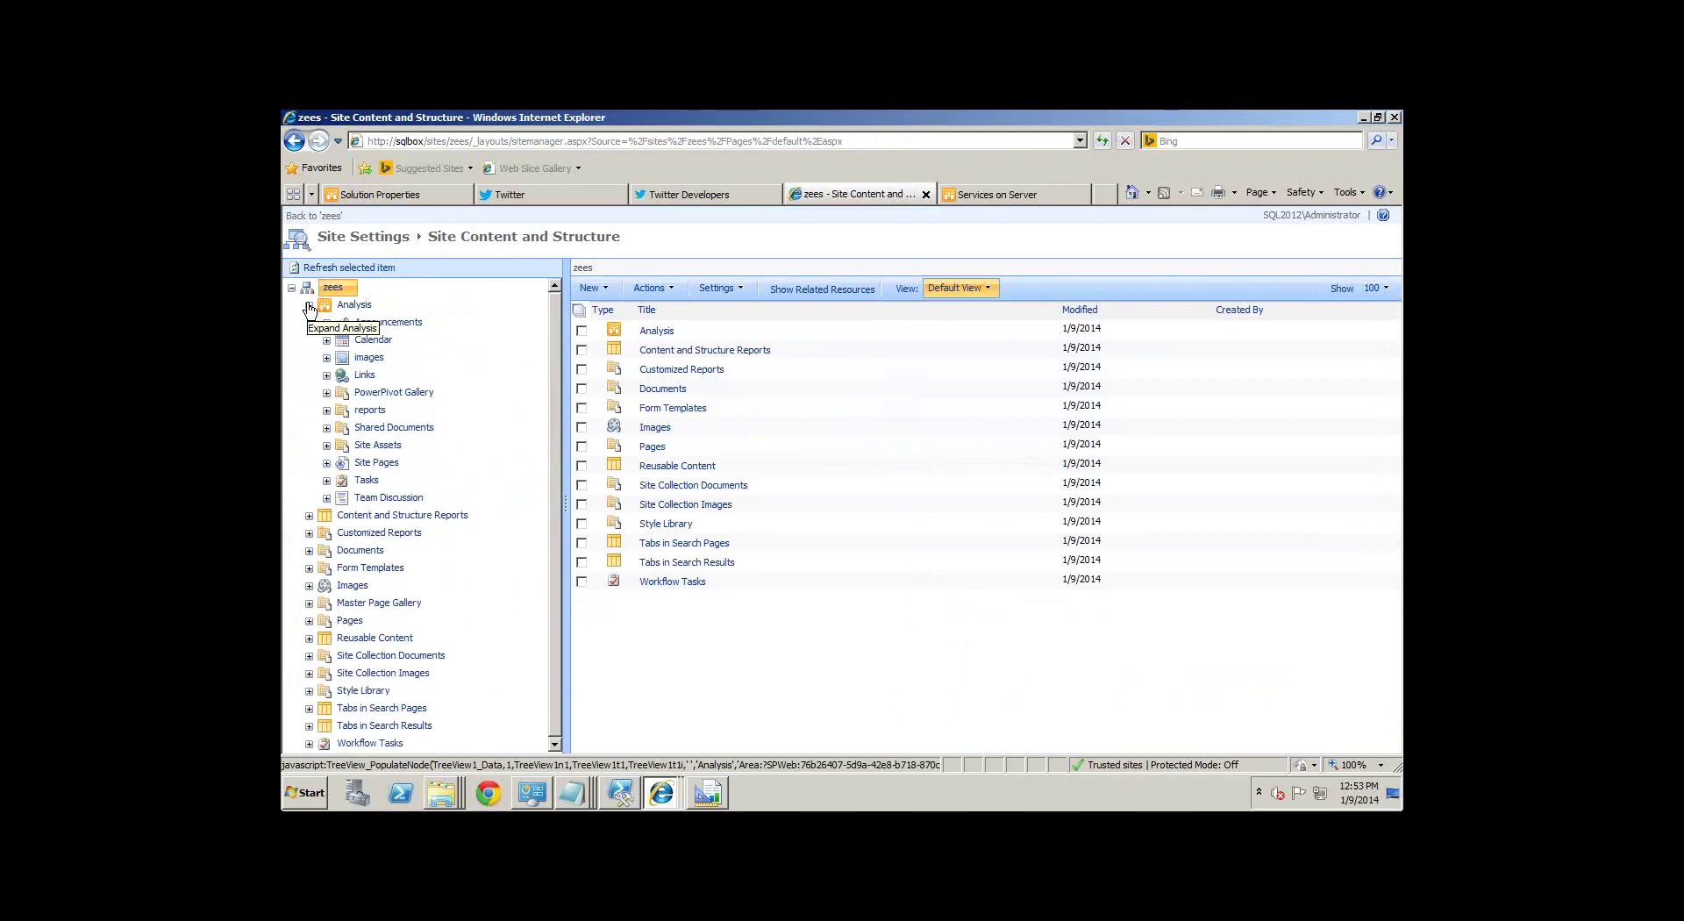
{"action": "right_click", "coordinate": [379, 462]}
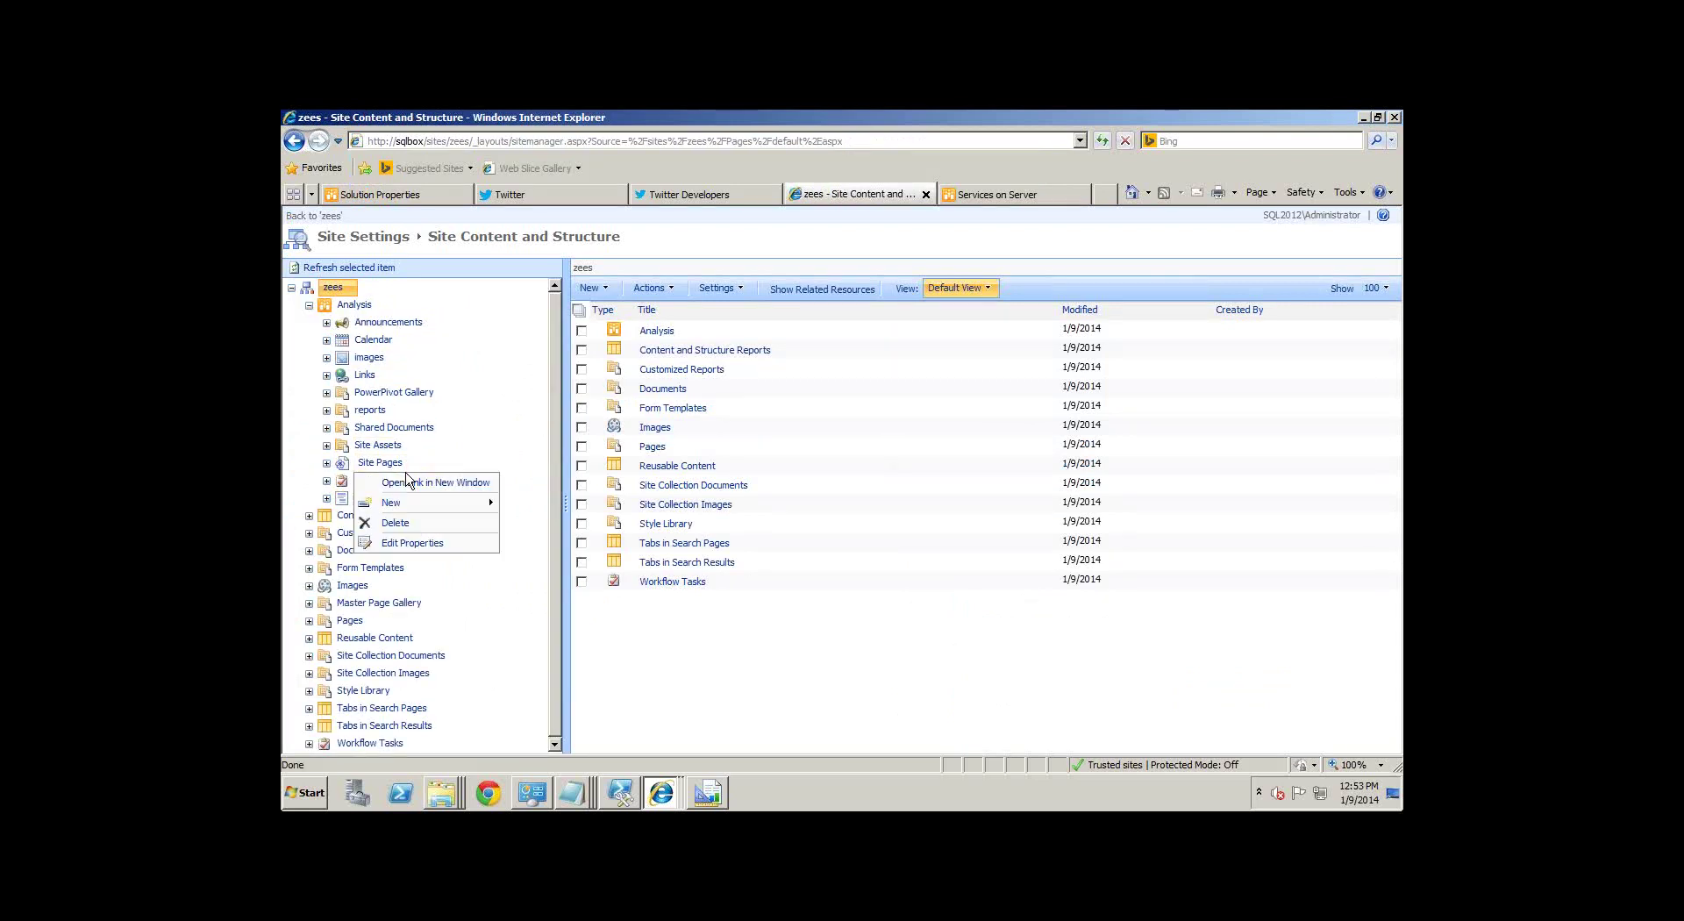
{"action": "left_click", "coordinate": [675, 473]}
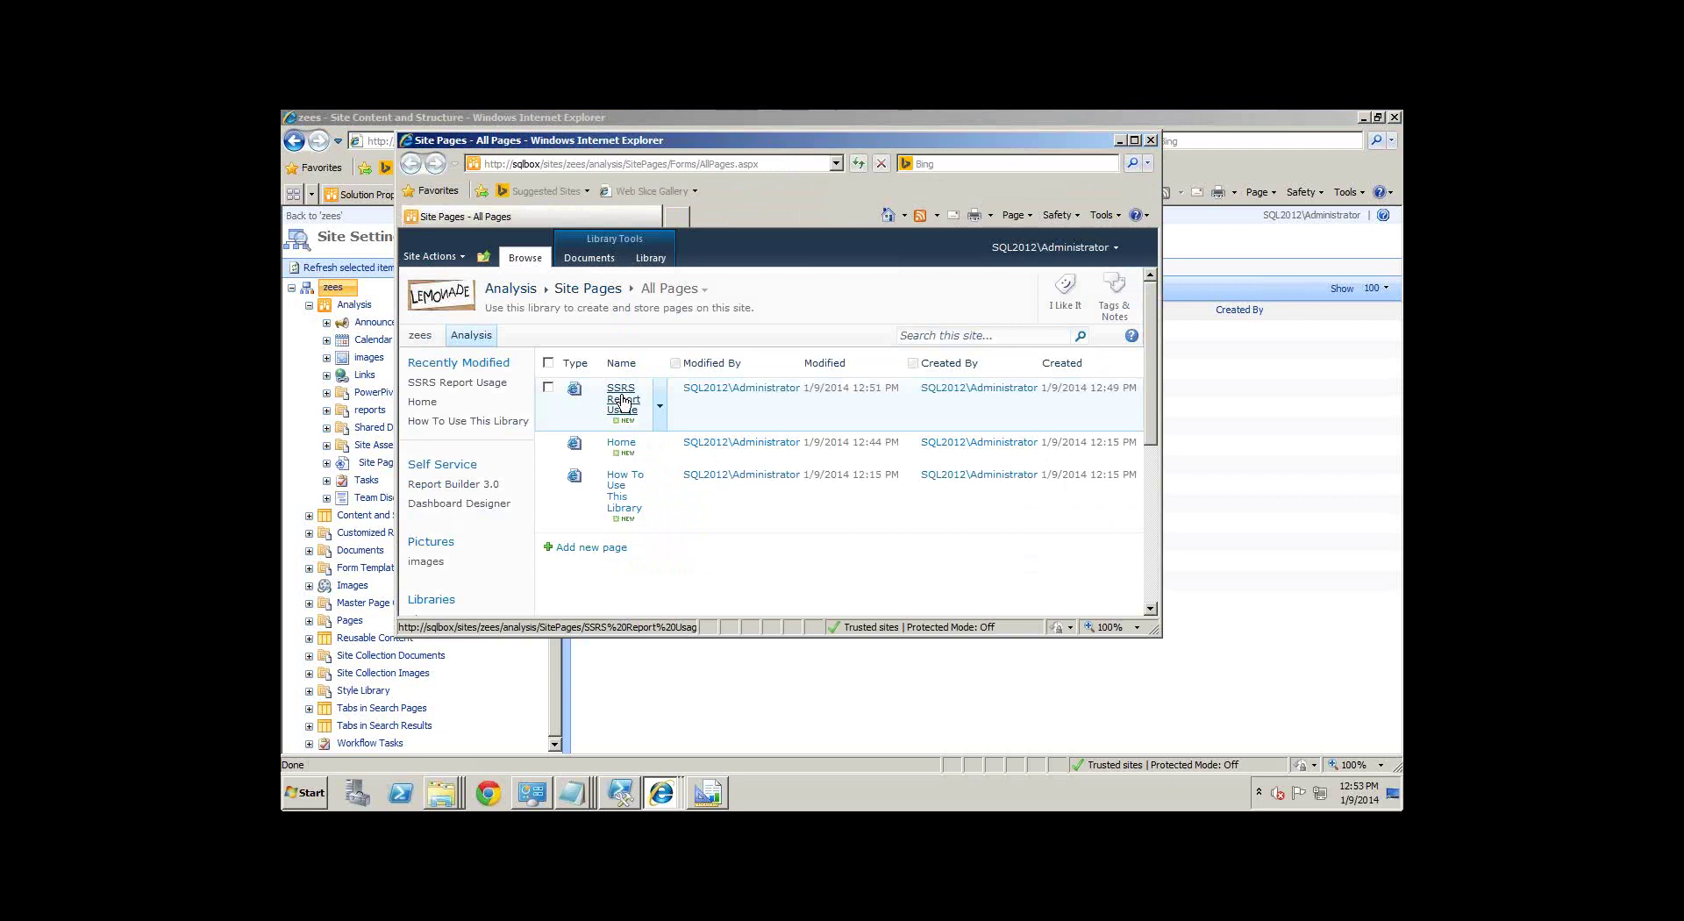
Step: Open the SSRS Report Usage page for editing in an enlarged window, with the Report Viewer web part's properties shown
{"action": "left_click", "coordinate": [623, 402]}
{"action": "left_click", "coordinate": [602, 260]}
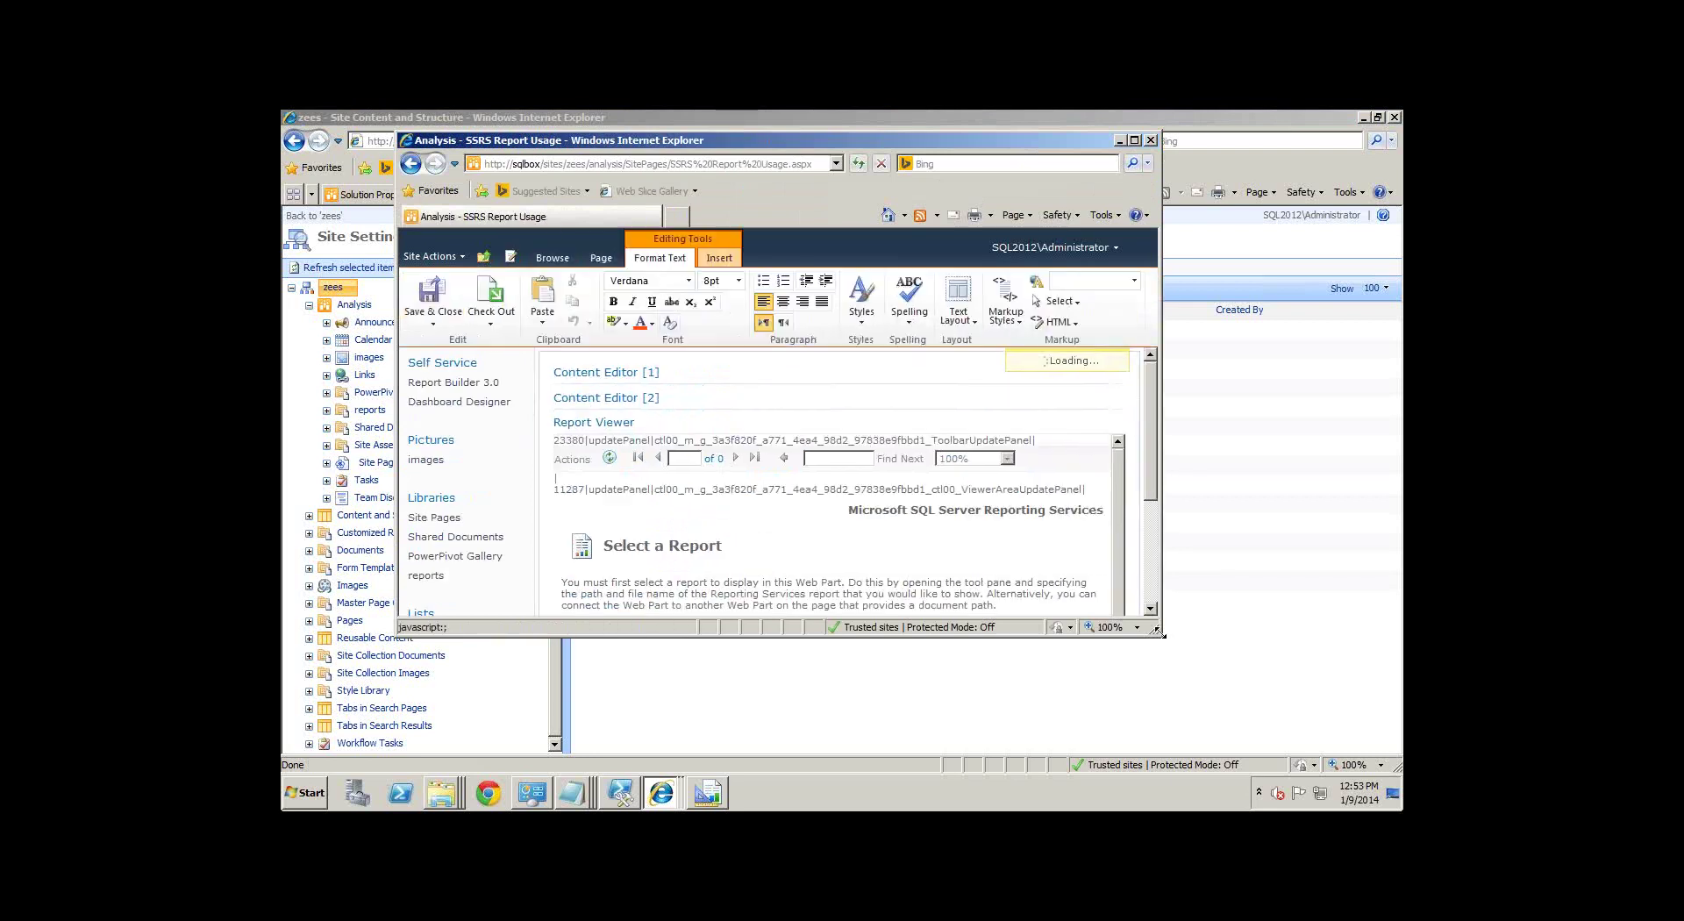
{"action": "left_click_drag", "start_coordinate": [1158, 632], "coordinate": [1317, 715]}
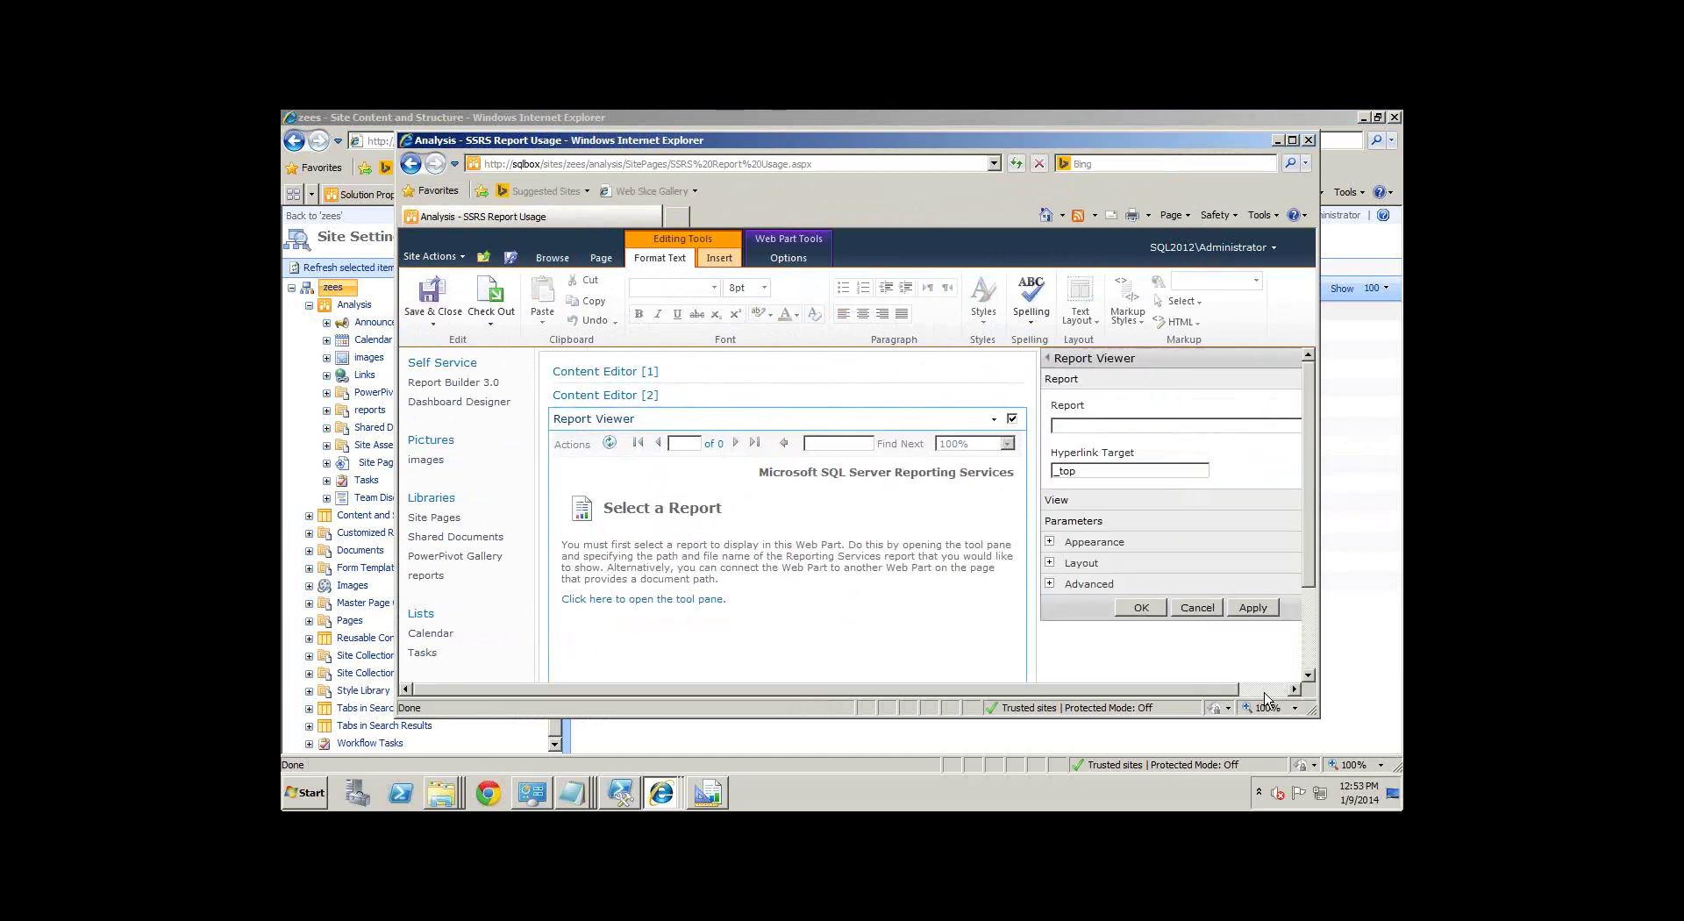
Step: Select the ReportExecutionStatsByUser report from the Analysis site's reports library as the Report Viewer's report
{"action": "left_click", "coordinate": [1277, 689]}
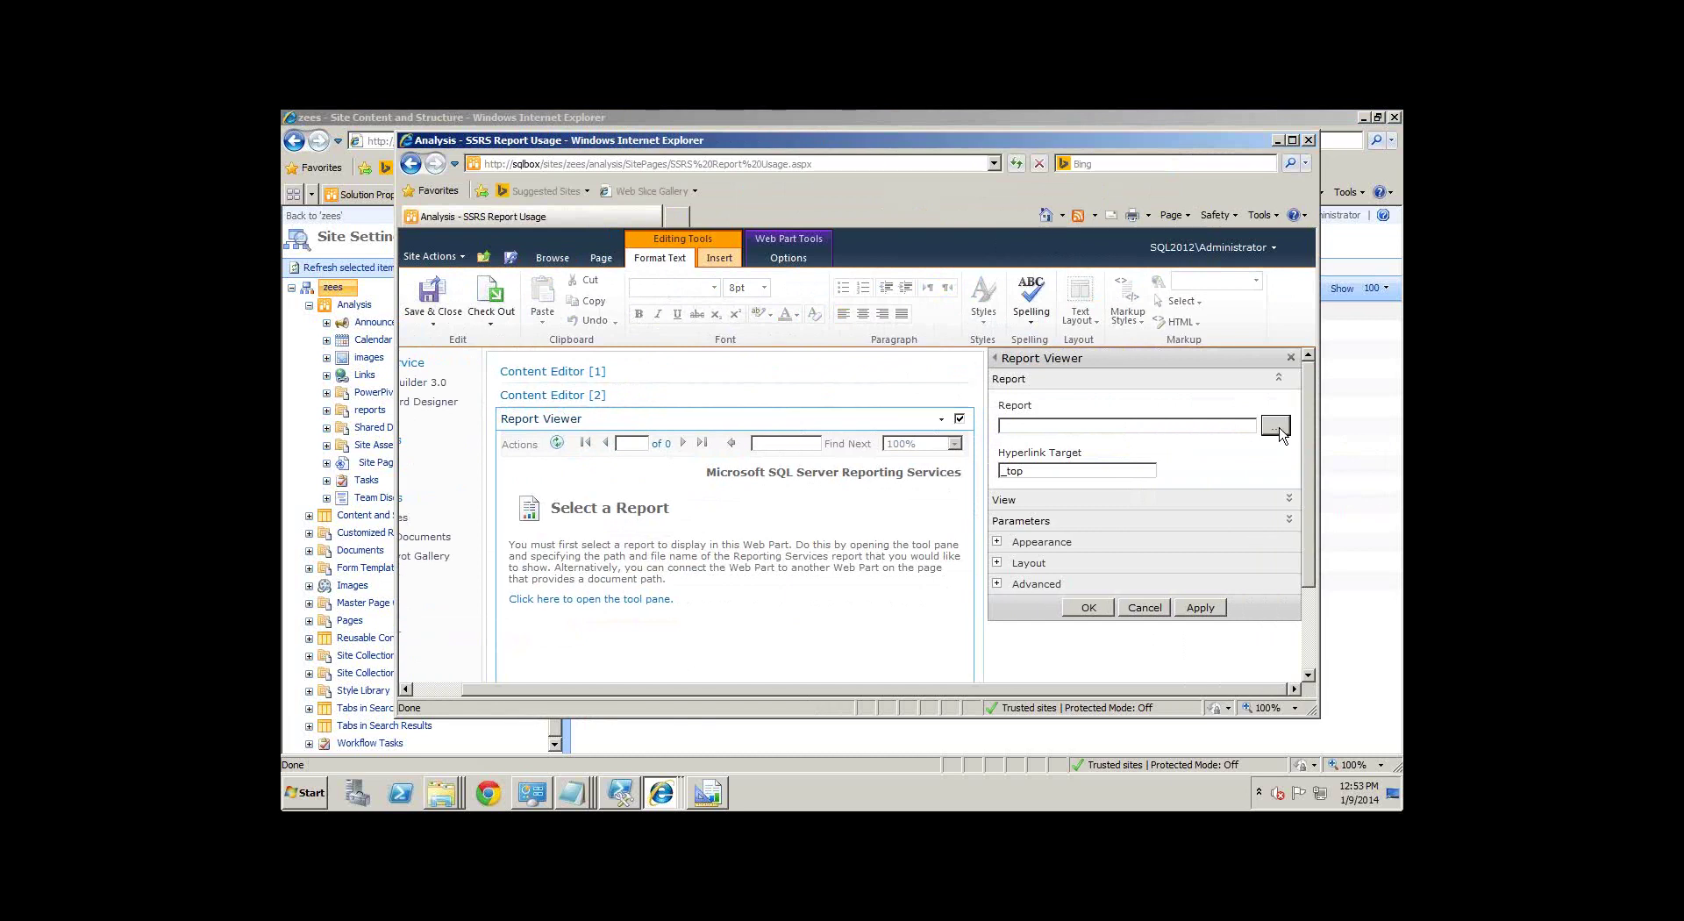
{"action": "left_click", "coordinate": [1279, 430]}
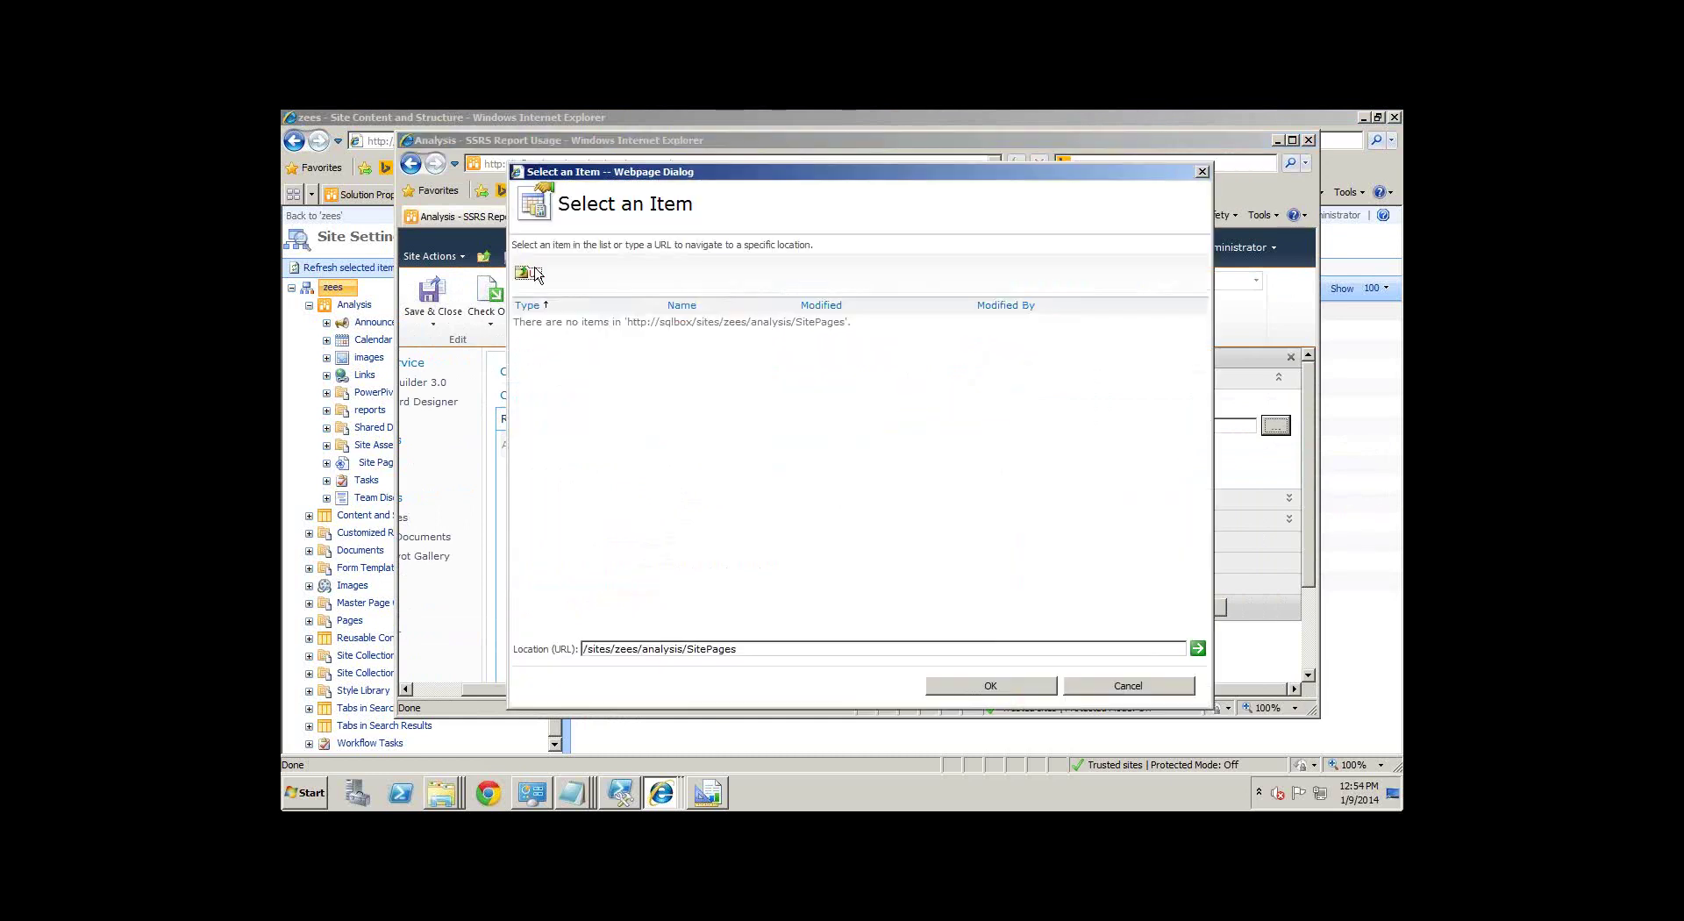
{"action": "left_click", "coordinate": [535, 276]}
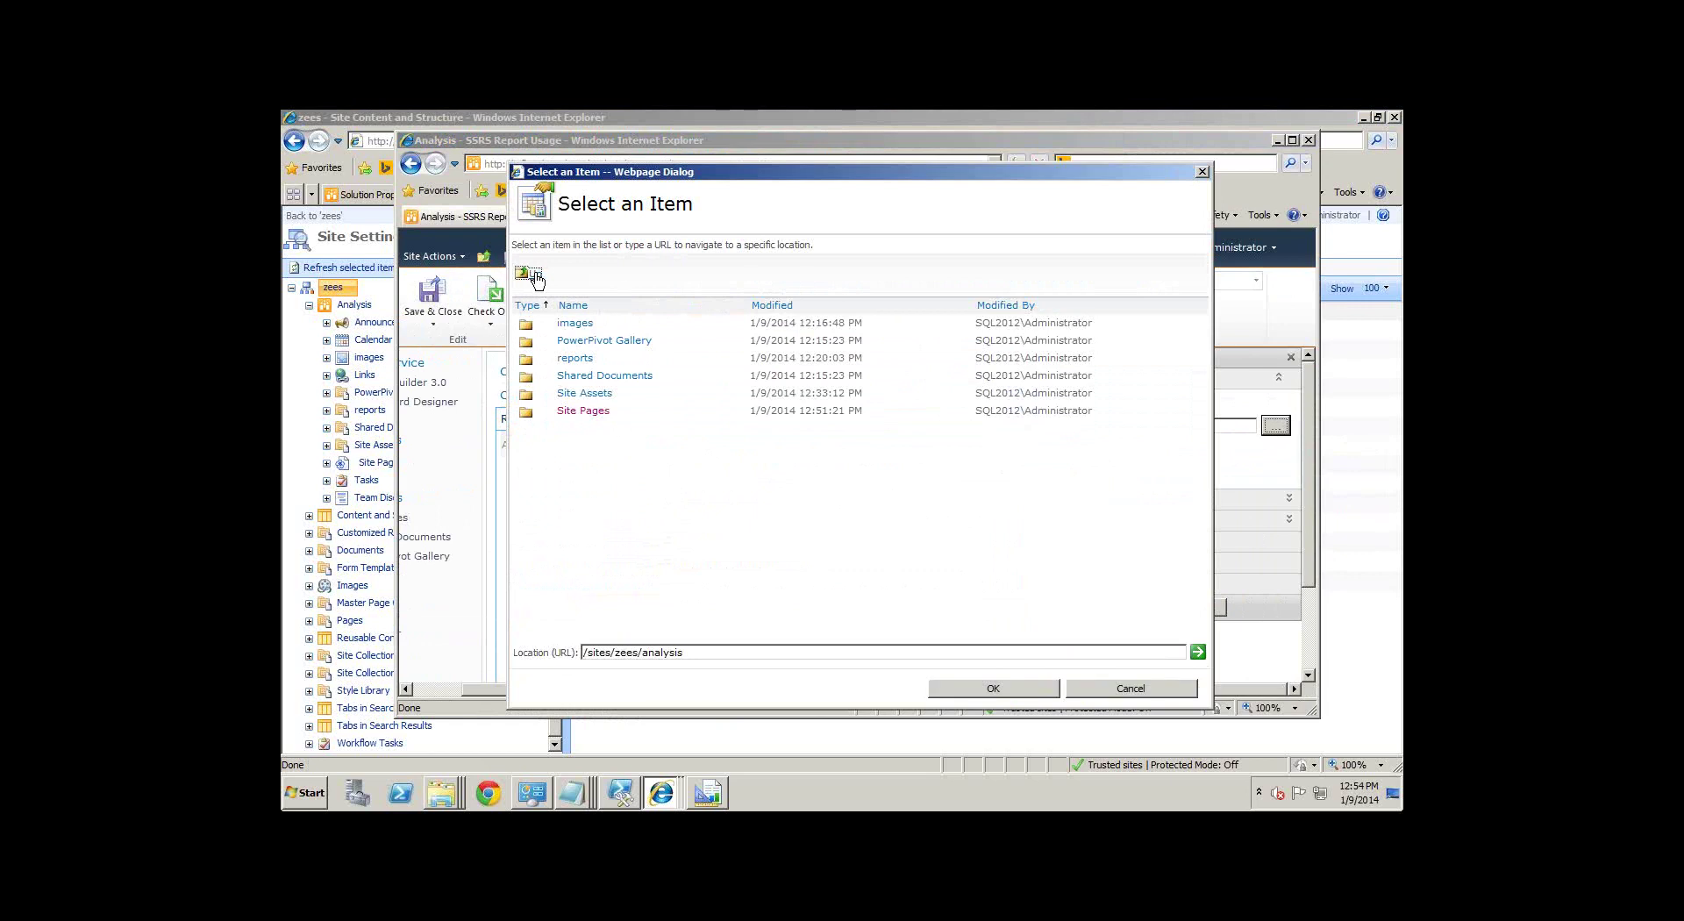
{"action": "double_click", "coordinate": [575, 357]}
{"action": "left_click", "coordinate": [1004, 688]}
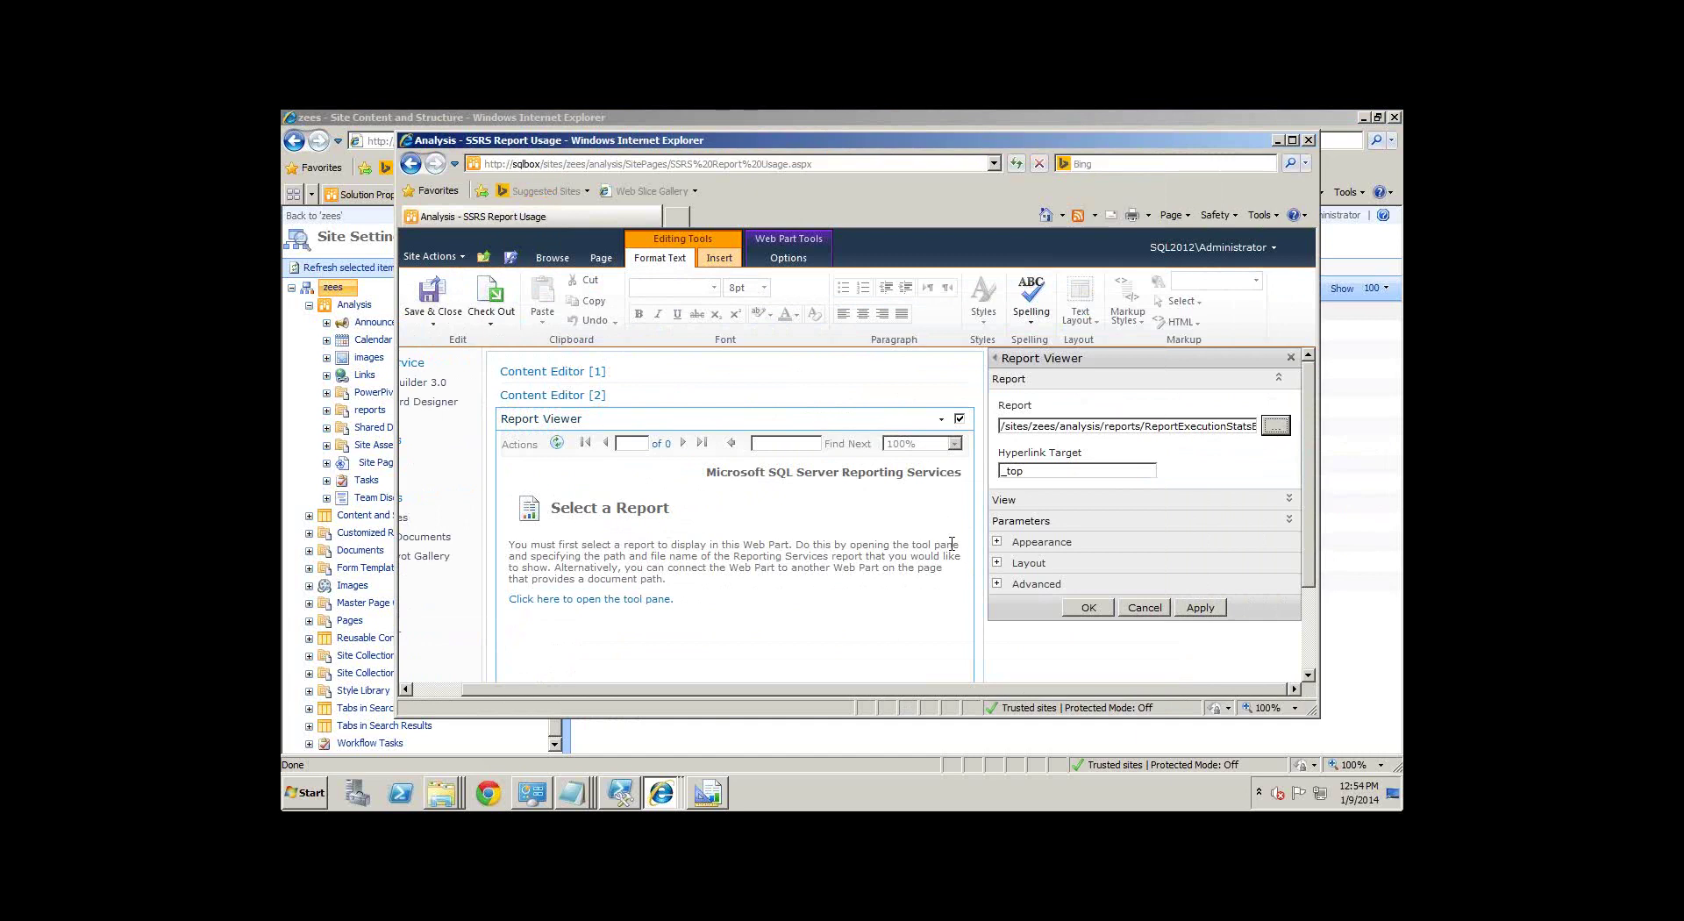
Step: Set the Report Viewer web part's fixed height to 410 pixels and its chrome type to None, and accept the properties
{"action": "left_click", "coordinate": [1024, 542]}
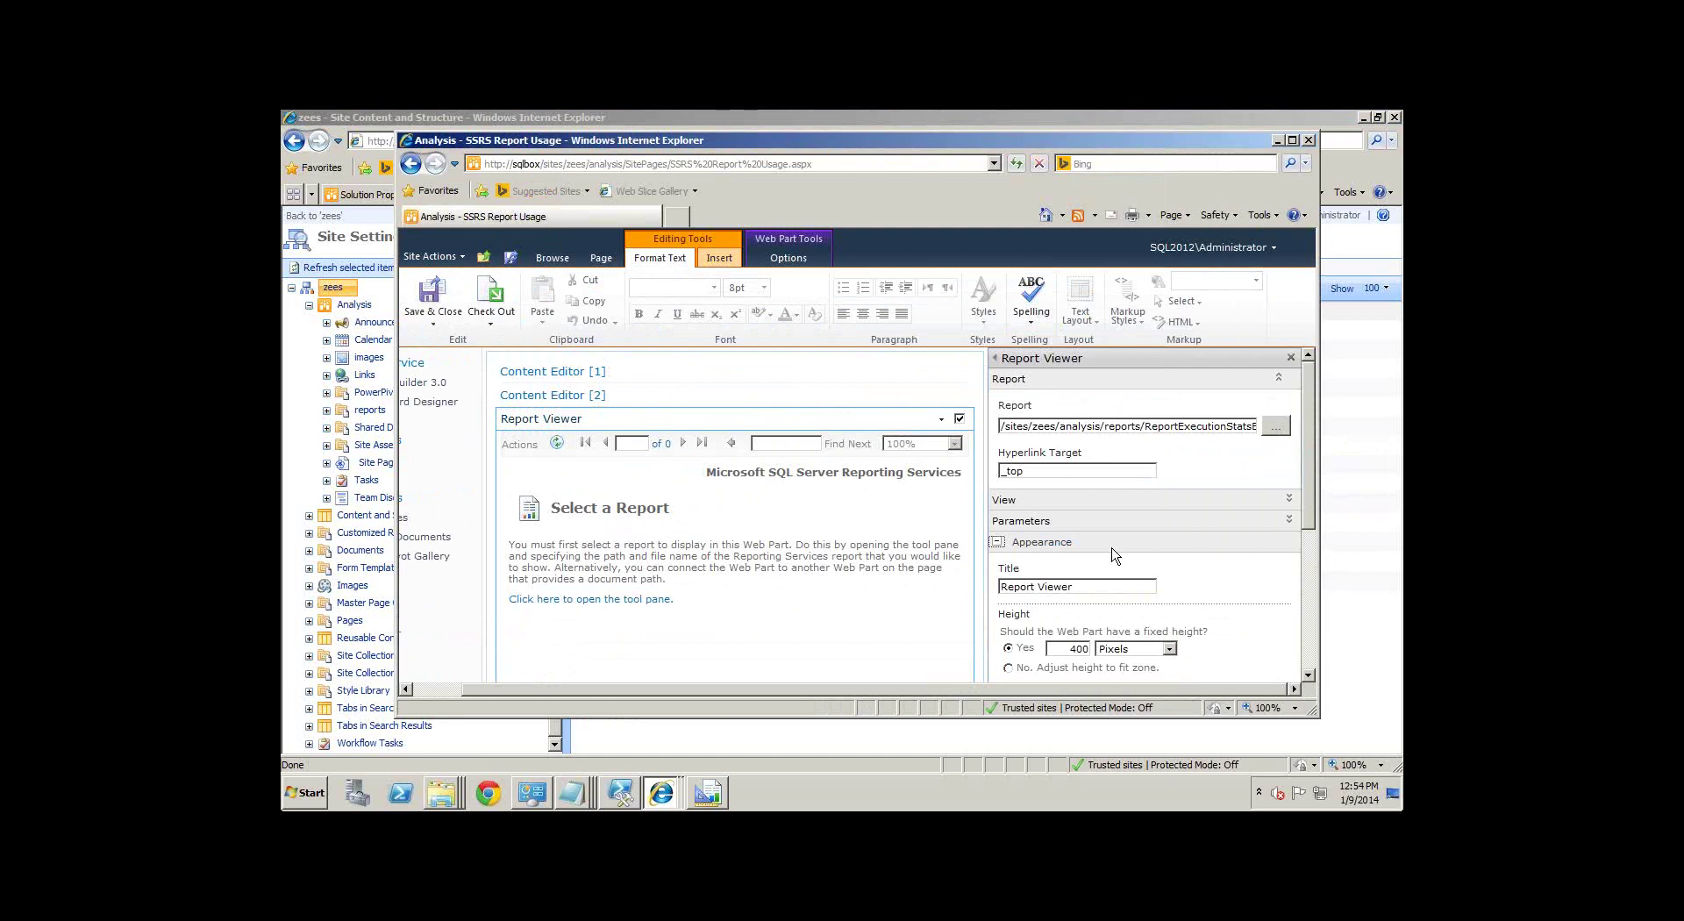
{"action": "left_click_drag", "start_coordinate": [1308, 450], "coordinate": [1314, 515]}
{"action": "left_click", "coordinate": [1072, 498]}
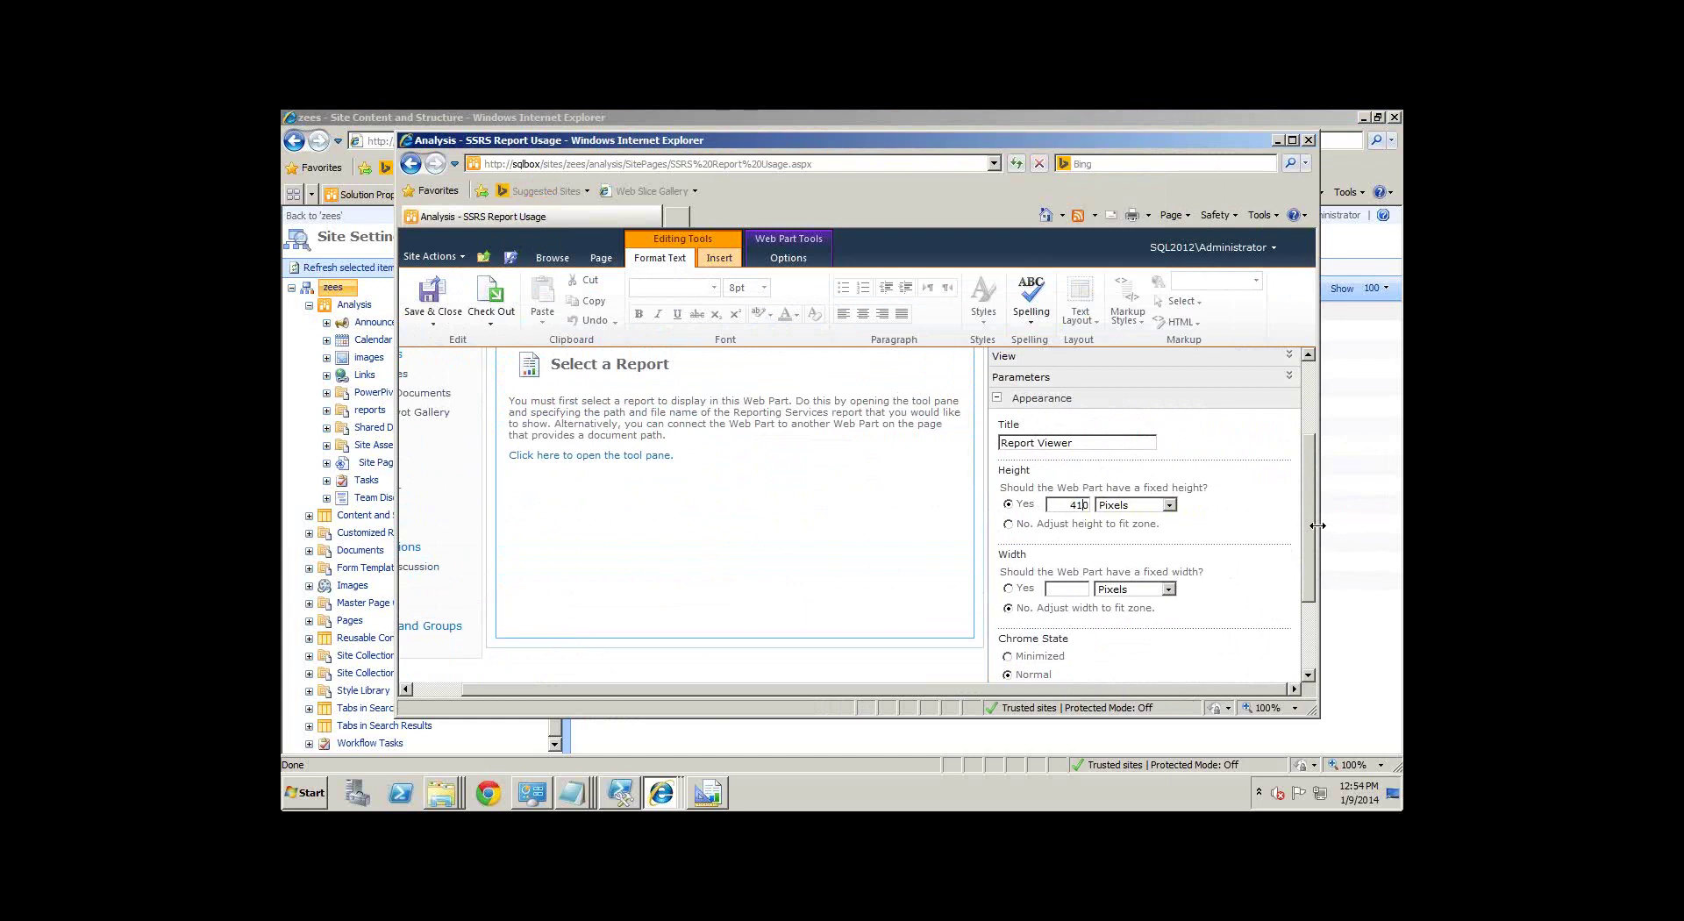
{"action": "scroll", "coordinate": [1314, 507], "scroll_direction": "up", "scroll_amount": 1}
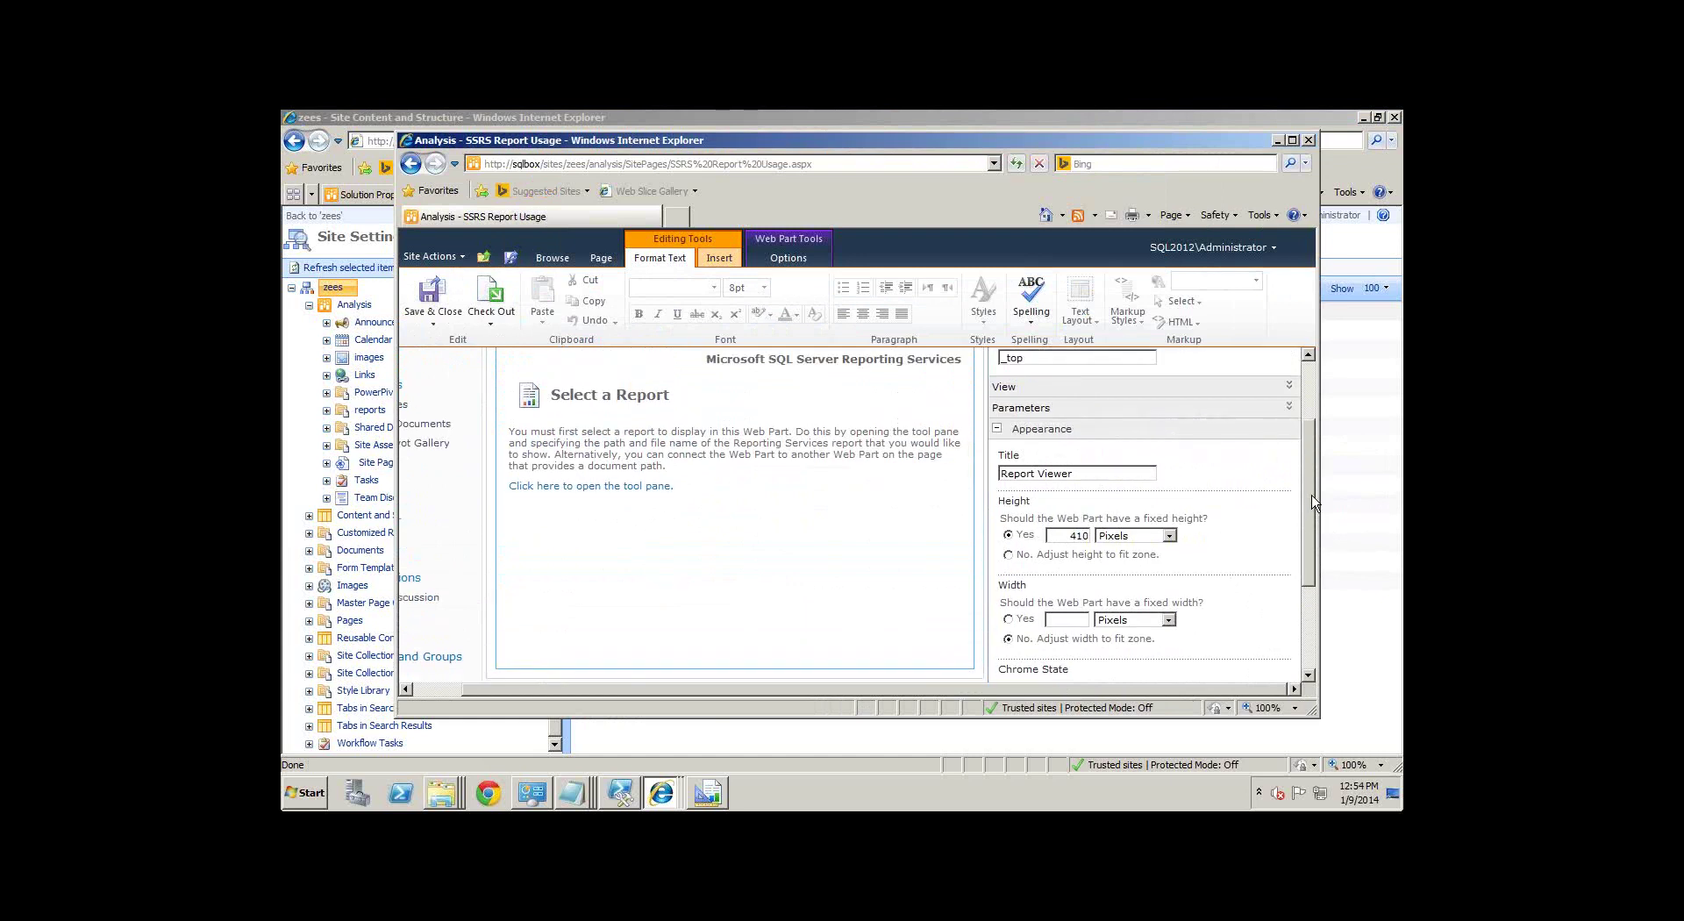
{"action": "scroll", "coordinate": [1313, 502], "scroll_direction": "up", "scroll_amount": 2}
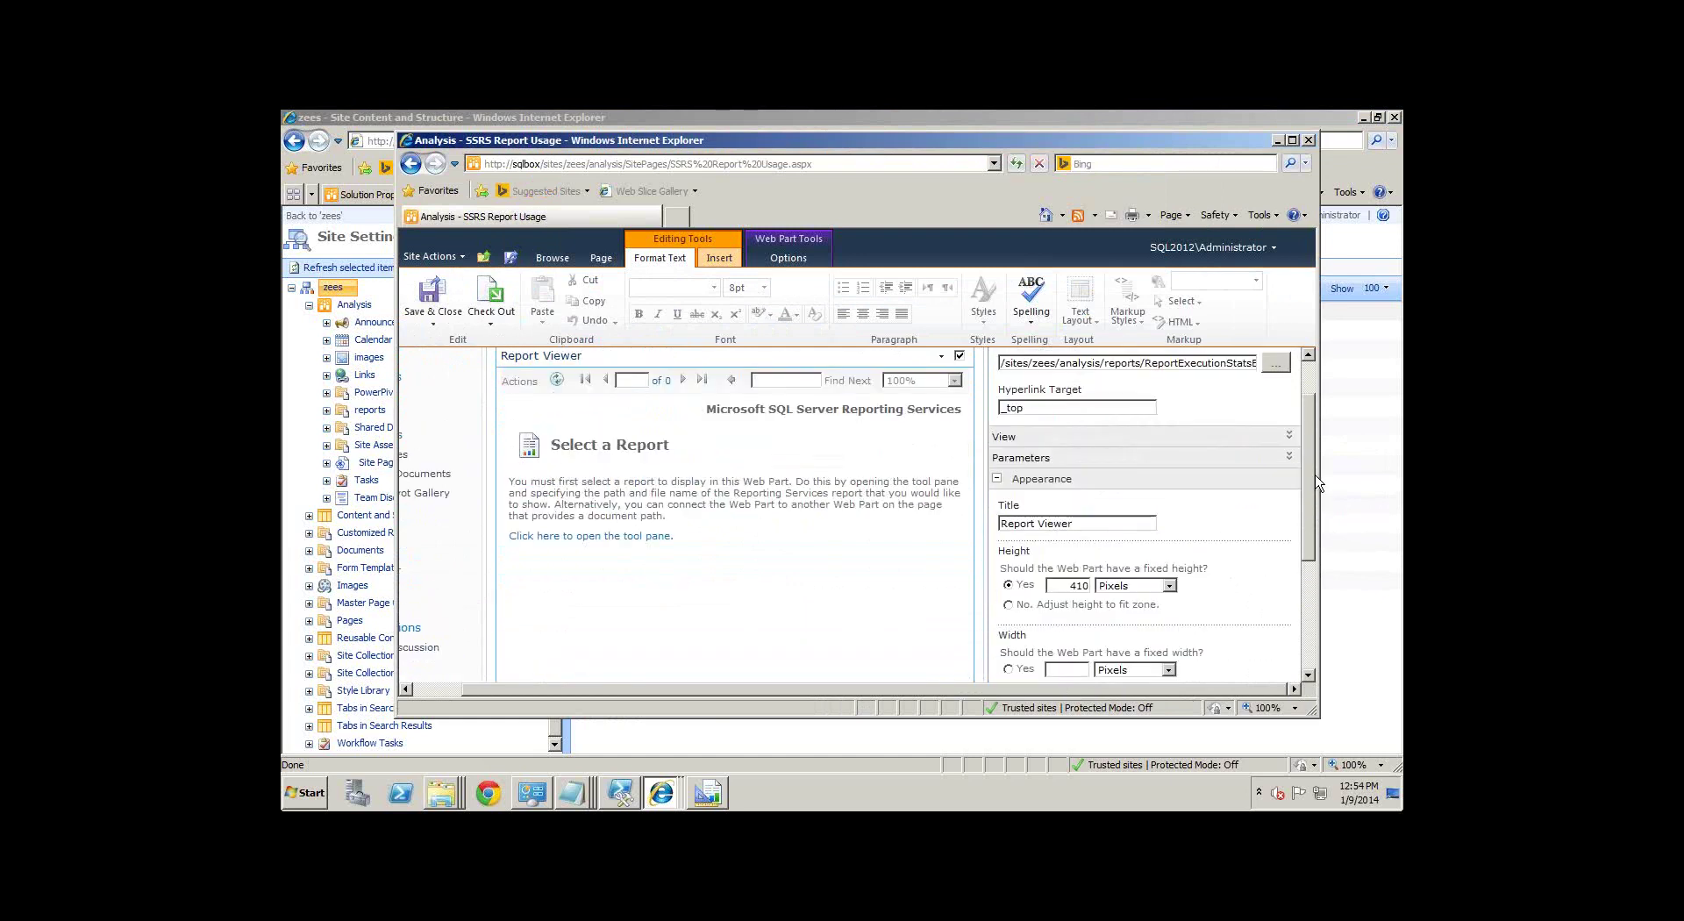
{"action": "scroll", "coordinate": [1316, 482], "scroll_direction": "up", "scroll_amount": 1}
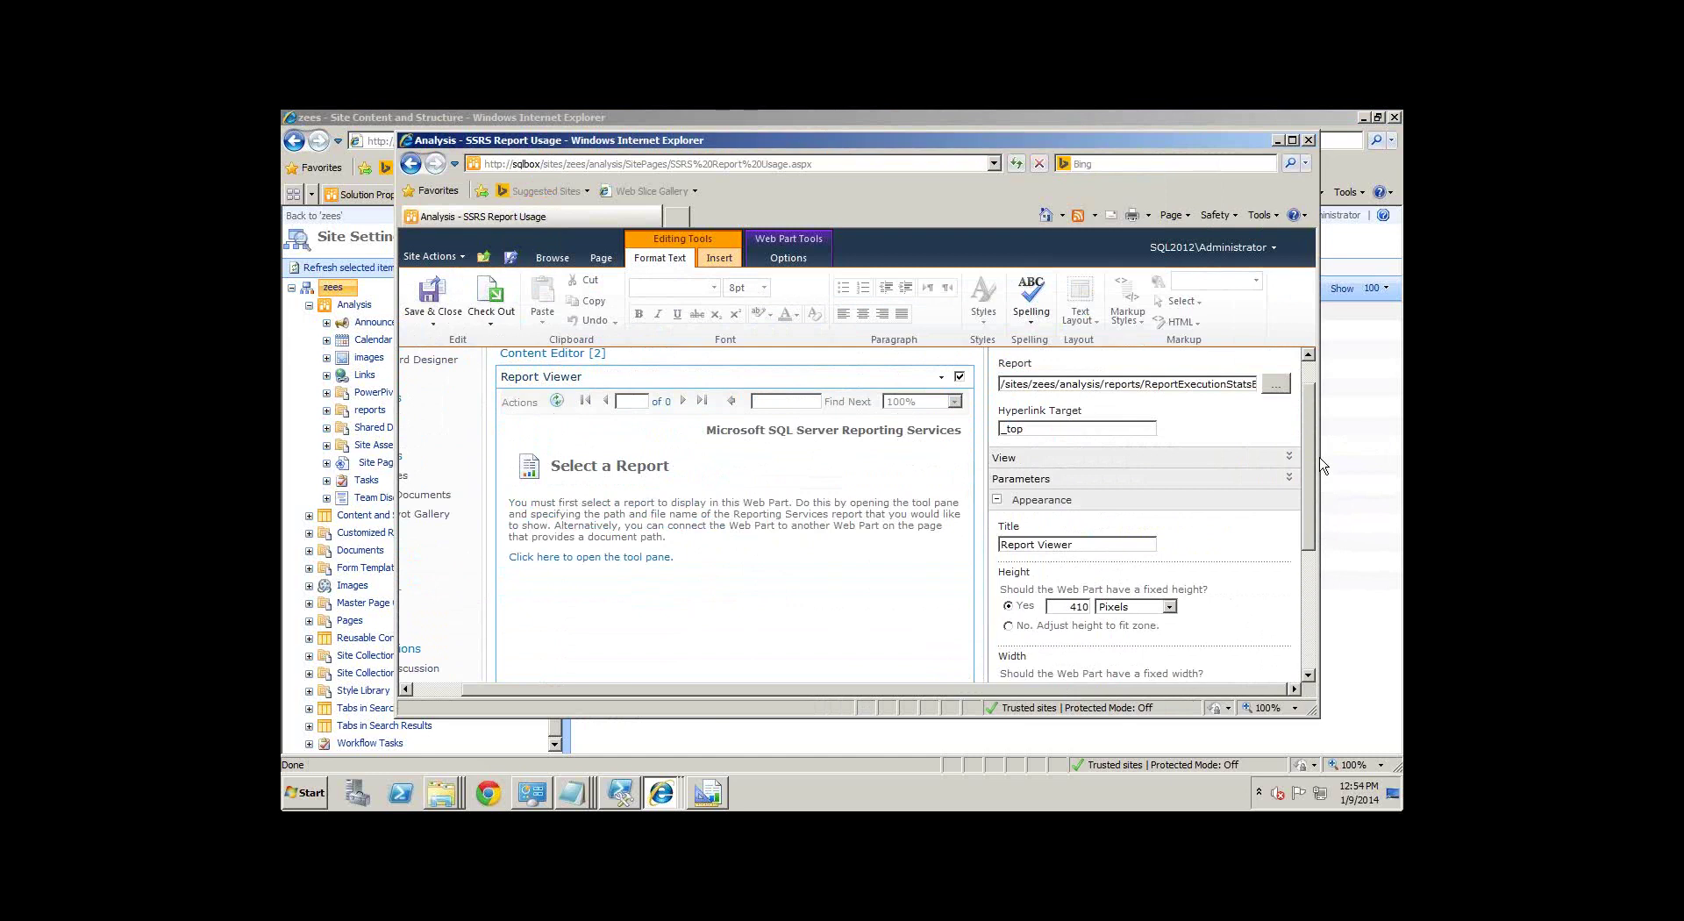
{"action": "scroll", "coordinate": [1120, 430], "scroll_direction": "up", "scroll_amount": 2}
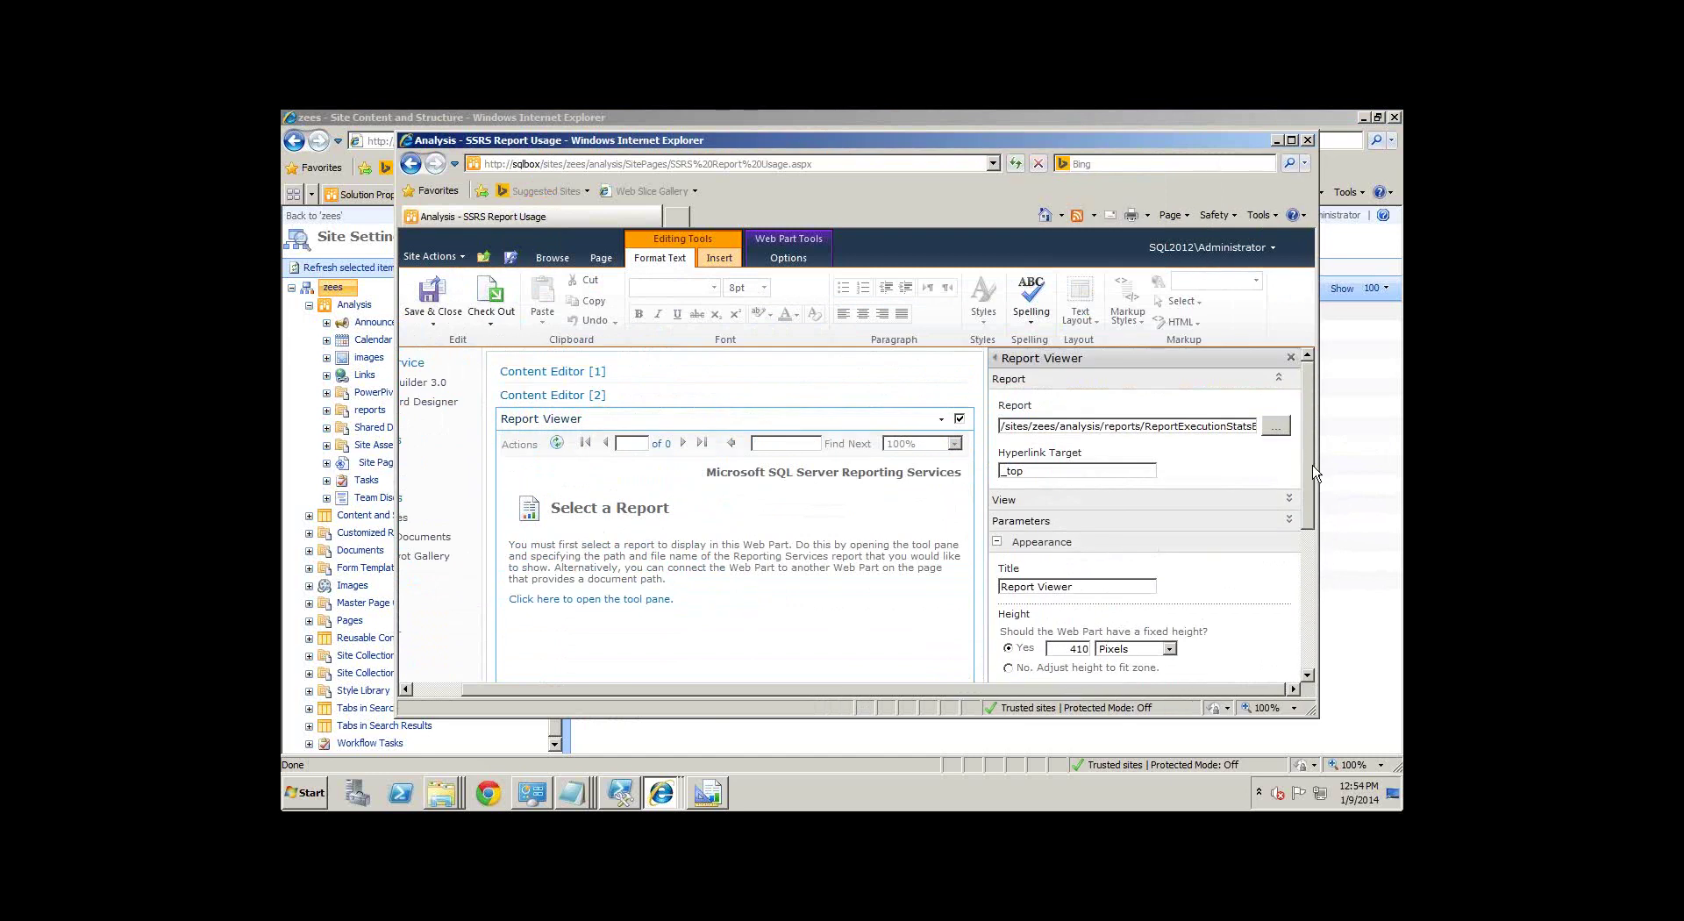
{"action": "left_click_drag", "start_coordinate": [1313, 474], "coordinate": [1315, 605]}
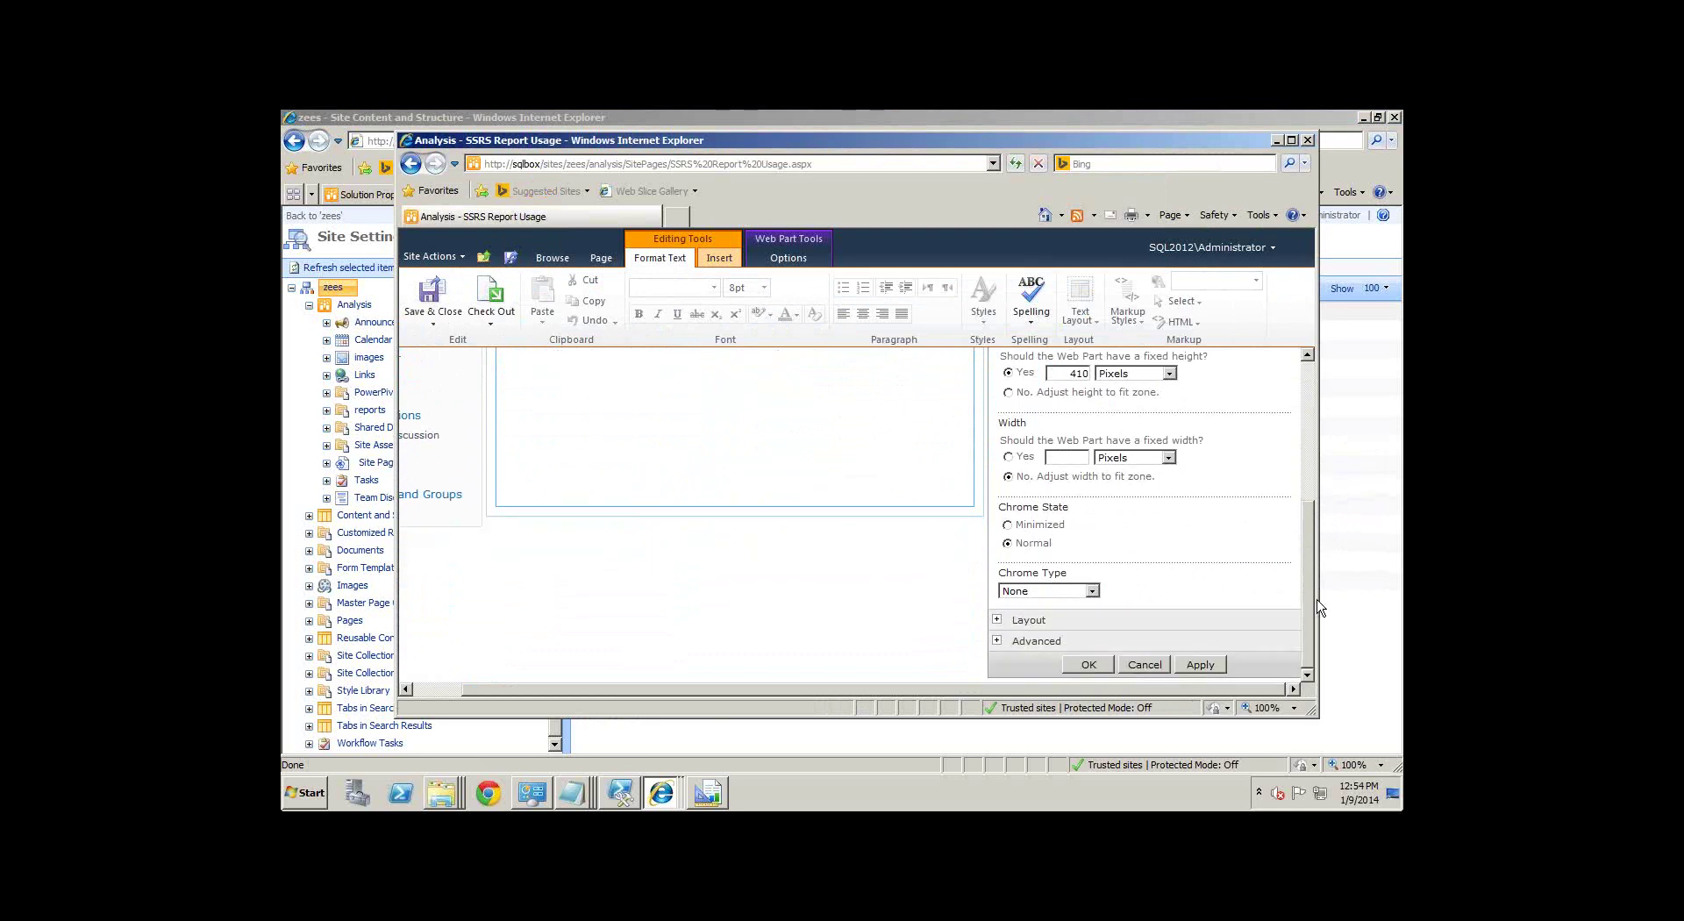
{"action": "left_click", "coordinate": [1089, 666]}
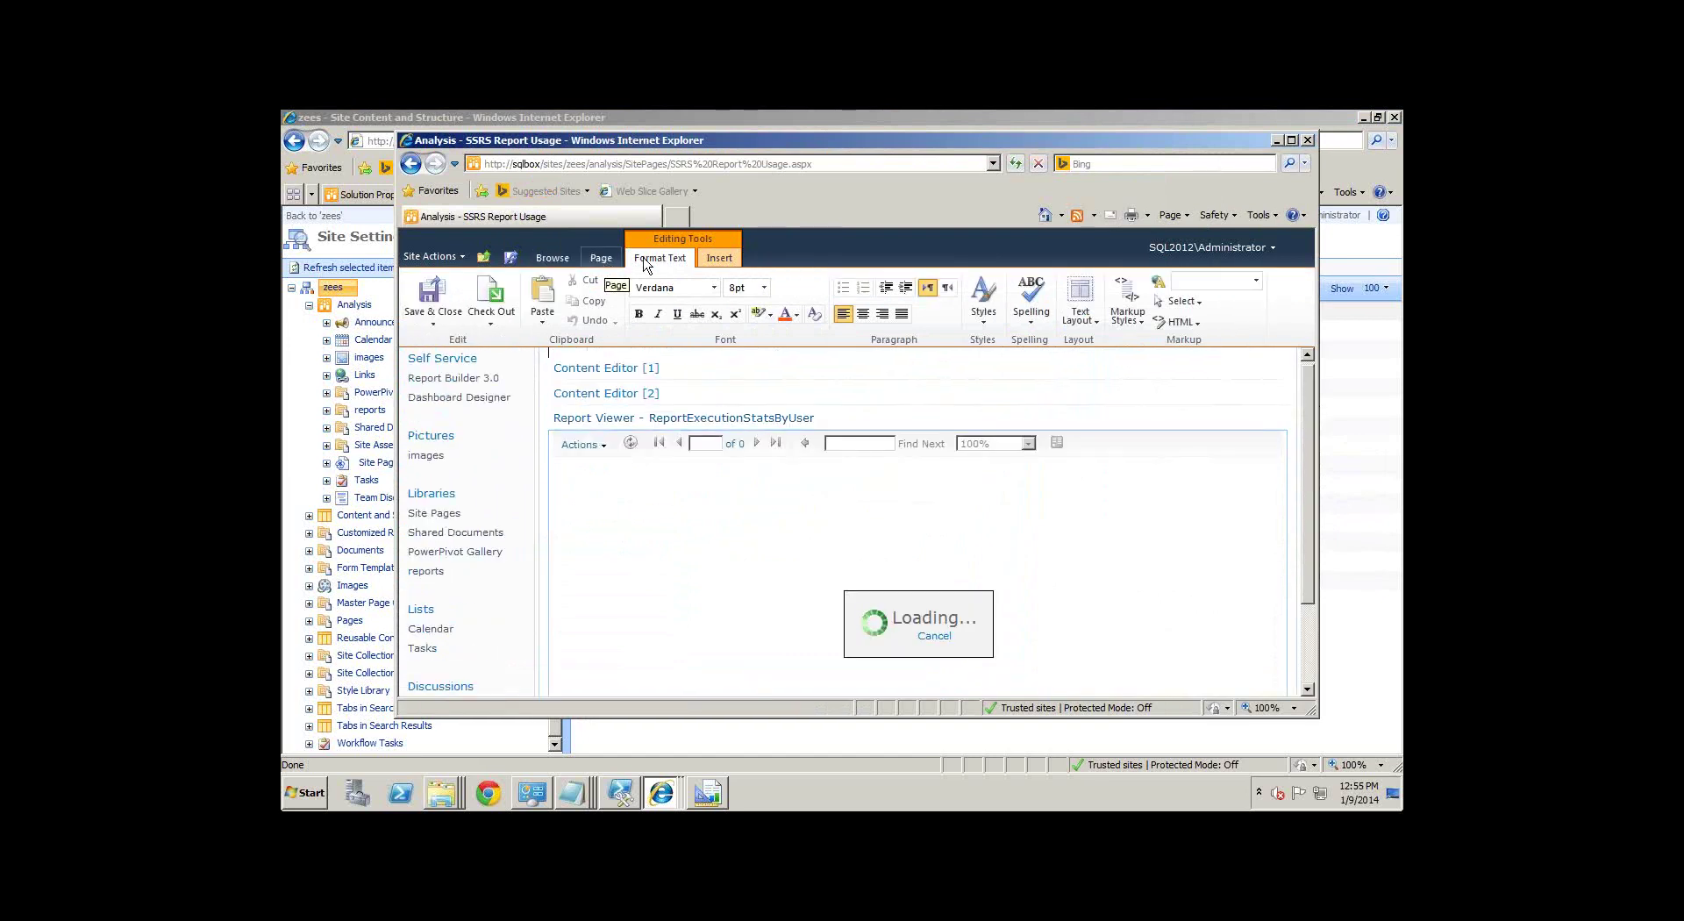
Step: Save the SSRS Report Usage page and look over the rendered report down to its footer
{"action": "left_click", "coordinate": [596, 259]}
{"action": "left_click", "coordinate": [433, 296]}
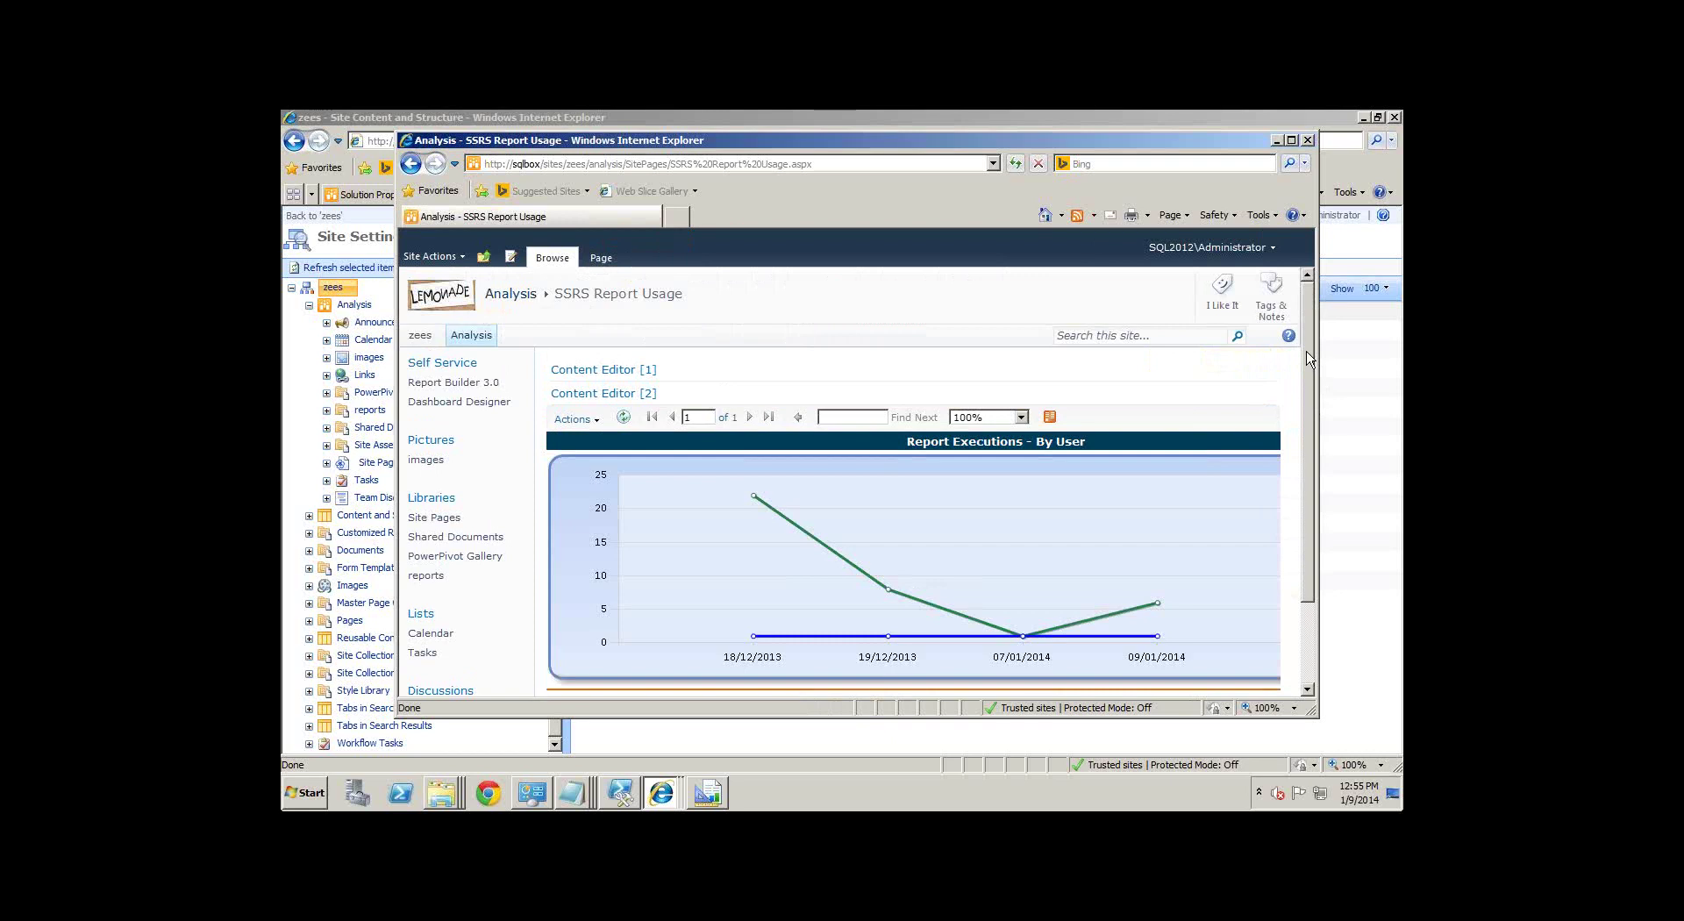
{"action": "scroll", "coordinate": [1308, 357], "scroll_direction": "down", "scroll_amount": 3}
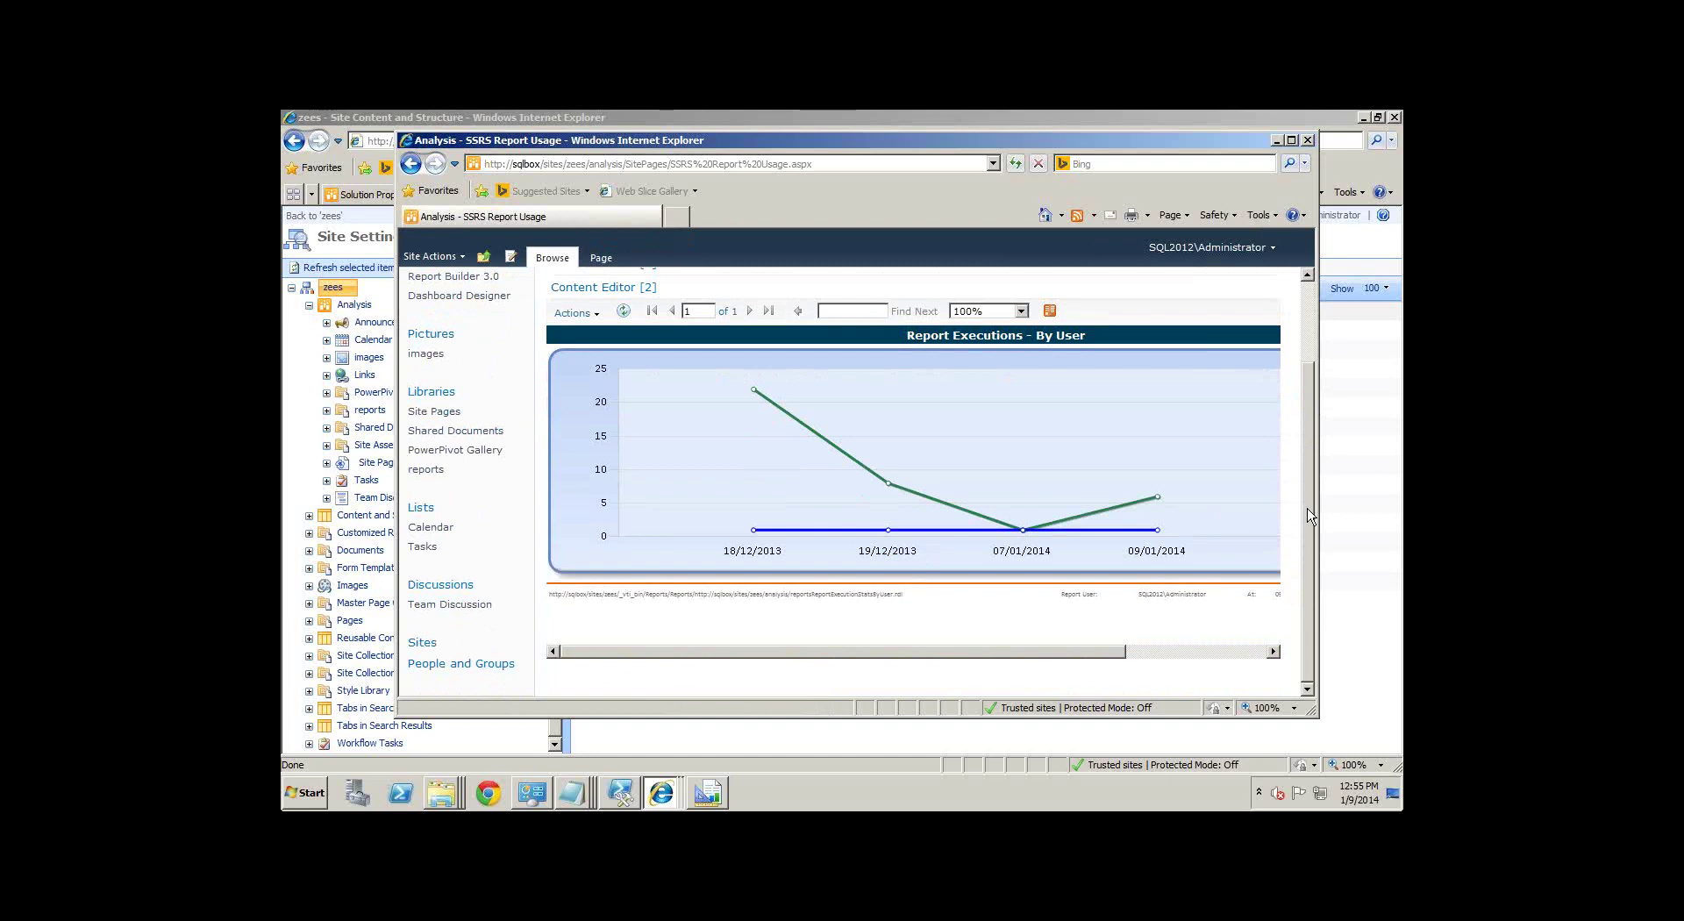
{"action": "scroll", "coordinate": [1307, 516], "scroll_direction": "up", "scroll_amount": 3}
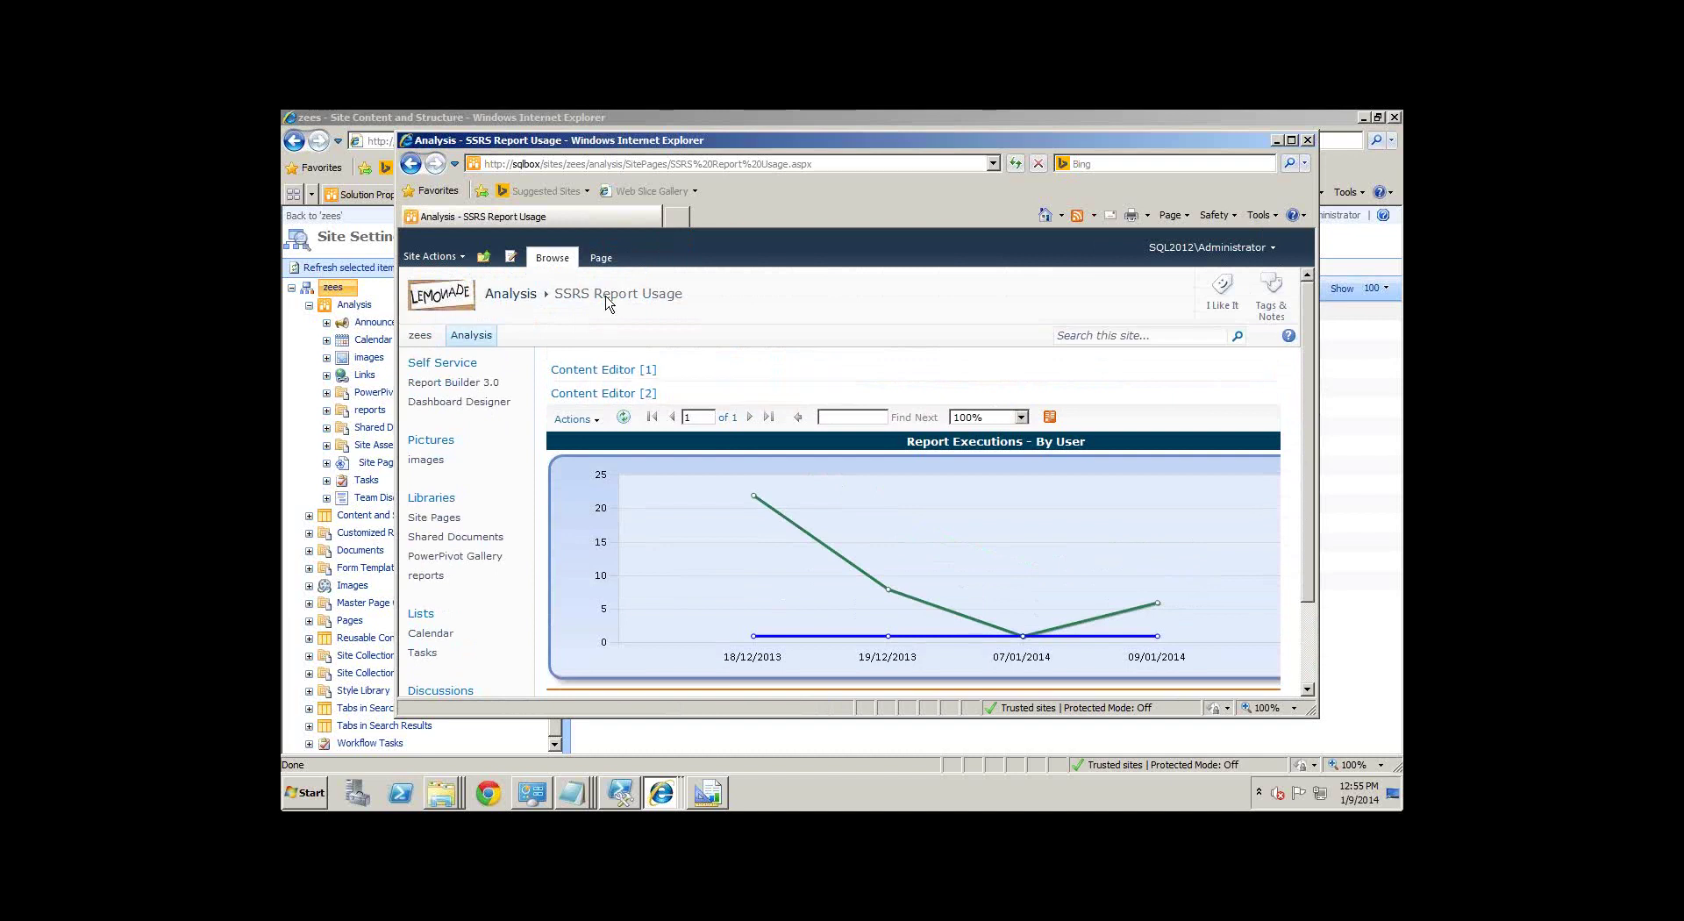
Step: Edit the page again and export the Report Viewer web part to C:\Zees as Report_Viewer_-_ReportExecutionStatsByUser, overwriting the existing DWP file
{"action": "left_click", "coordinate": [601, 258]}
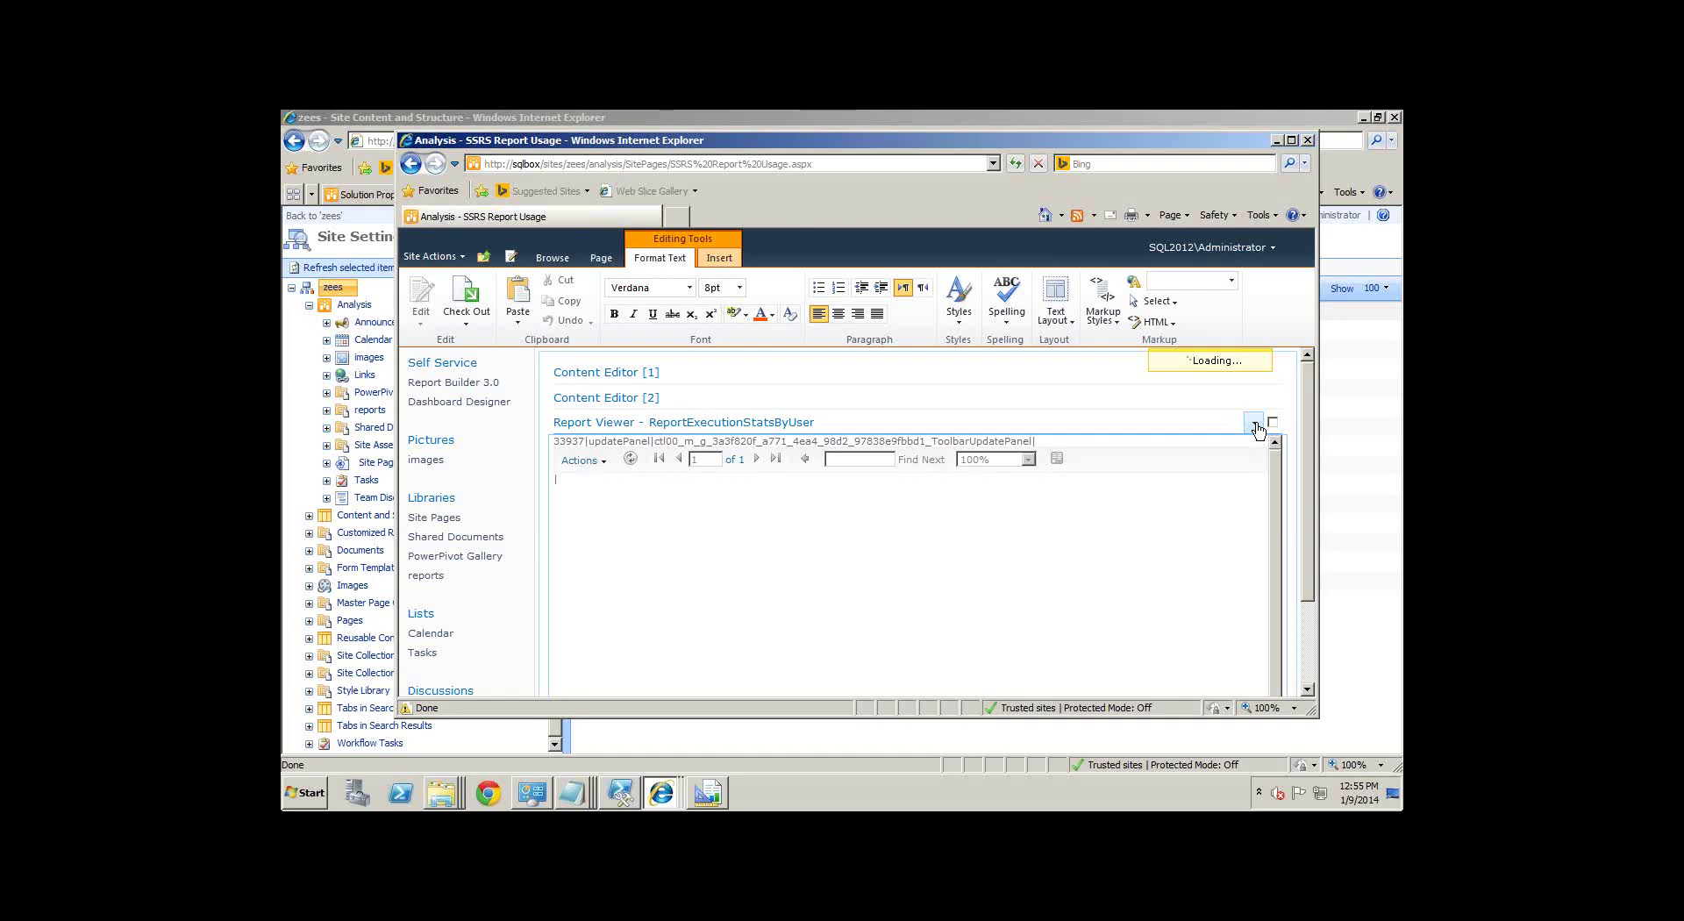
{"action": "left_click", "coordinate": [1255, 425]}
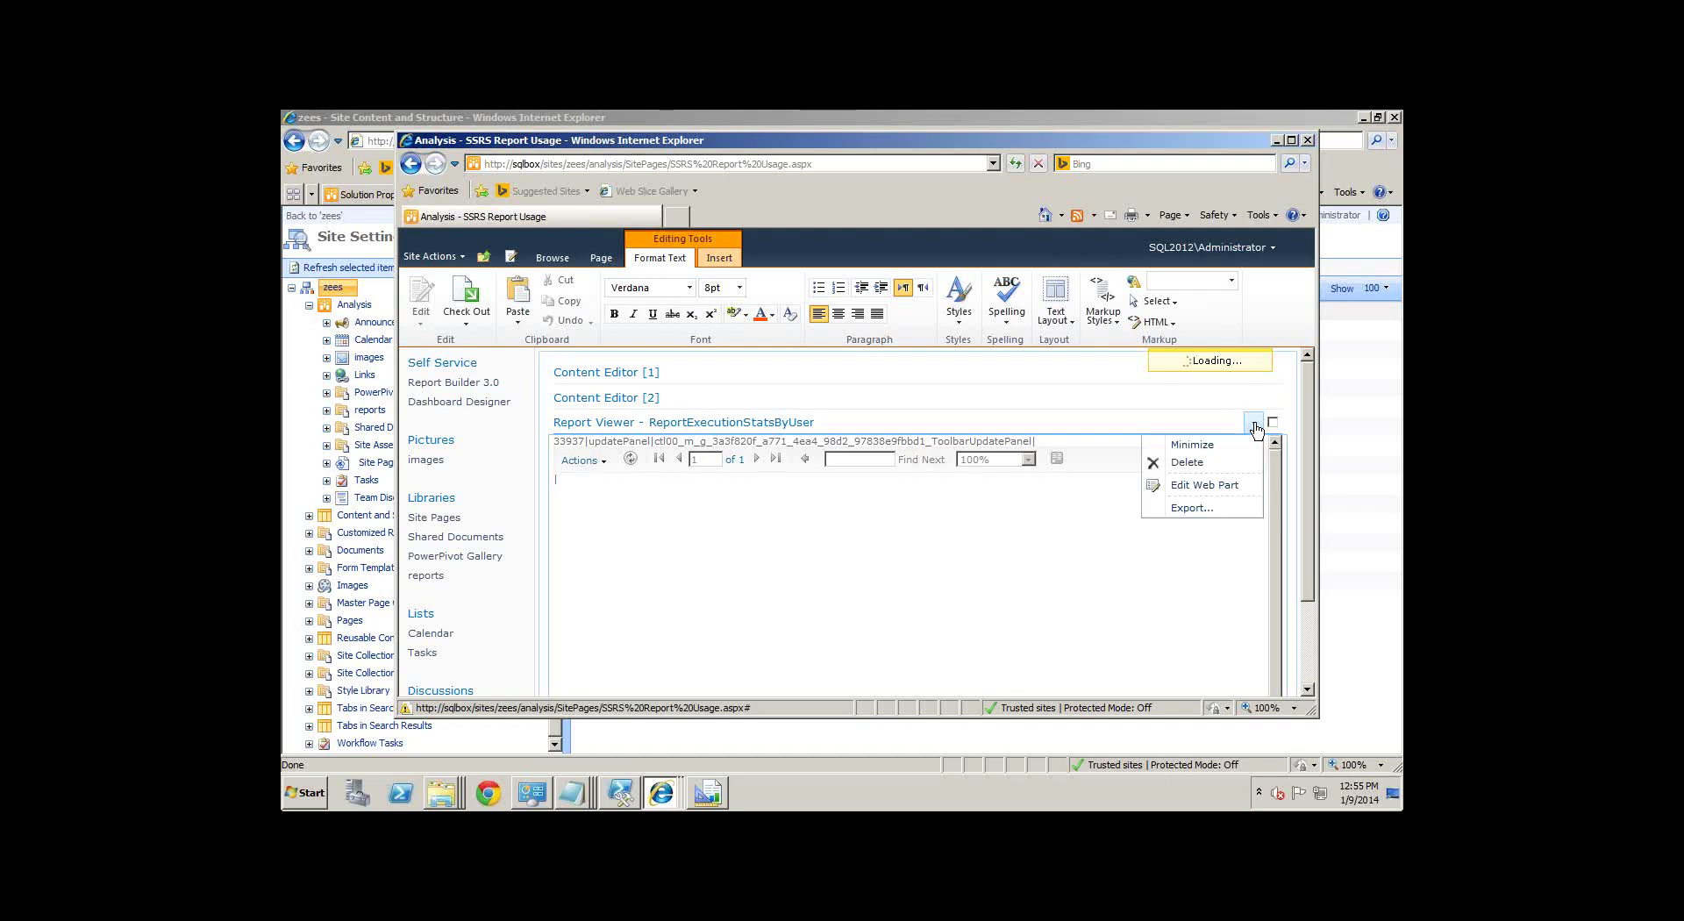
{"action": "left_click", "coordinate": [1195, 507]}
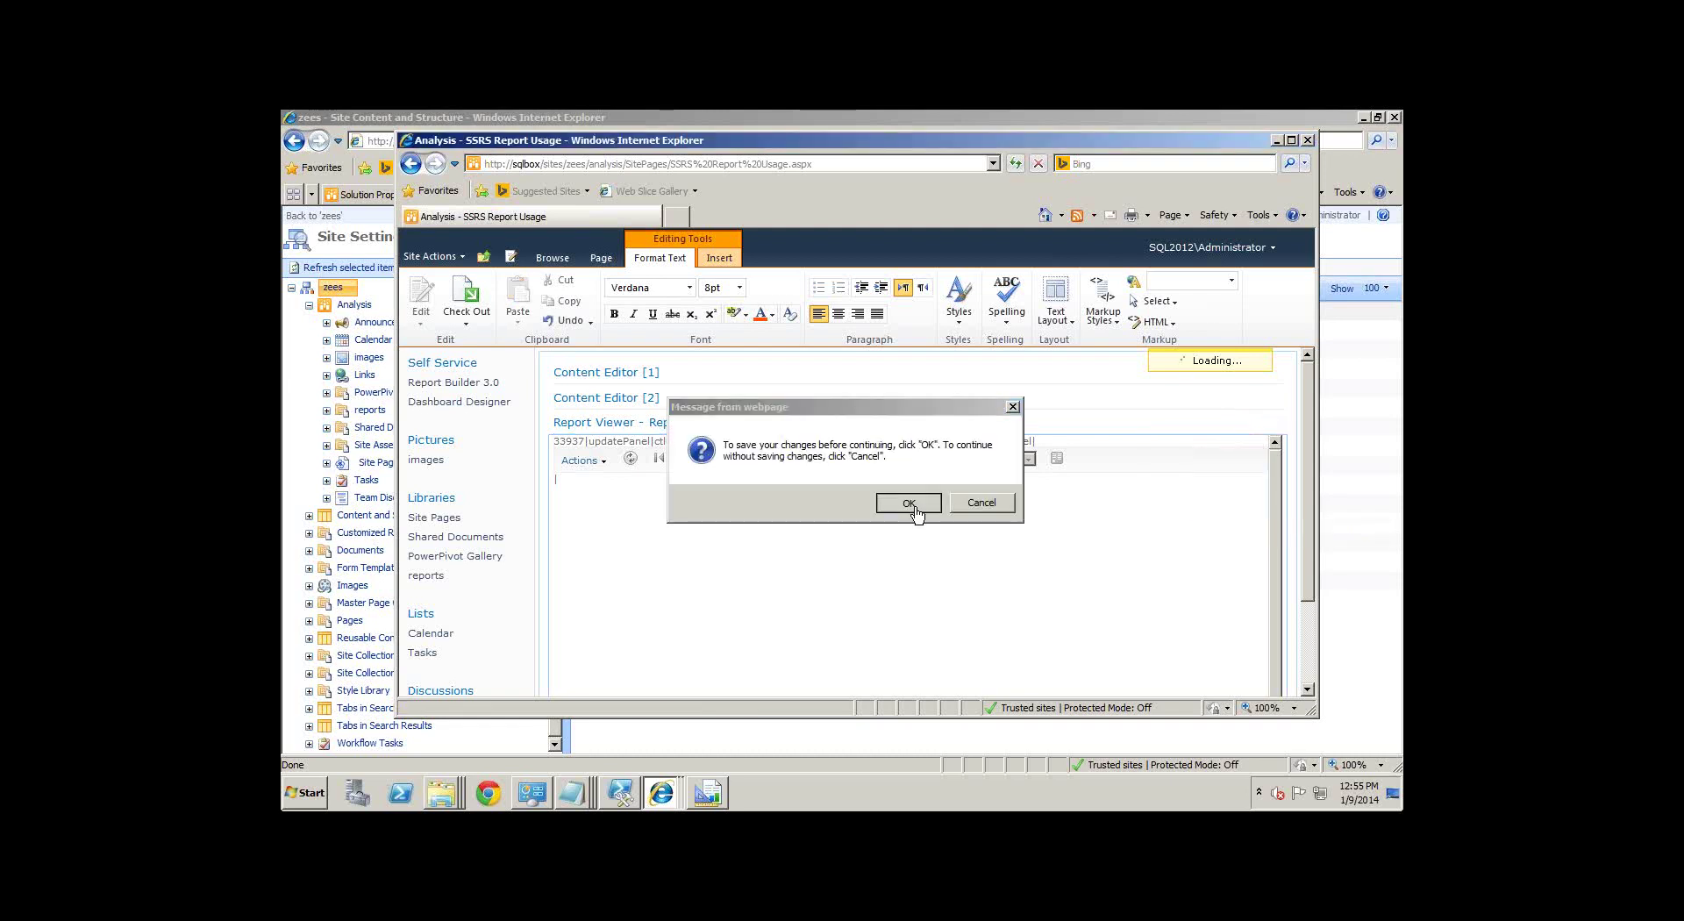
{"action": "left_click", "coordinate": [910, 504]}
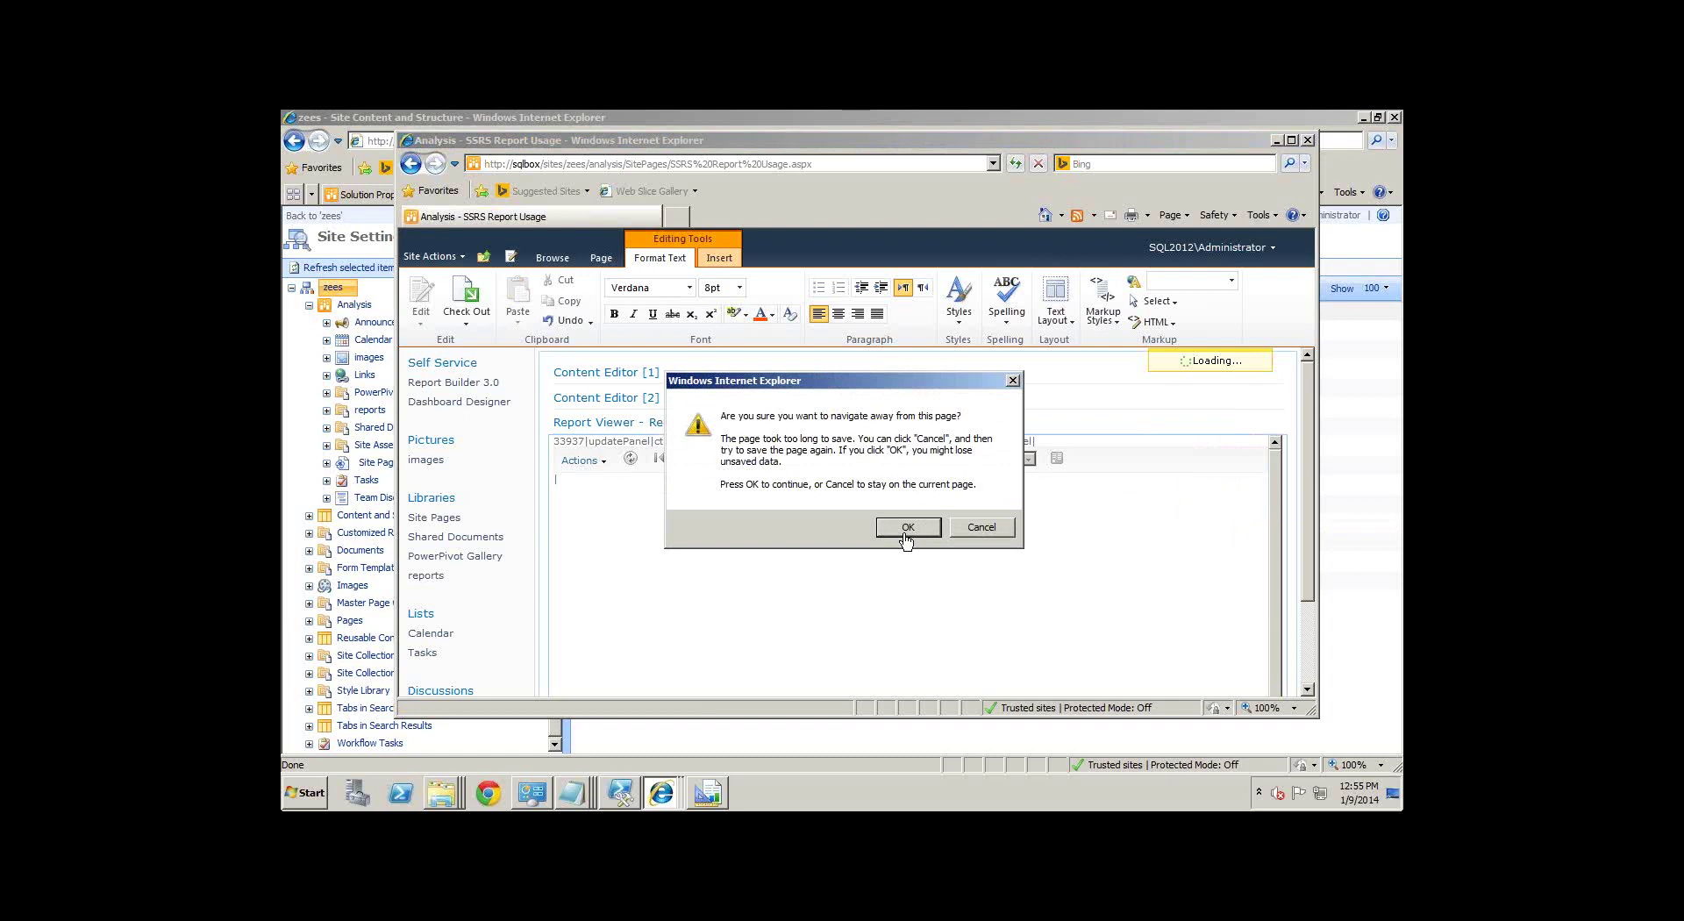
{"action": "left_click", "coordinate": [905, 530]}
{"action": "left_click", "coordinate": [903, 501]}
{"action": "left_click", "coordinate": [903, 527]}
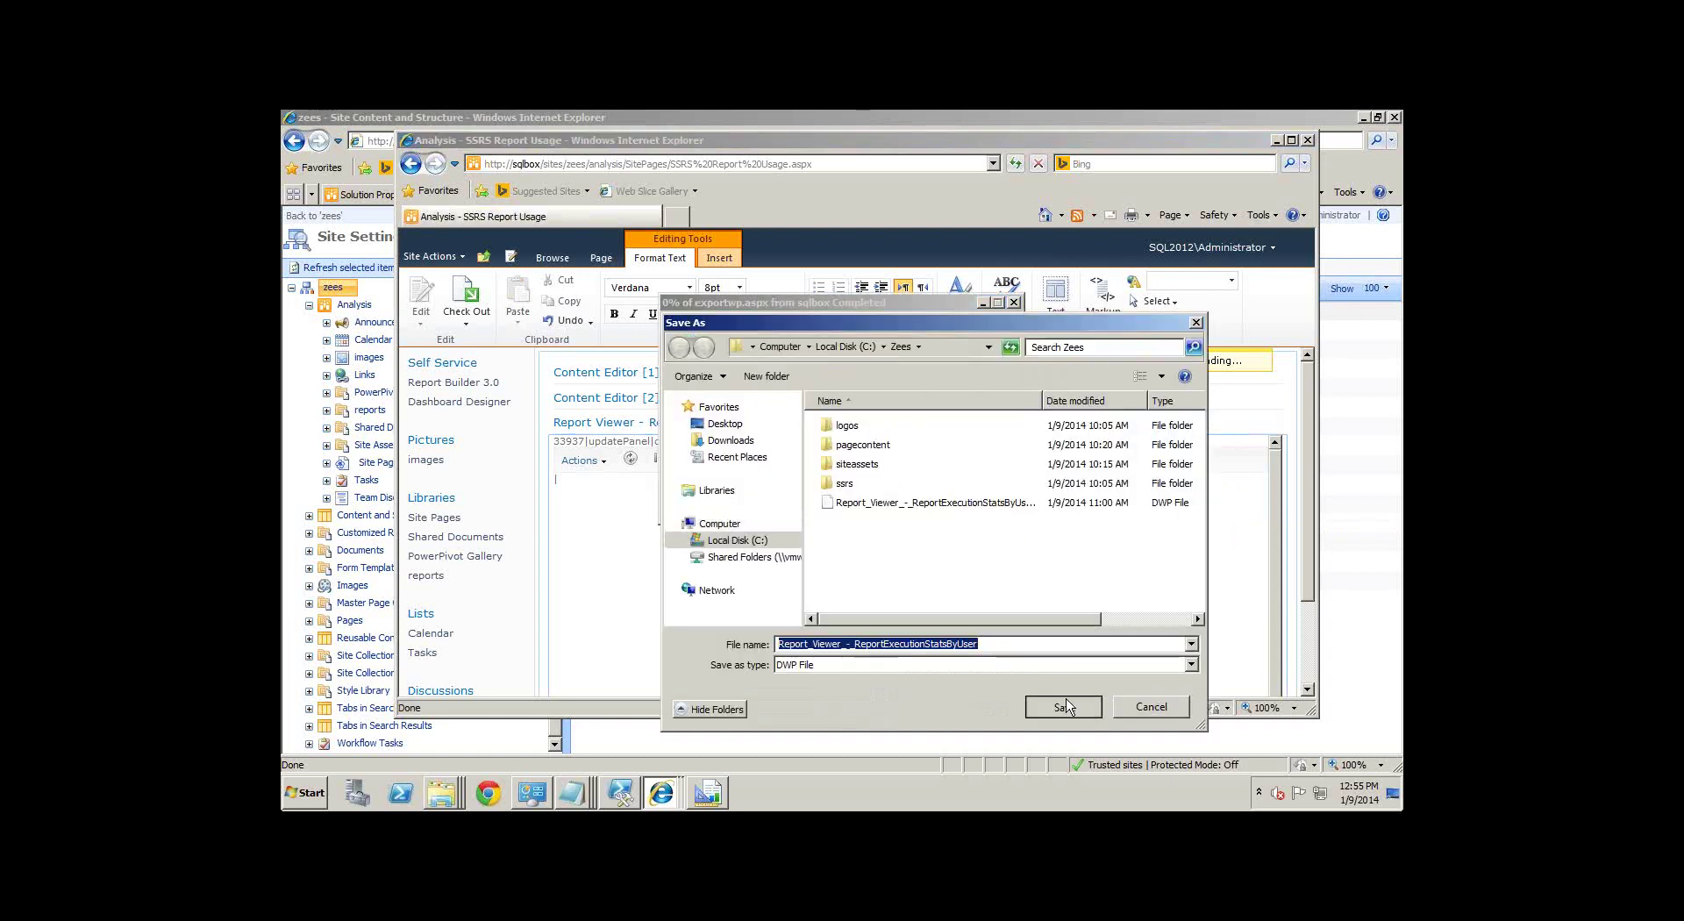
{"action": "left_click", "coordinate": [1064, 707]}
{"action": "left_click", "coordinate": [909, 454]}
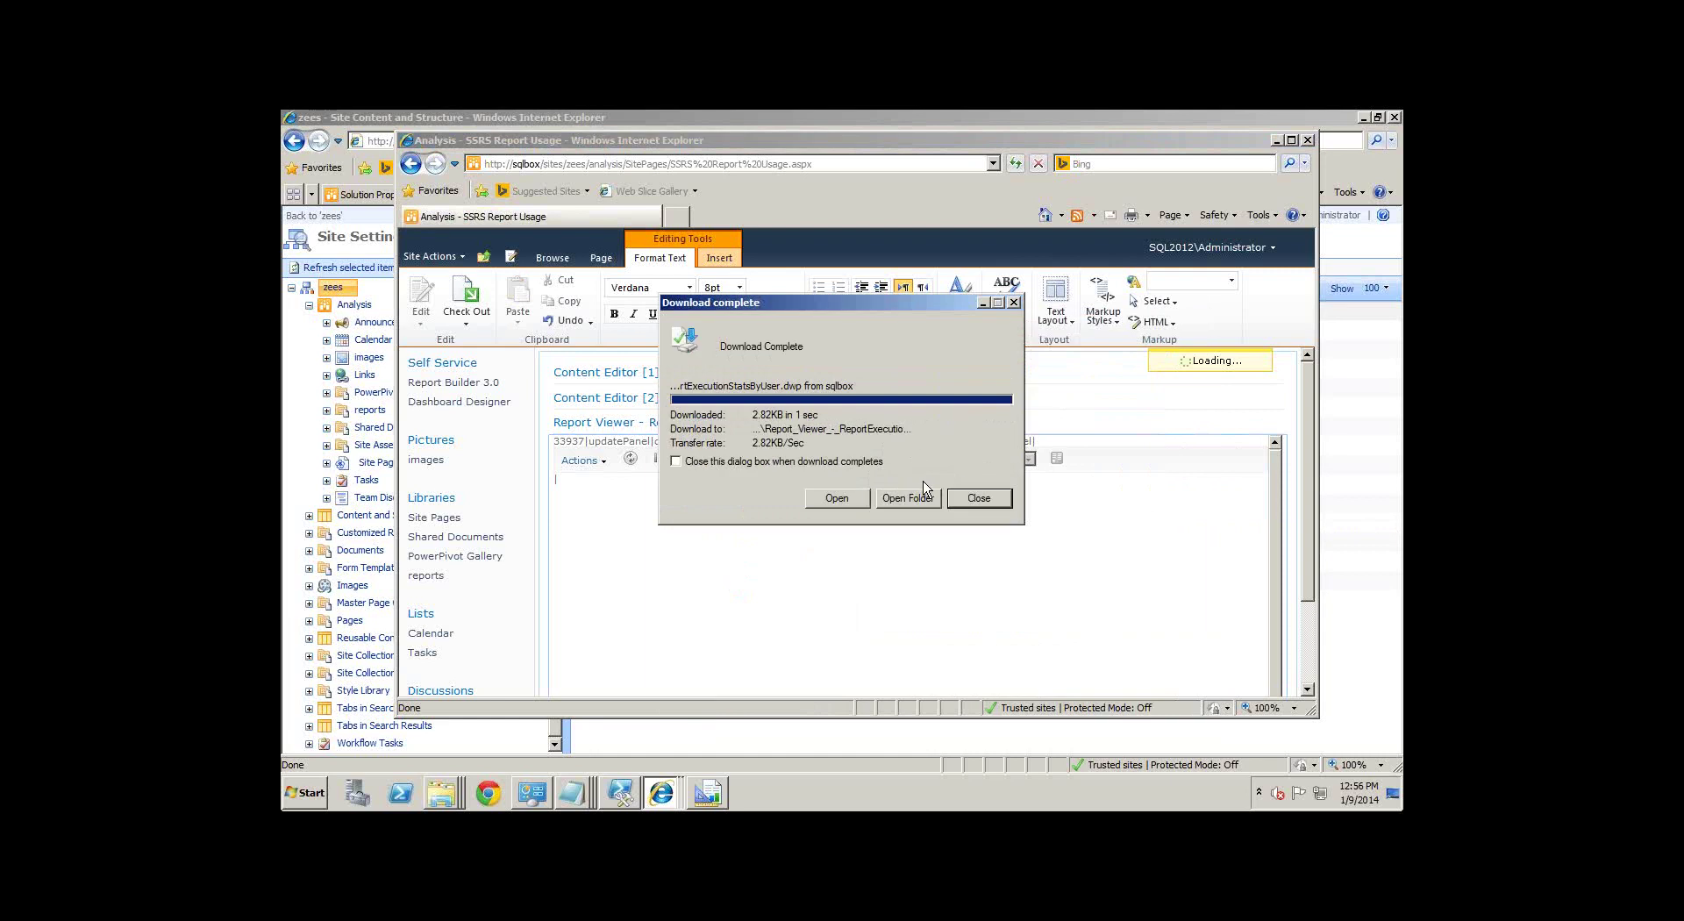
{"action": "left_click", "coordinate": [980, 499]}
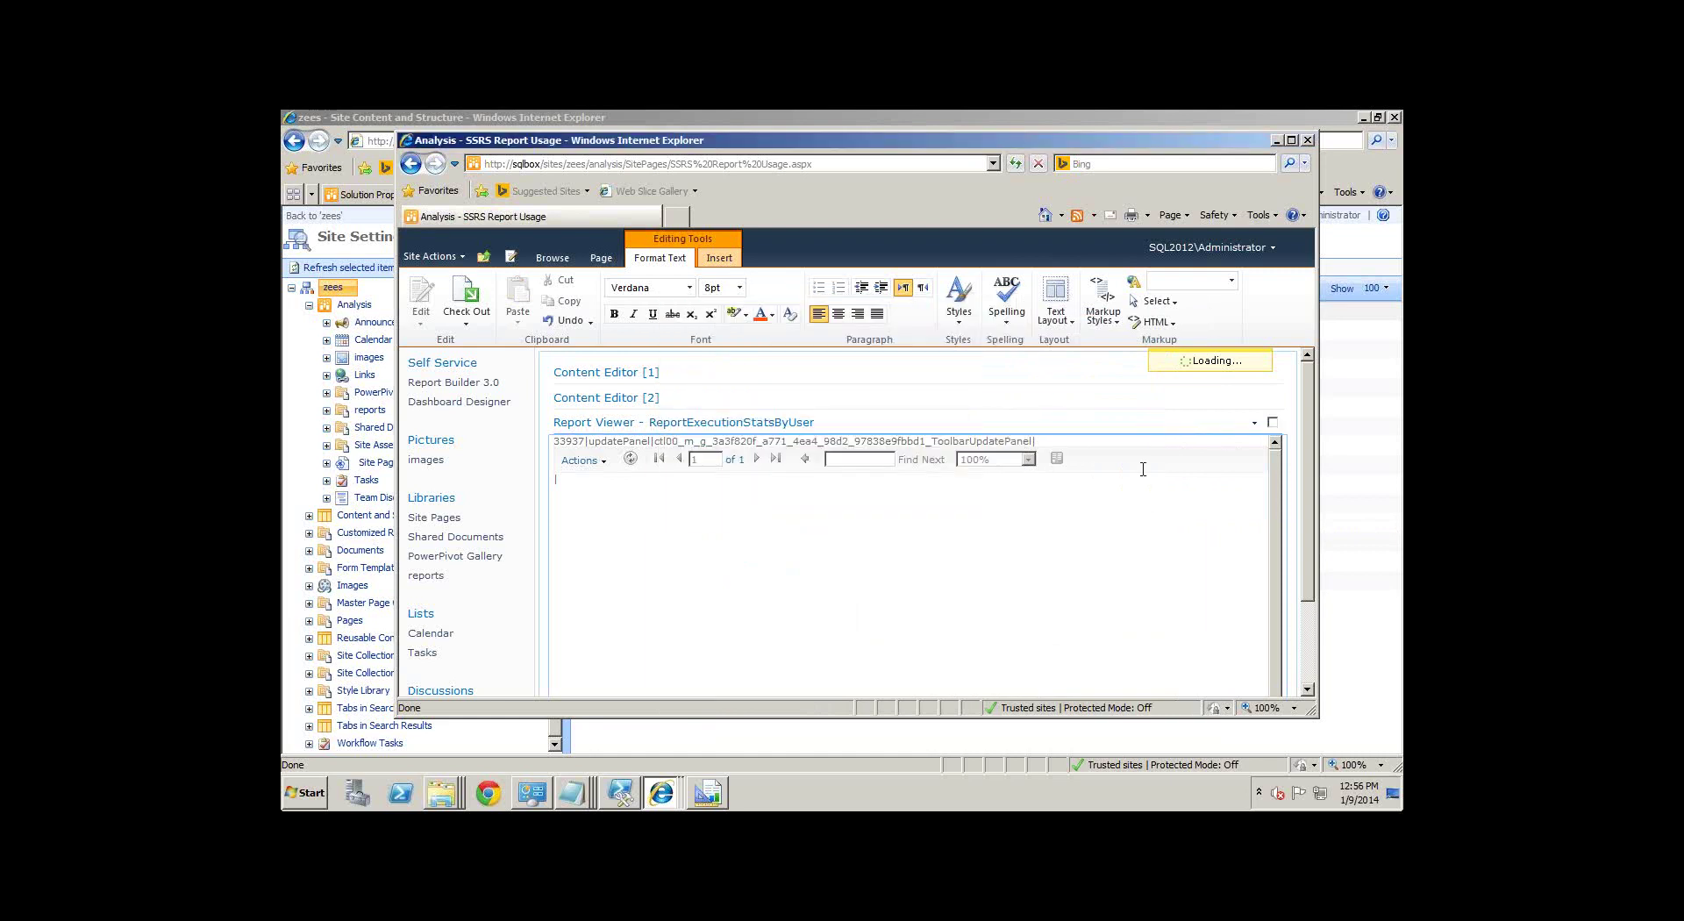
Step: Permanently delete the Report Viewer web part from the SSRS Report Usage page
{"action": "left_click", "coordinate": [1255, 422]}
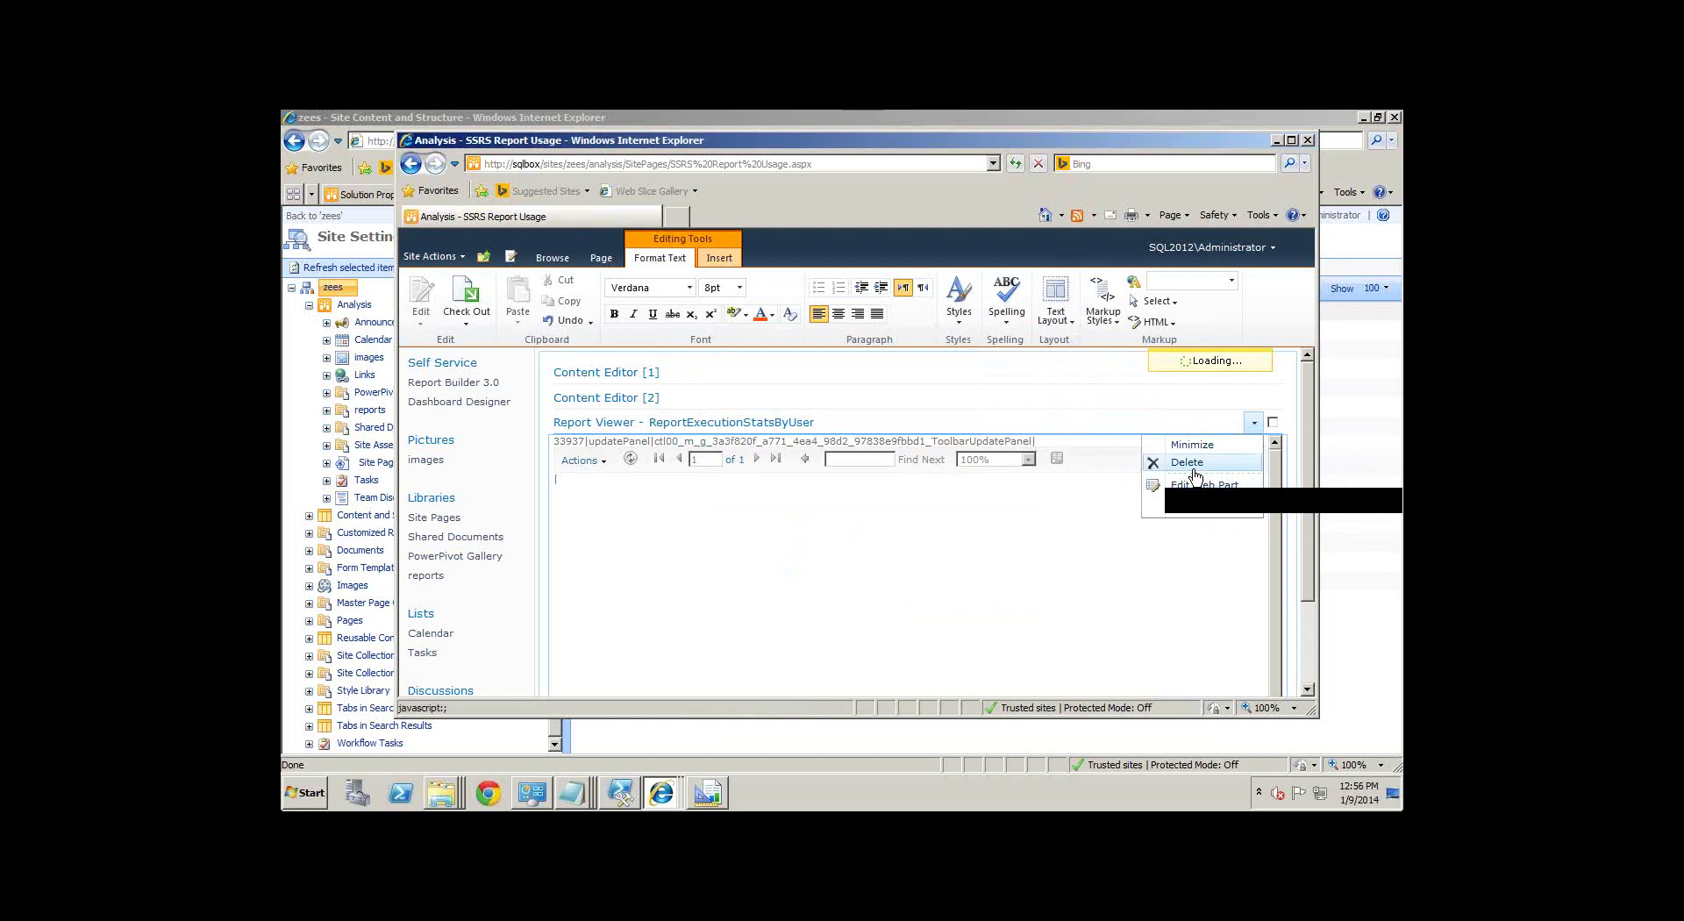
{"action": "left_click", "coordinate": [1194, 471]}
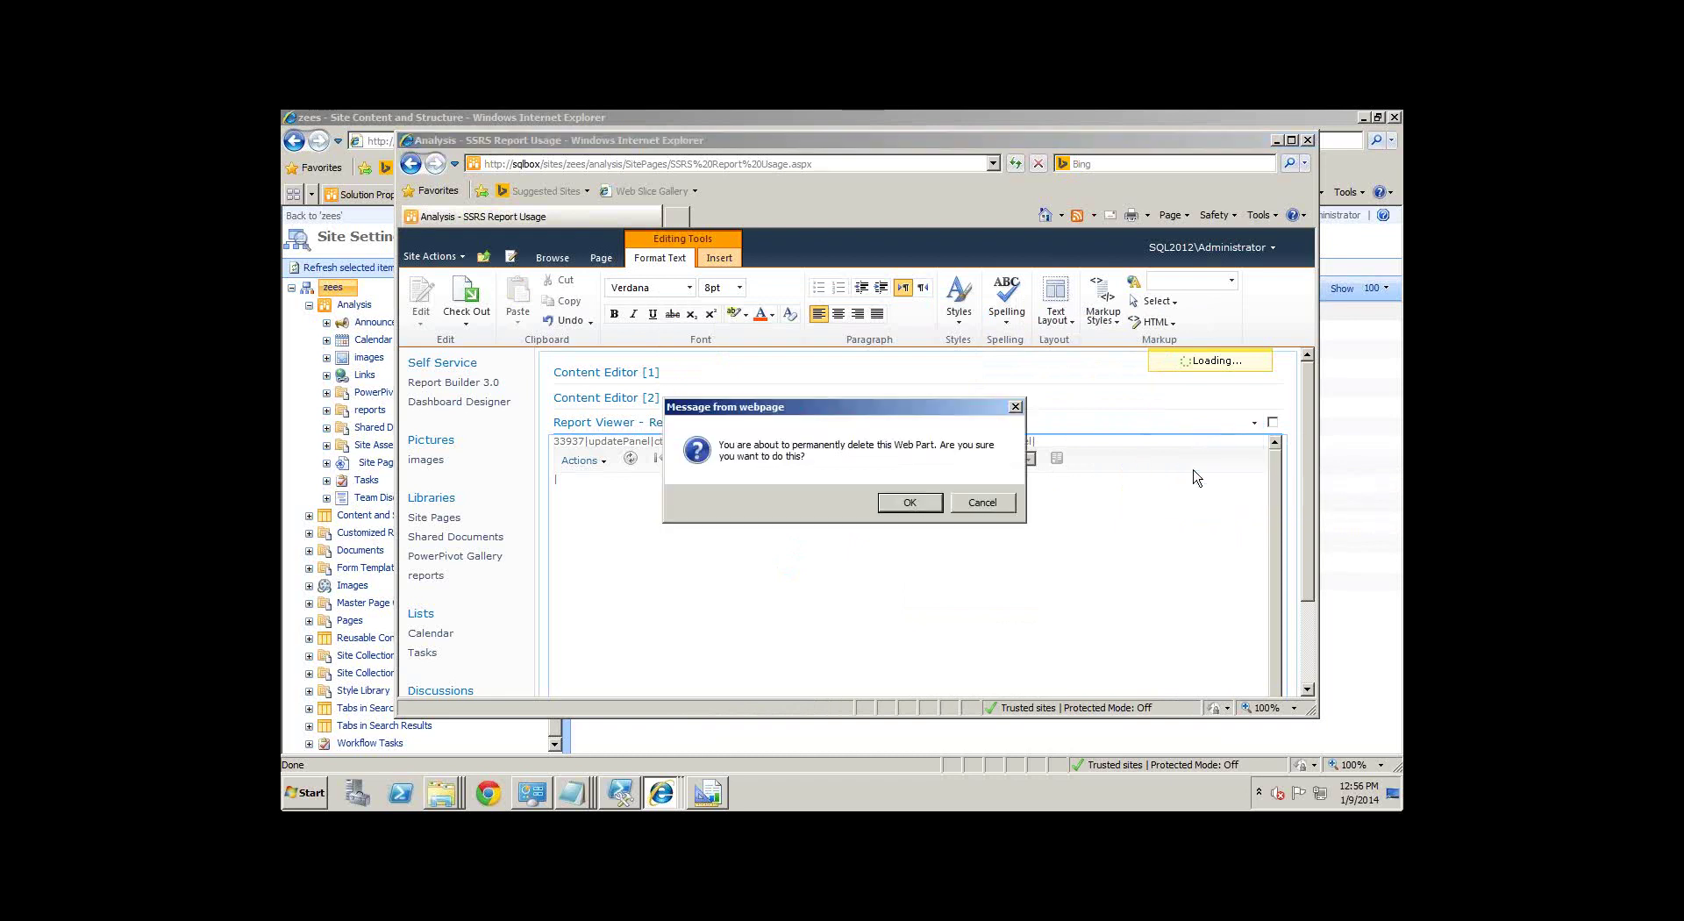
{"action": "left_click", "coordinate": [911, 503]}
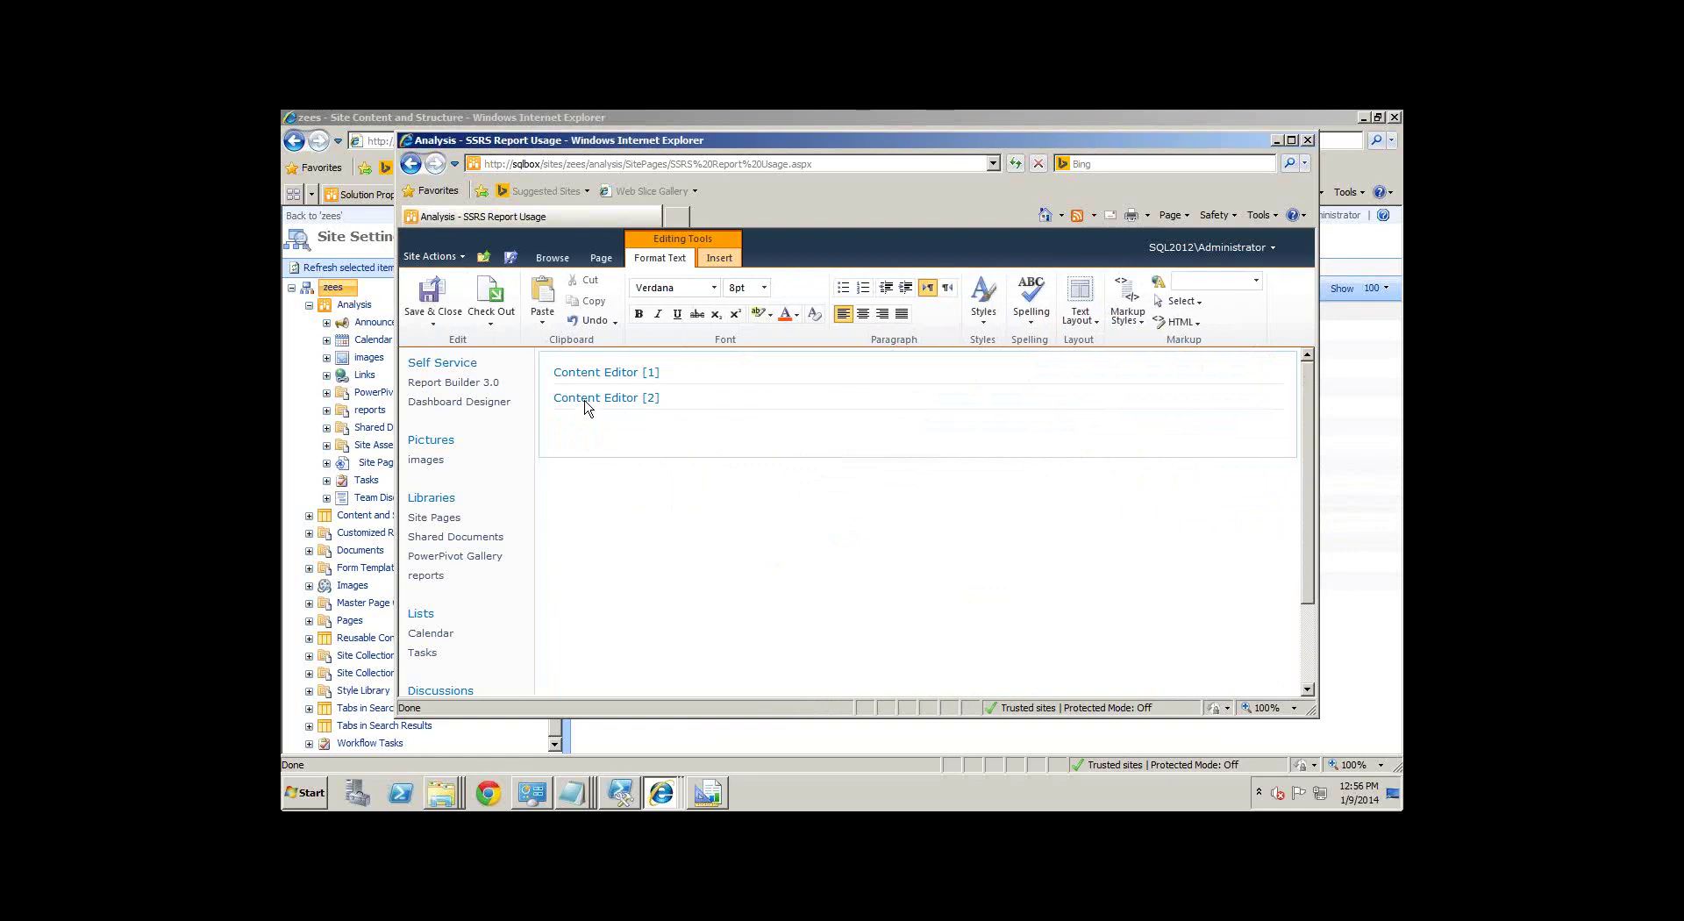
Step: Upload the exported Report_Viewer_-_ReportExecutionStatsByUser DWP file from C:\Zees as a web part for the page
{"action": "left_click", "coordinate": [720, 258]}
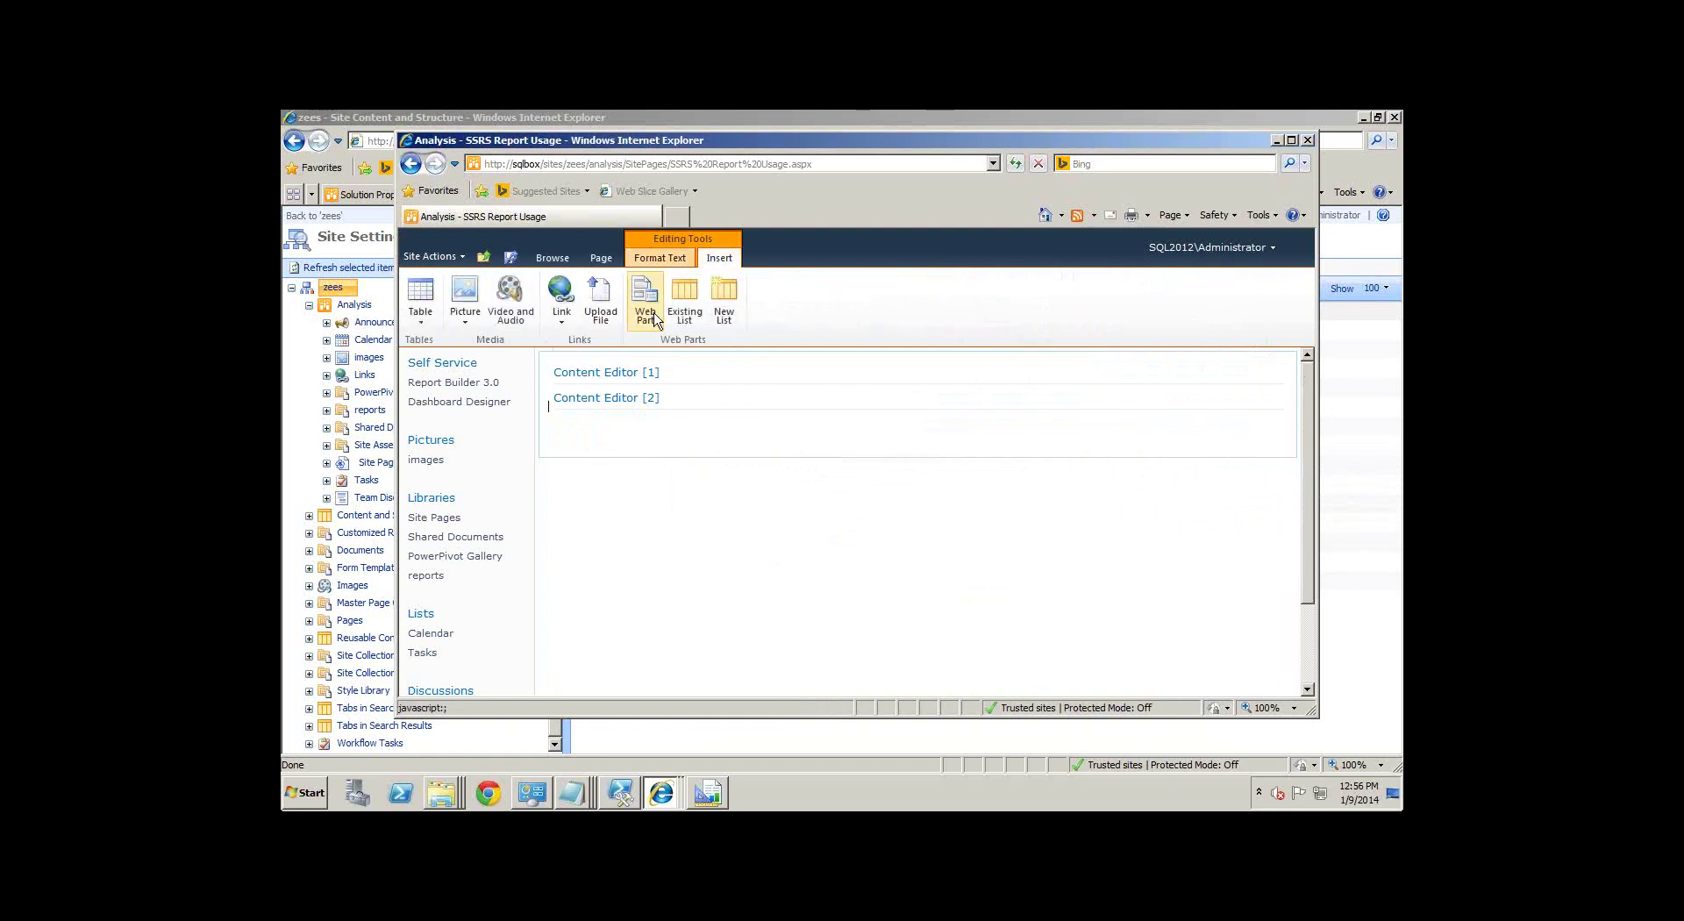
{"action": "left_click", "coordinate": [649, 316]}
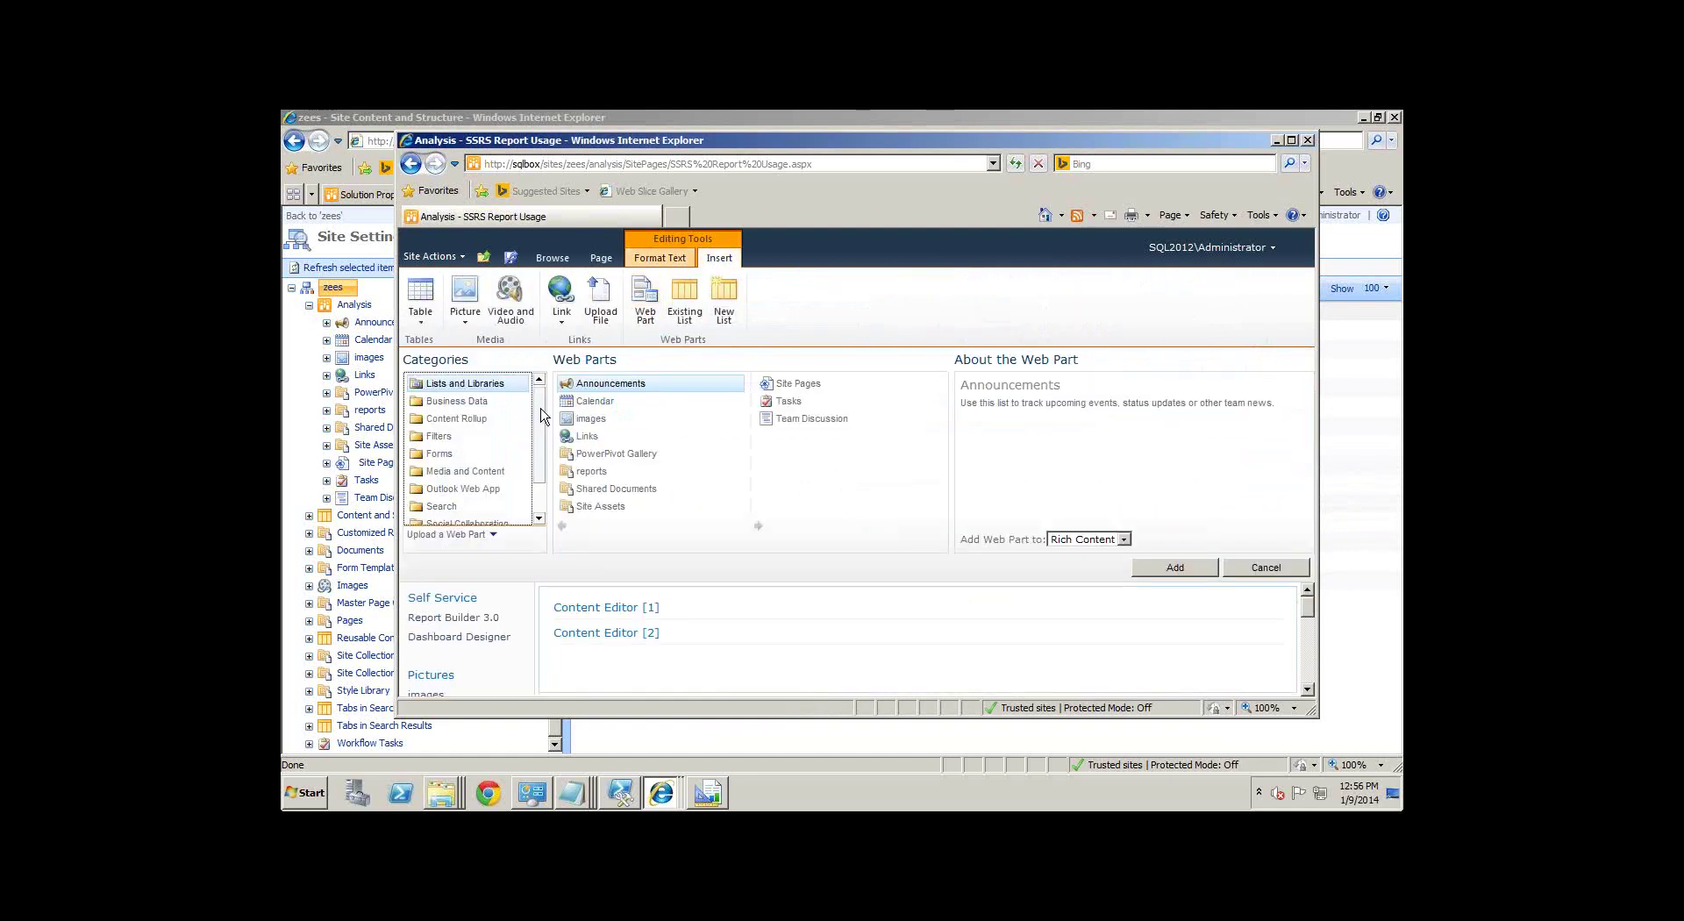
{"action": "scroll", "coordinate": [513, 504], "scroll_direction": "down", "scroll_amount": 3}
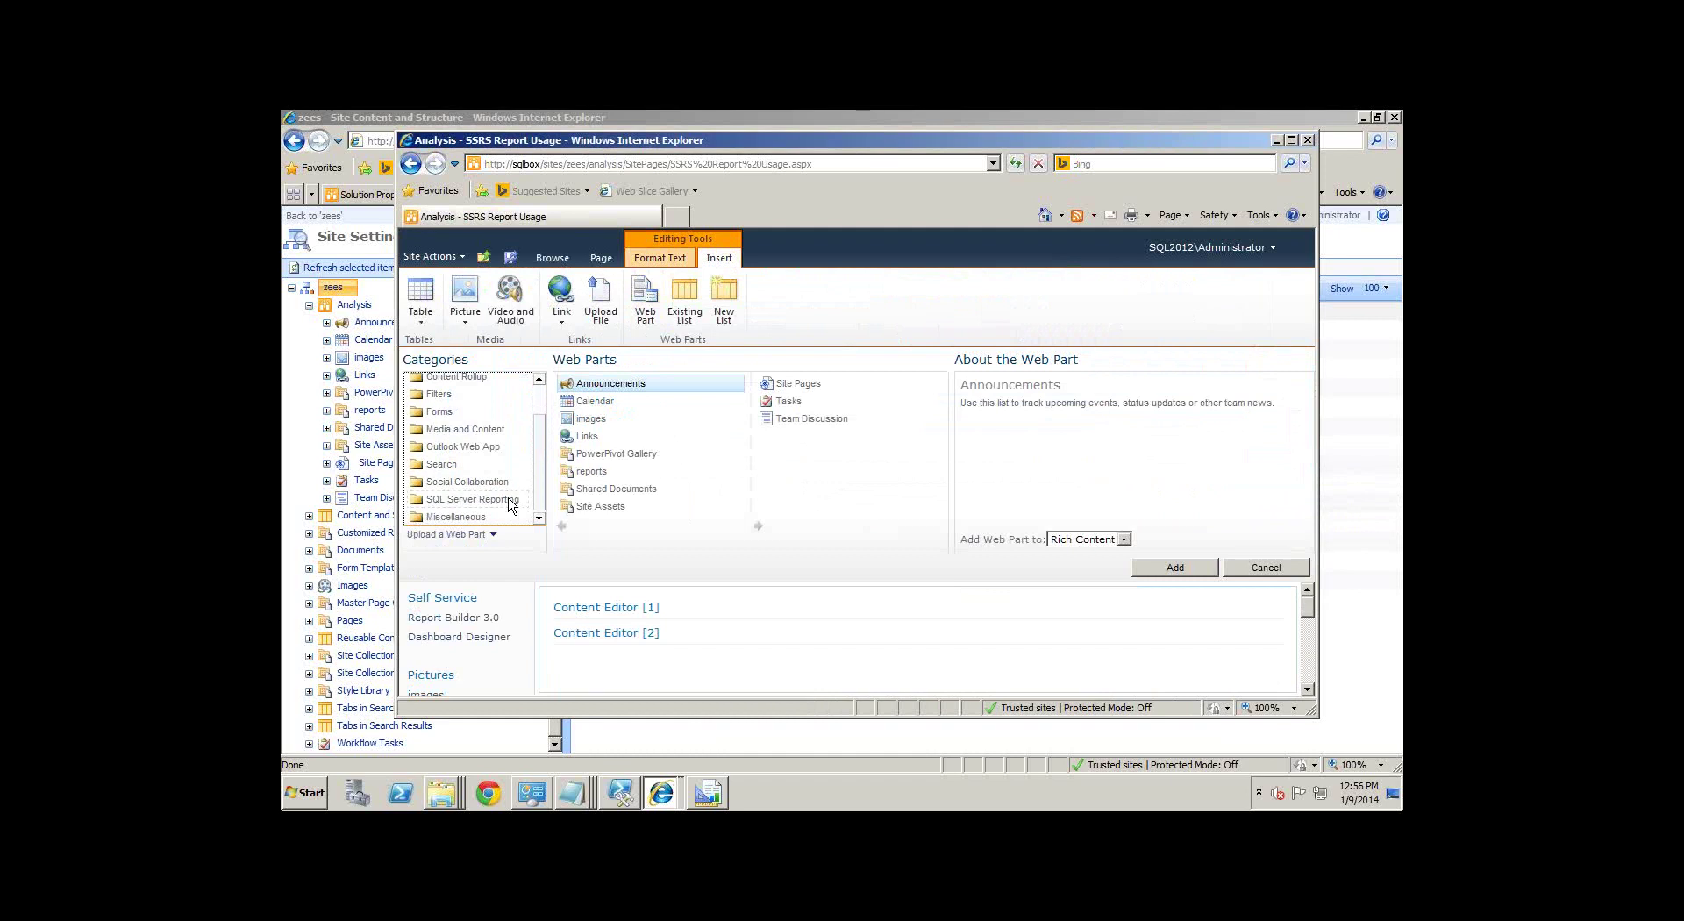
{"action": "left_click", "coordinate": [484, 534]}
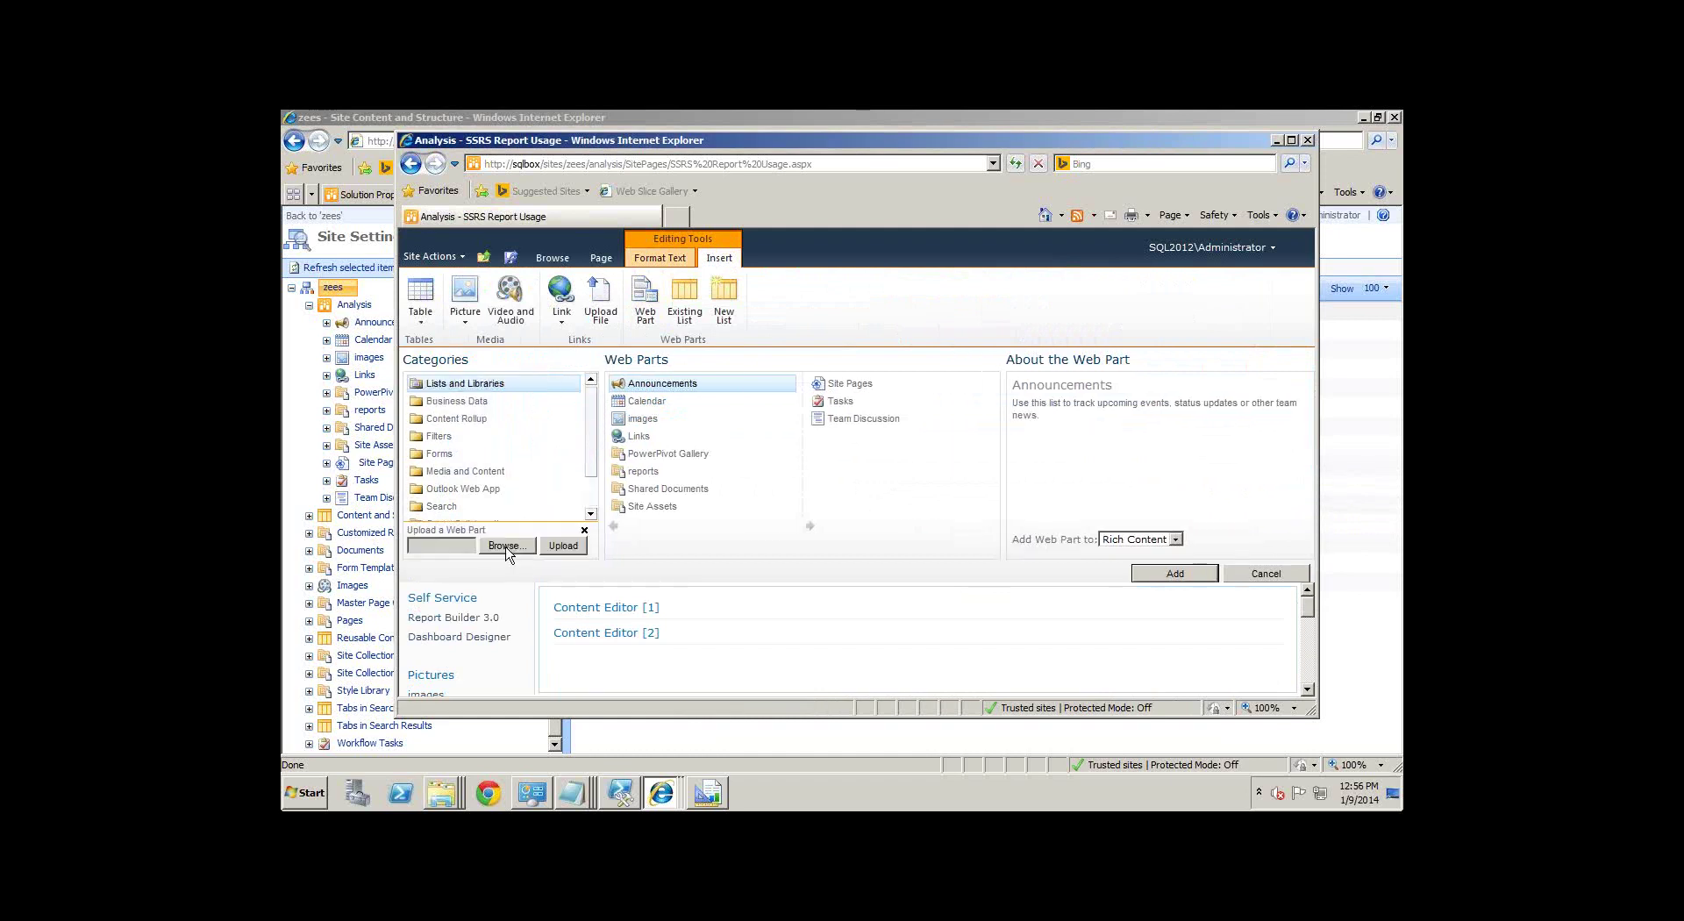
{"action": "left_click", "coordinate": [506, 547]}
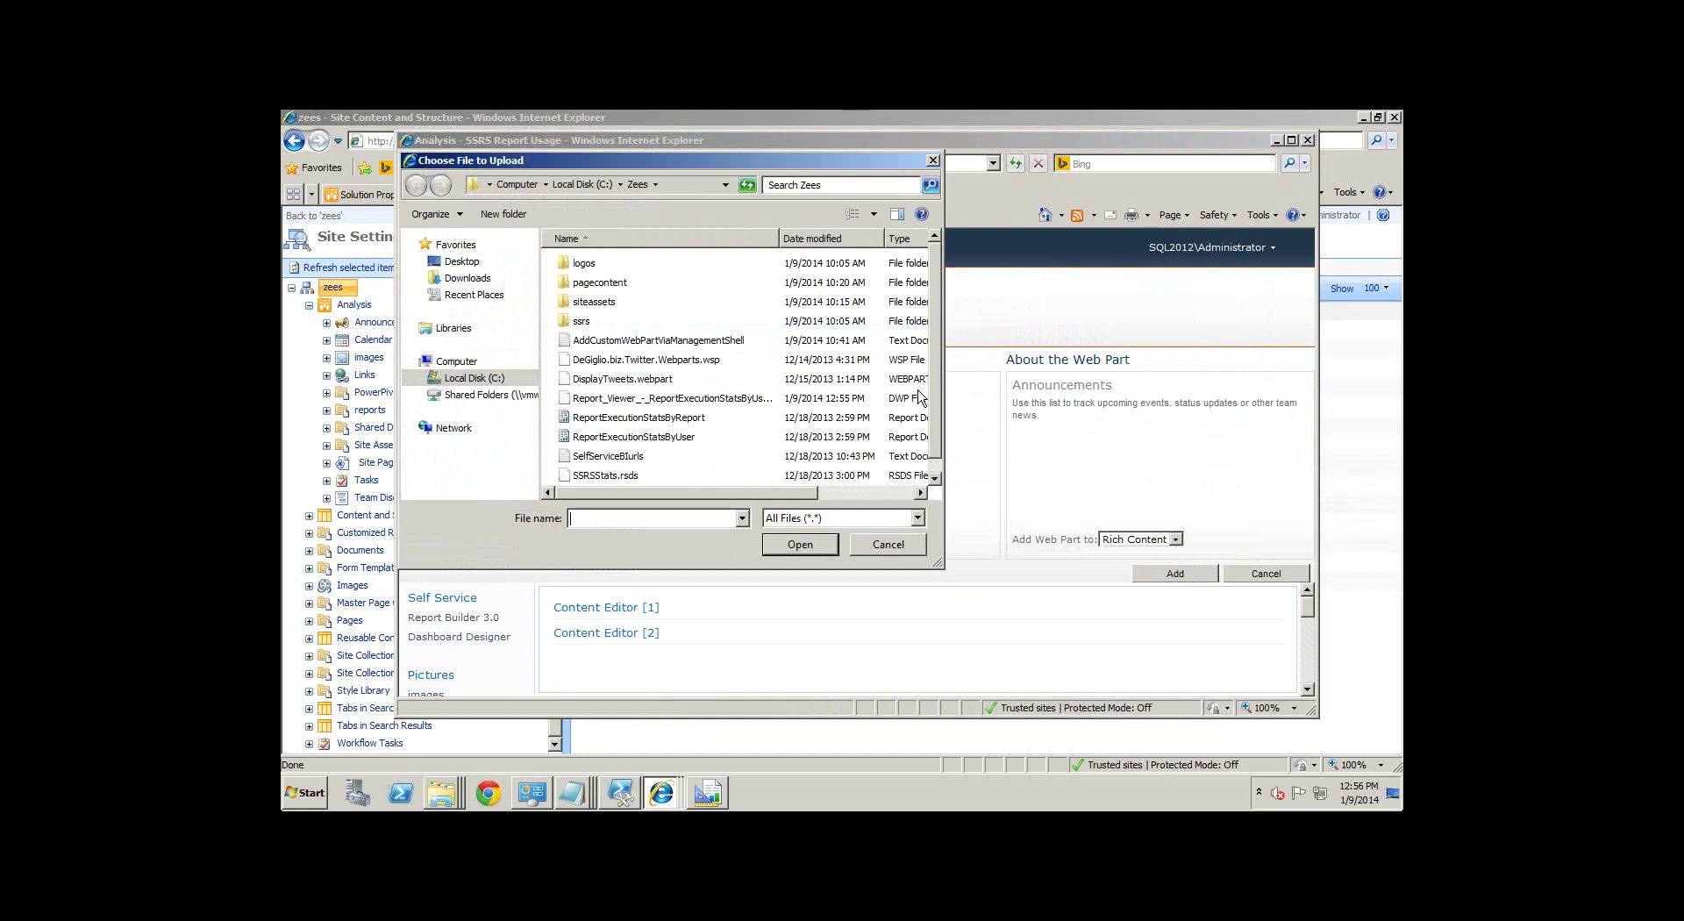
{"action": "double_click", "coordinate": [710, 403]}
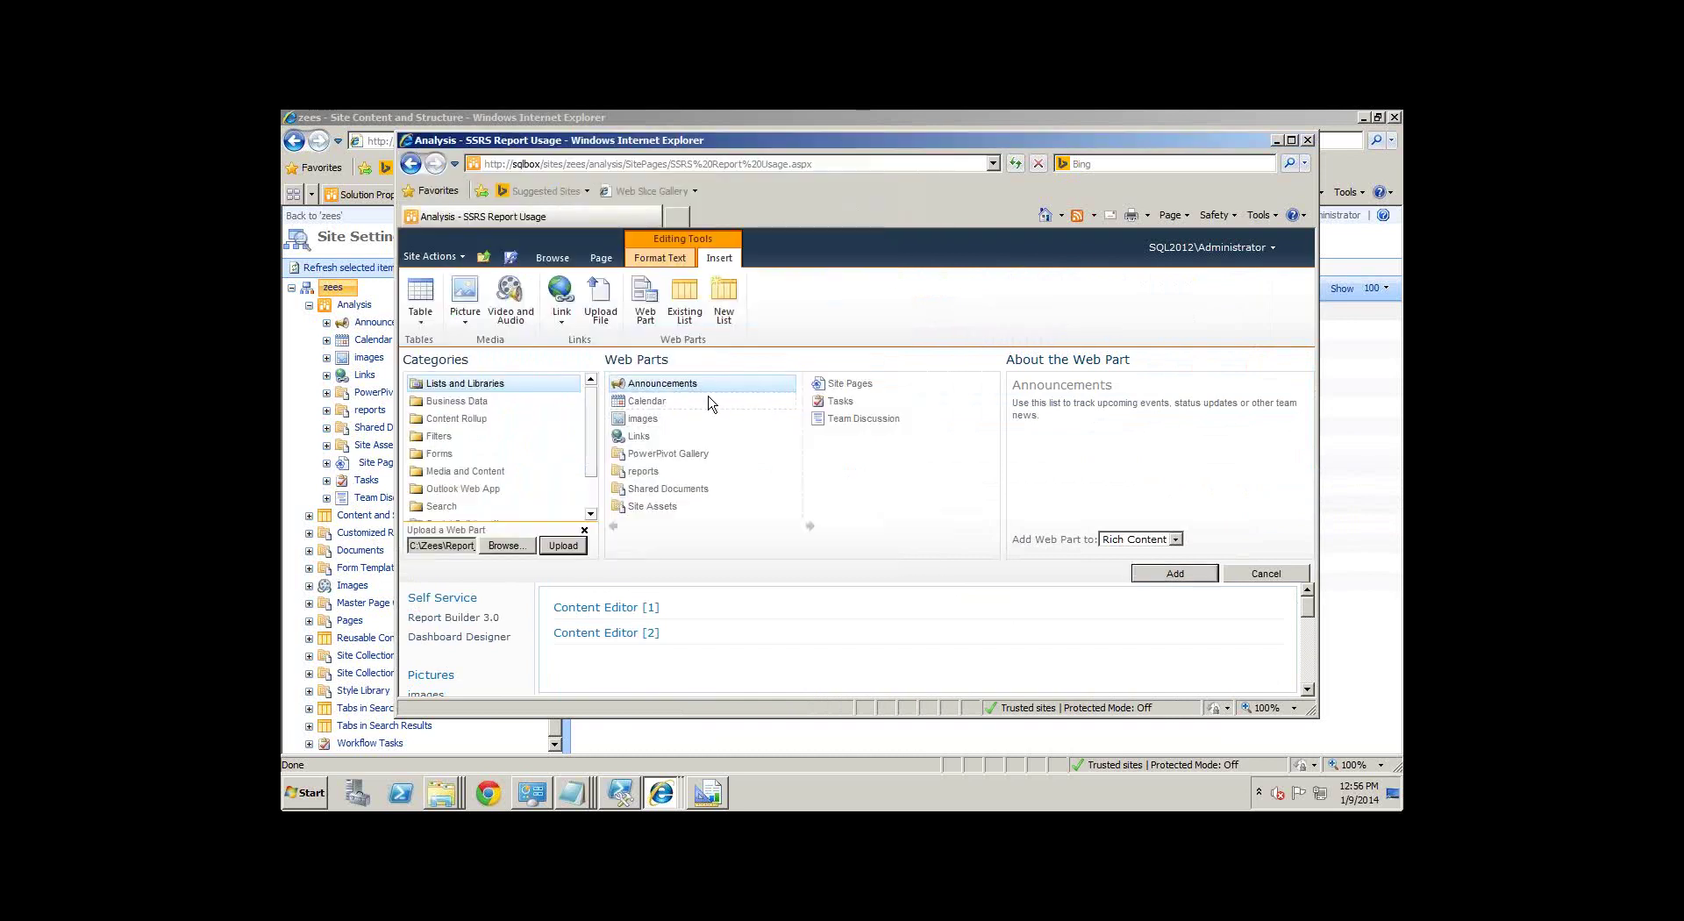
{"action": "left_click", "coordinate": [562, 547]}
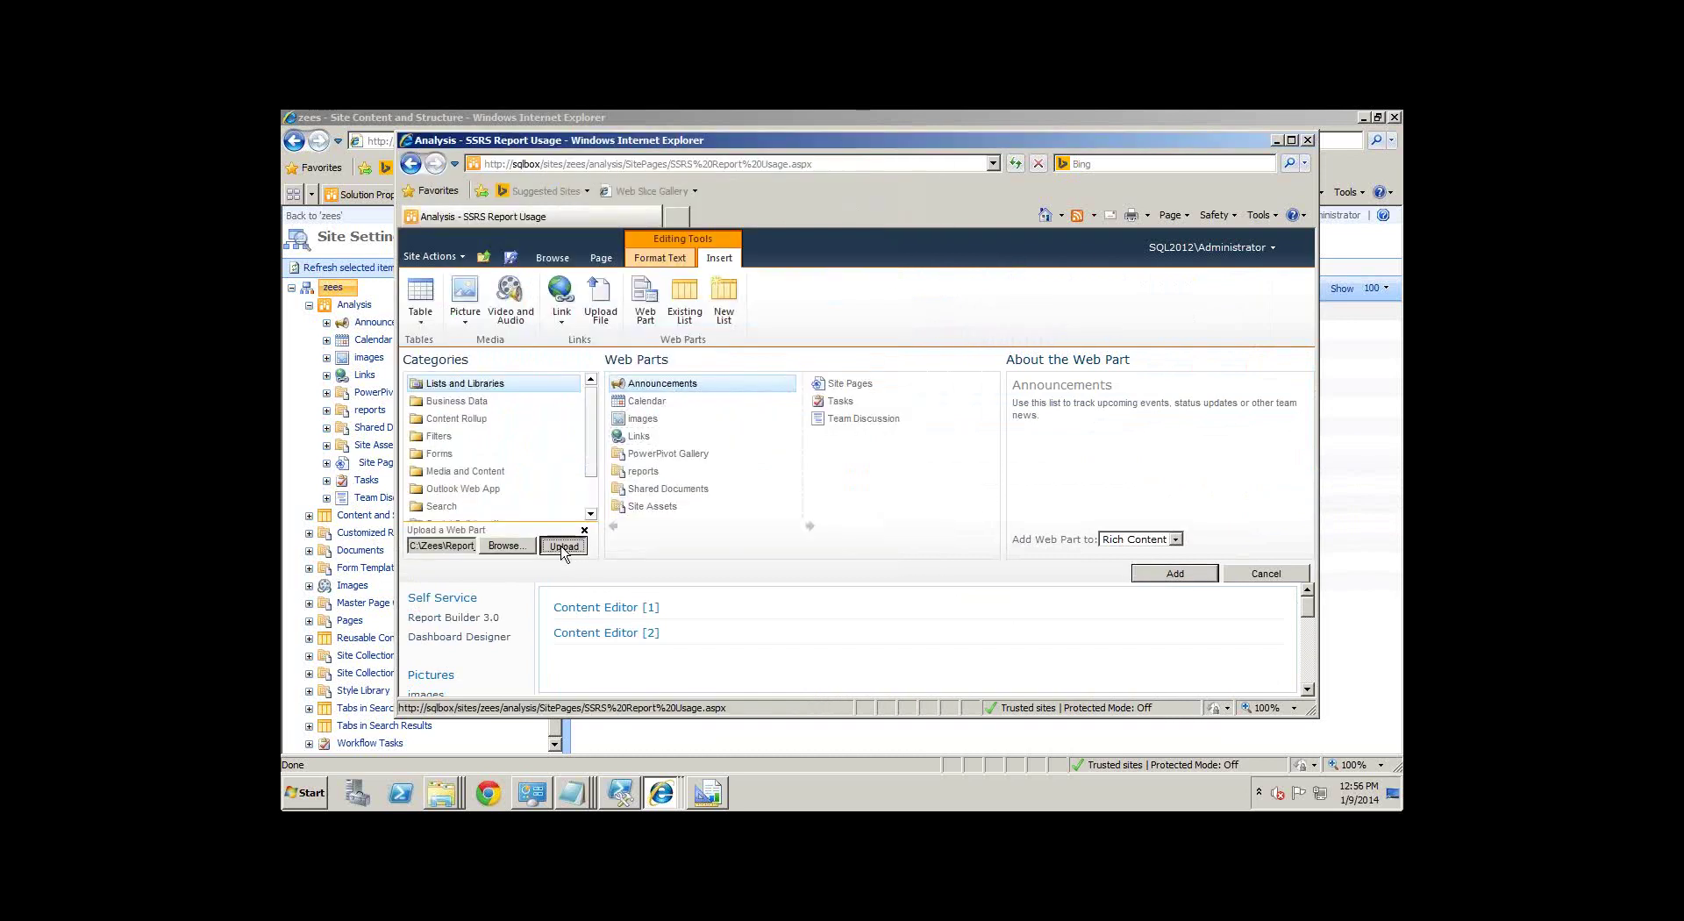
{"action": "left_click", "coordinate": [908, 503]}
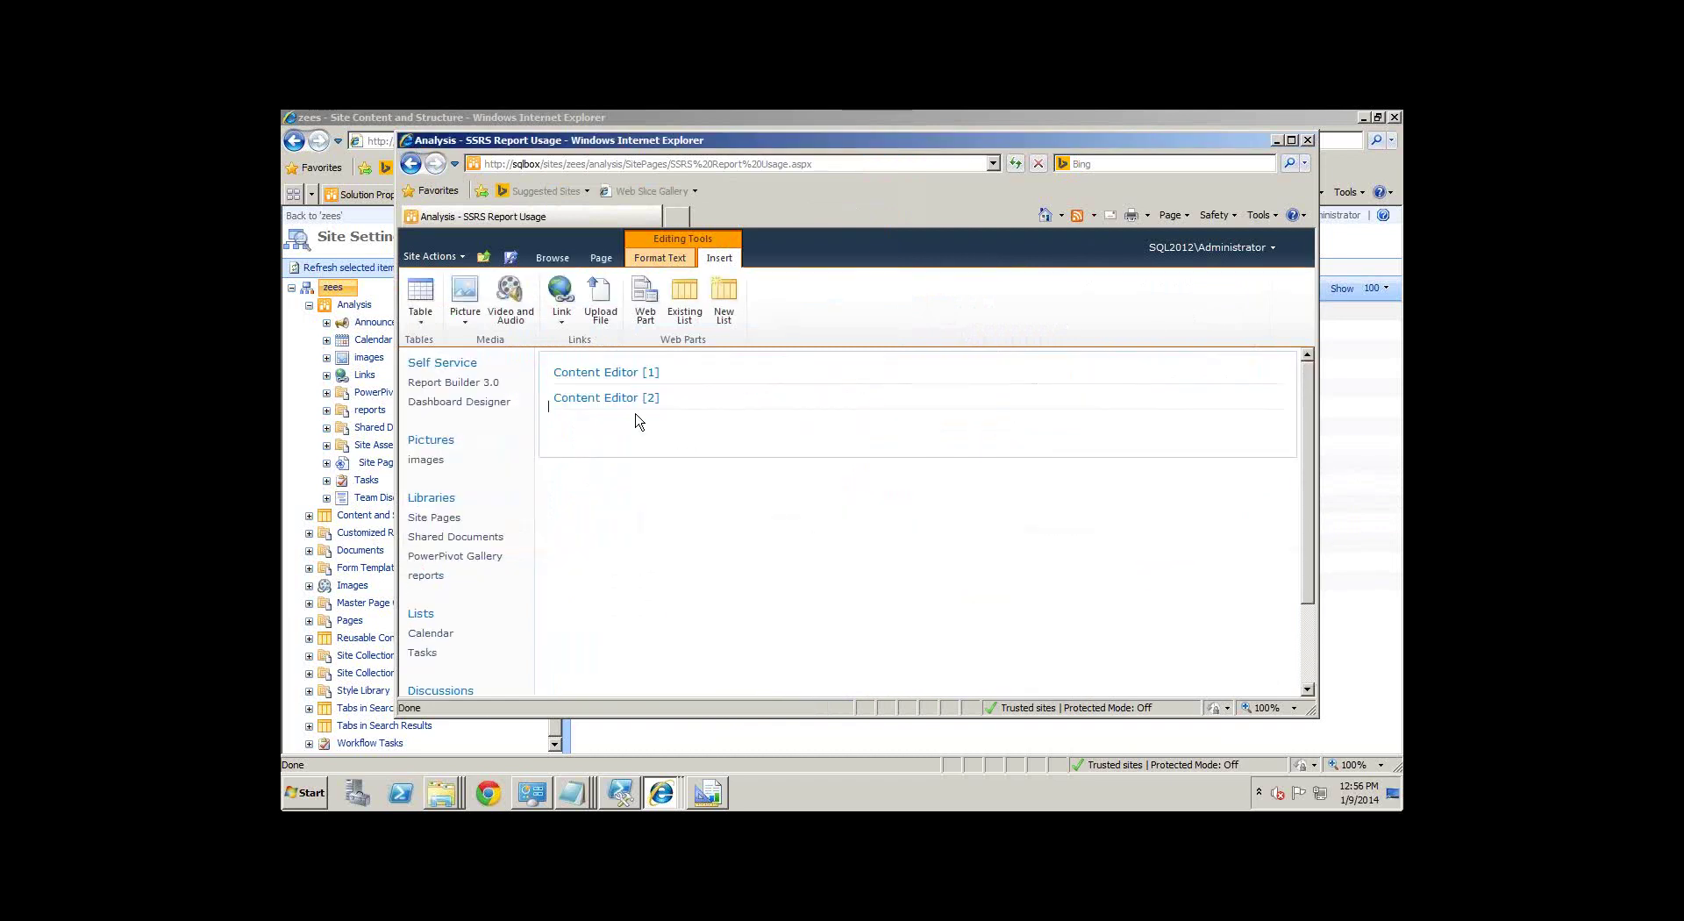
Step: Add the SQL Server Reporting Services Report Viewer from Imported Web Parts to the page's Rich Content zone
{"action": "left_click", "coordinate": [643, 301]}
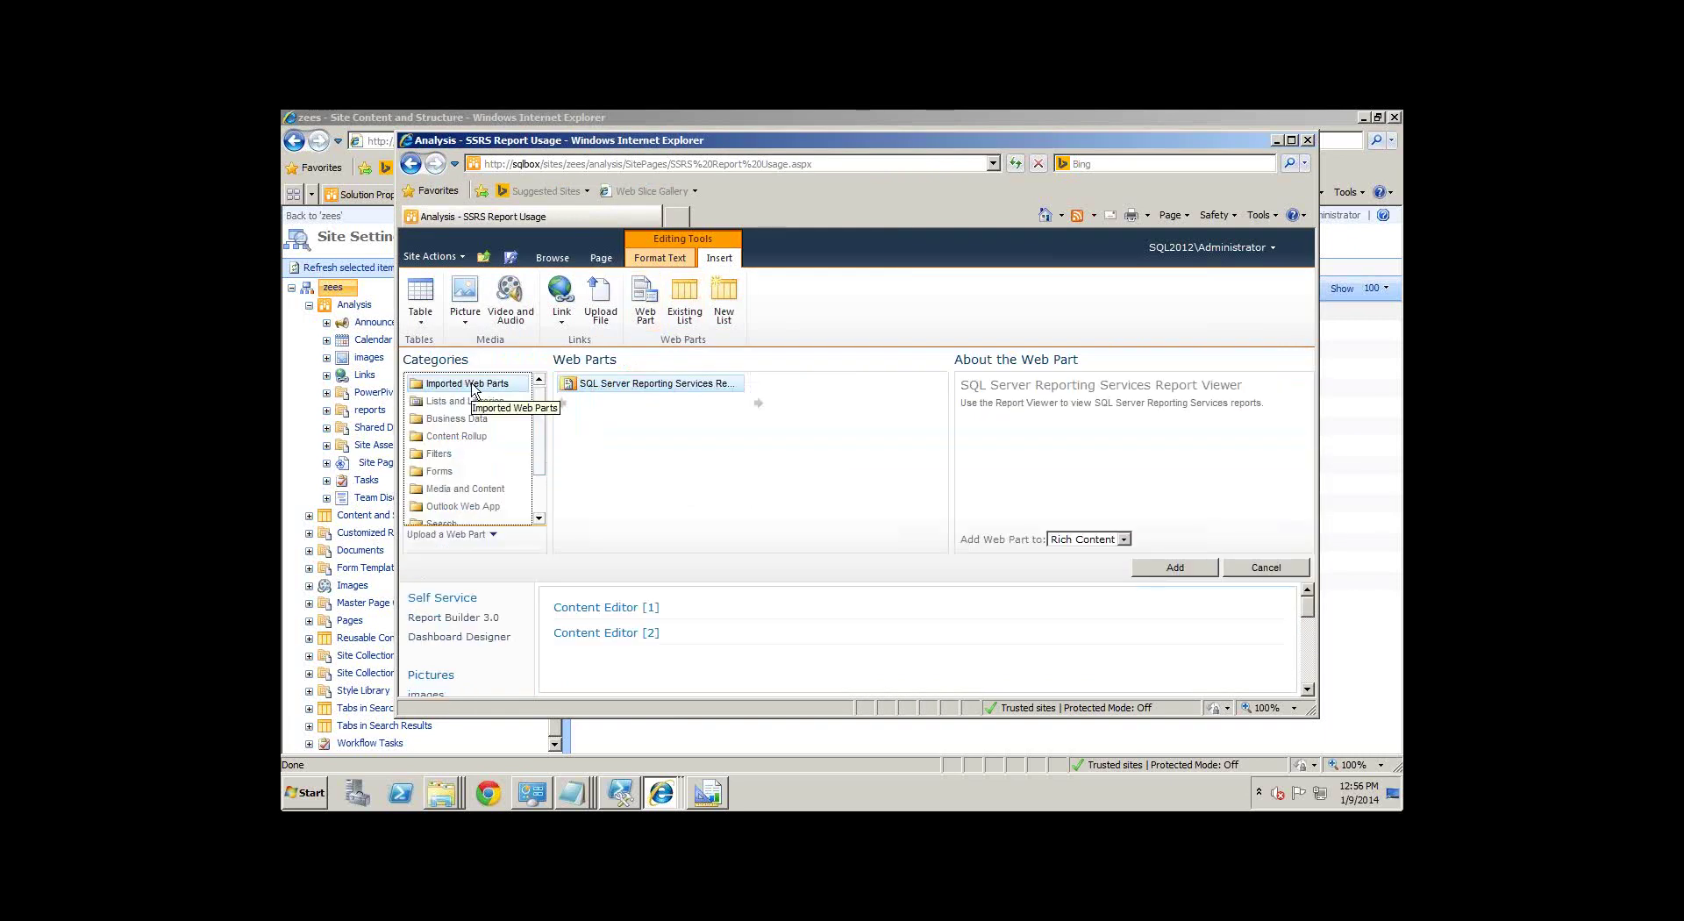
{"action": "left_click", "coordinate": [1173, 571]}
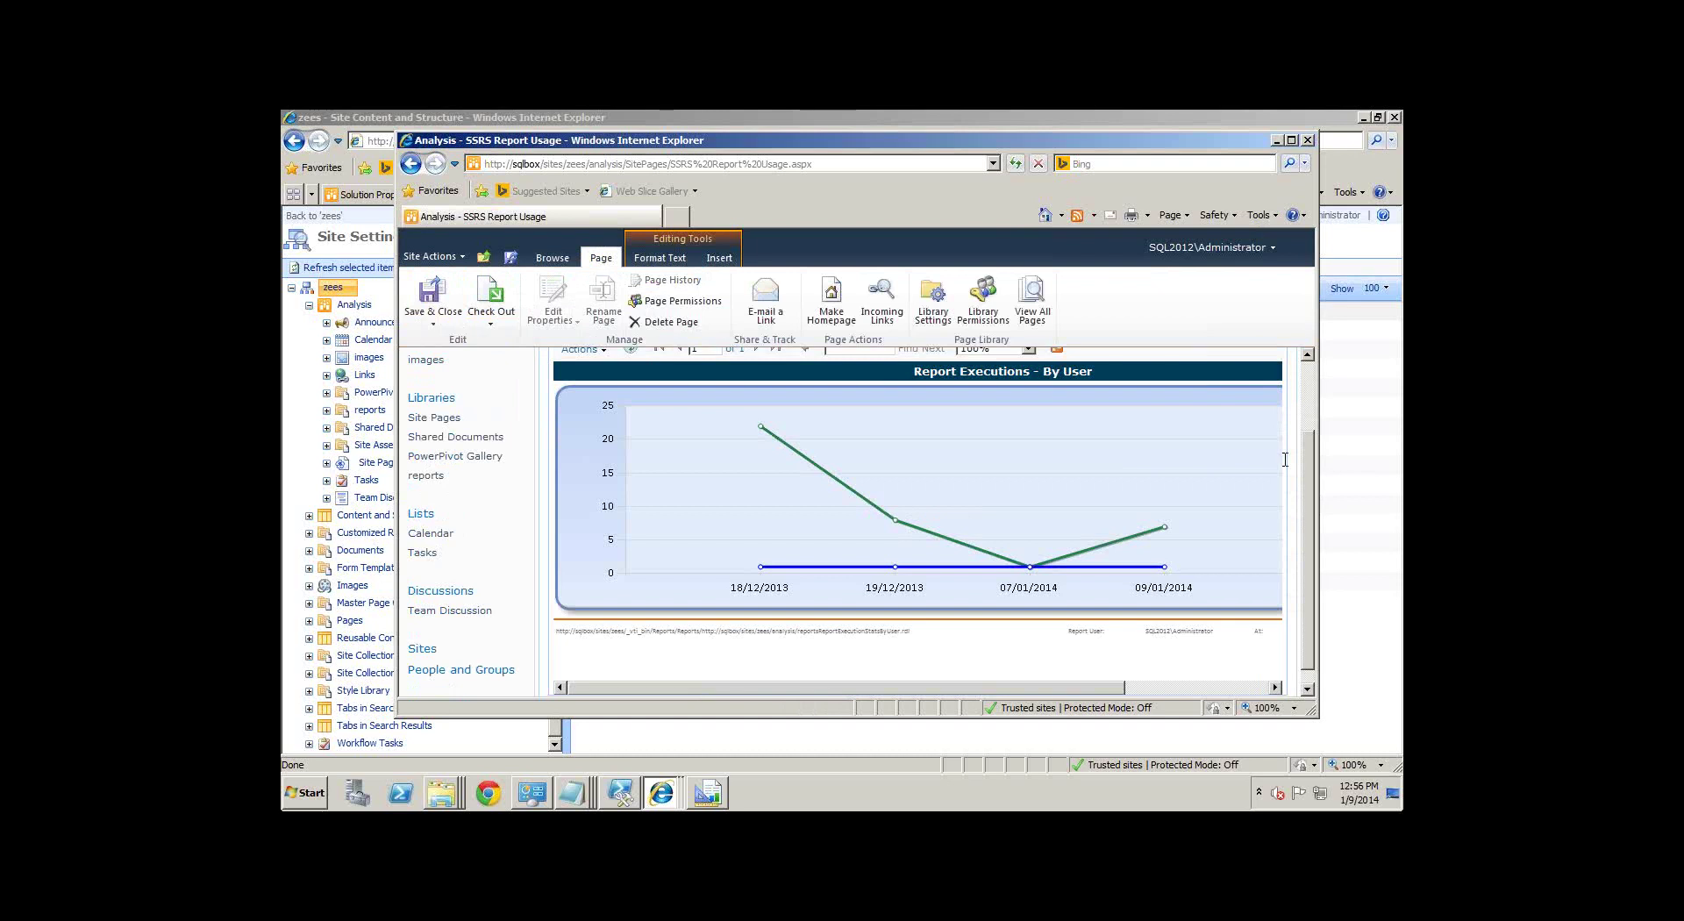
{"action": "scroll", "coordinate": [1314, 429], "scroll_direction": "up", "scroll_amount": 3}
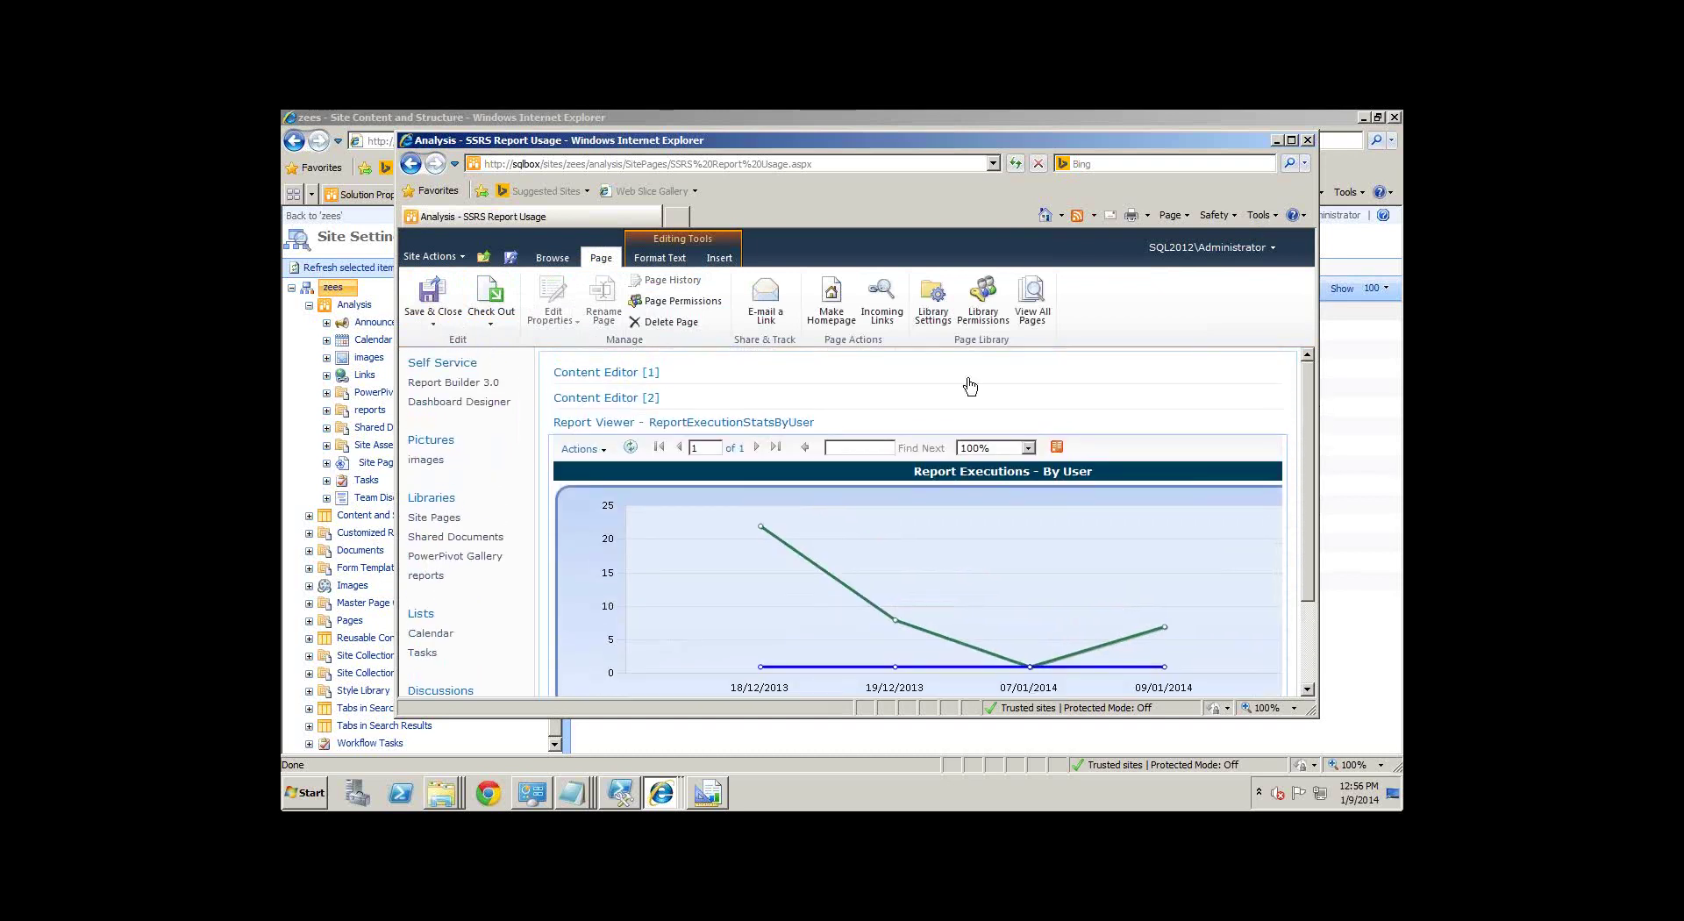
Step: Save and close the SSRS Report Usage page, and look over the re-inserted report from page header to footer
{"action": "left_click", "coordinate": [419, 296]}
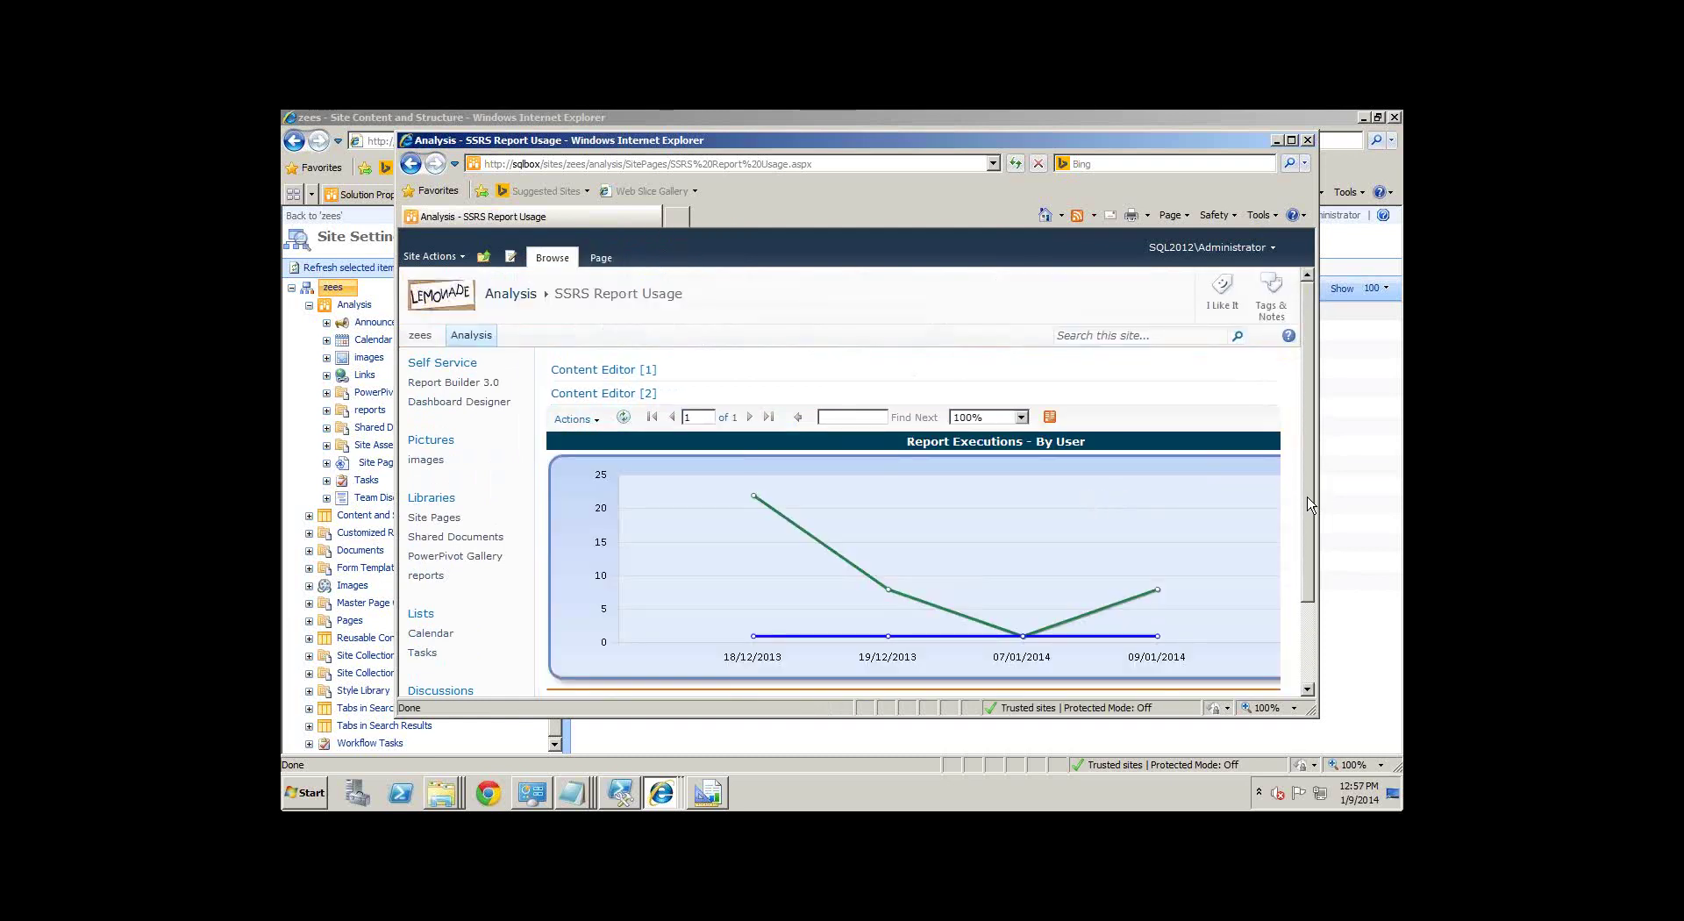
{"action": "left_click_drag", "start_coordinate": [1307, 504], "coordinate": [1316, 558]}
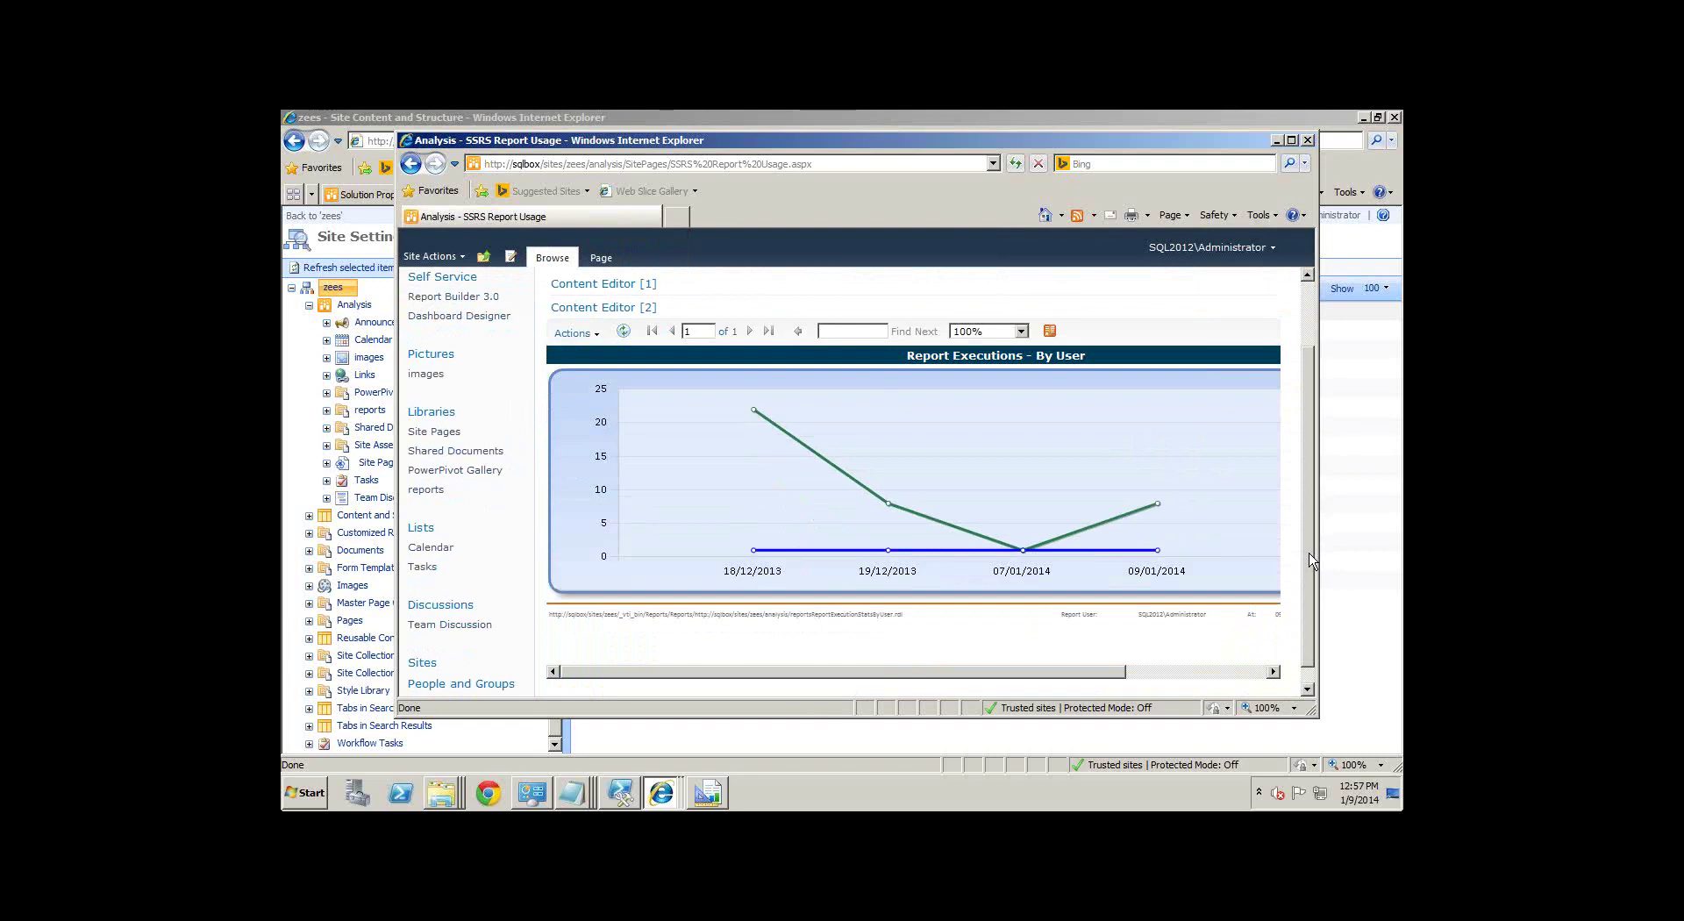
{"action": "left_click_drag", "start_coordinate": [1312, 560], "coordinate": [1313, 583]}
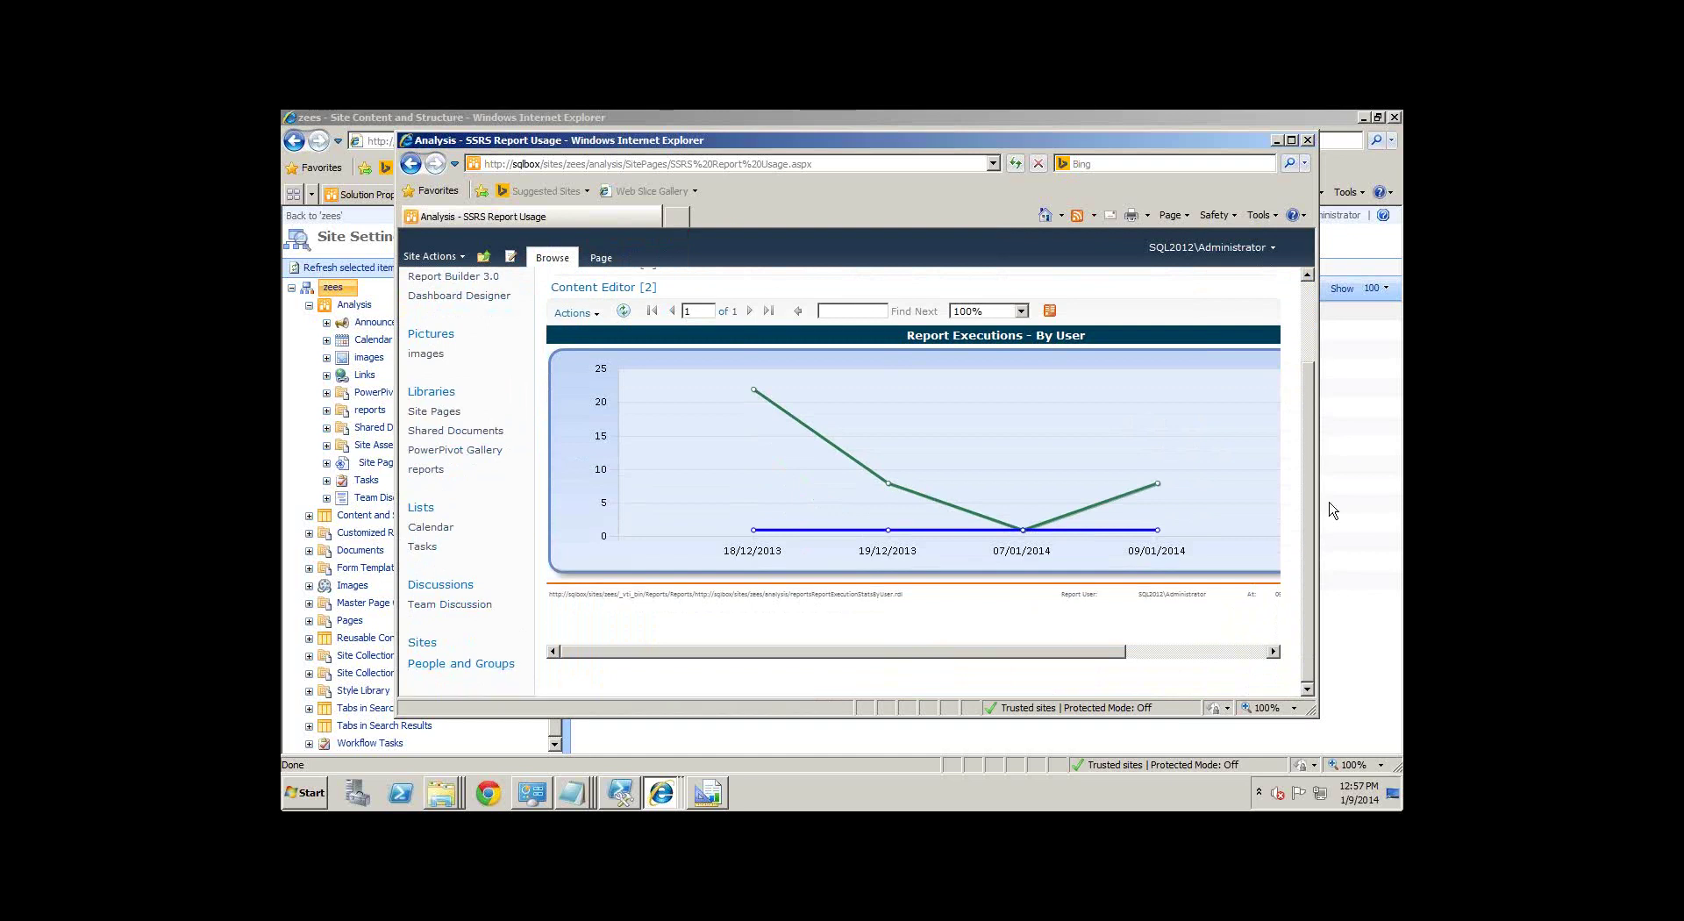
{"action": "left_click_drag", "start_coordinate": [1311, 509], "coordinate": [1313, 393]}
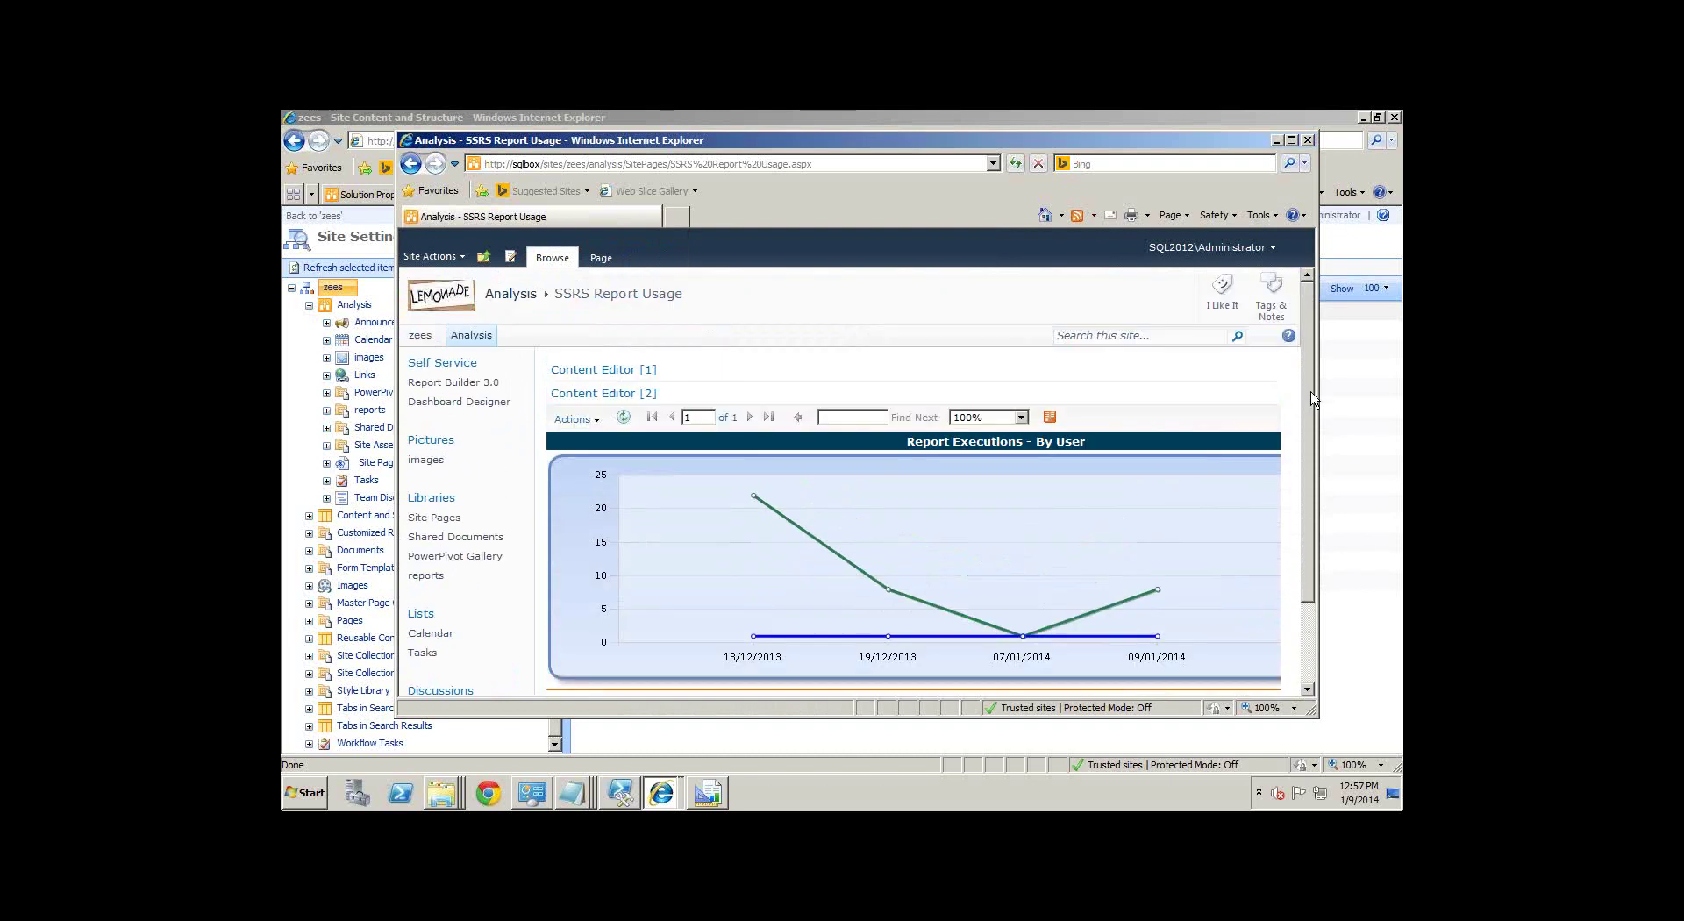
{"action": "left_click_drag", "start_coordinate": [1313, 399], "coordinate": [1315, 501]}
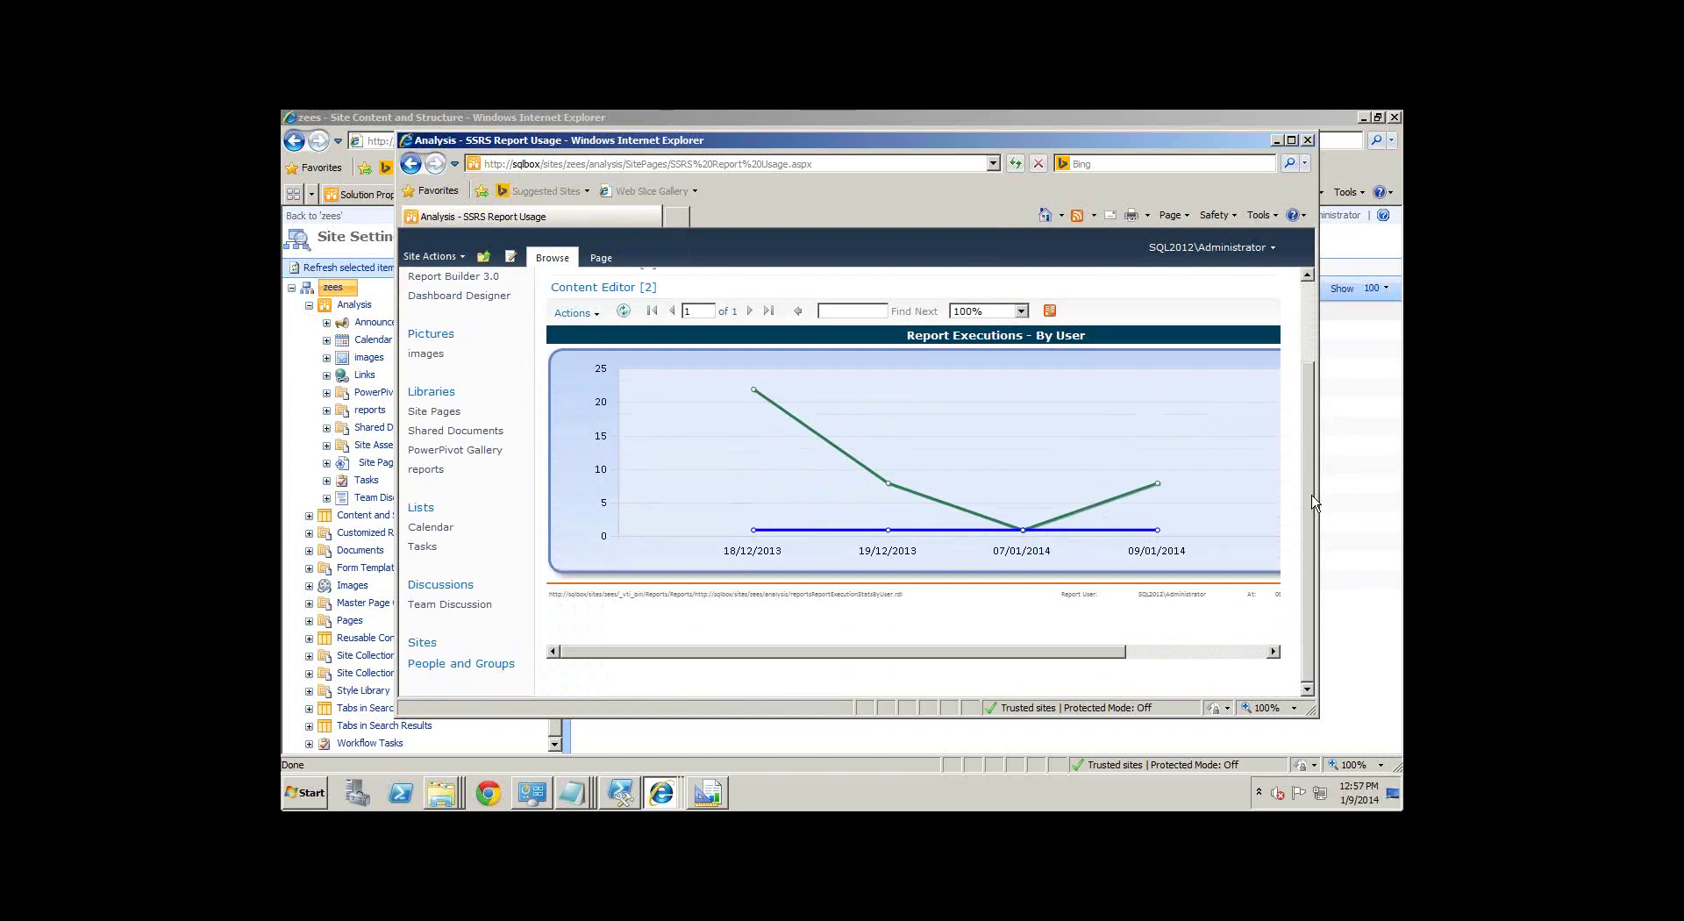